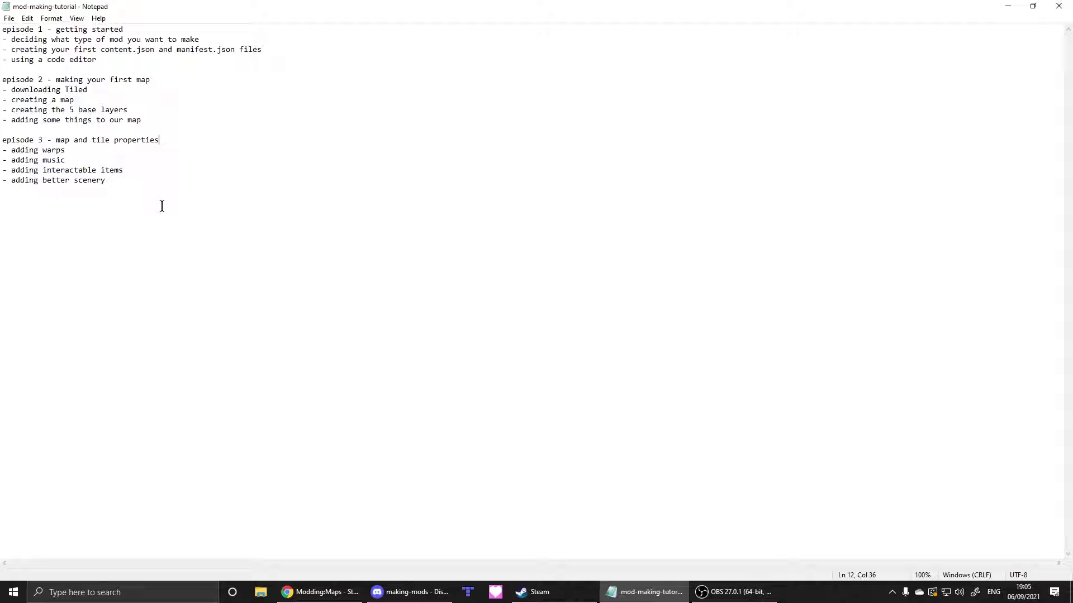
- Launch Tiled and close the open arena counter, arena easy and Mine maps
{"action": "left_click", "coordinate": [109, 594]}
{"action": "type", "text": "tiled"}
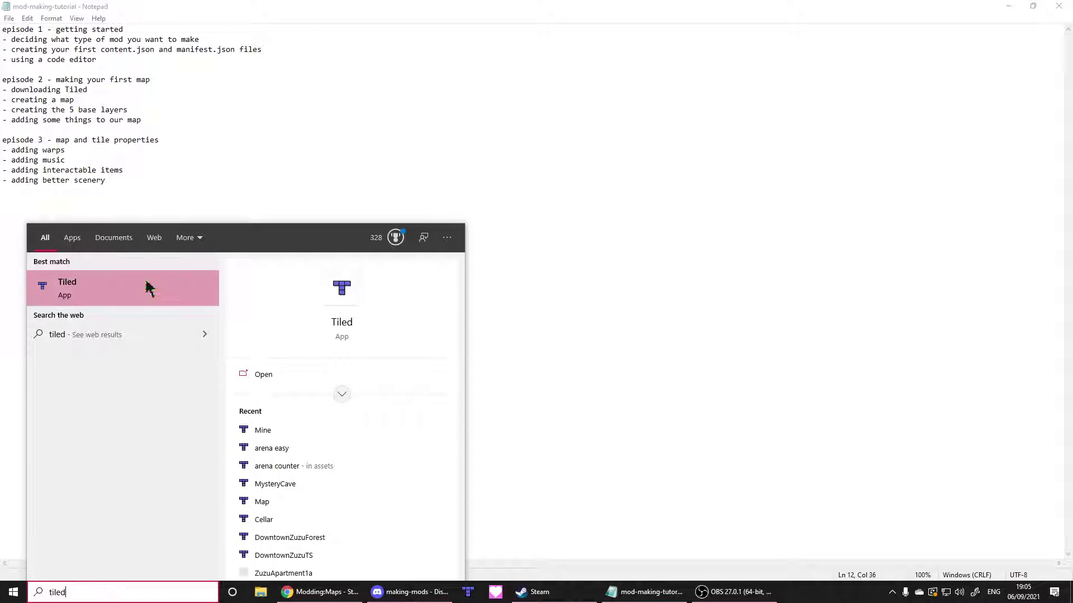
{"action": "left_click", "coordinate": [148, 285]}
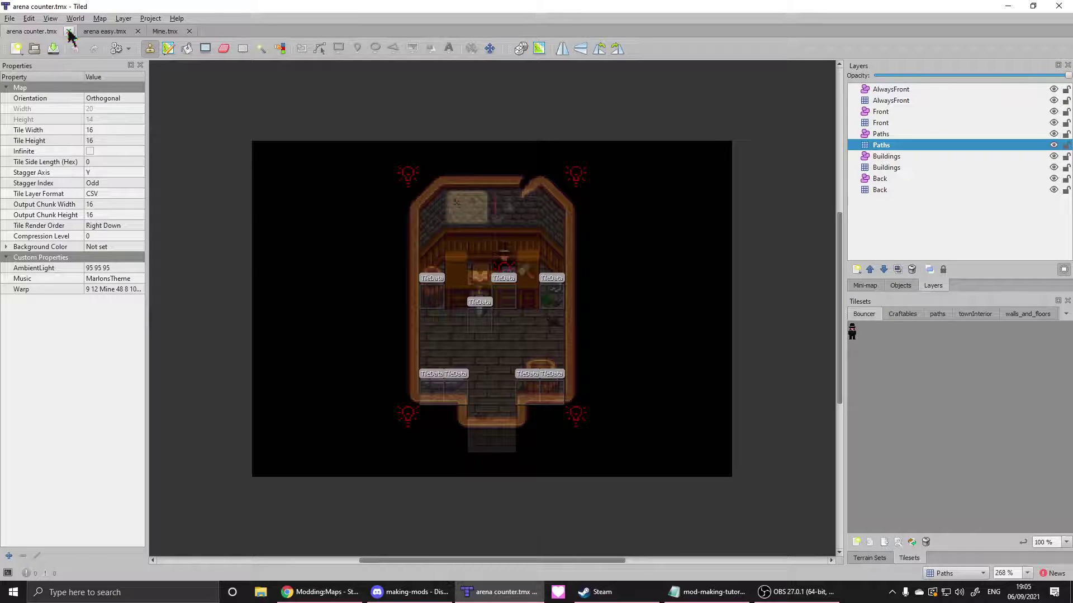
{"action": "left_click", "coordinate": [69, 32]}
{"action": "left_click", "coordinate": [61, 32]}
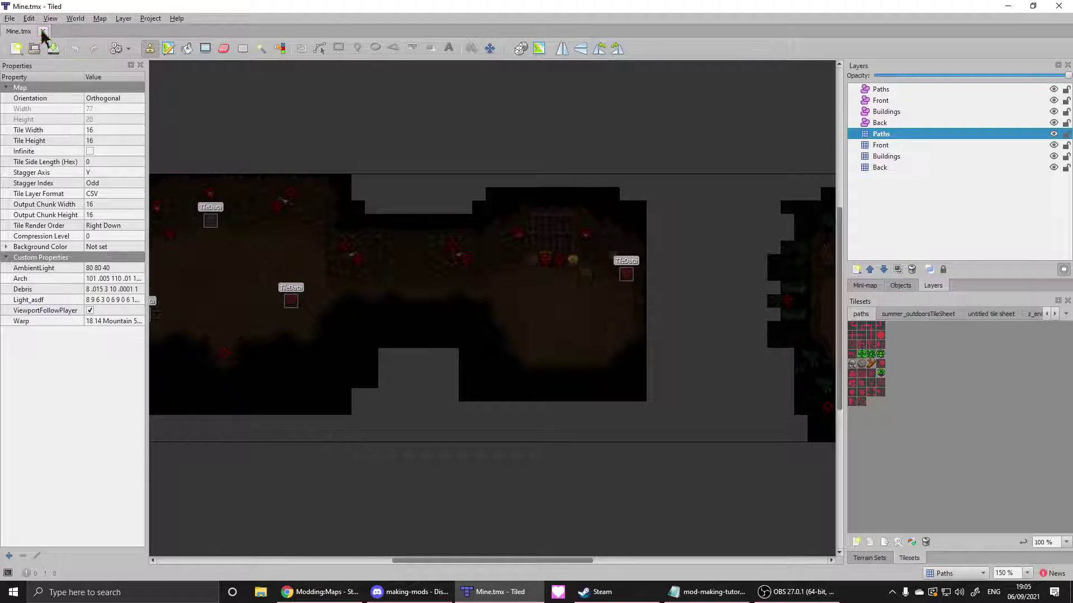
{"action": "left_click", "coordinate": [43, 32]}
- Open the Map file from the assets folder of Village Tutorial Mod on the Desktop
{"action": "left_click", "coordinate": [31, 103]}
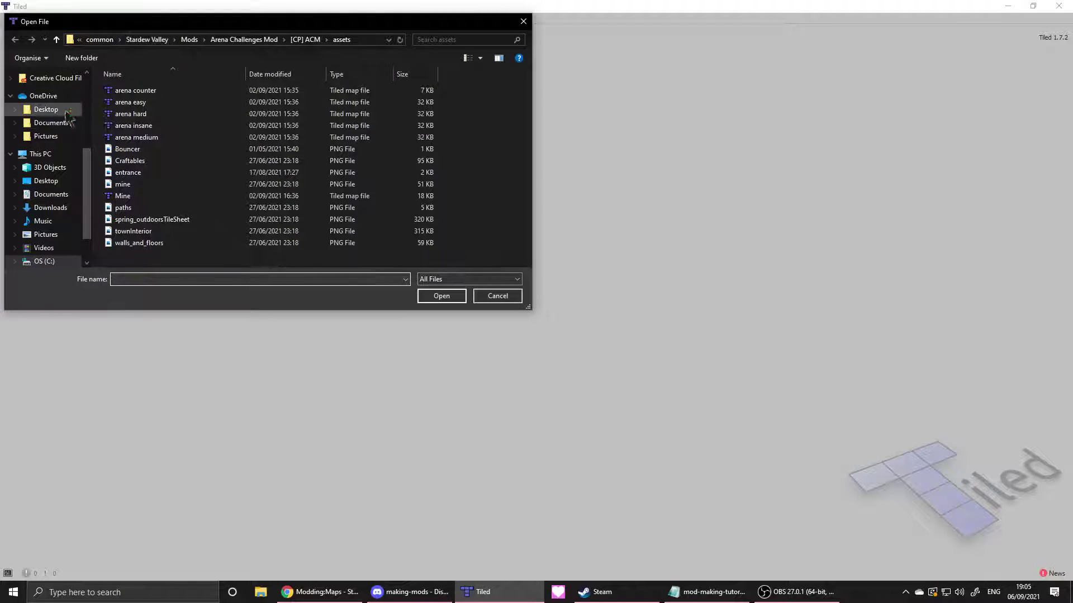
{"action": "scroll", "coordinate": [42, 151], "scroll_direction": "up", "scroll_amount": 2}
{"action": "scroll", "coordinate": [42, 156], "scroll_direction": "up", "scroll_amount": 2}
{"action": "left_click", "coordinate": [46, 96]}
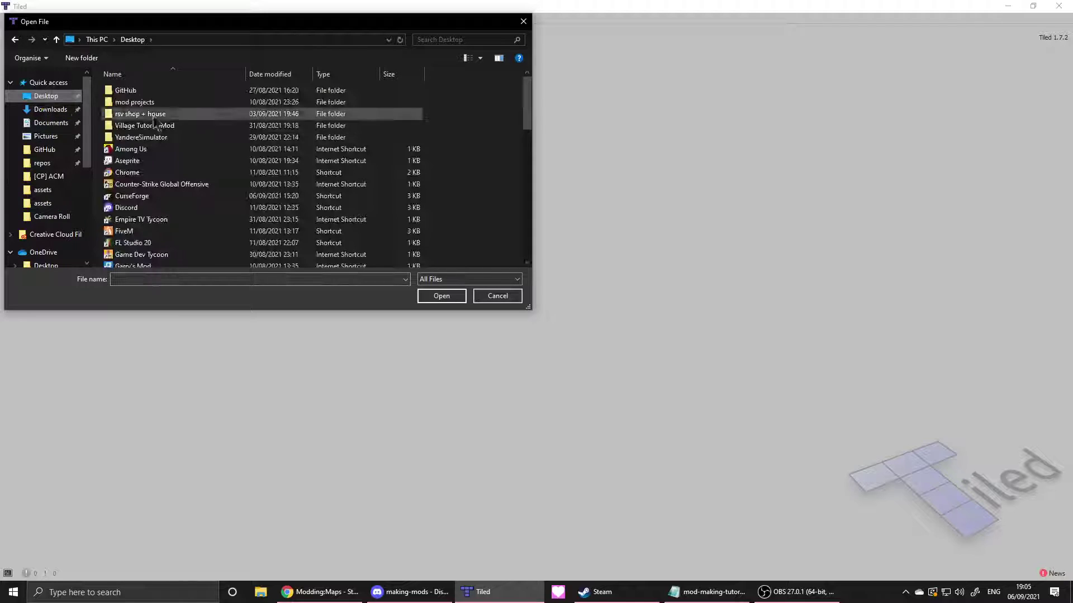
{"action": "double_click", "coordinate": [177, 125]}
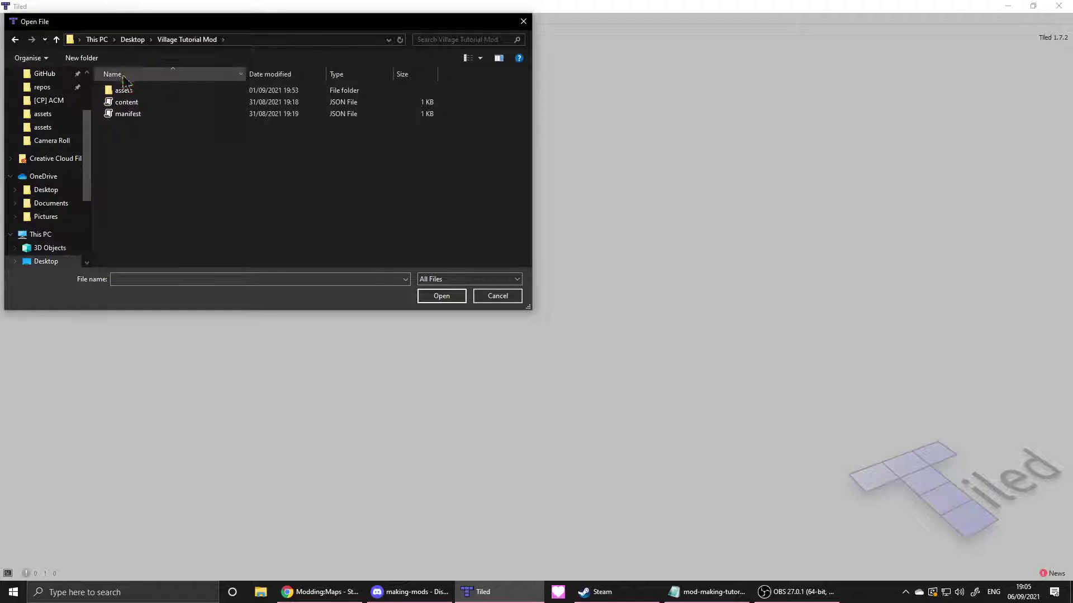
{"action": "double_click", "coordinate": [134, 90]}
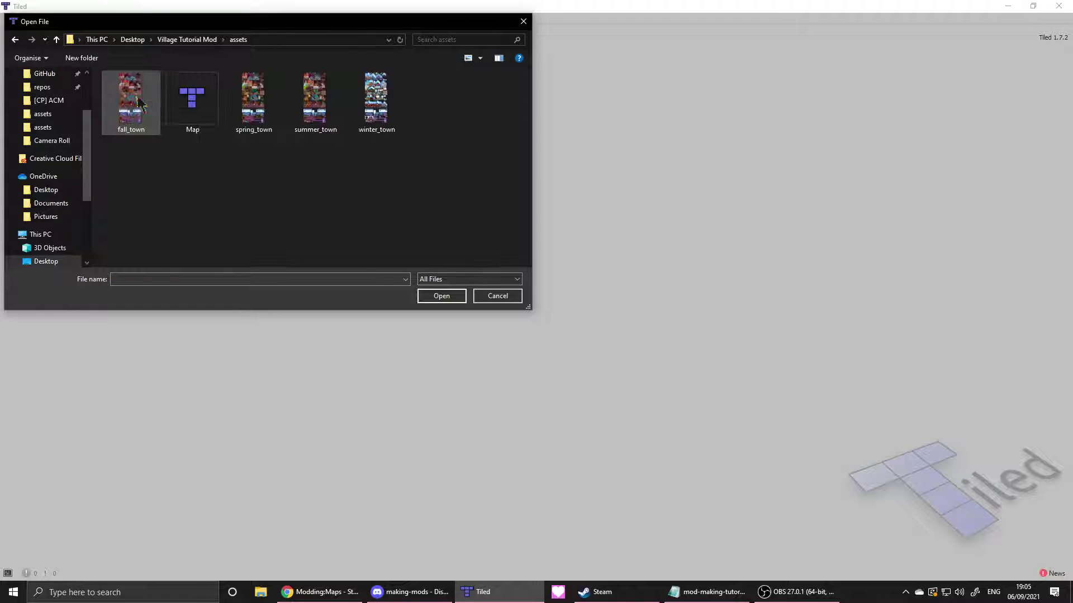
{"action": "left_click", "coordinate": [185, 120]}
{"action": "left_click", "coordinate": [442, 297]}
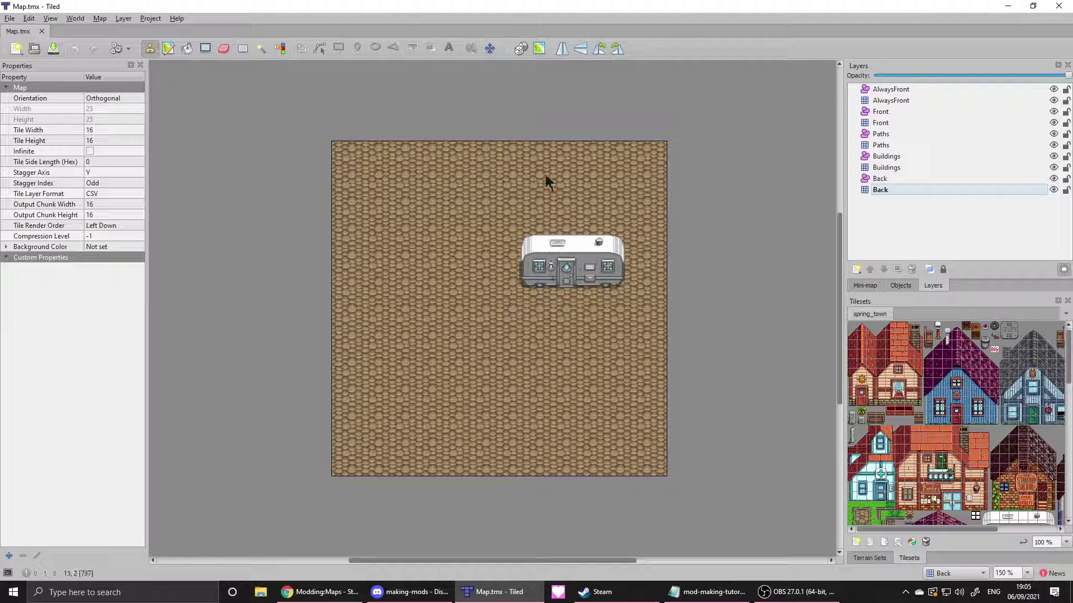
{"action": "left_click", "coordinate": [883, 169]}
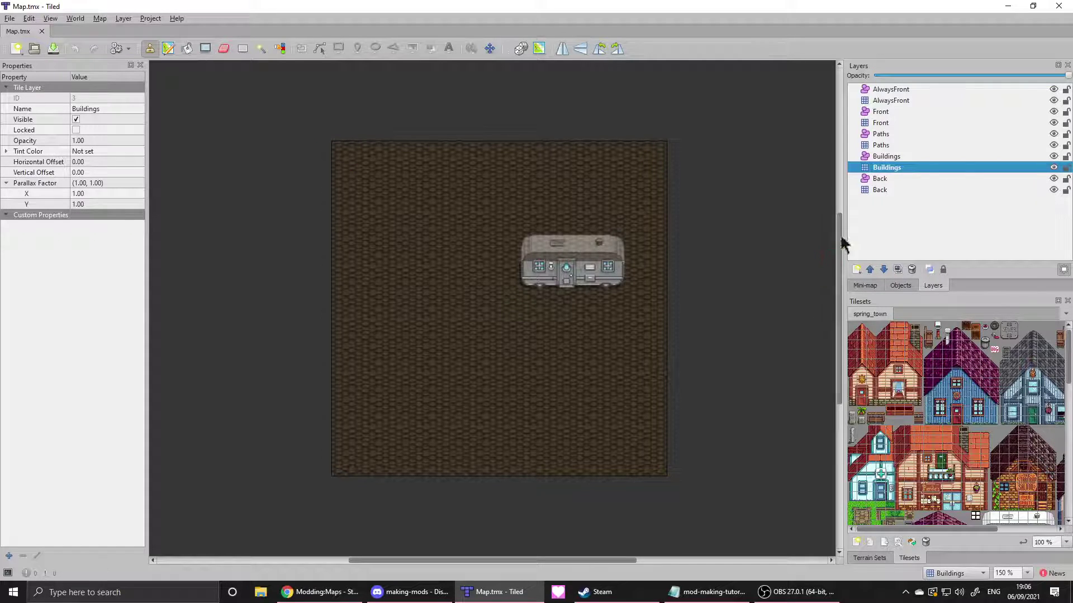
{"action": "left_click", "coordinate": [869, 214]}
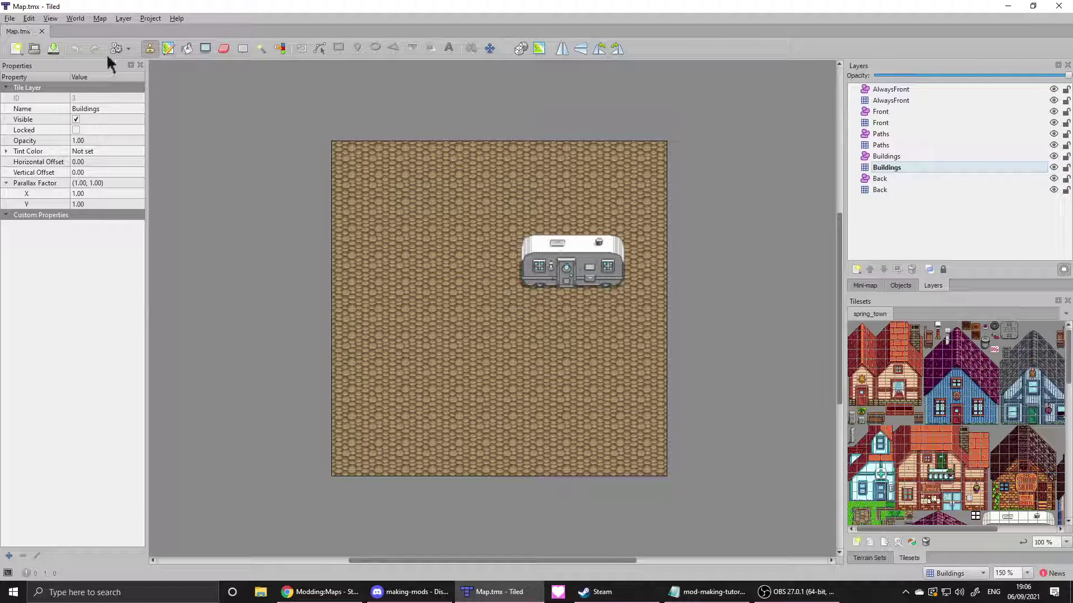
{"action": "left_click", "coordinate": [873, 168]}
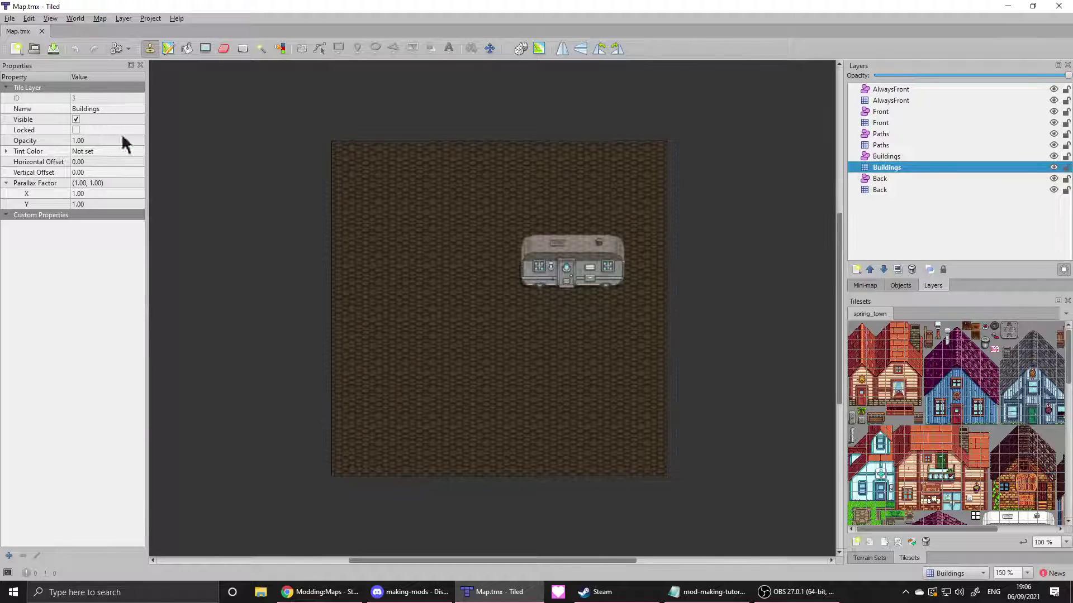
- Copy the map's top row of stone tiles from the Back tile layer onto the same row of the Buildings tile layer
{"action": "left_click", "coordinate": [920, 191]}
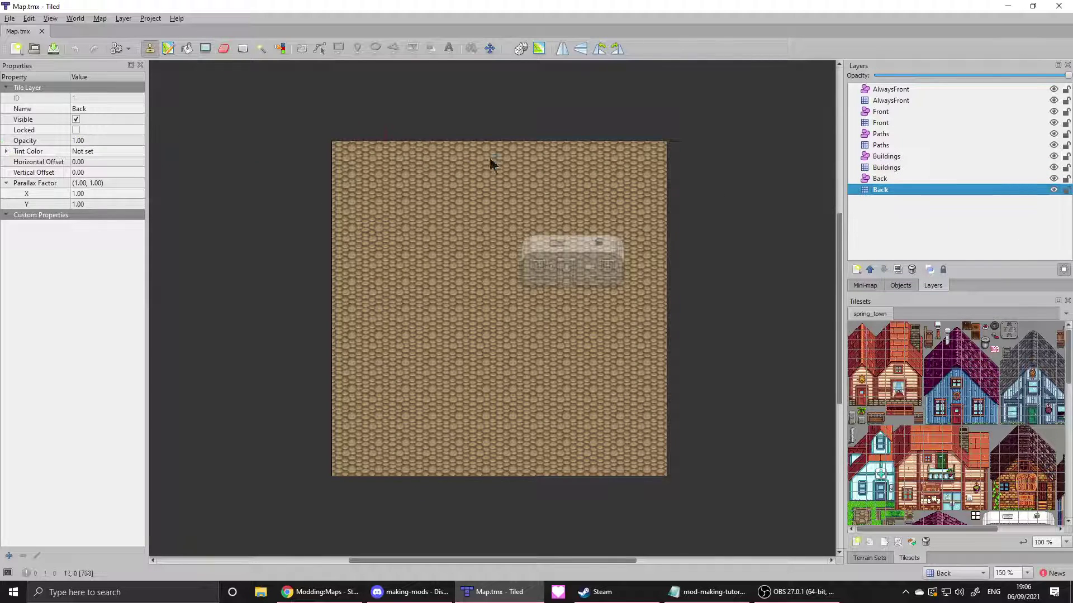
{"action": "right_click_drag", "start_coordinate": [338, 149], "coordinate": [666, 160]}
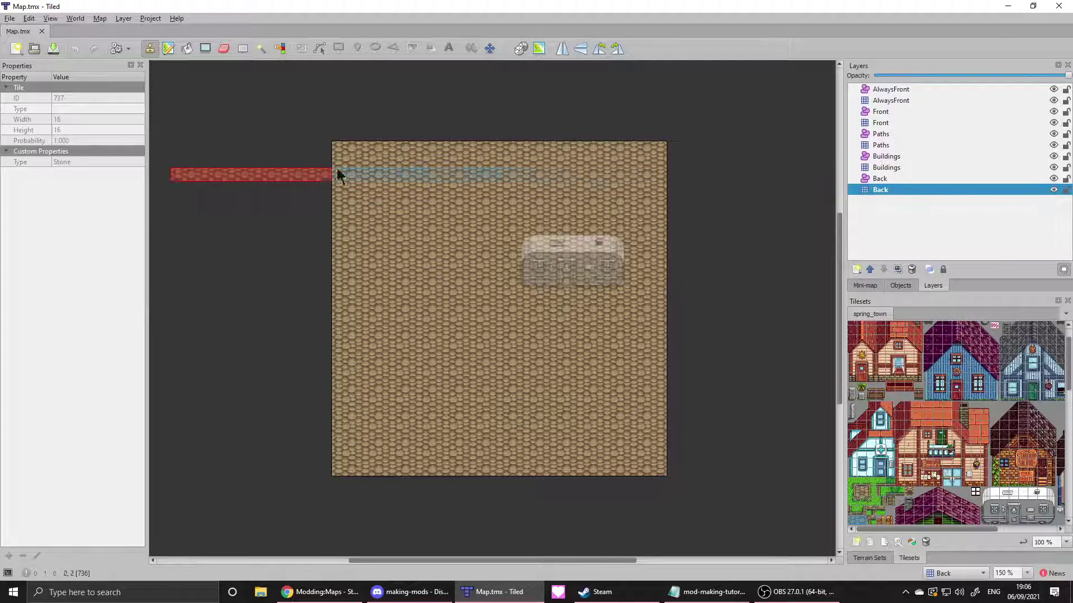
{"action": "left_click", "coordinate": [919, 167]}
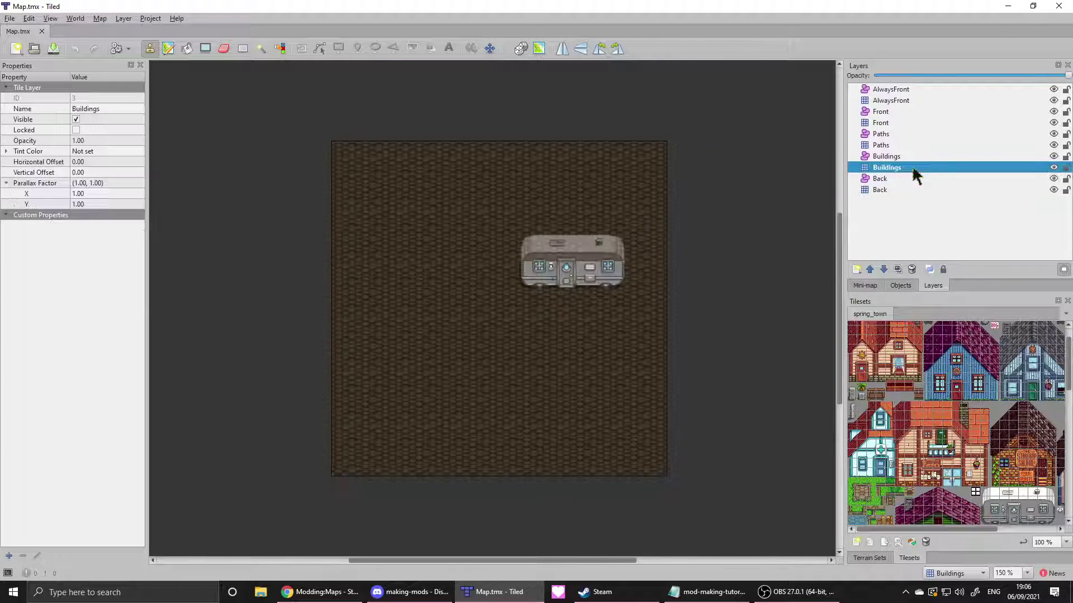
{"action": "left_click", "coordinate": [496, 150]}
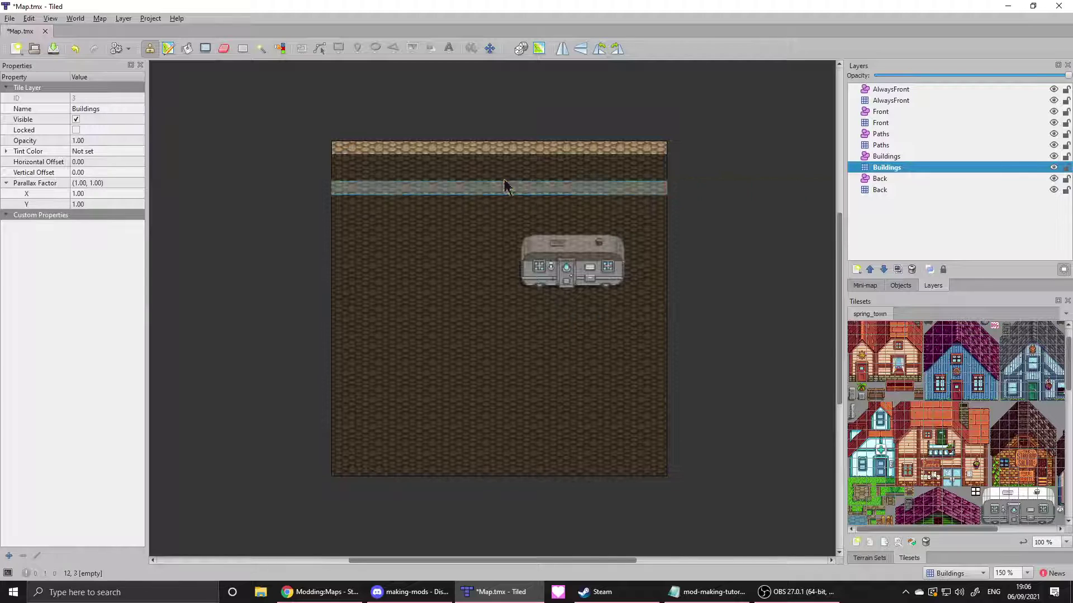
- Copy the stone tiles of the map's right column from the Back layer to the Buildings layer, and stamp them rotated along the bottom row
{"action": "left_click", "coordinate": [883, 190]}
{"action": "right_click_drag", "start_coordinate": [663, 148], "coordinate": [662, 470]}
{"action": "left_click", "coordinate": [894, 167]}
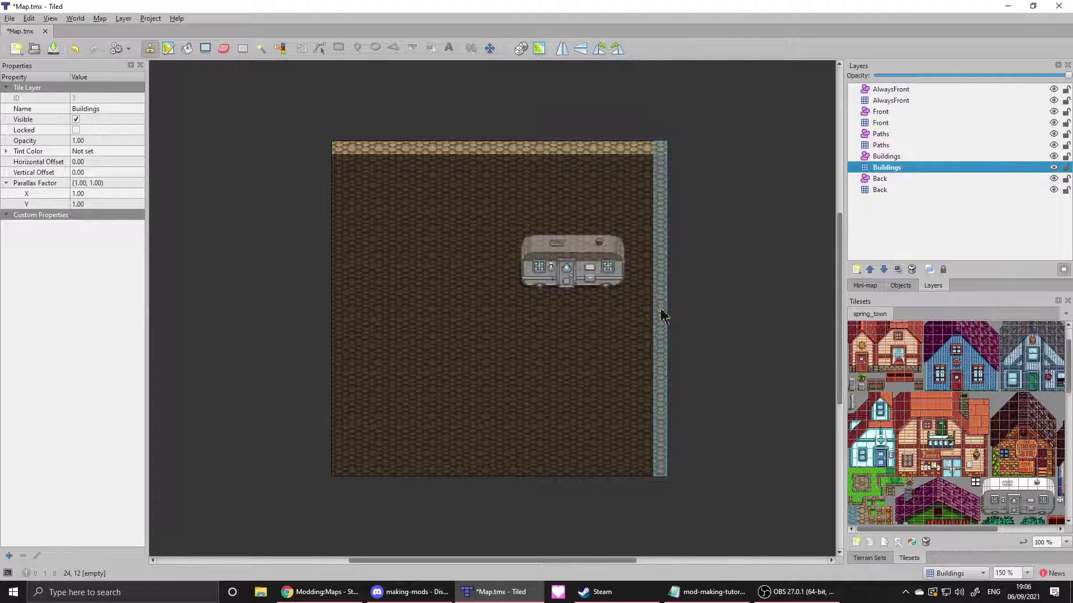
{"action": "left_click", "coordinate": [897, 190]}
{"action": "key", "text": "z"}
{"action": "left_click", "coordinate": [897, 168]}
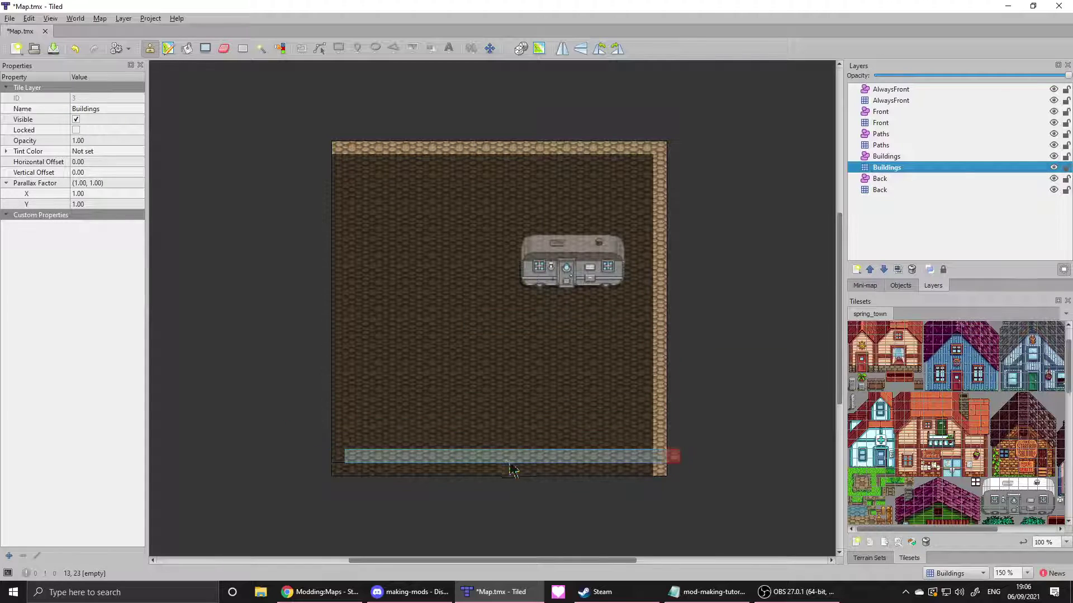
{"action": "left_click", "coordinate": [505, 473]}
- Copy the map's left column of stone tiles from the Back layer onto the Buildings layer to close the border
{"action": "left_click", "coordinate": [880, 190]}
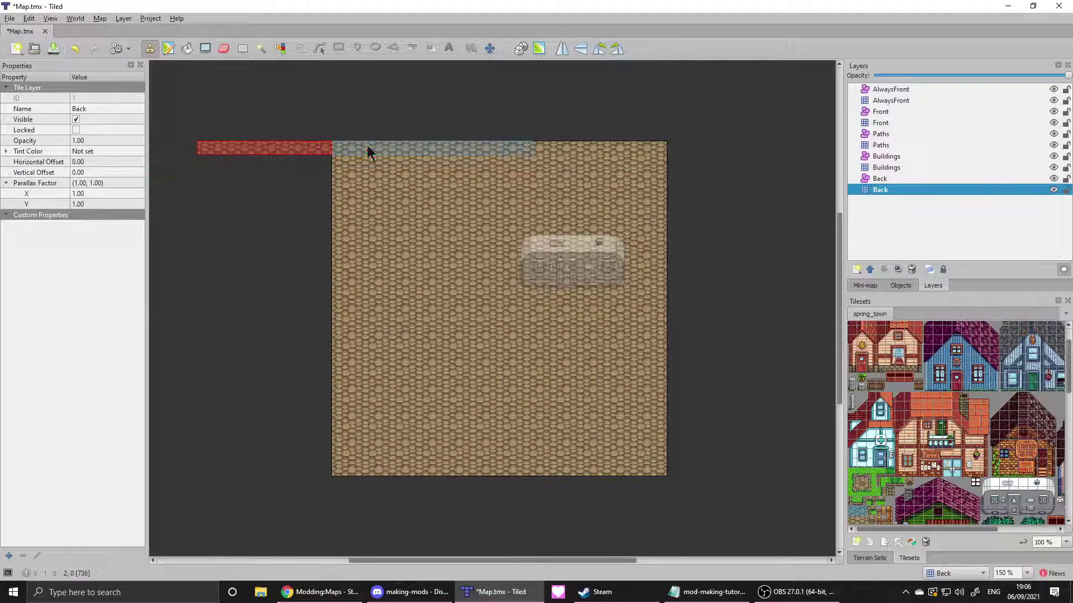
{"action": "right_click_drag", "start_coordinate": [336, 148], "coordinate": [340, 474]}
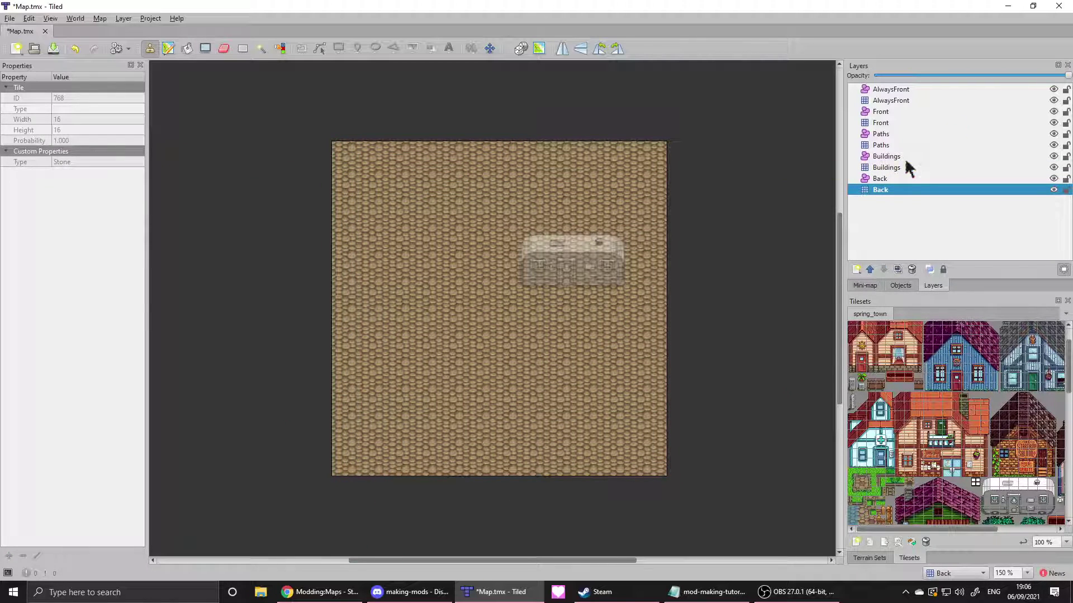
{"action": "left_click", "coordinate": [894, 167]}
{"action": "left_click", "coordinate": [342, 324]}
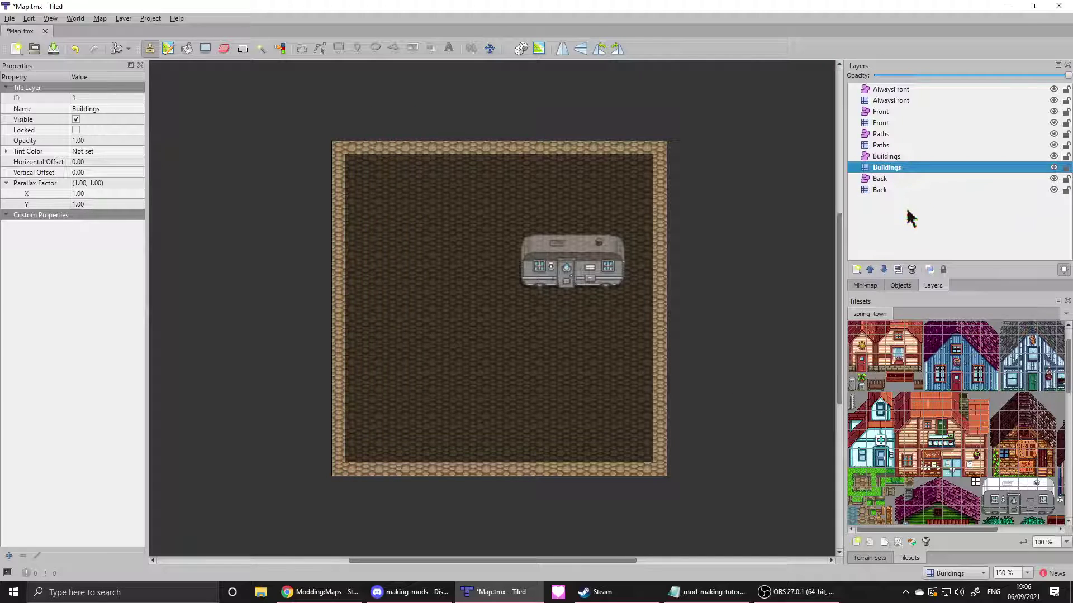
{"action": "left_click", "coordinate": [889, 190]}
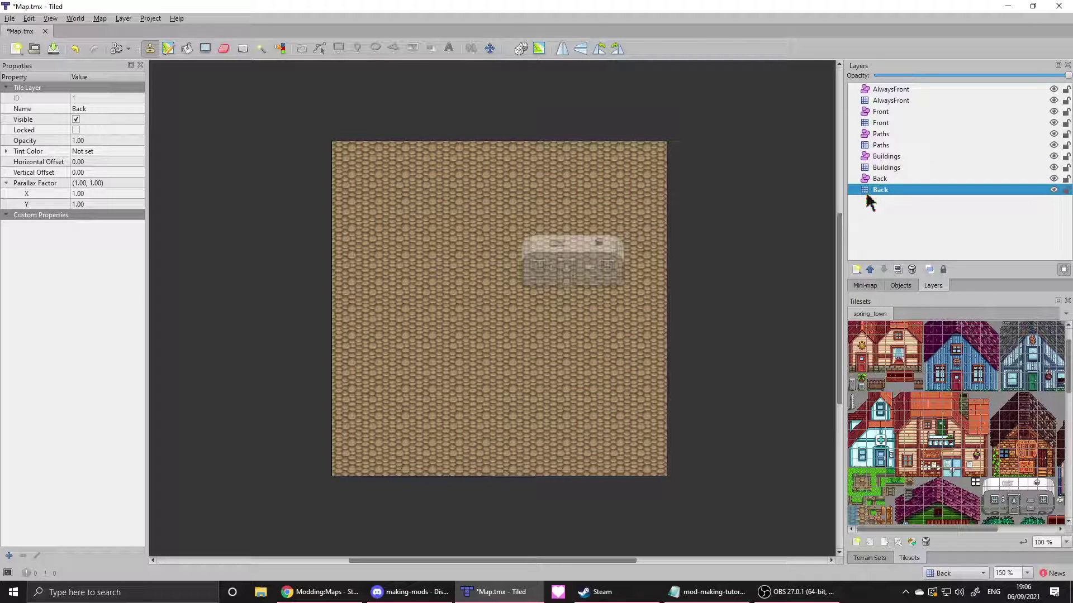
{"action": "left_click", "coordinate": [875, 168]}
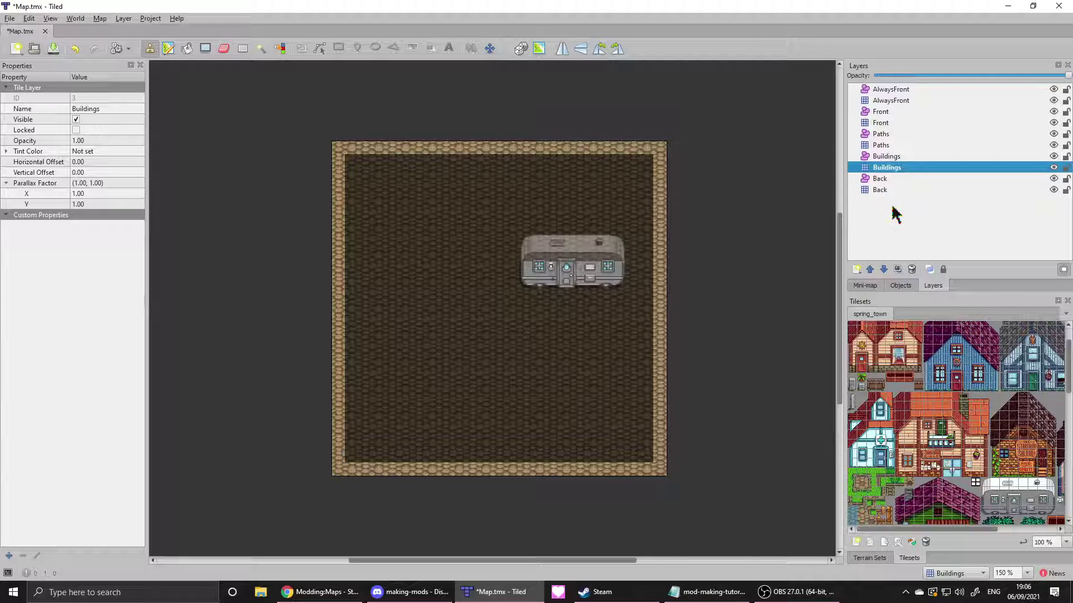
{"action": "left_click", "coordinate": [913, 230]}
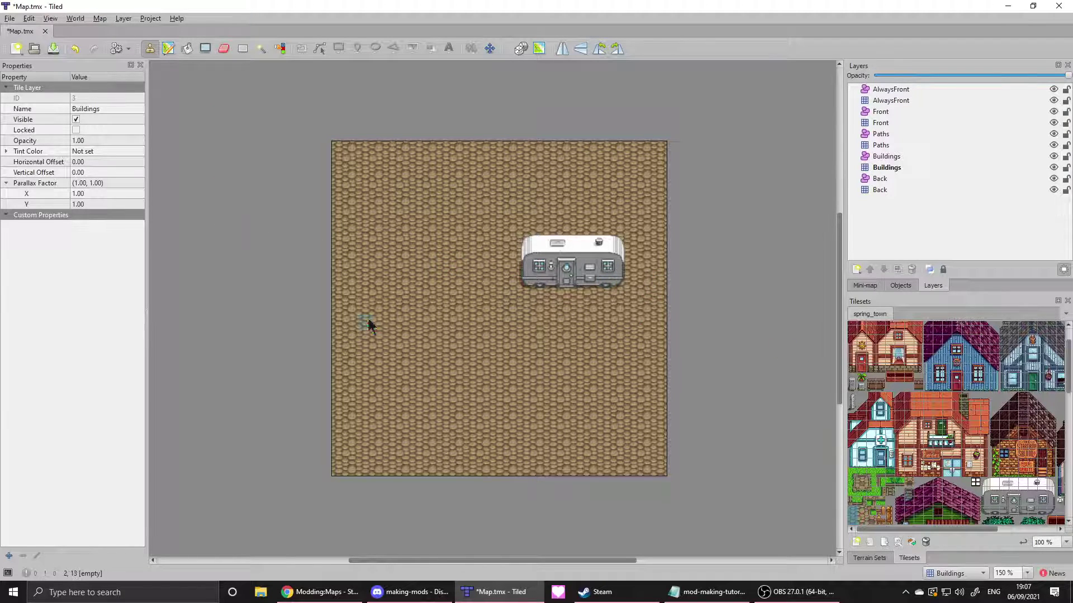
- Add a custom string property named Outdoors to the map and set its value to T
{"action": "left_click", "coordinate": [100, 19]}
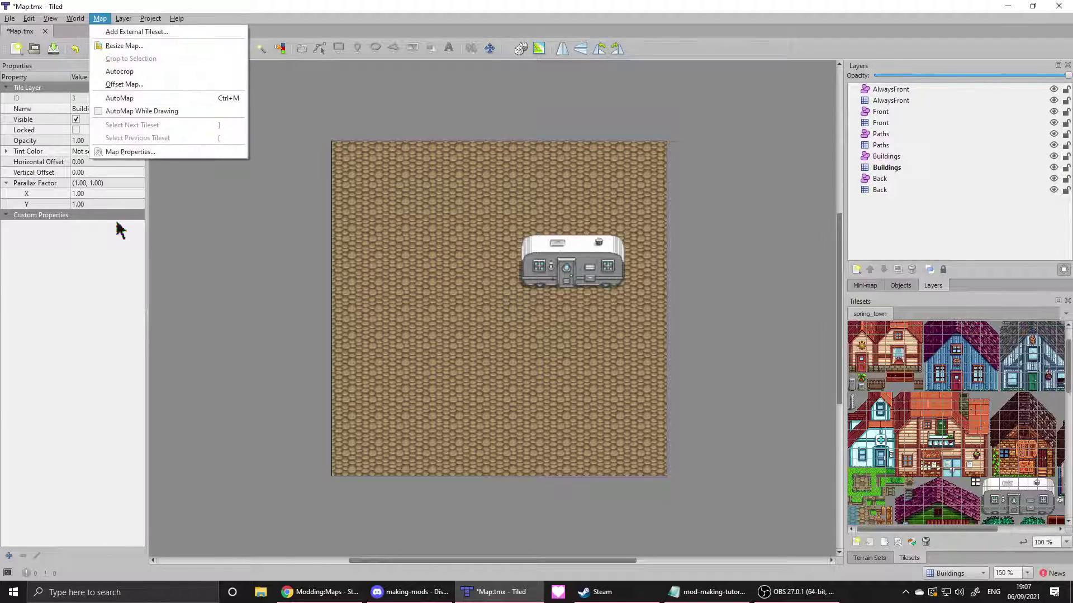
{"action": "left_click", "coordinate": [136, 156]}
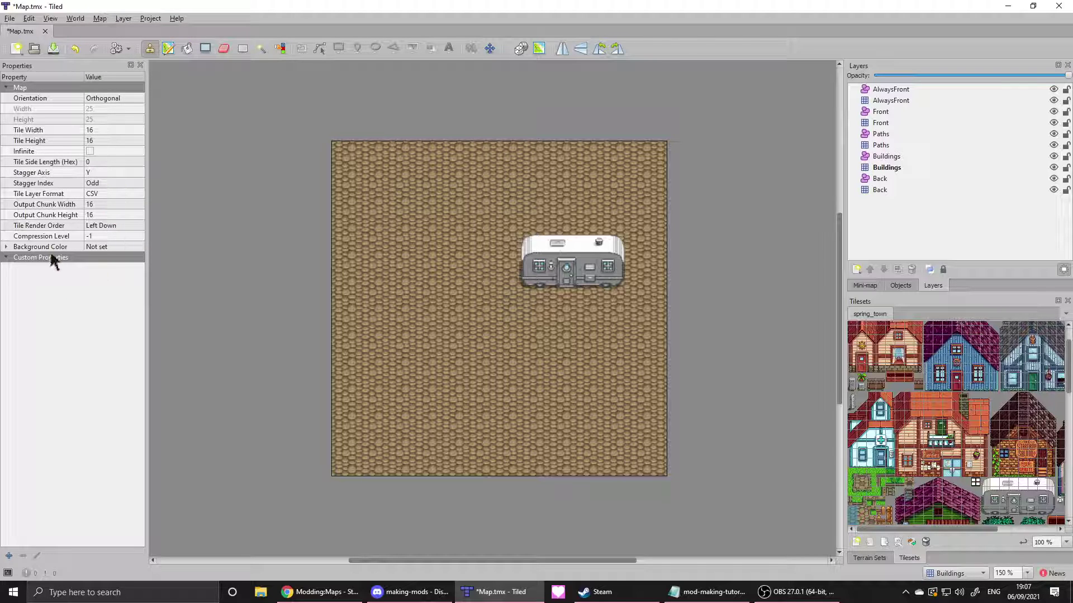
{"action": "left_click", "coordinate": [7, 556]}
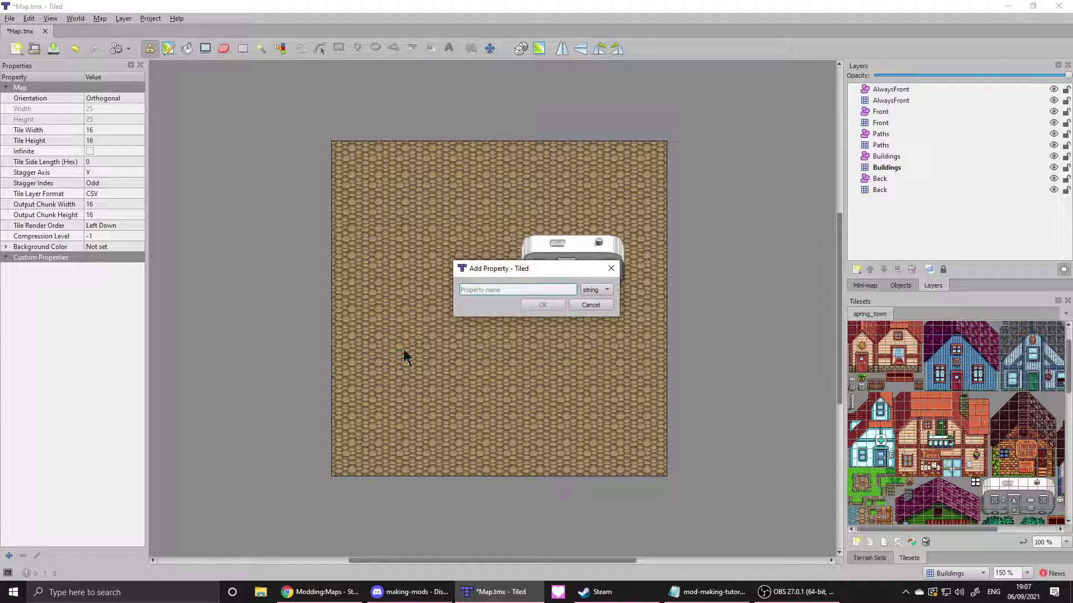
{"action": "type", "text": "Outdoors"}
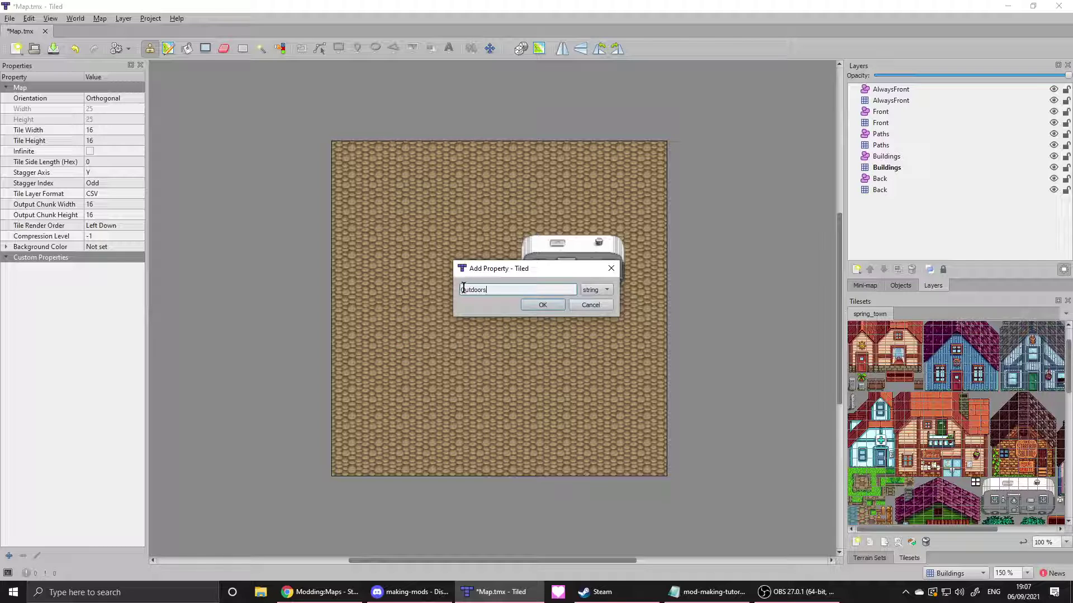
{"action": "left_click", "coordinate": [542, 305]}
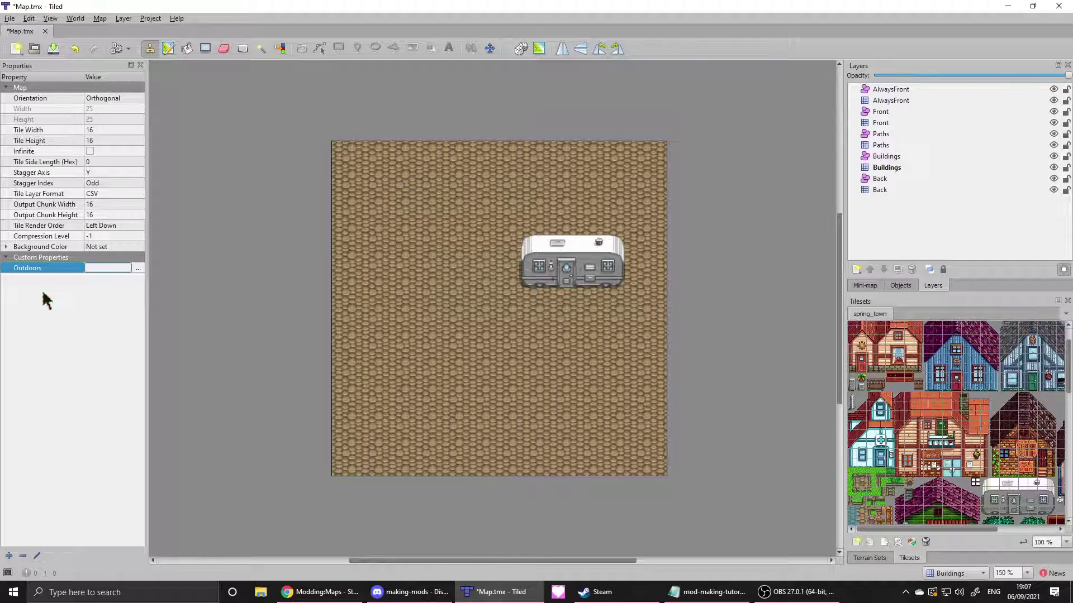
{"action": "key", "text": "Return"}
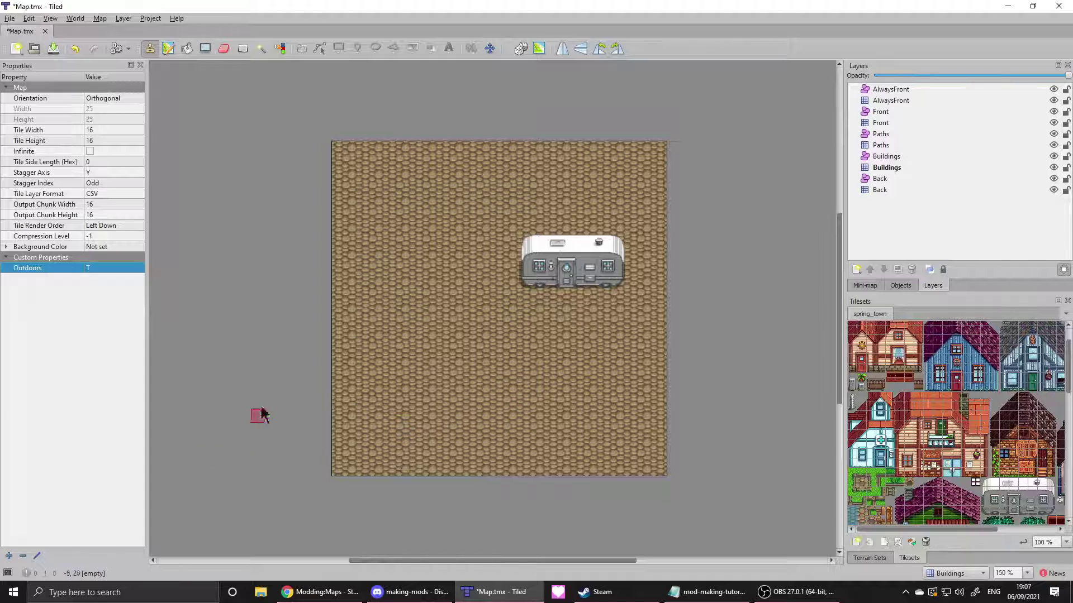
{"action": "left_click", "coordinate": [924, 235]}
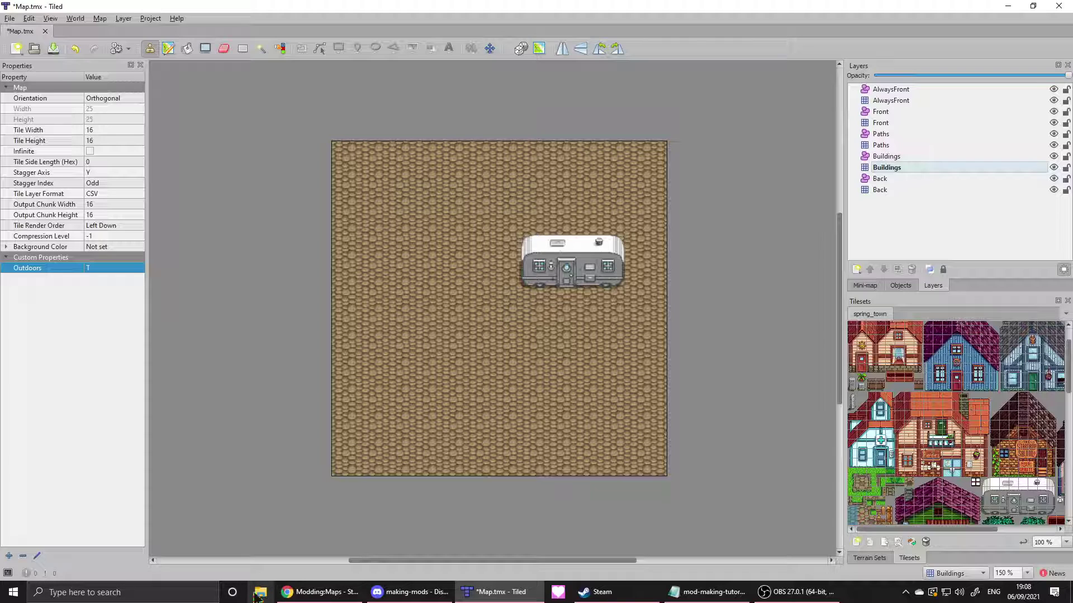
- Switch to Steam, open Stardew Valley's local files folder, and minimize the Steam window
{"action": "left_click", "coordinate": [594, 593]}
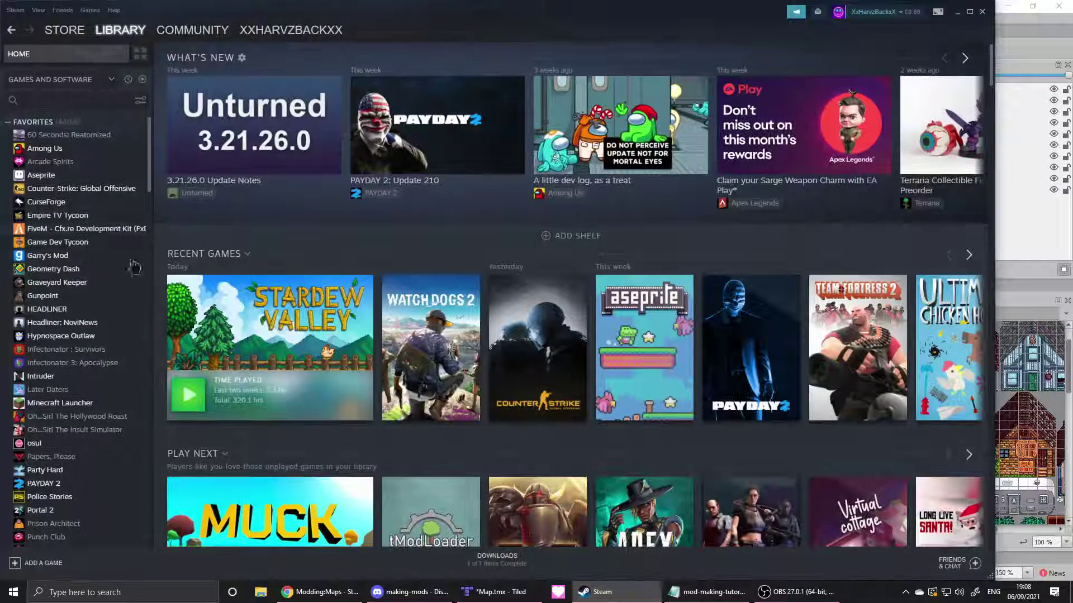
{"action": "scroll", "coordinate": [84, 327], "scroll_direction": "down", "scroll_amount": 3}
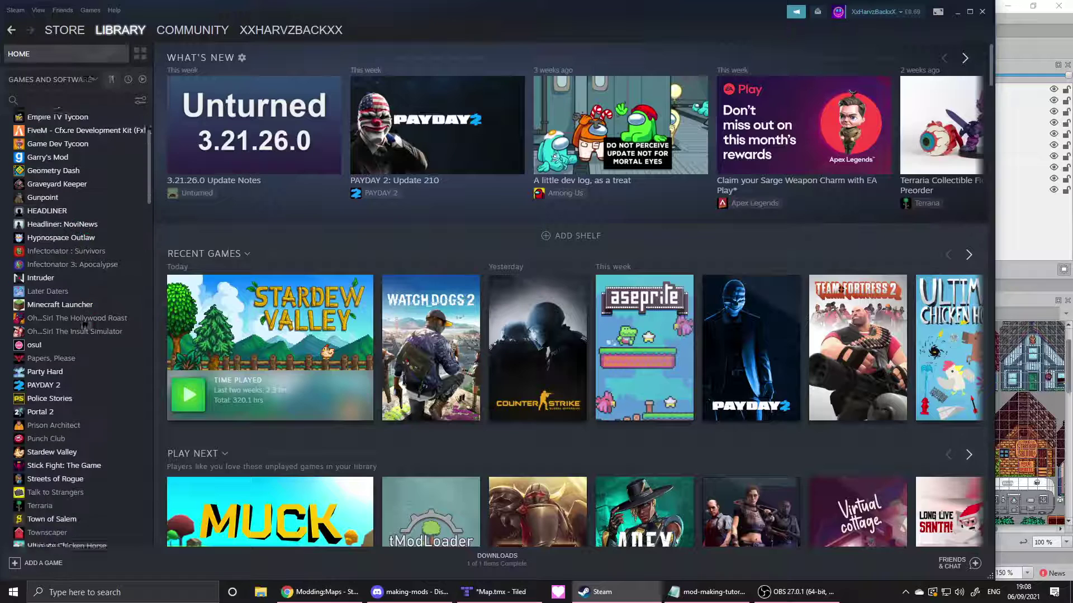
{"action": "left_click", "coordinate": [268, 335]}
{"action": "right_click", "coordinate": [128, 441]}
{"action": "mouse_move", "coordinate": [166, 494]}
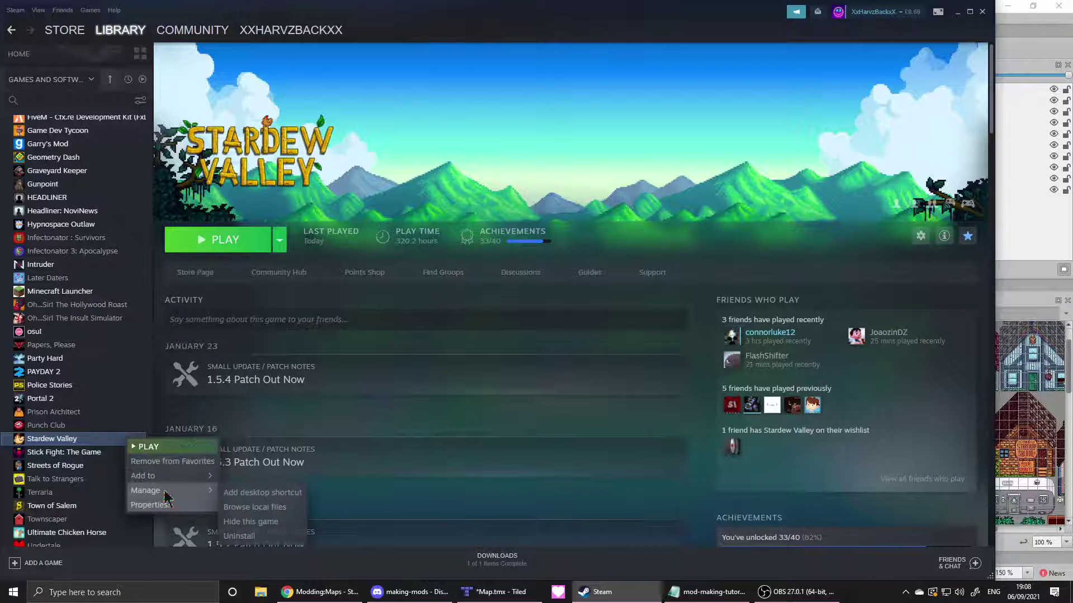
{"action": "left_click", "coordinate": [254, 504]}
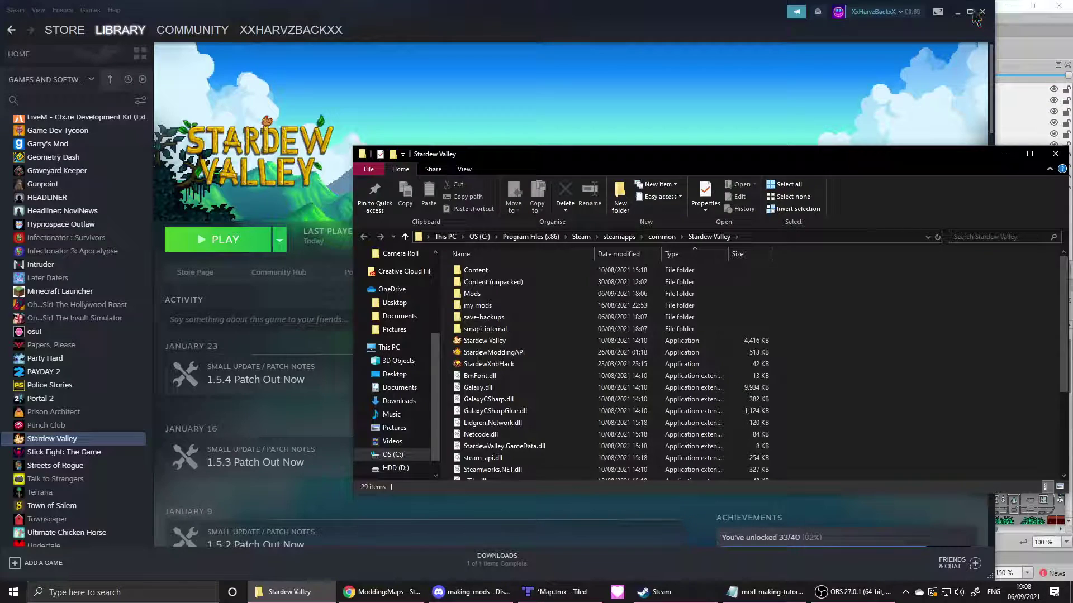
{"action": "left_click", "coordinate": [957, 13]}
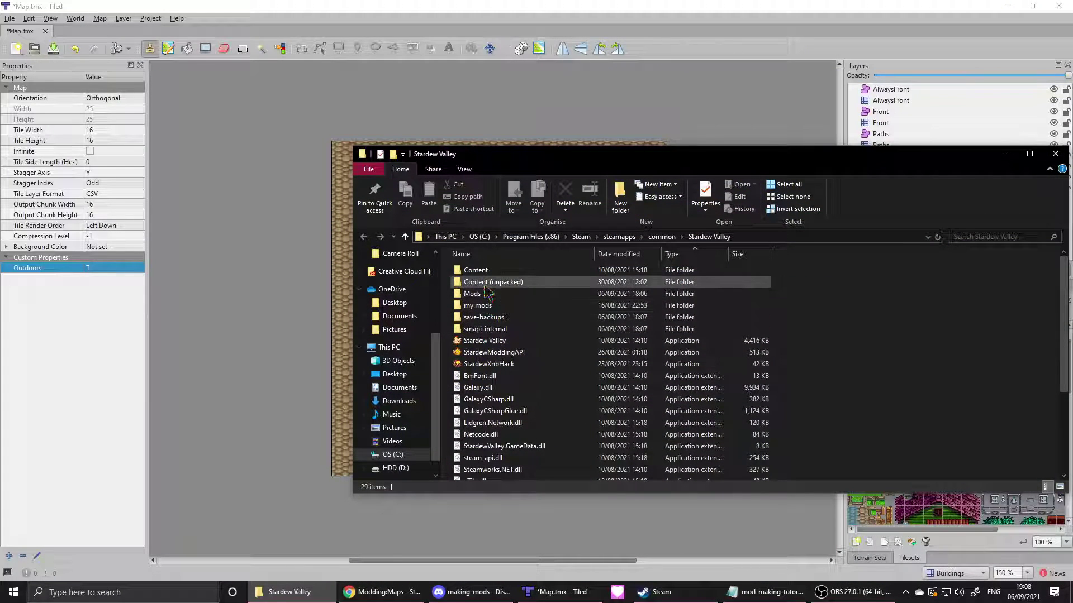
- Search the Maps folder inside Content (unpacked) for "spring" and copy the plain spring_outdoorsTileSheet image
{"action": "double_click", "coordinate": [485, 285]}
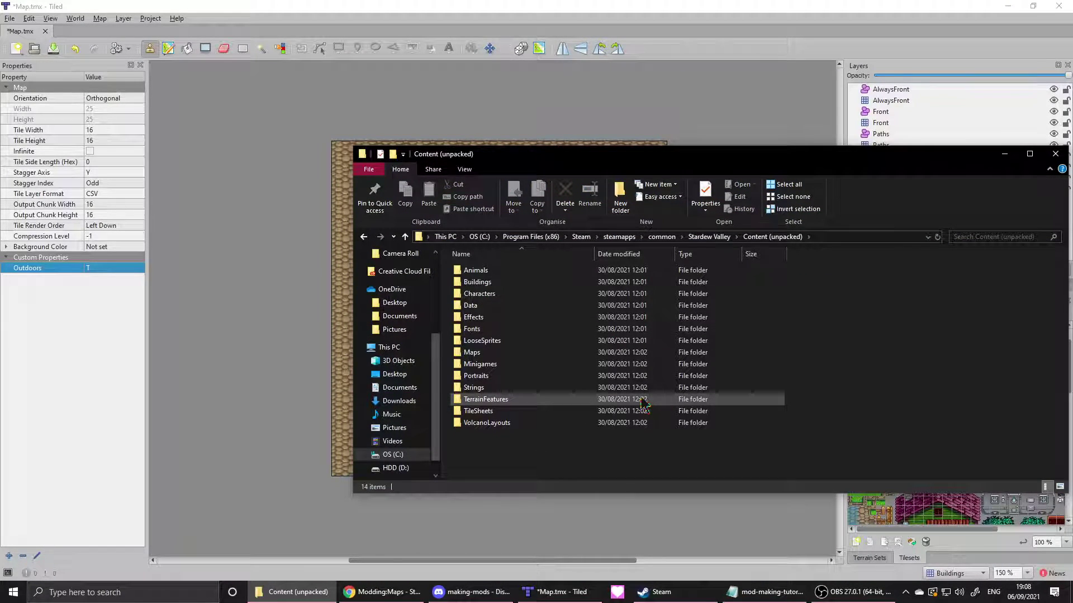
{"action": "double_click", "coordinate": [529, 353]}
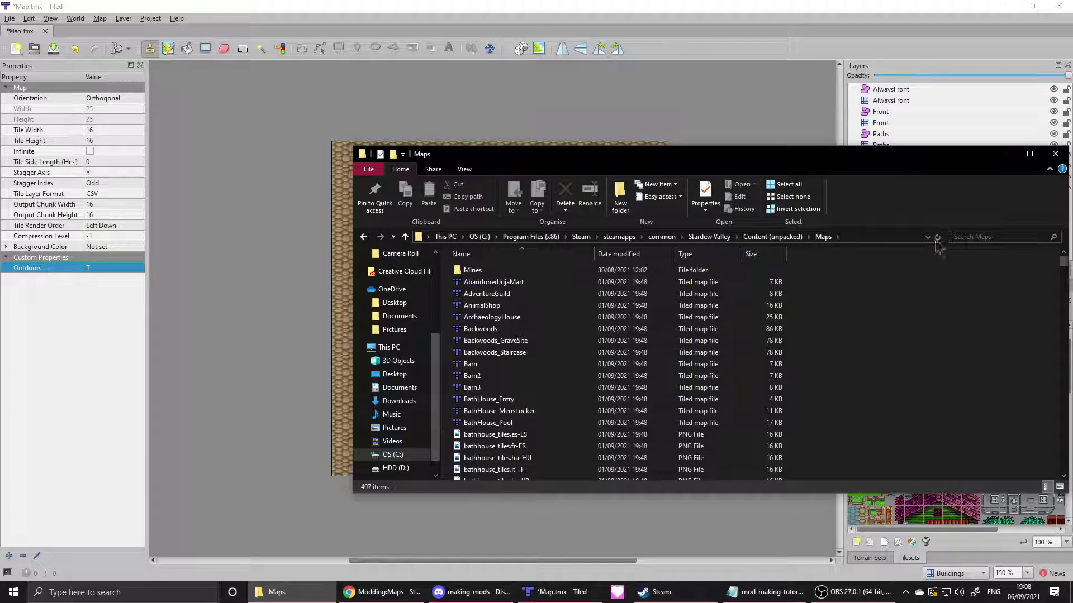
{"action": "left_click", "coordinate": [972, 236]}
{"action": "type", "text": "spring"}
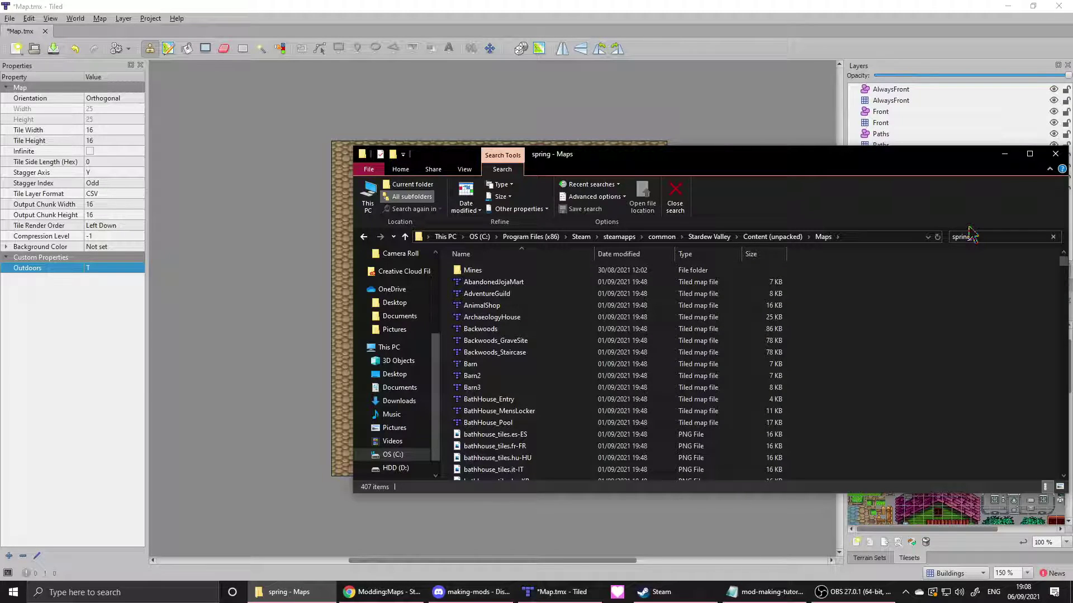
{"action": "scroll", "coordinate": [615, 335], "scroll_direction": "down", "scroll_amount": 5}
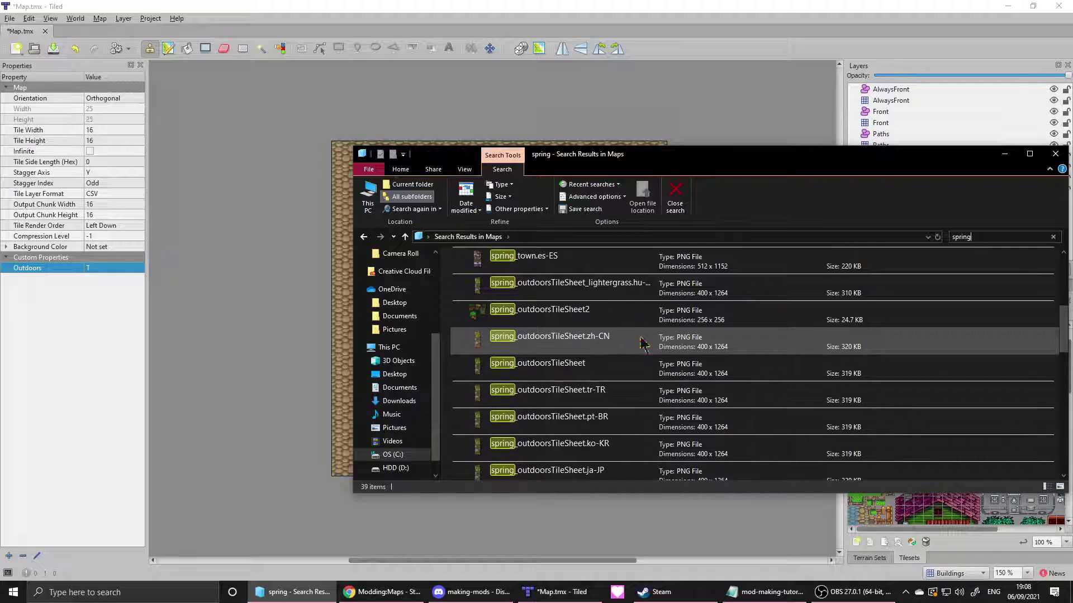
{"action": "scroll", "coordinate": [632, 391], "scroll_direction": "down", "scroll_amount": 2}
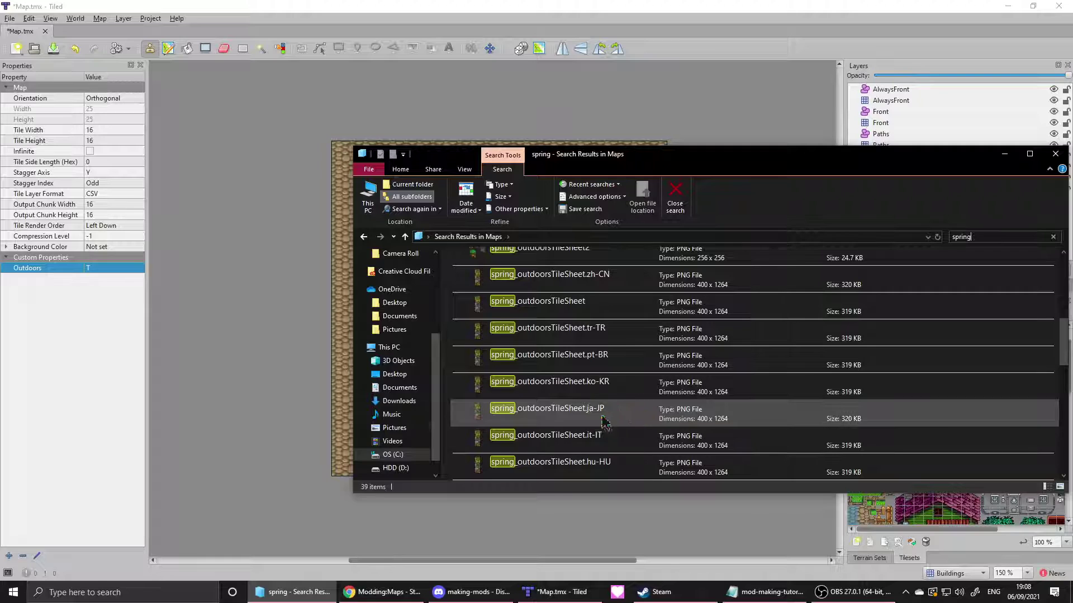
{"action": "scroll", "coordinate": [603, 419], "scroll_direction": "down", "scroll_amount": 3}
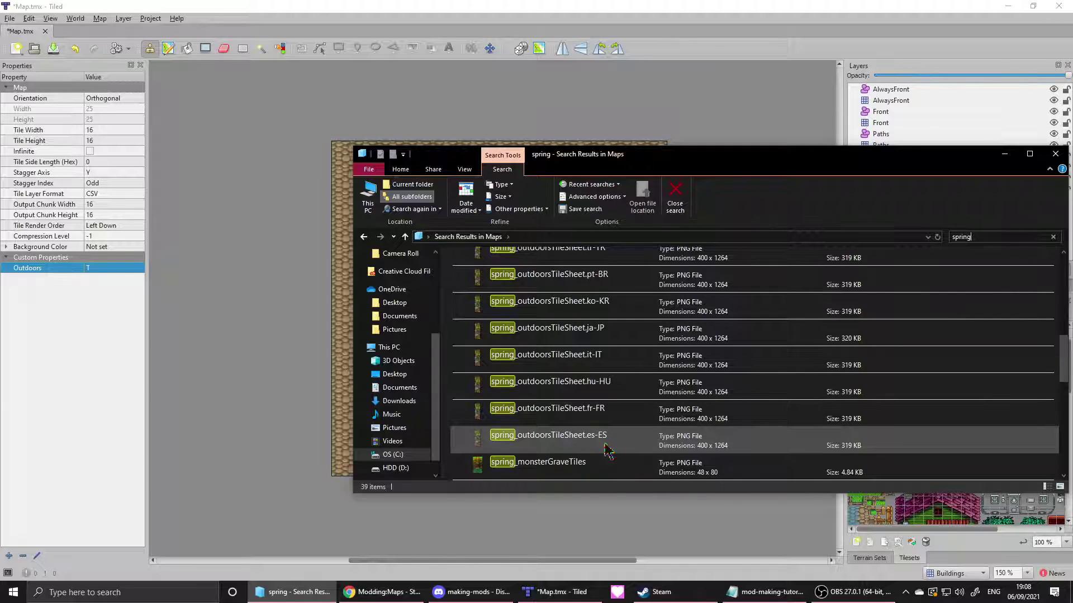
{"action": "scroll", "coordinate": [608, 450], "scroll_direction": "up", "scroll_amount": 5}
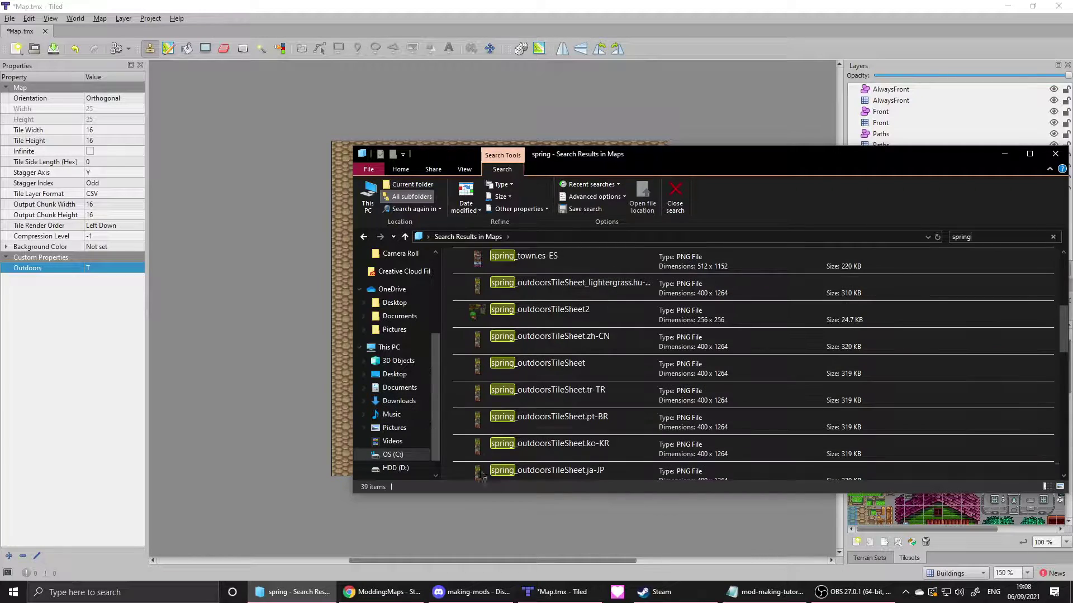
{"action": "left_click", "coordinate": [583, 379]}
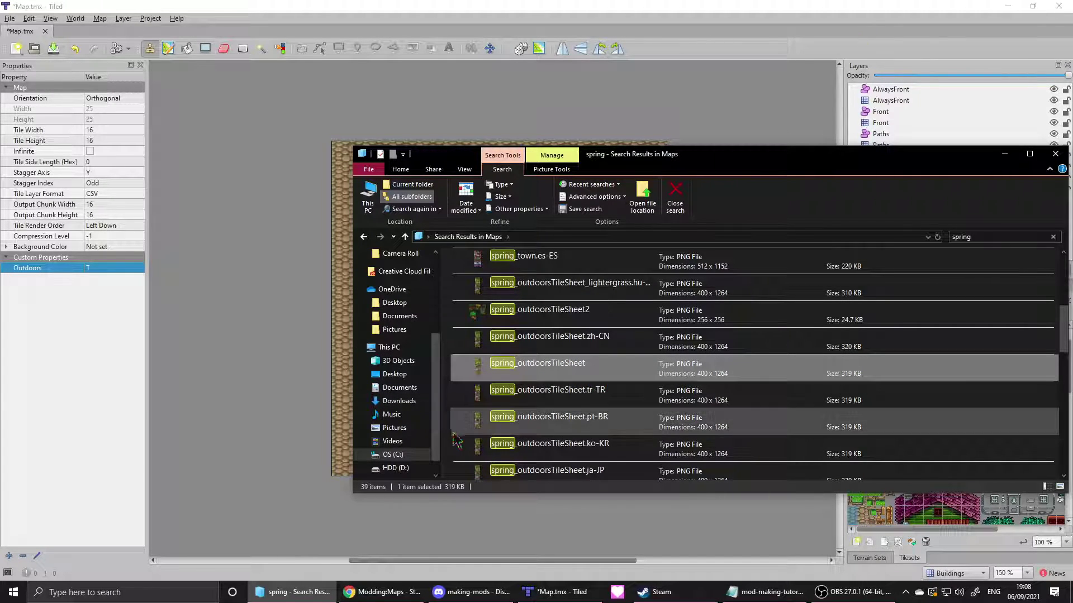
- Open the Desktop in a separate window, go to Village Tutorial Mod's assets folder and paste spring_outdoorsTileSheet there
{"action": "scroll", "coordinate": [391, 441], "scroll_direction": "up", "scroll_amount": 4}
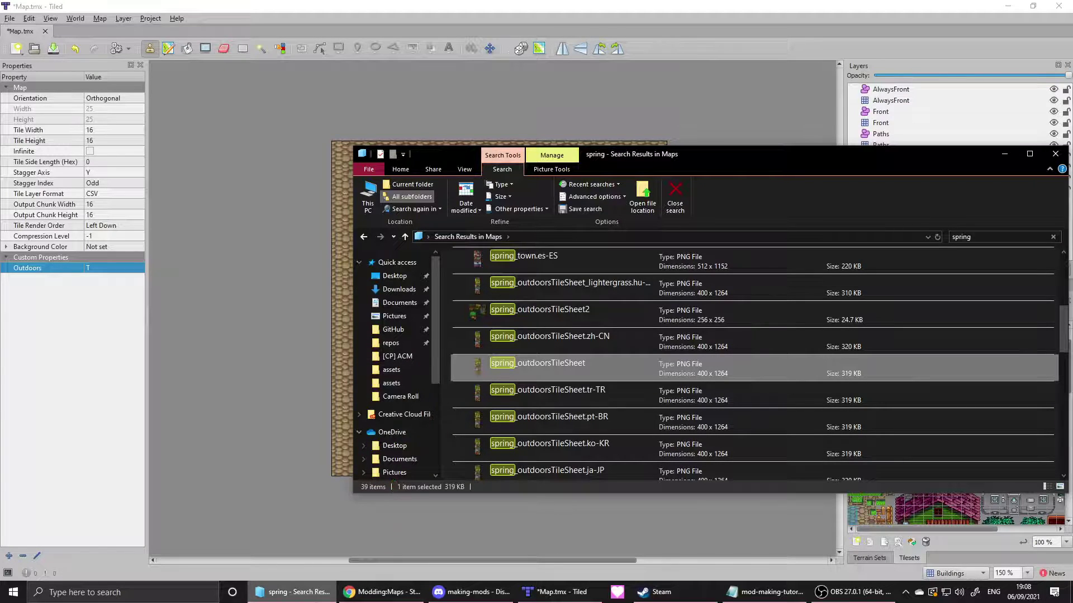
{"action": "right_click", "coordinate": [401, 289]}
{"action": "left_click", "coordinate": [323, 295]}
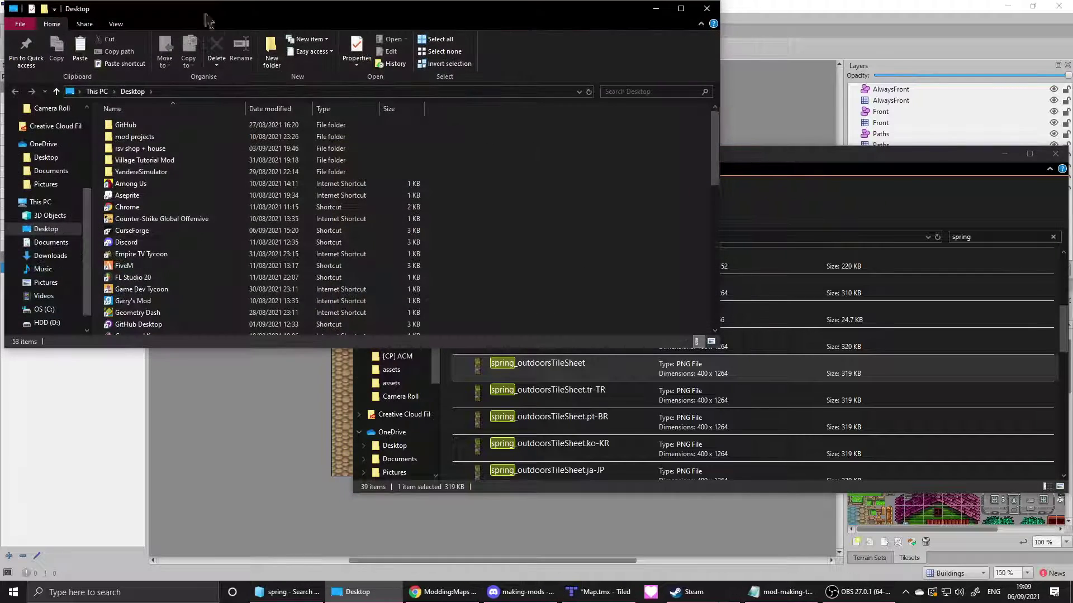
{"action": "double_click", "coordinate": [159, 162]}
{"action": "double_click", "coordinate": [154, 124]}
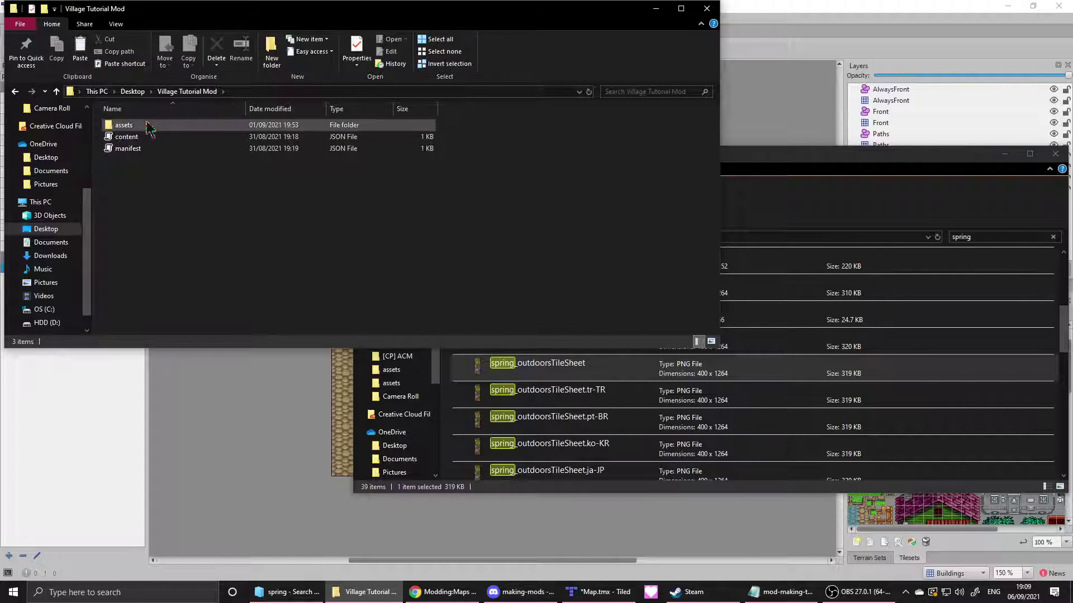
{"action": "key", "text": "ctrl+v"}
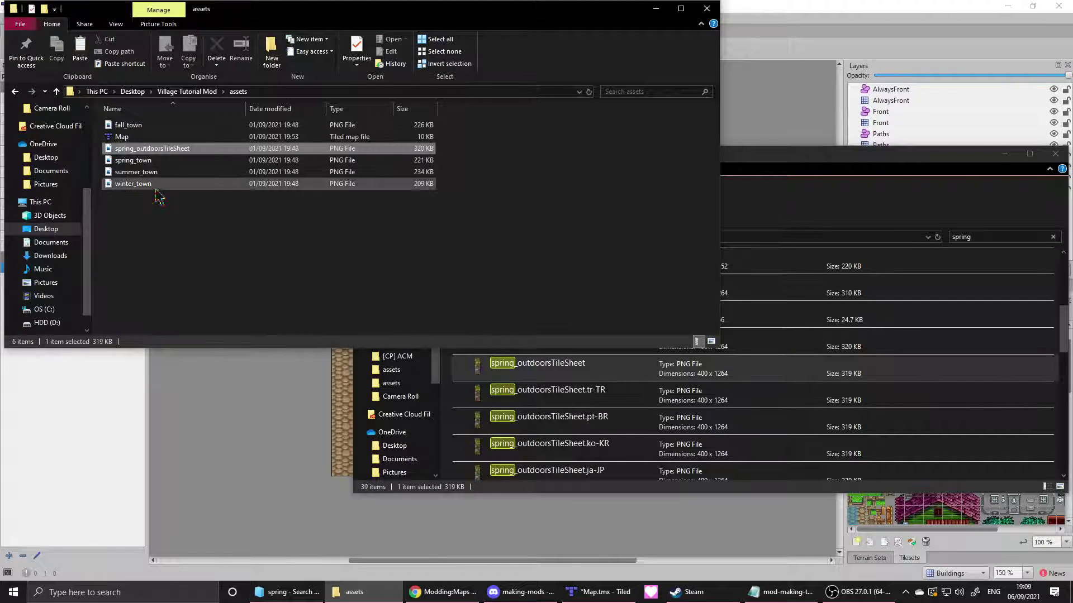
- Search the game's unpacked Maps folder for "summer"
{"action": "left_click", "coordinate": [810, 222]}
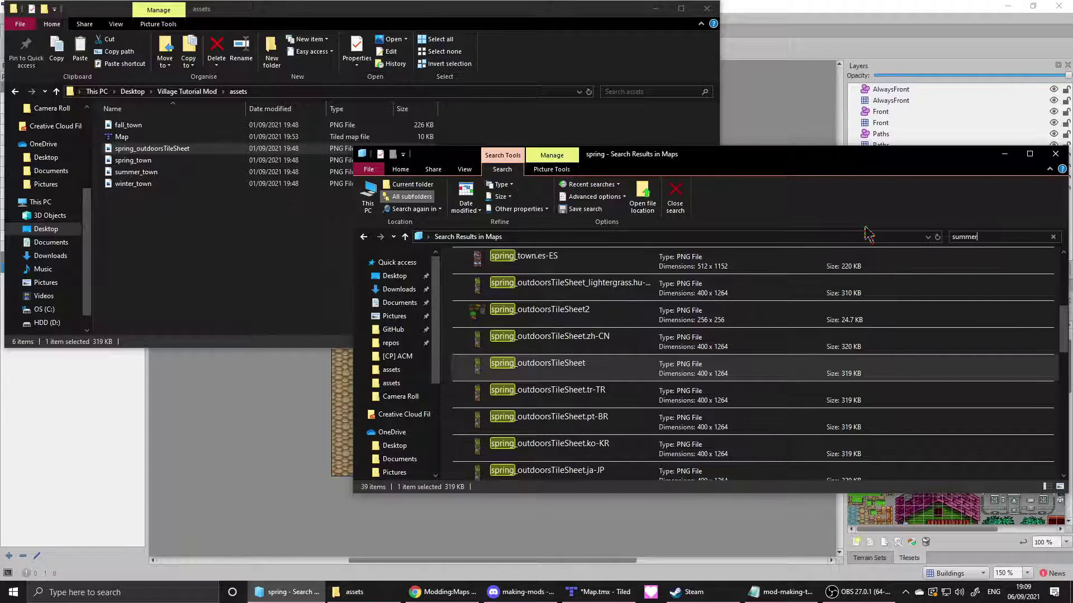
{"action": "type", "text": "summer"}
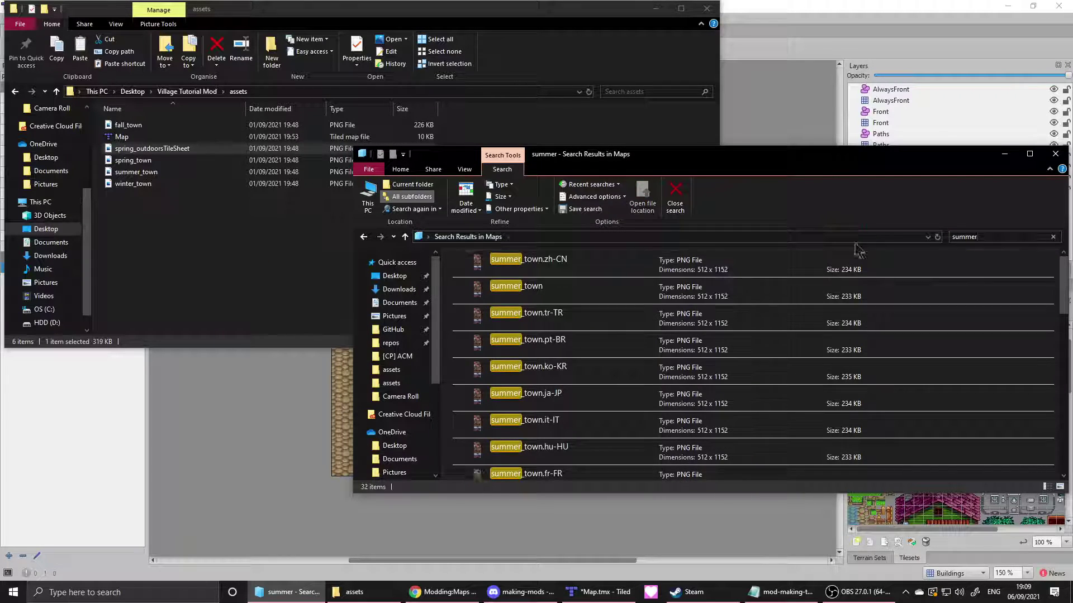
{"action": "left_click", "coordinate": [585, 289]}
{"action": "left_click", "coordinate": [264, 233]}
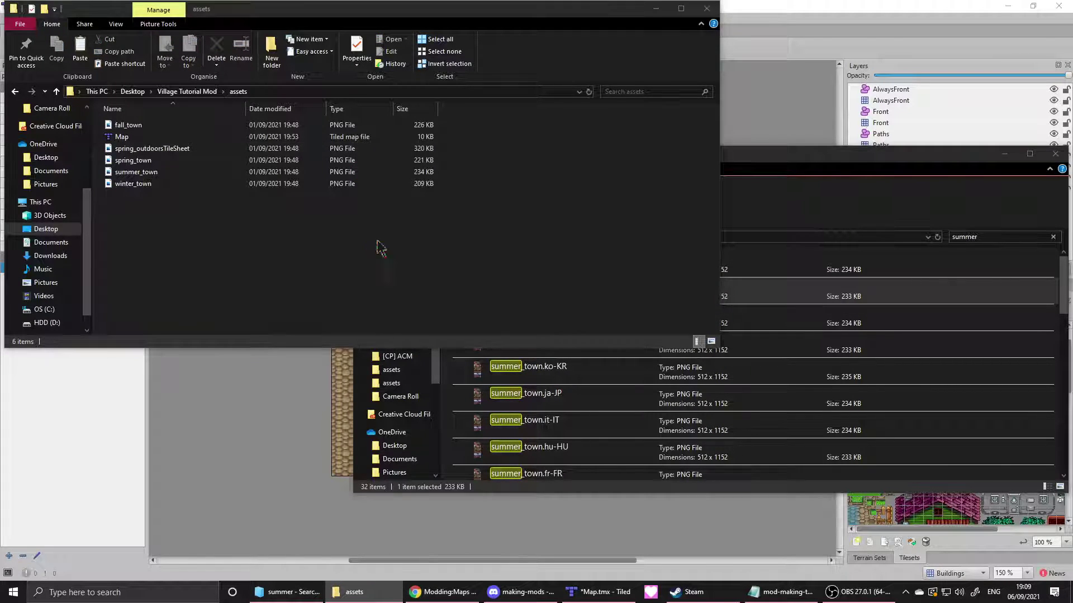
{"action": "key", "text": "ctrl+v"}
{"action": "left_click", "coordinate": [375, 145]}
{"action": "left_click", "coordinate": [767, 211]}
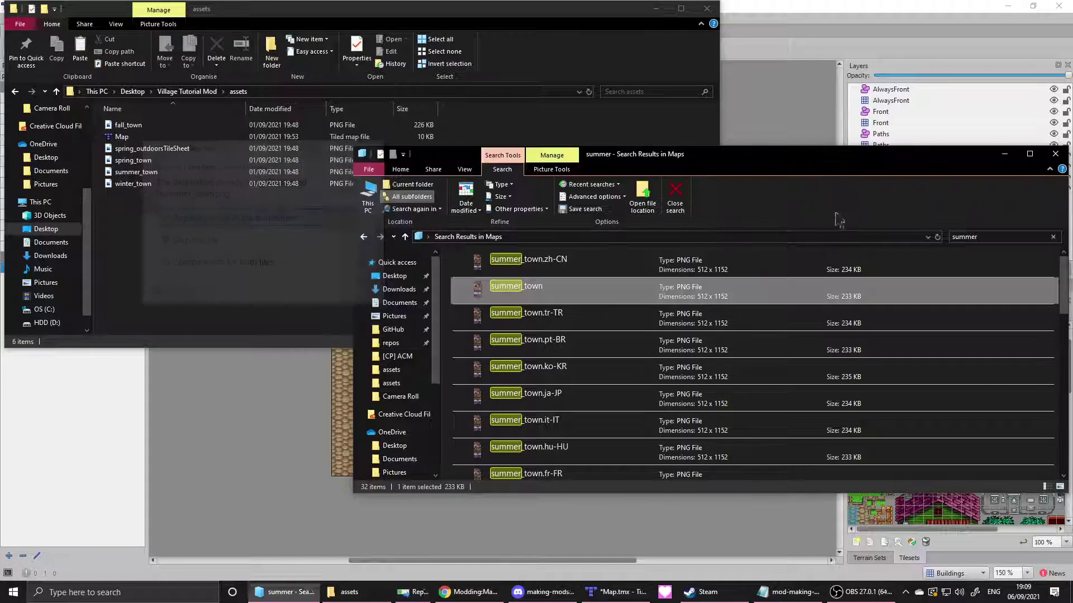
- Copy the plain summer_outdoorsTileSheet image from the search results into the mod's assets folder
{"action": "scroll", "coordinate": [635, 363], "scroll_direction": "down", "scroll_amount": 5}
{"action": "scroll", "coordinate": [635, 366], "scroll_direction": "up", "scroll_amount": 3}
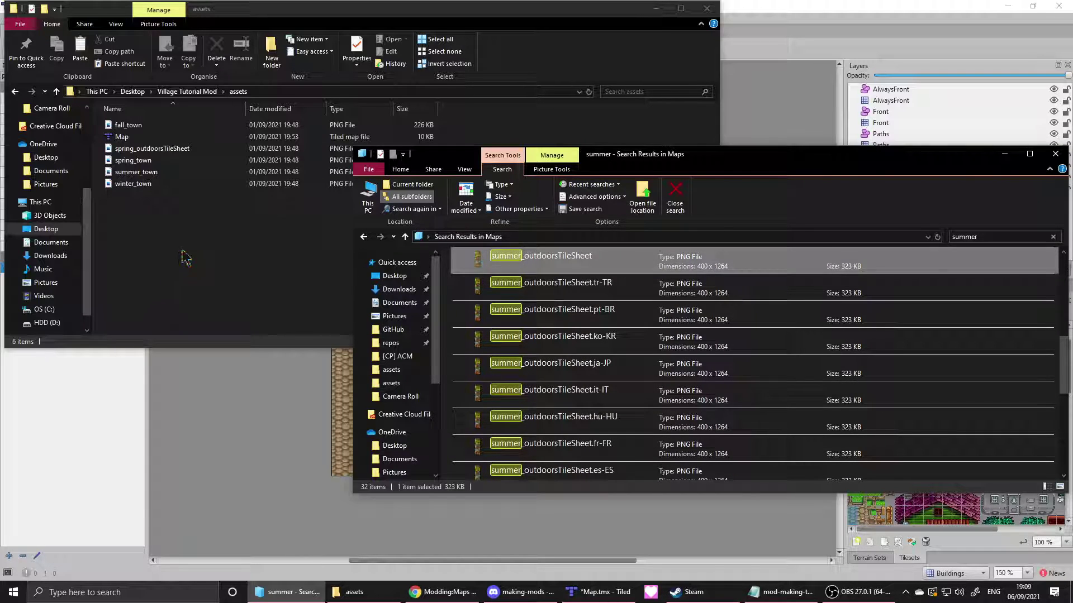
{"action": "left_click", "coordinate": [267, 272]}
{"action": "key", "text": "ctrl+v"}
- Search the unpacked Maps folder for "fall" and copy fall_outdoorsTileSheet into the mod's assets folder
{"action": "left_click", "coordinate": [939, 247]}
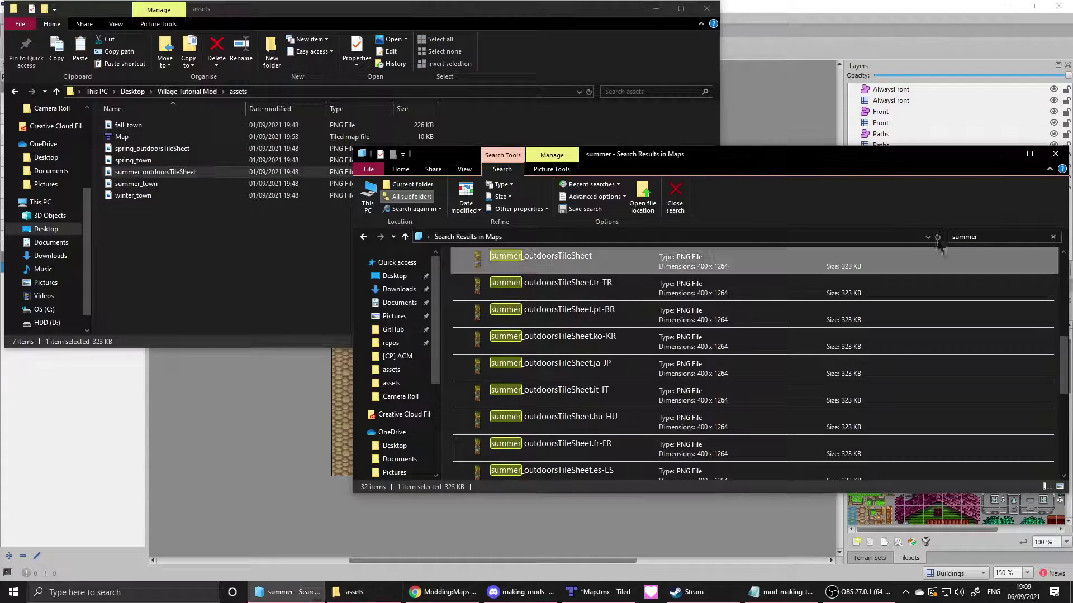
{"action": "left_click", "coordinate": [995, 237]}
{"action": "type", "text": "fall"}
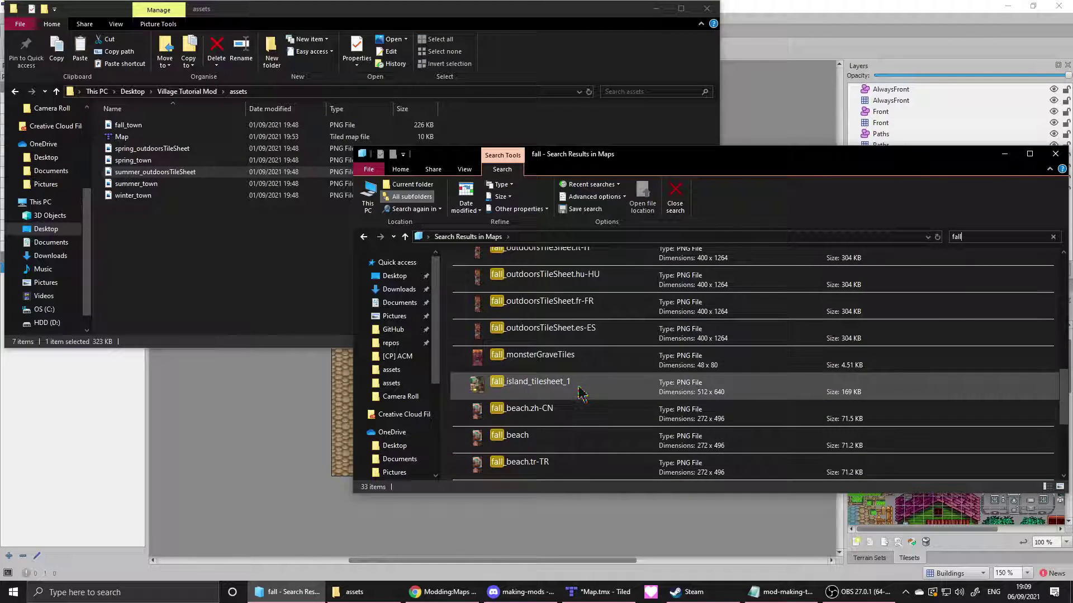
{"action": "scroll", "coordinate": [581, 392], "scroll_direction": "up", "scroll_amount": 5}
{"action": "left_click", "coordinate": [590, 267]}
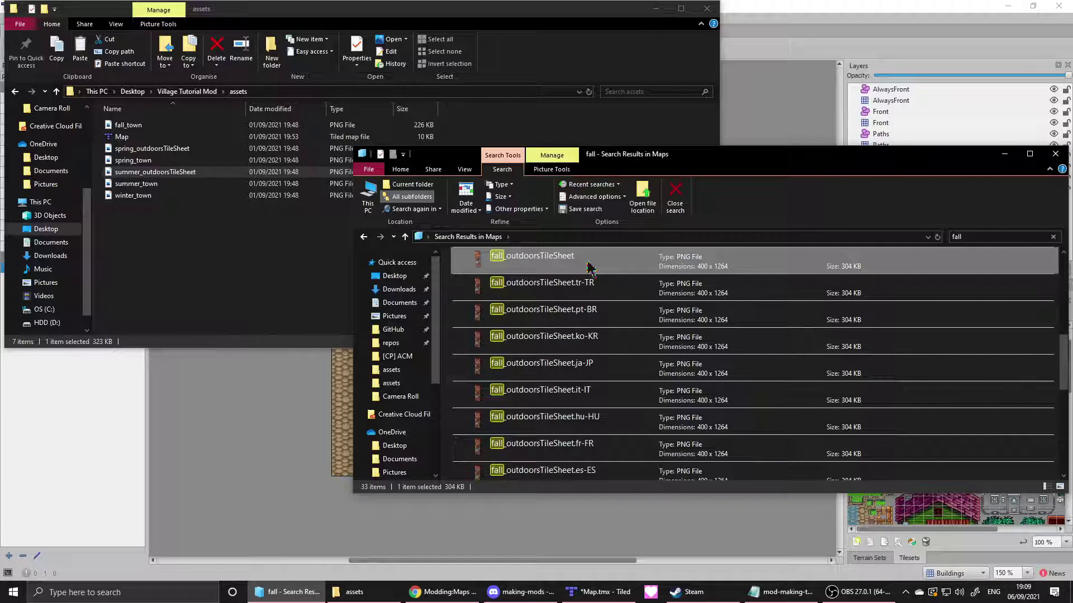
{"action": "key", "text": "ctrl+c"}
{"action": "left_click", "coordinate": [285, 285]}
{"action": "key", "text": "ctrl+v"}
- Search the unpacked Maps folder for "winter", copy winter_outdoorsTileSheet into the mod's assets folder, and close the search window
{"action": "left_click", "coordinate": [941, 217]}
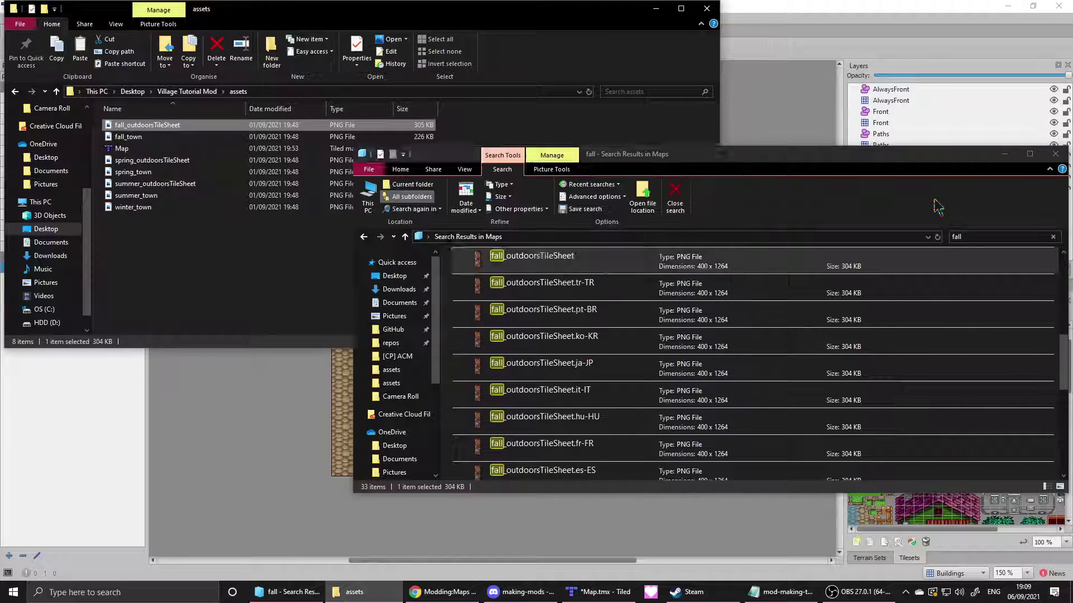
{"action": "left_click_drag", "start_coordinate": [975, 237], "coordinate": [379, 239]}
{"action": "type", "text": "winter"}
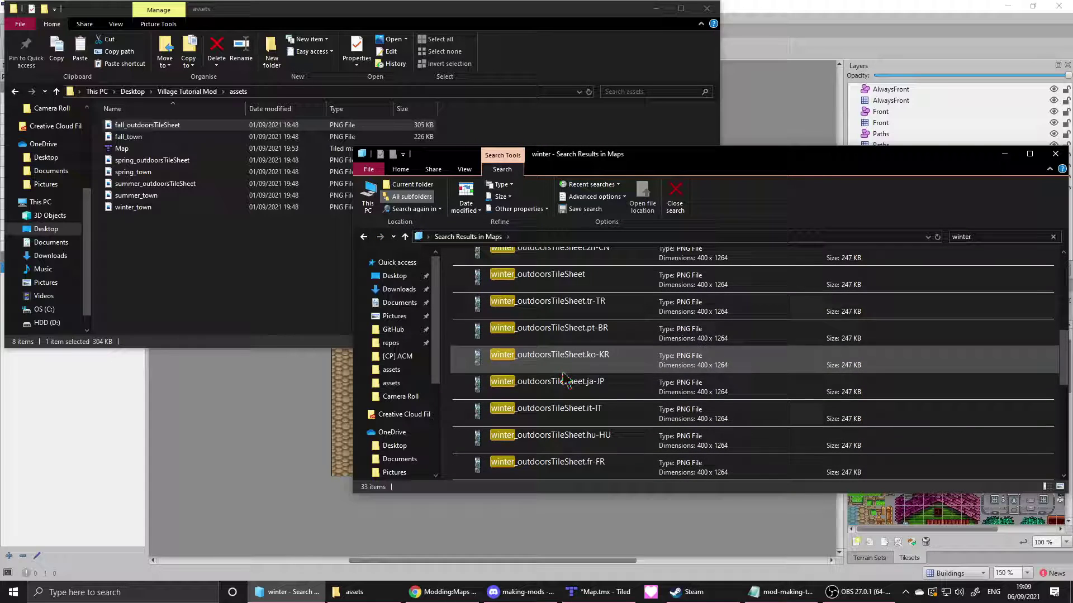
{"action": "left_click", "coordinate": [463, 282]}
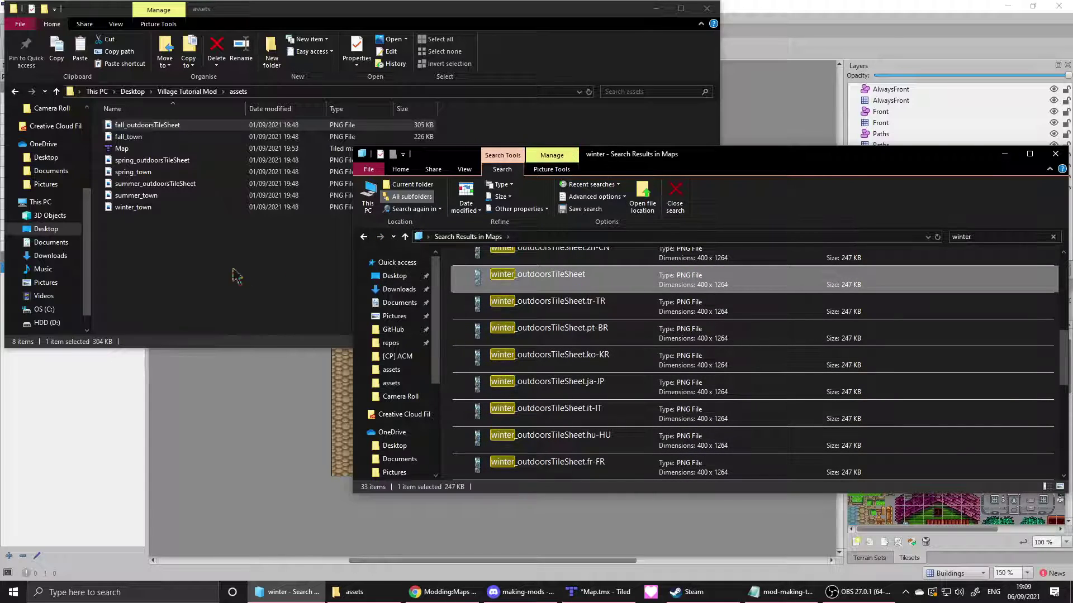
{"action": "left_click", "coordinate": [236, 275]}
{"action": "key", "text": "ctrl+v"}
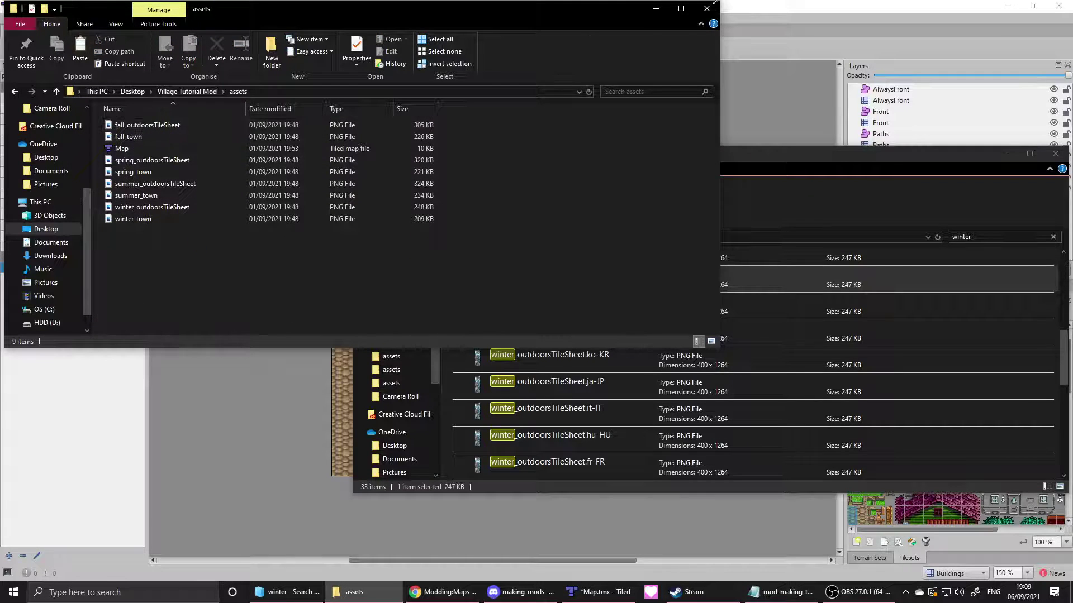
{"action": "left_click", "coordinate": [885, 161]}
{"action": "left_click", "coordinate": [1055, 154]}
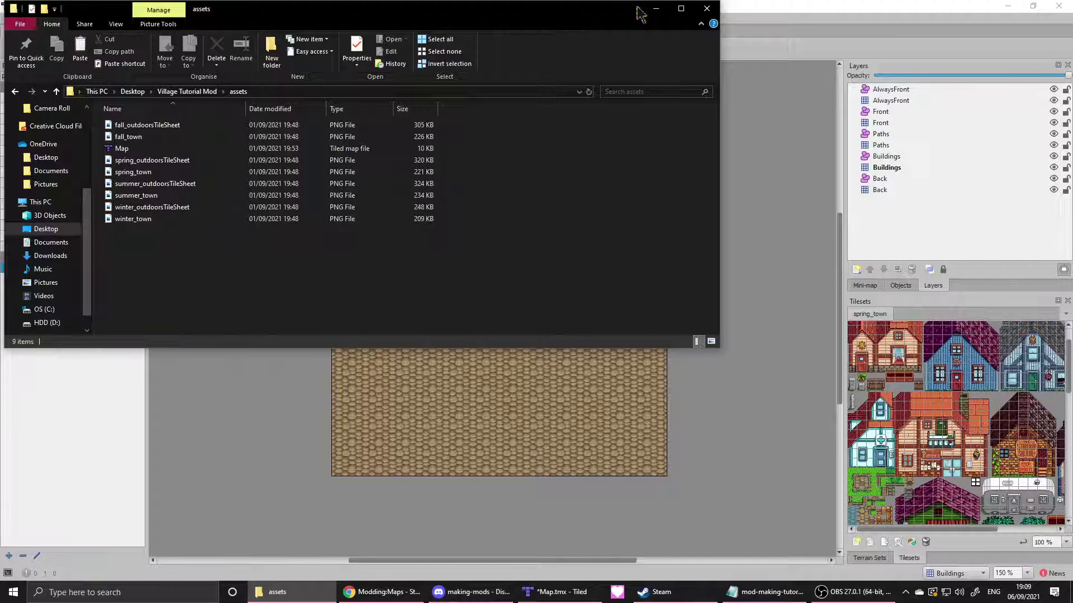
- In Tiled, create a map-embedded tileset with 16 px tiles from spring_outdoorsTileSheet in Village Tutorial Mod's assets folder
{"action": "left_click", "coordinate": [856, 542]}
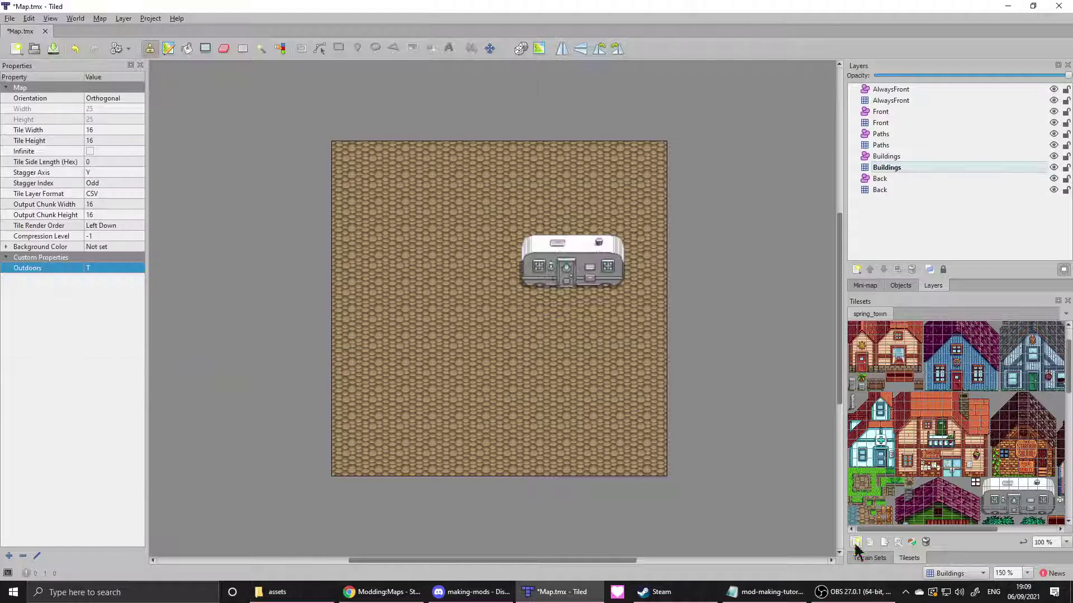
{"action": "left_click", "coordinate": [643, 298]}
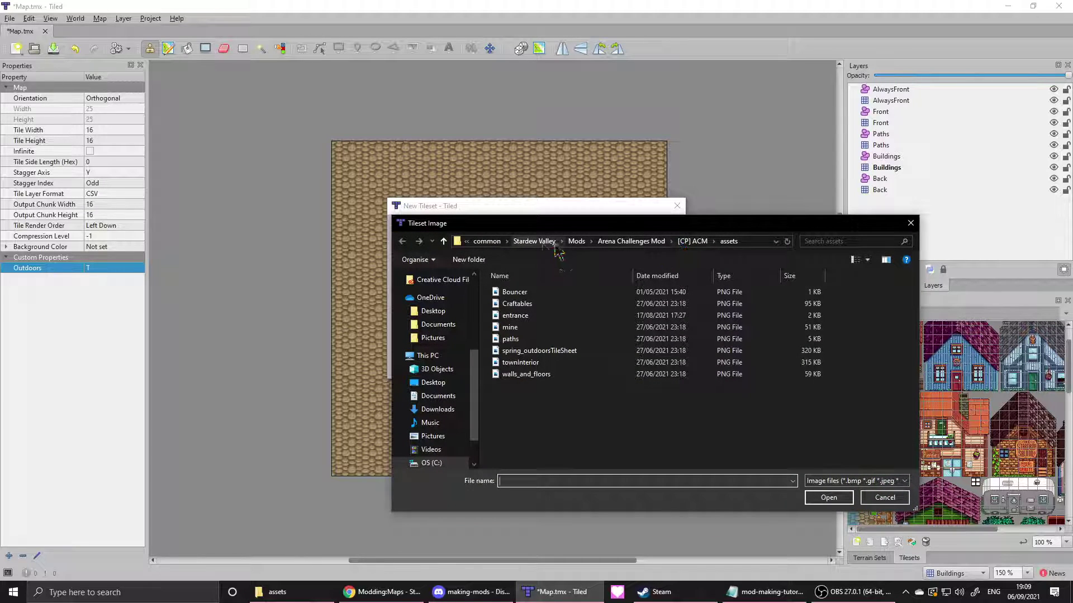
{"action": "scroll", "coordinate": [440, 314], "scroll_direction": "up", "scroll_amount": 4}
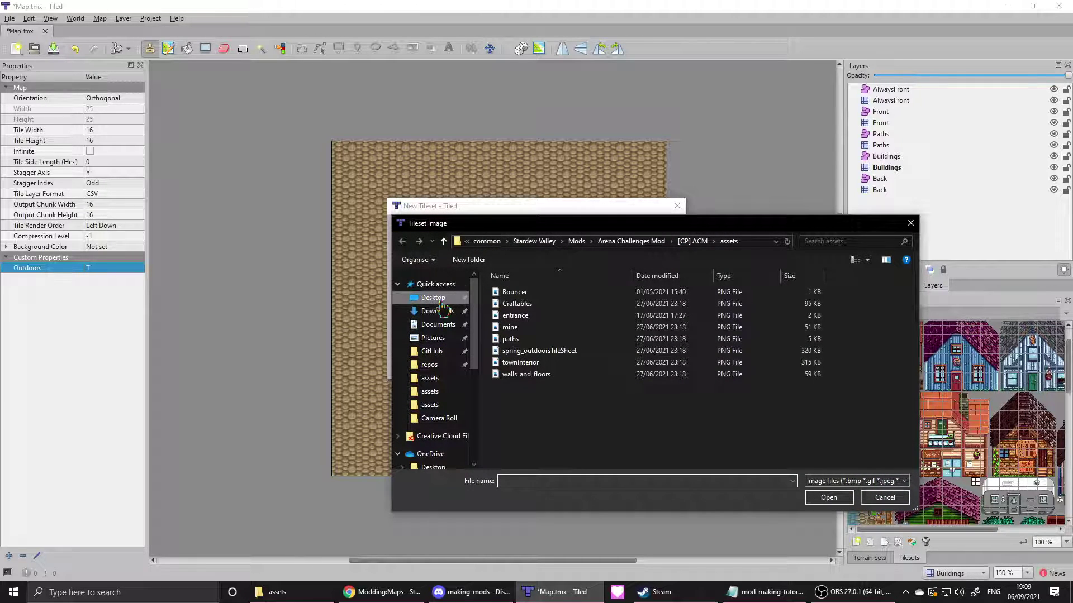
{"action": "left_click", "coordinate": [433, 298]}
{"action": "double_click", "coordinate": [542, 329]}
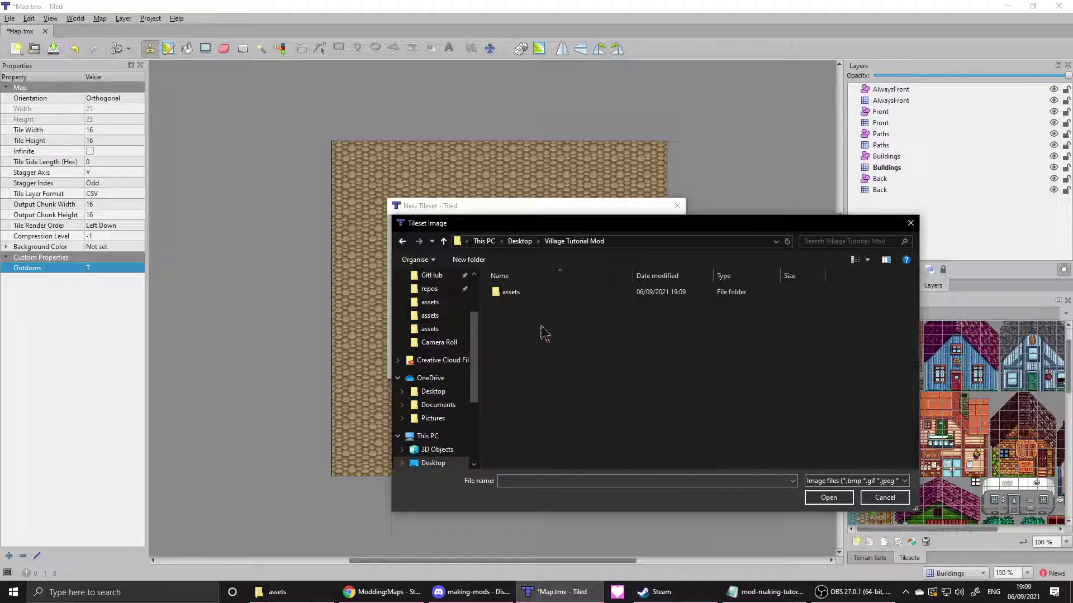
{"action": "double_click", "coordinate": [532, 295]}
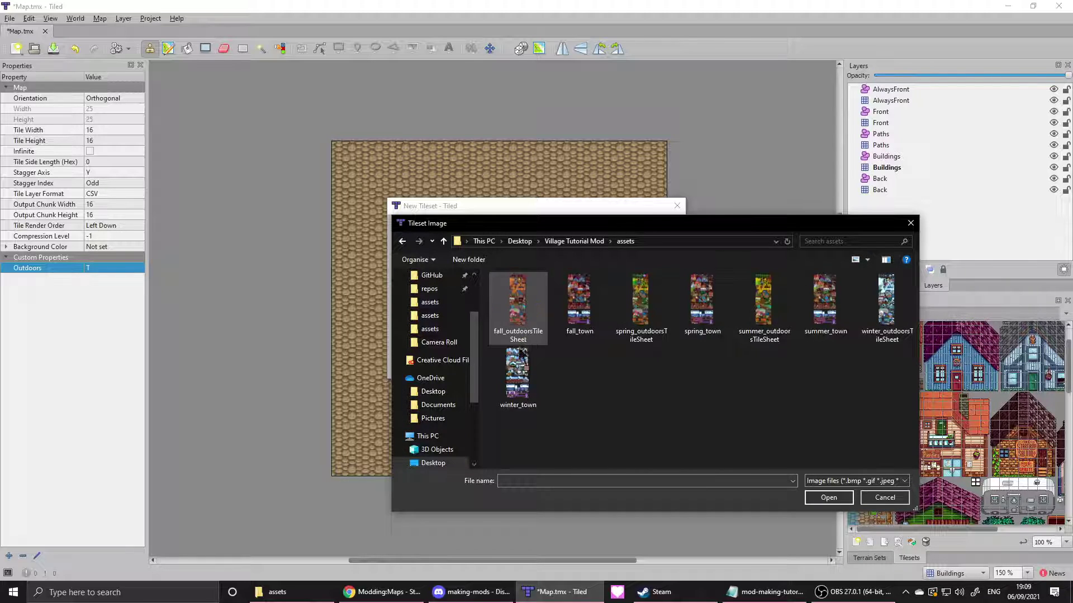
{"action": "left_click", "coordinate": [640, 322]}
{"action": "left_click", "coordinate": [828, 497]}
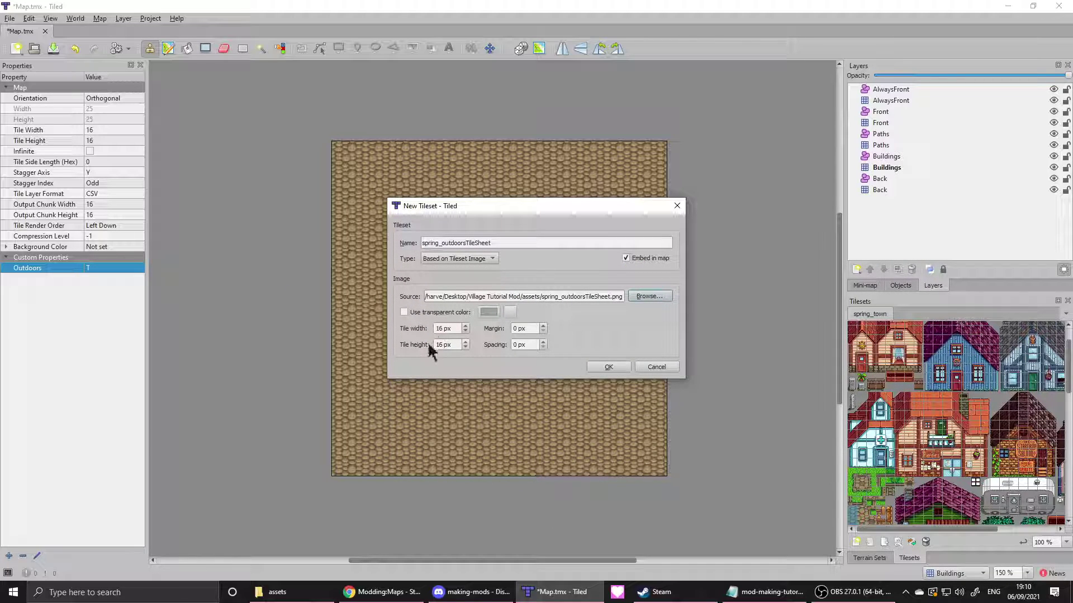
{"action": "left_click", "coordinate": [607, 369]}
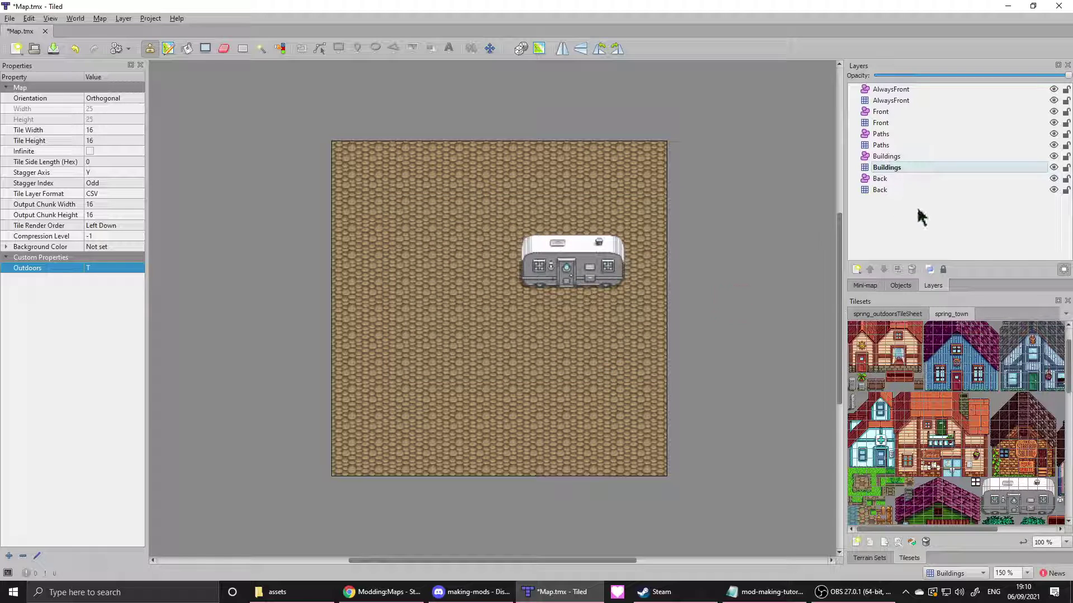
- Display the spring_outdoorsTileSheet tileset and look through its tiles
{"action": "left_click", "coordinate": [895, 315]}
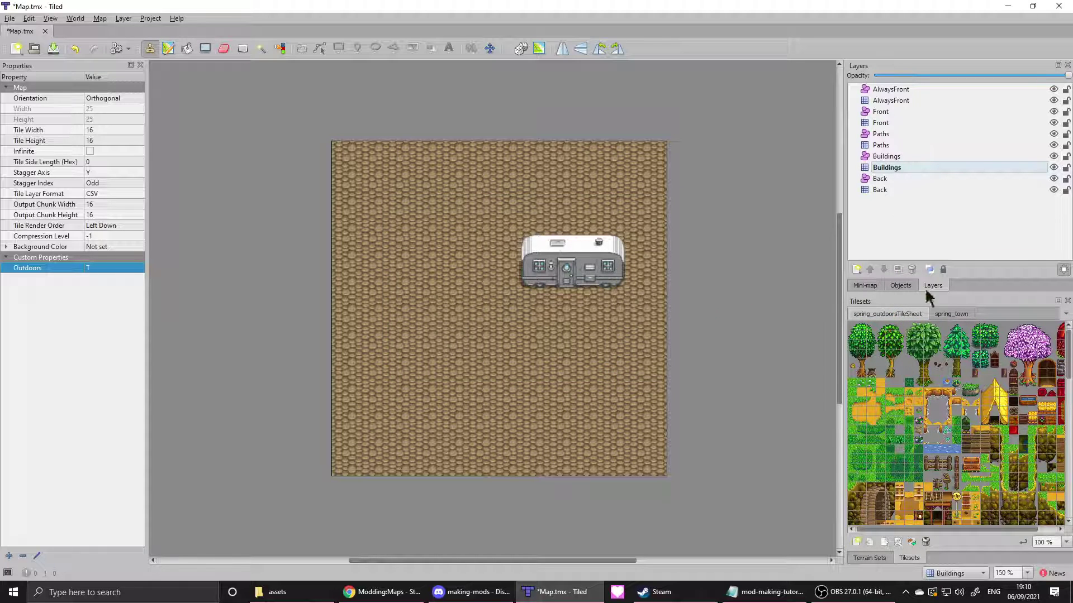
{"action": "scroll", "coordinate": [910, 366], "scroll_direction": "down", "scroll_amount": 10}
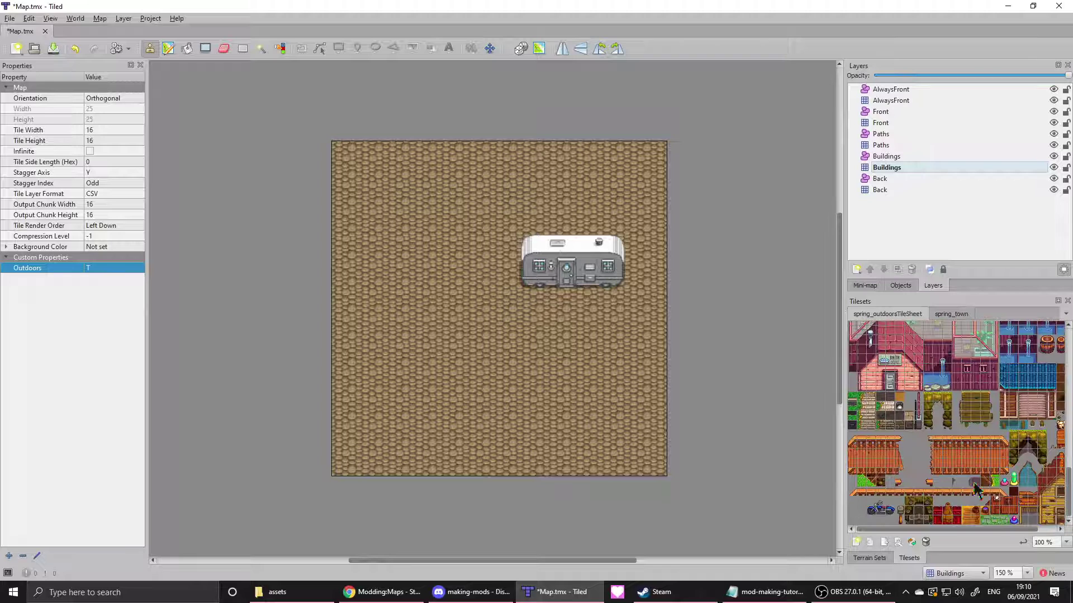
{"action": "scroll", "coordinate": [950, 447], "scroll_direction": "up", "scroll_amount": 10}
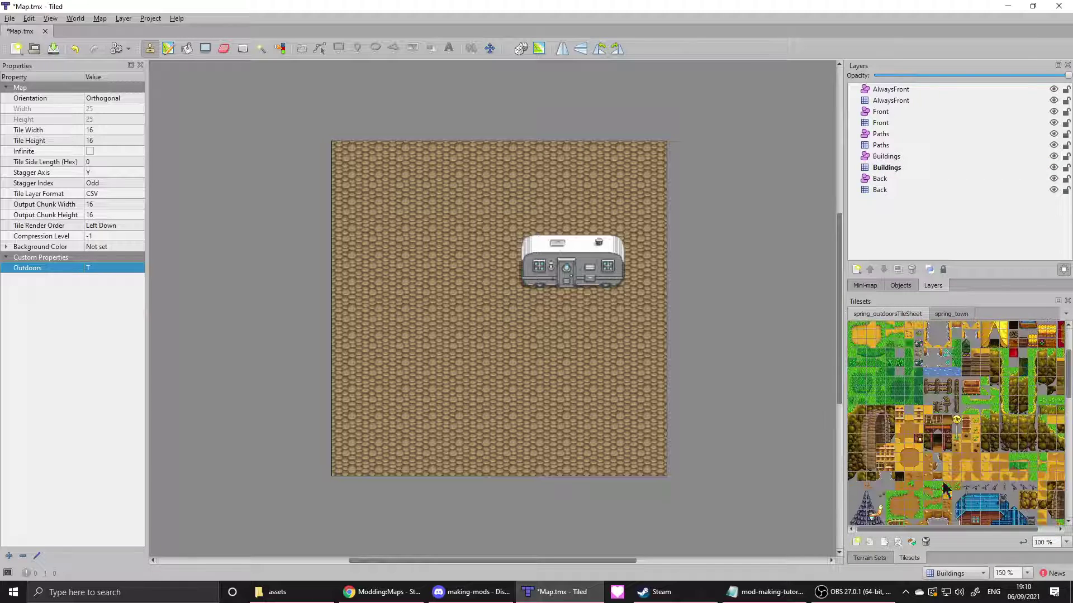
- Try painting a small patch of a spring_town grass tile on the Back layer, and undo it
{"action": "left_click", "coordinate": [956, 313]}
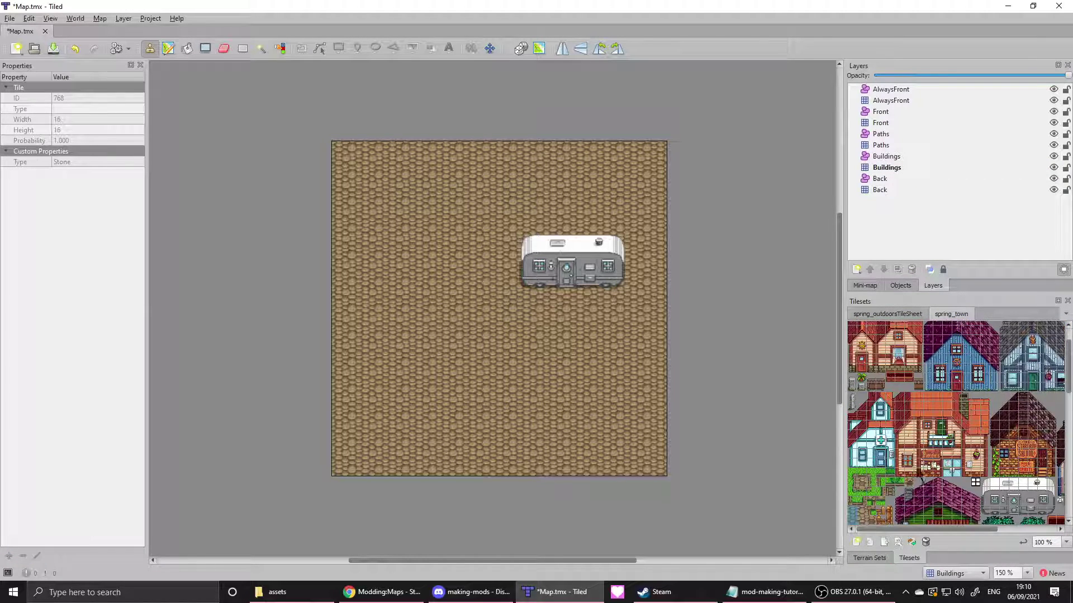
{"action": "scroll", "coordinate": [908, 474], "scroll_direction": "down", "scroll_amount": 2}
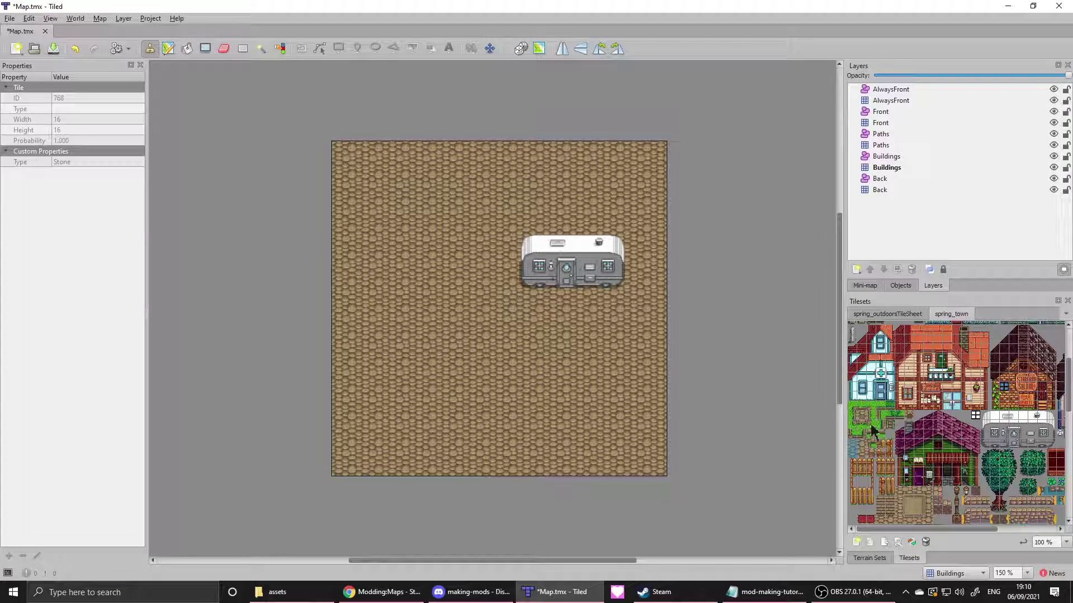
{"action": "scroll", "coordinate": [953, 455], "scroll_direction": "down", "scroll_amount": 5}
{"action": "scroll", "coordinate": [953, 455], "scroll_direction": "up", "scroll_amount": 6}
{"action": "scroll", "coordinate": [884, 459], "scroll_direction": "up", "scroll_amount": 1}
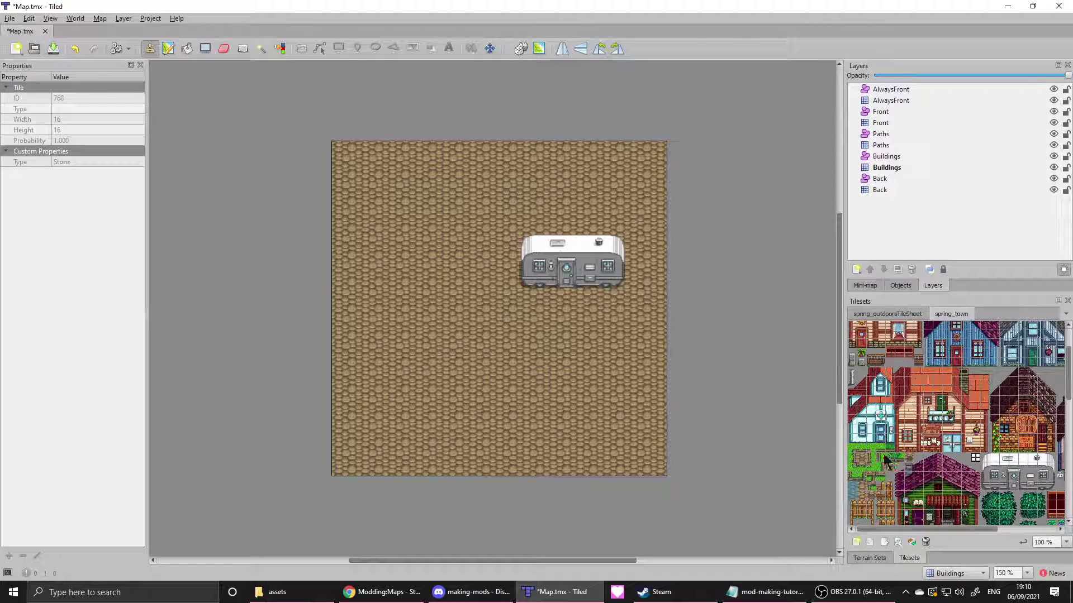
{"action": "left_click", "coordinate": [877, 452]}
{"action": "left_click", "coordinate": [883, 189]}
{"action": "mouse_move", "coordinate": [539, 374]}
{"action": "left_mouse_down"}
{"action": "mouse_move", "coordinate": [567, 401]}
{"action": "mouse_move", "coordinate": [575, 354]}
{"action": "mouse_move", "coordinate": [567, 403]}
{"action": "left_mouse_up"}
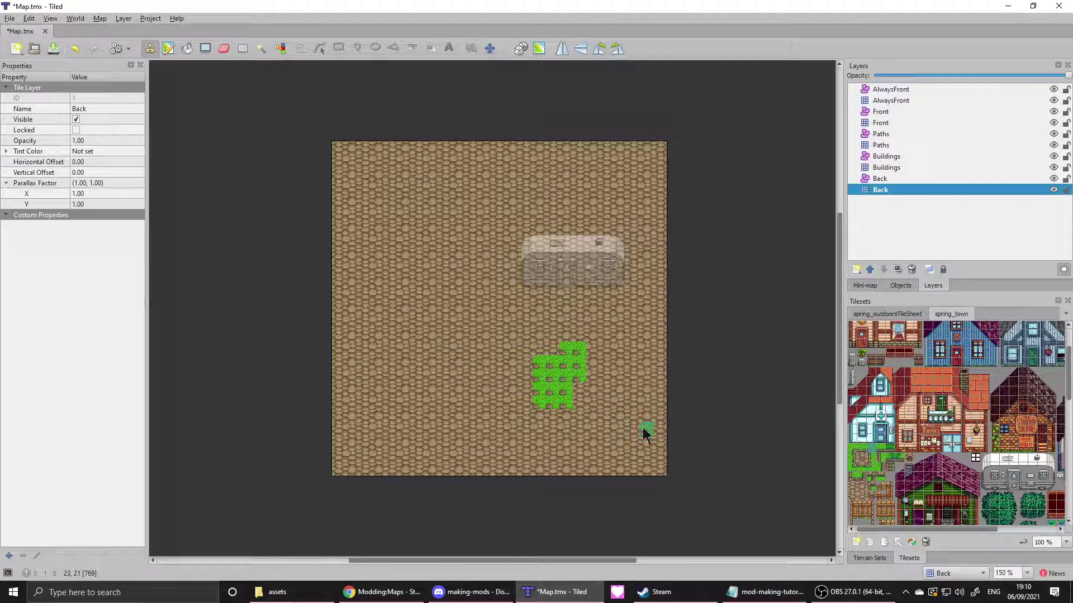
{"action": "key", "text": "ctrl+z"}
{"action": "left_click", "coordinate": [925, 231]}
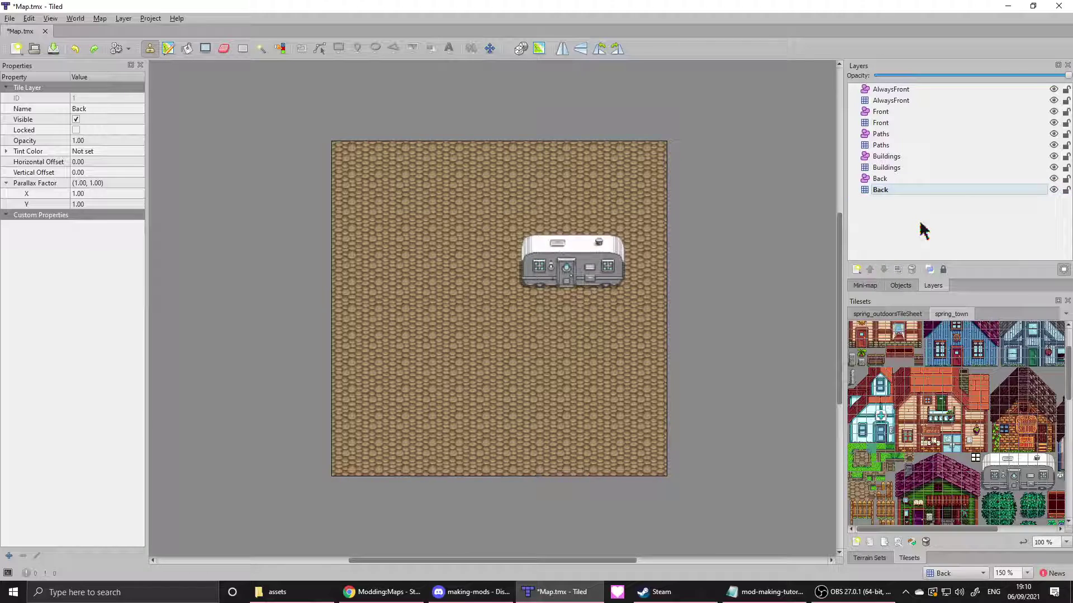
- Fill the map's southeast part on the Back layer with plain grass from spring_outdoorsTileSheet, making a stepped diagonal boundary with the cobbles
{"action": "left_click", "coordinate": [897, 316]}
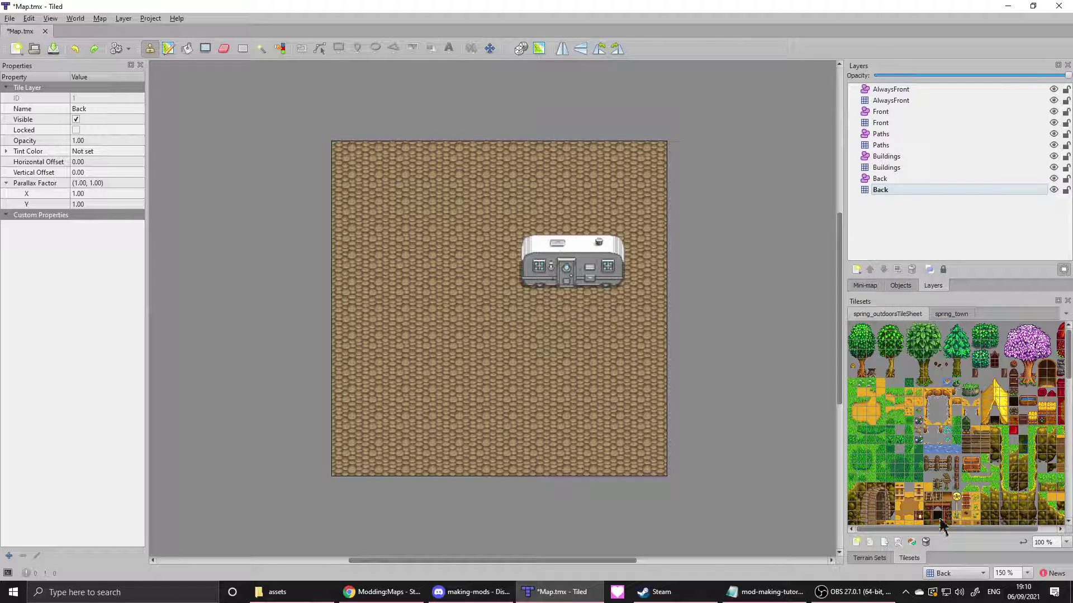
{"action": "left_click", "coordinate": [852, 427]}
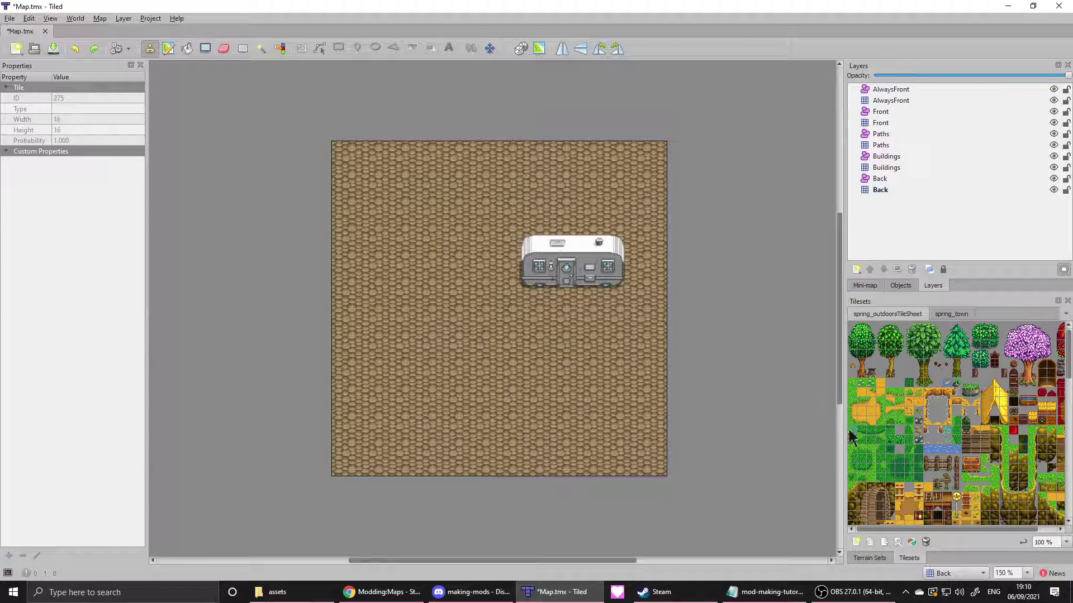
{"action": "mouse_move", "coordinate": [581, 425]}
{"action": "left_mouse_down"}
{"action": "mouse_move", "coordinate": [627, 407]}
{"action": "mouse_move", "coordinate": [665, 347]}
{"action": "mouse_move", "coordinate": [630, 438]}
{"action": "mouse_move", "coordinate": [651, 433]}
{"action": "mouse_move", "coordinate": [609, 434]}
{"action": "mouse_move", "coordinate": [587, 464]}
{"action": "mouse_move", "coordinate": [575, 433]}
{"action": "mouse_move", "coordinate": [571, 459]}
{"action": "mouse_move", "coordinate": [561, 436]}
{"action": "mouse_move", "coordinate": [540, 470]}
{"action": "left_mouse_up"}
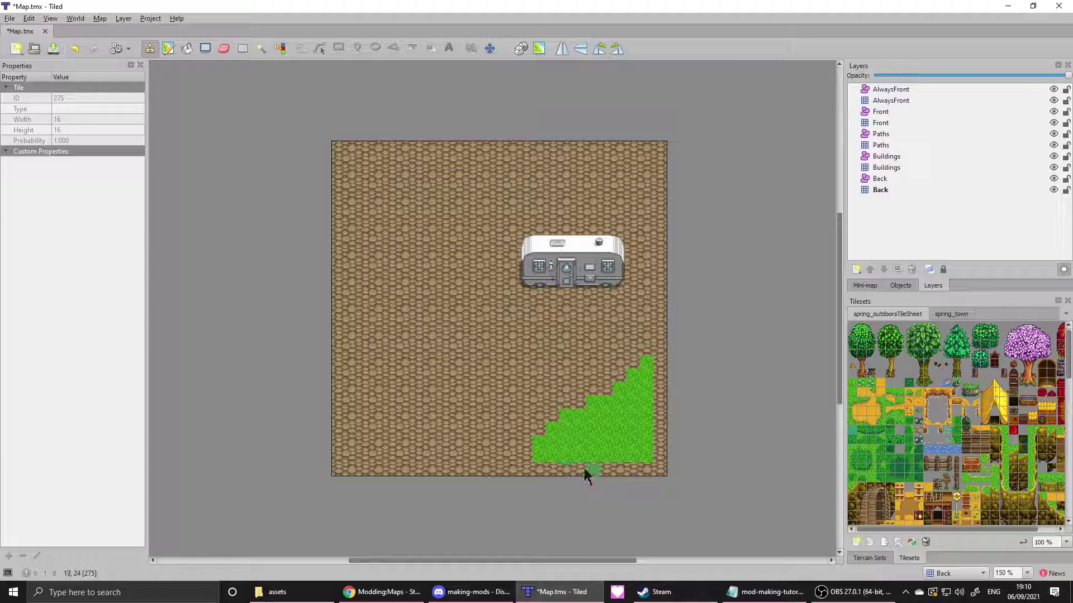
{"action": "left_click_drag", "start_coordinate": [520, 460], "coordinate": [491, 455]}
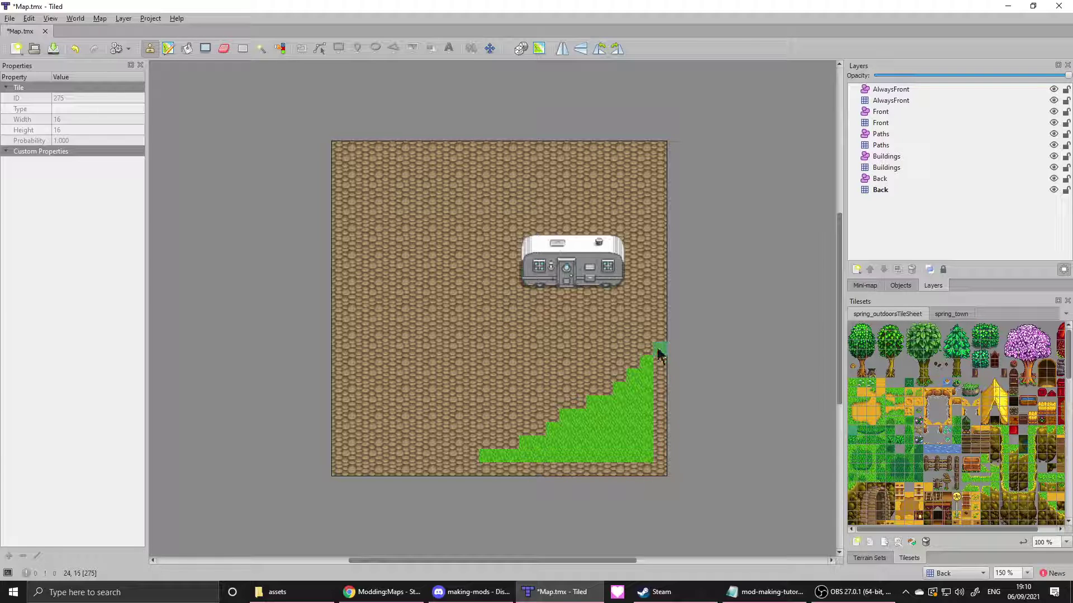
{"action": "mouse_move", "coordinate": [647, 306]}
{"action": "left_mouse_down"}
{"action": "mouse_move", "coordinate": [618, 371]}
{"action": "mouse_move", "coordinate": [647, 335]}
{"action": "mouse_move", "coordinate": [532, 431]}
{"action": "mouse_move", "coordinate": [577, 411]}
{"action": "mouse_move", "coordinate": [479, 446]}
{"action": "mouse_move", "coordinate": [518, 454]}
{"action": "mouse_move", "coordinate": [416, 457]}
{"action": "mouse_move", "coordinate": [438, 431]}
{"action": "mouse_move", "coordinate": [578, 391]}
{"action": "mouse_move", "coordinate": [627, 335]}
{"action": "mouse_move", "coordinate": [570, 386]}
{"action": "left_mouse_up"}
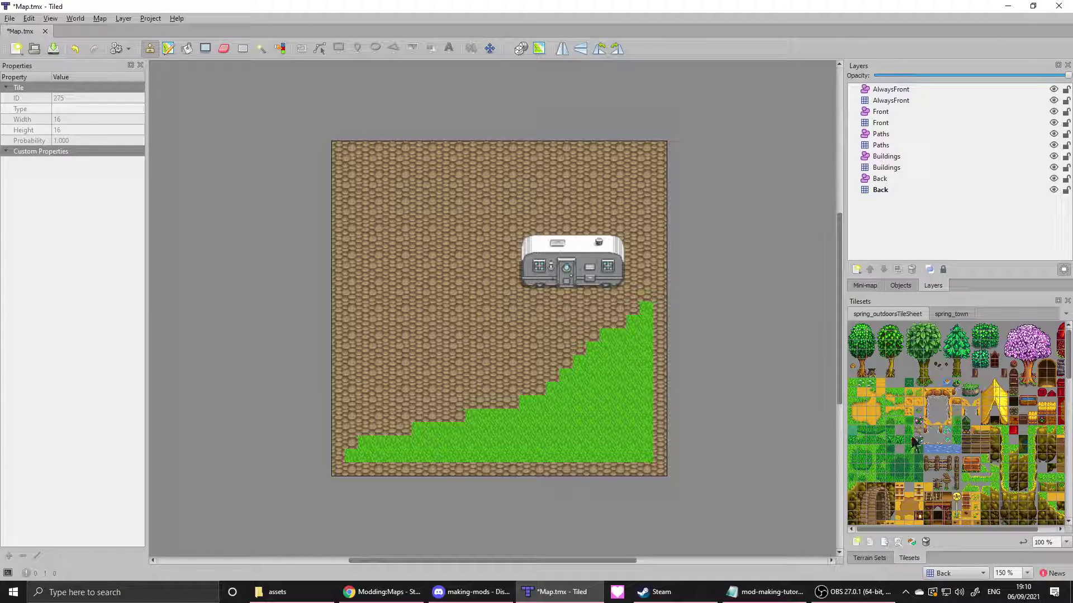
- Place cobble-to-grass corner and edge tiles from spring_town on the Back layer along the western end of the grass boundary
{"action": "left_click", "coordinate": [936, 316]}
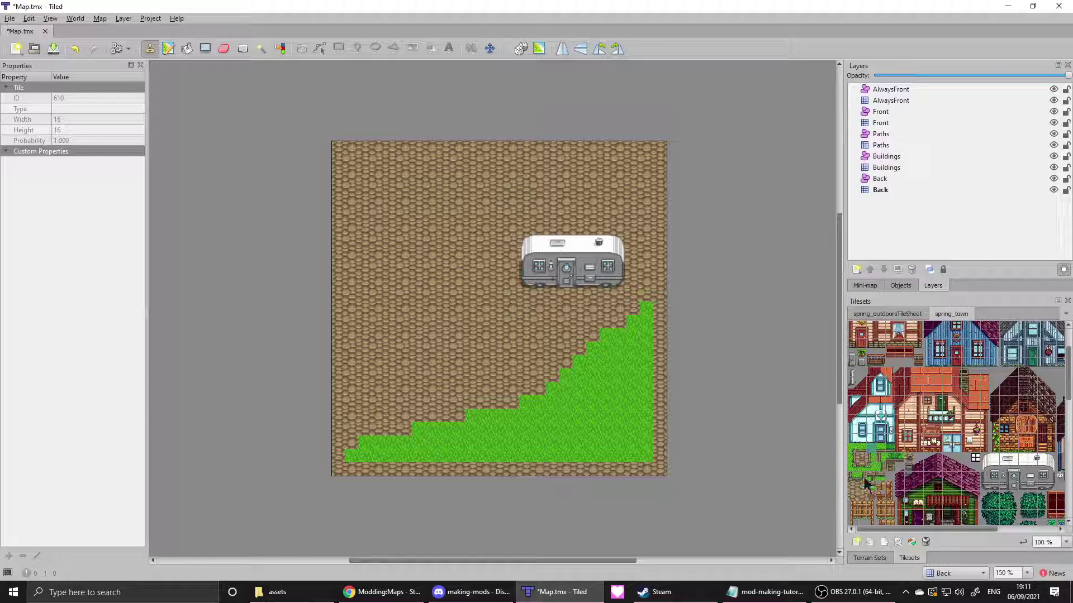
{"action": "left_click", "coordinate": [879, 190]}
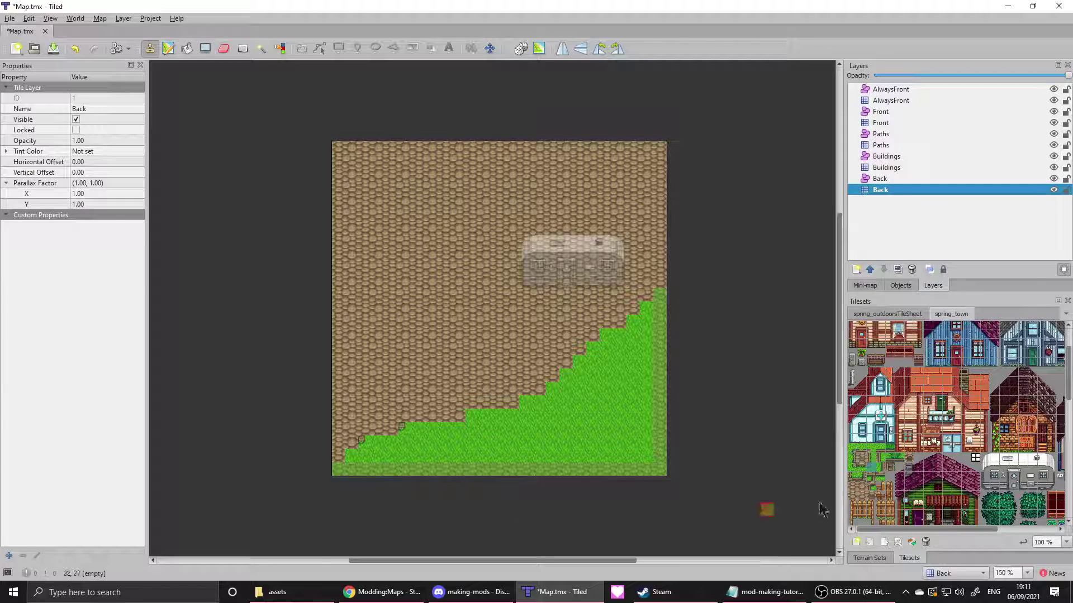
{"action": "left_click", "coordinate": [874, 490]}
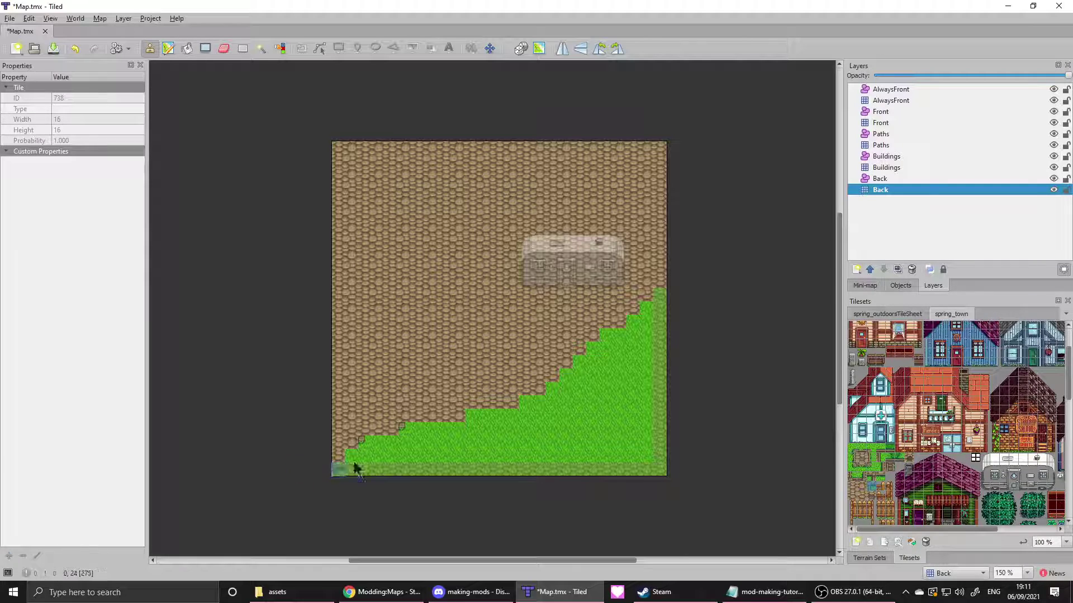
{"action": "left_click", "coordinate": [407, 429]}
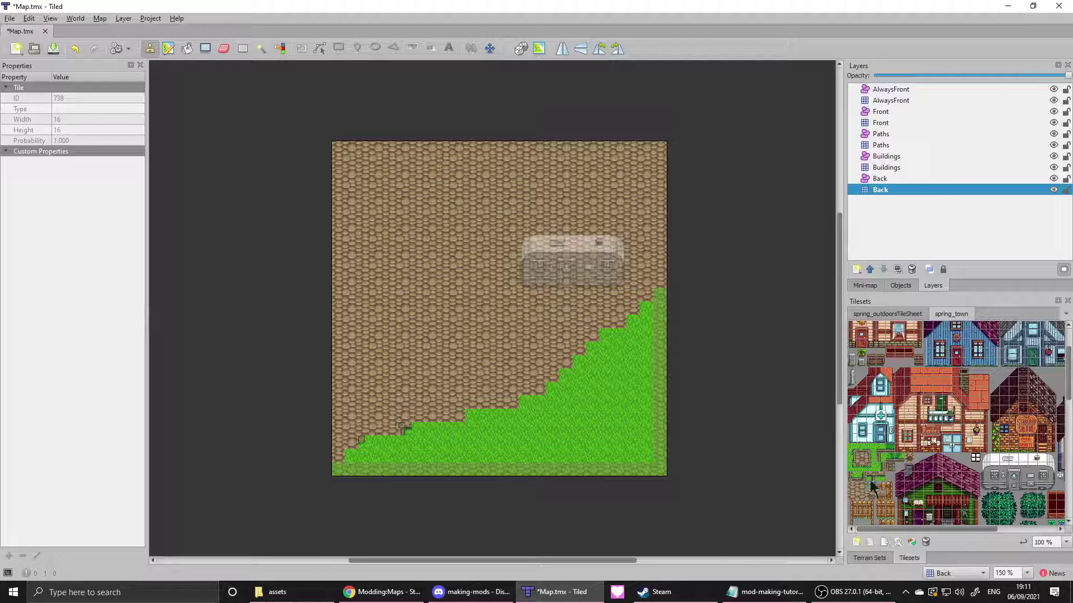
{"action": "left_click", "coordinate": [404, 443]}
{"action": "left_click", "coordinate": [946, 425]}
{"action": "left_click_drag", "start_coordinate": [392, 442], "coordinate": [378, 442]}
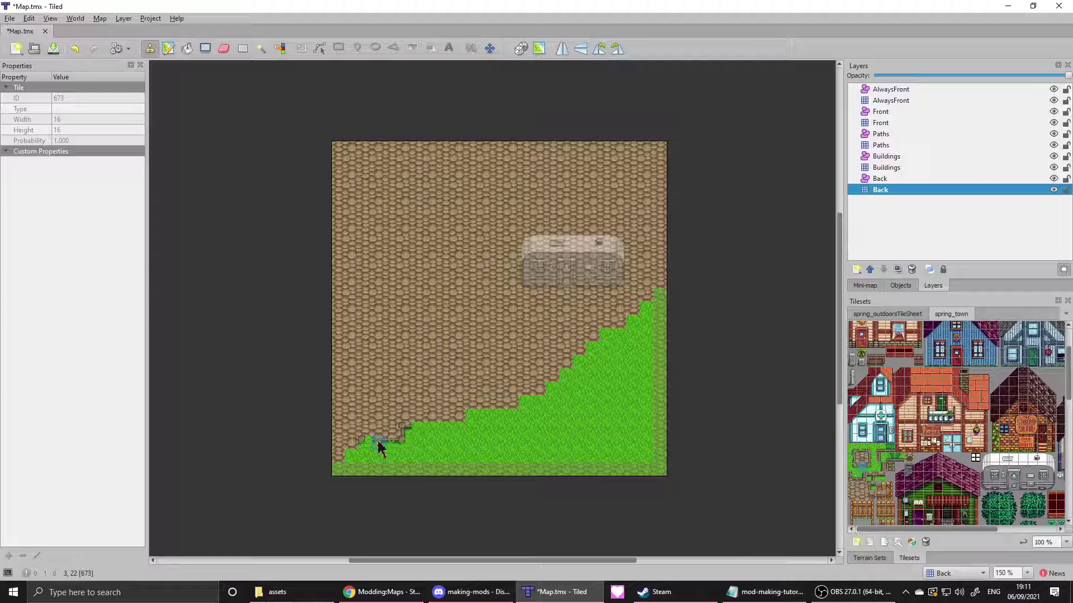
{"action": "left_click", "coordinate": [872, 485]}
{"action": "left_click", "coordinate": [352, 442]}
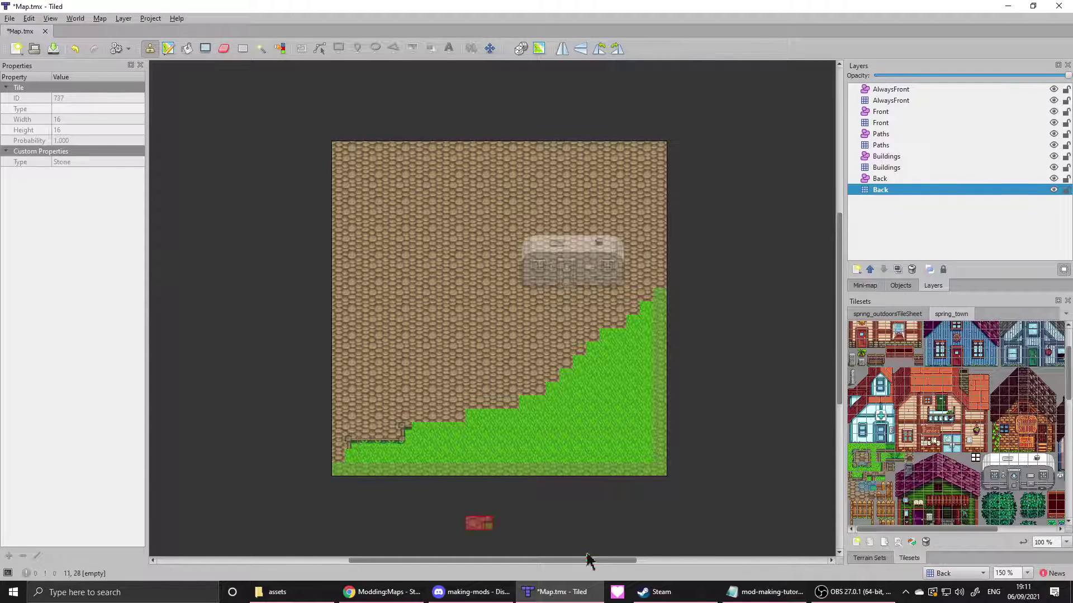
- Continue the spring_town cobble-to-grass edging along the middle stretch of the stepped grass boundary
{"action": "left_click", "coordinate": [862, 459]}
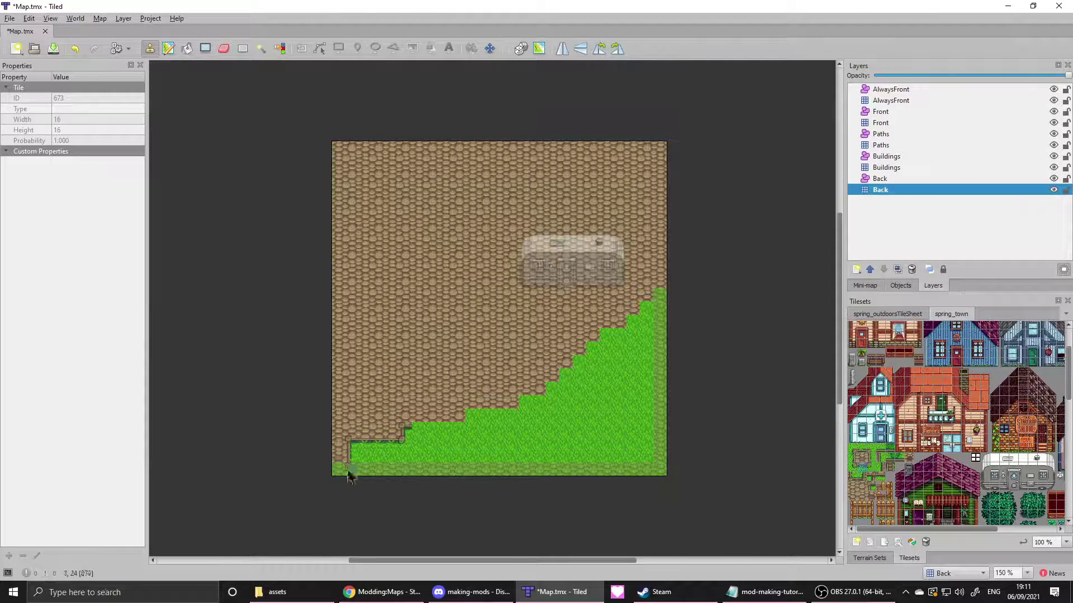
{"action": "left_click_drag", "start_coordinate": [417, 430], "coordinate": [459, 429]}
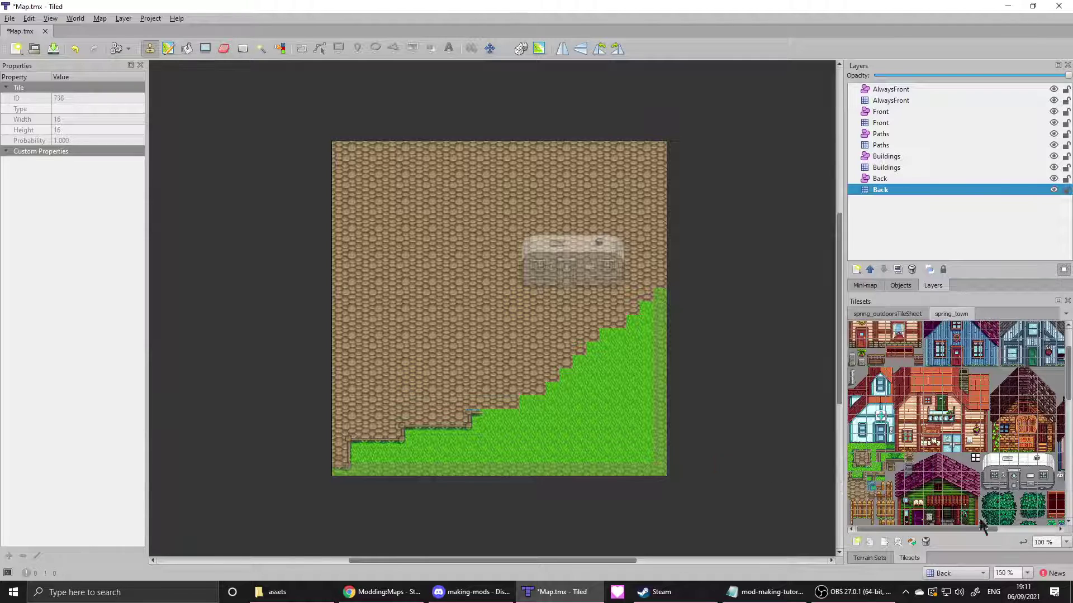
{"action": "left_click_drag", "start_coordinate": [486, 416], "coordinate": [512, 416]}
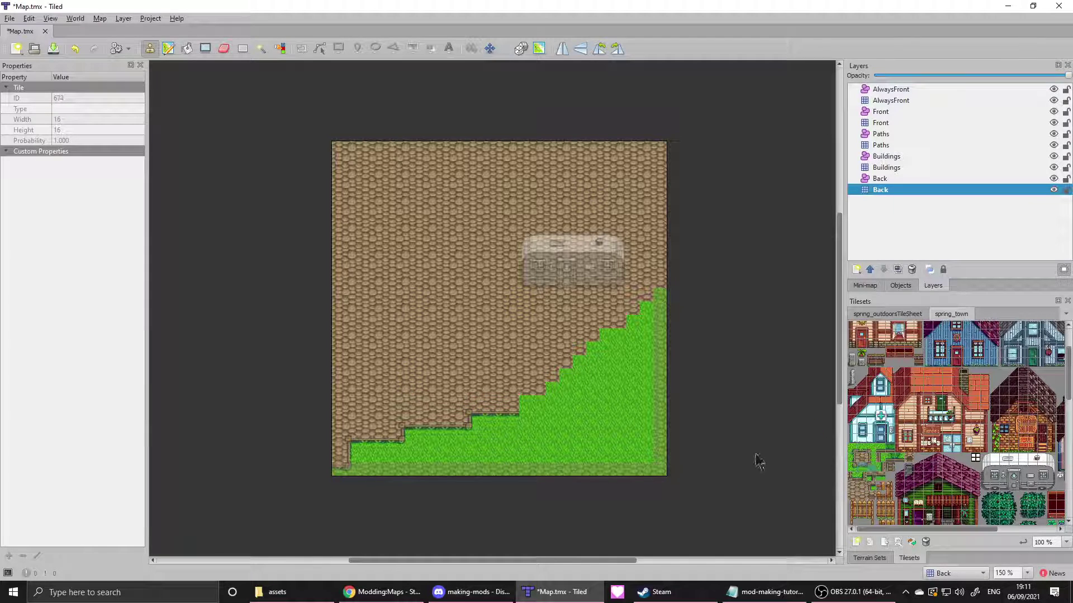
{"action": "left_click", "coordinate": [874, 487]}
{"action": "left_click", "coordinate": [550, 391]}
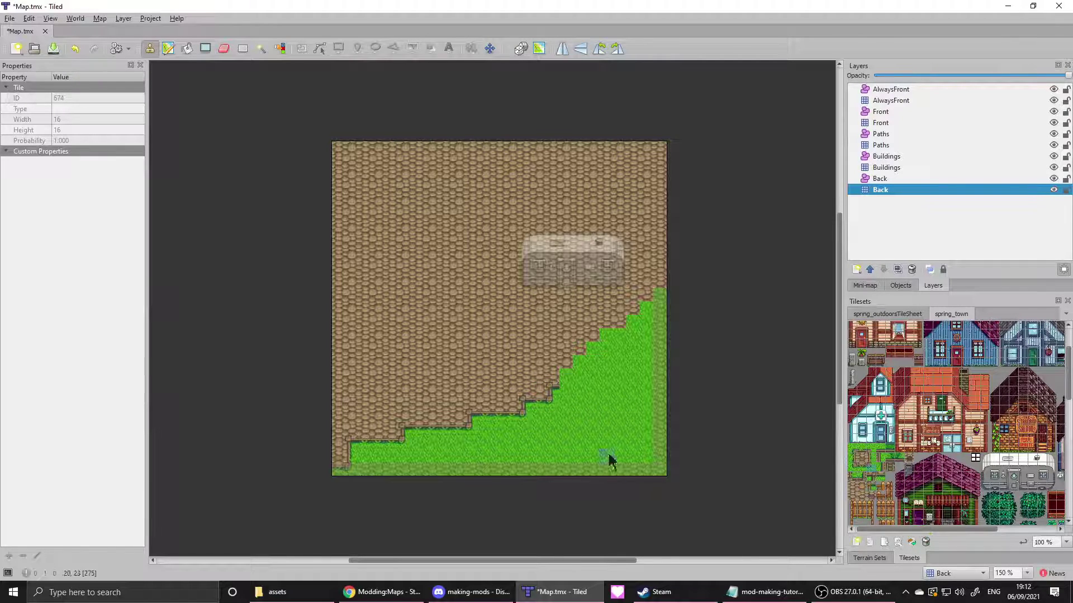
- Finish the eastern stretch of the grass boundary up to the map's edge with matching spring_town corner and edge tiles
{"action": "left_click", "coordinate": [873, 492]}
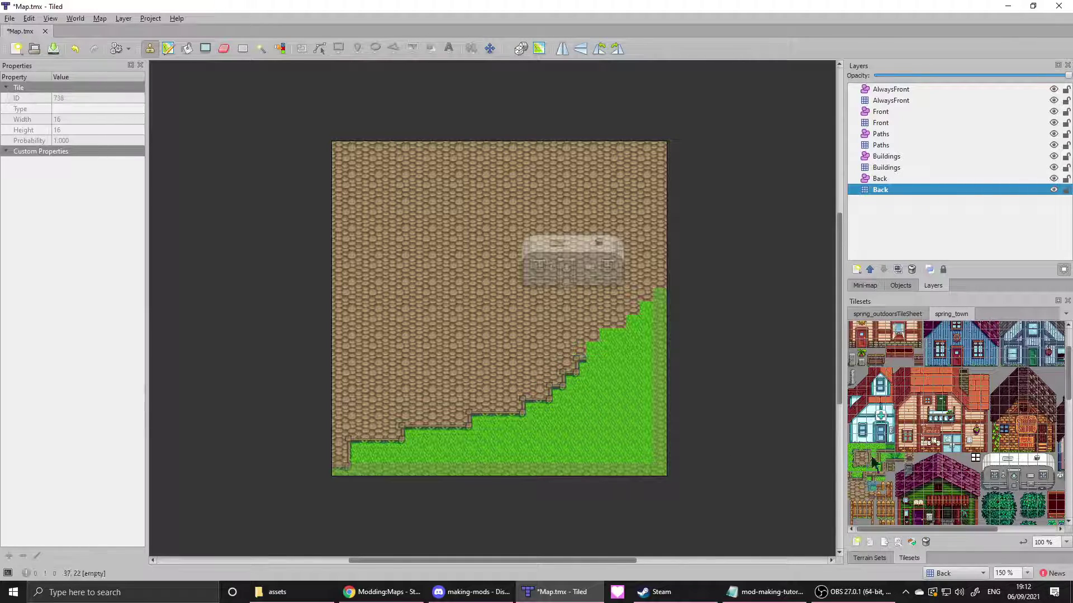
{"action": "left_click", "coordinate": [871, 487]}
{"action": "left_click", "coordinate": [594, 349]}
{"action": "left_click", "coordinate": [873, 470]}
{"action": "left_click", "coordinate": [606, 348]}
{"action": "left_click", "coordinate": [632, 336]}
{"action": "left_click", "coordinate": [646, 322]}
{"action": "left_click", "coordinate": [873, 486]}
{"action": "left_click", "coordinate": [607, 337]}
{"action": "left_click", "coordinate": [633, 322]}
{"action": "left_click", "coordinate": [647, 310]}
{"action": "left_click", "coordinate": [660, 312]}
{"action": "right_click", "coordinate": [659, 325]}
{"action": "right_click", "coordinate": [533, 409]}
{"action": "left_click", "coordinate": [620, 337]}
- Copy the easternmost column of tiles from the Back layer and stamp it over the Buildings layer's east border
{"action": "left_click", "coordinate": [880, 189]}
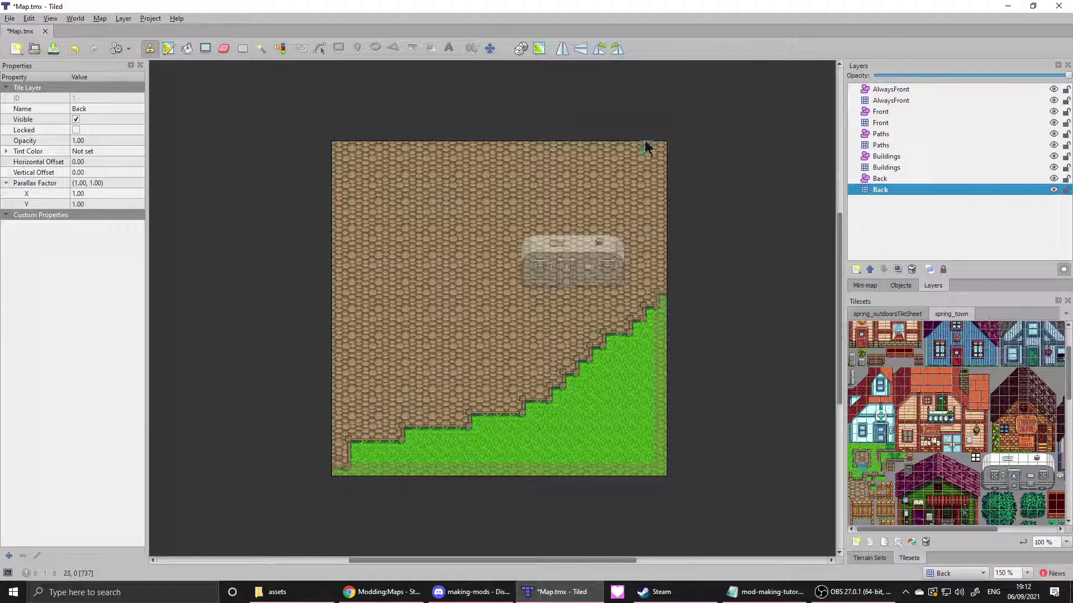
{"action": "left_click_drag", "start_coordinate": [658, 151], "coordinate": [655, 471]}
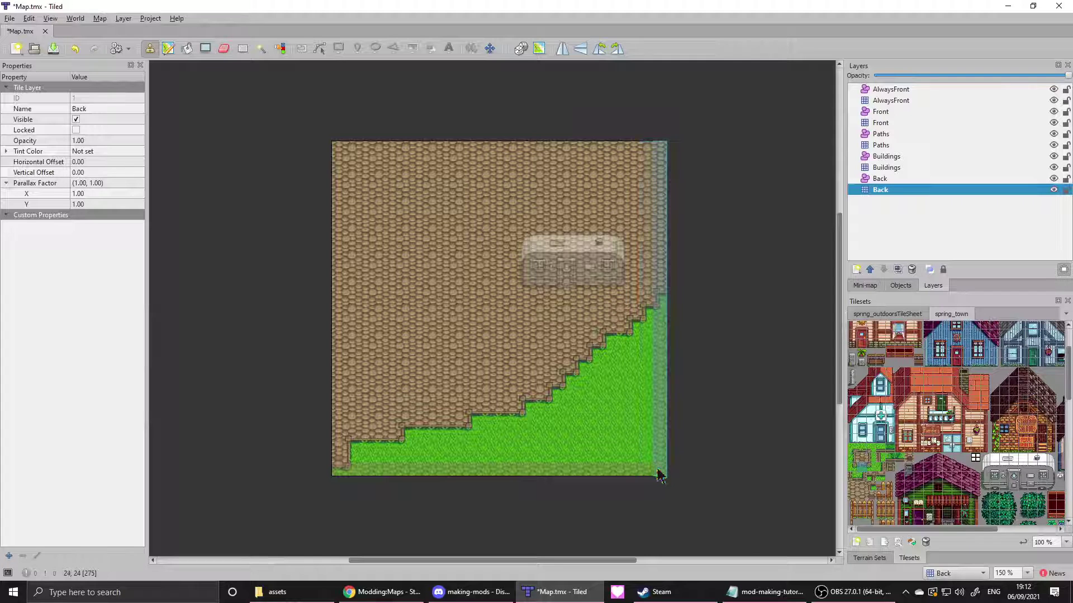
{"action": "left_click", "coordinate": [883, 168]}
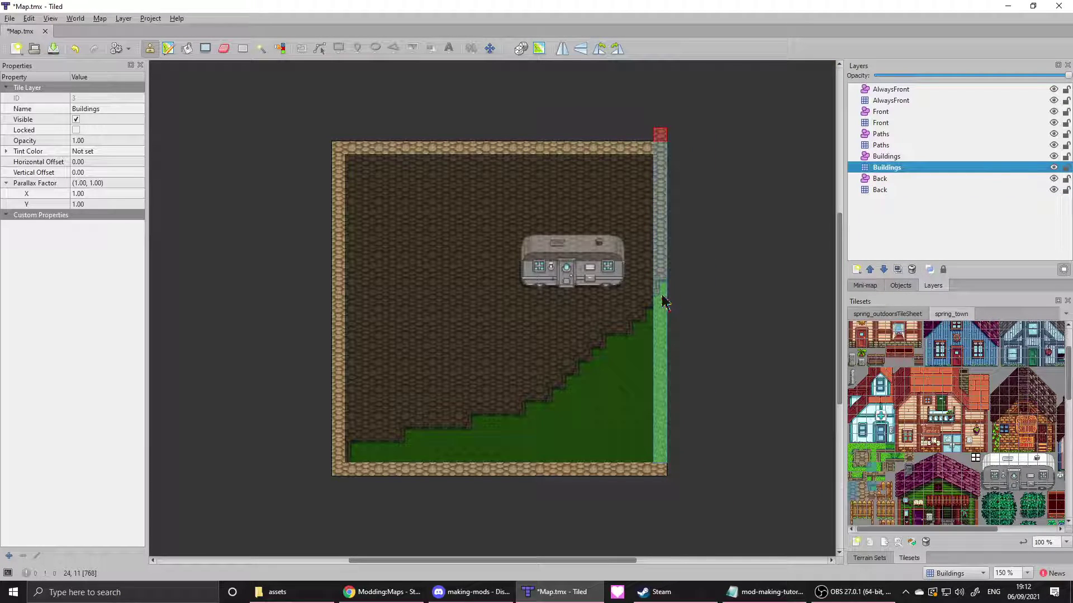
- Copy the map's bottom row of tiles from the Back layer and stamp it over the Buildings layer's south border
{"action": "left_click", "coordinate": [880, 190]}
{"action": "key", "text": "z"}
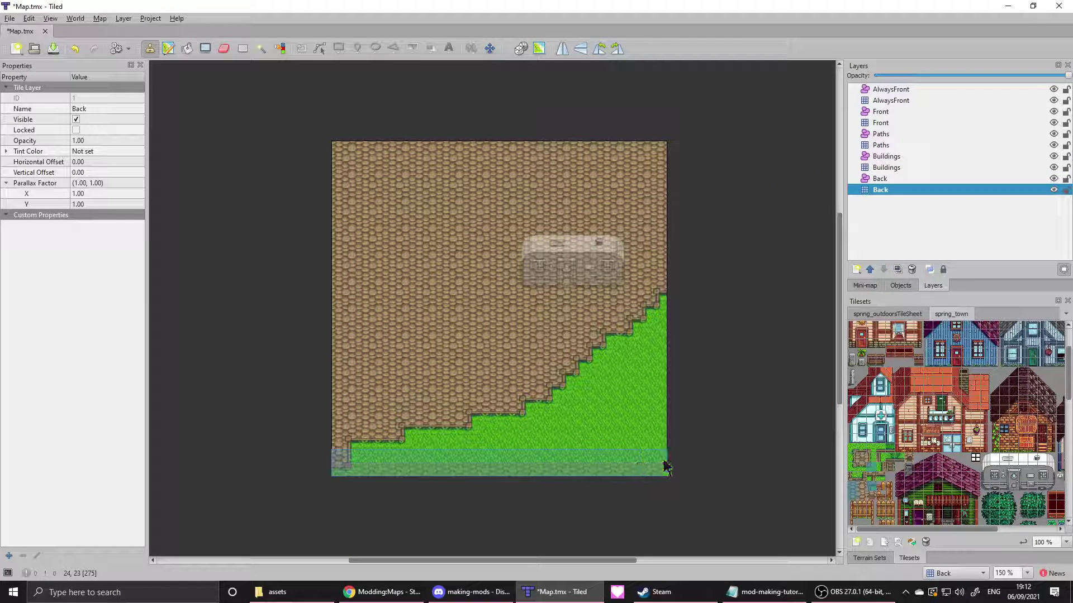
{"action": "left_click", "coordinate": [886, 167]}
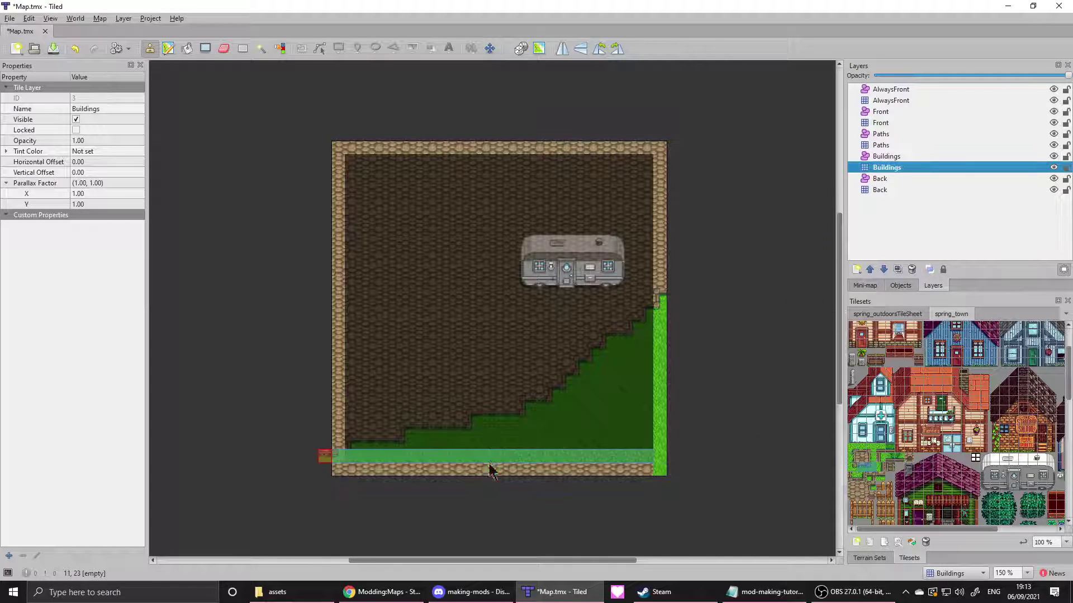
{"action": "left_click", "coordinate": [891, 232]}
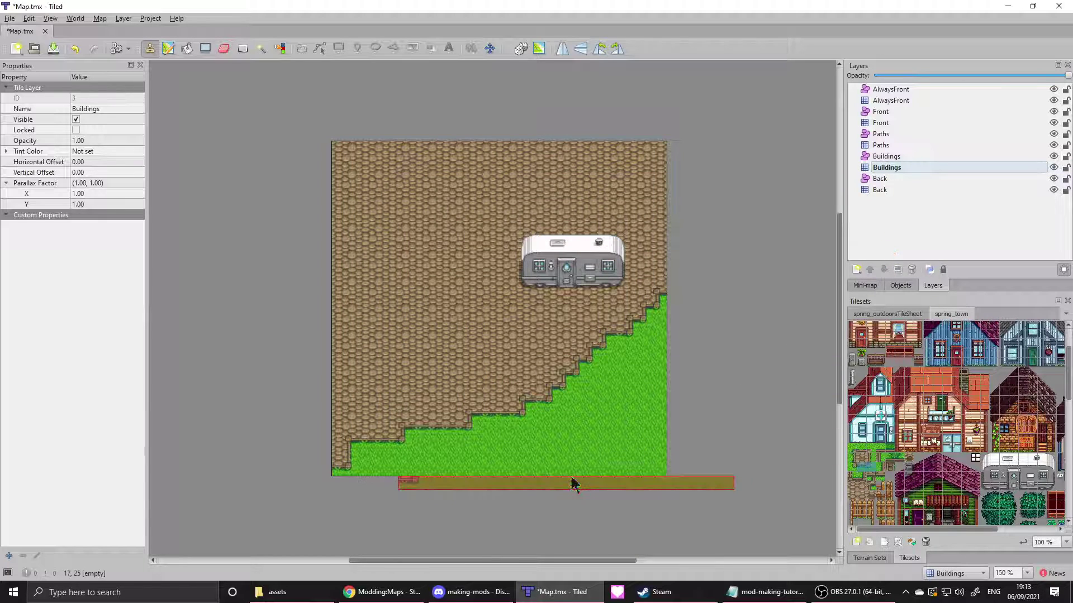
- Pick the plain grass tile on the Back layer and add a custom property Type with value Grass to it in the spring_outdoorsTileSheet tileset
{"action": "left_click", "coordinate": [861, 190]}
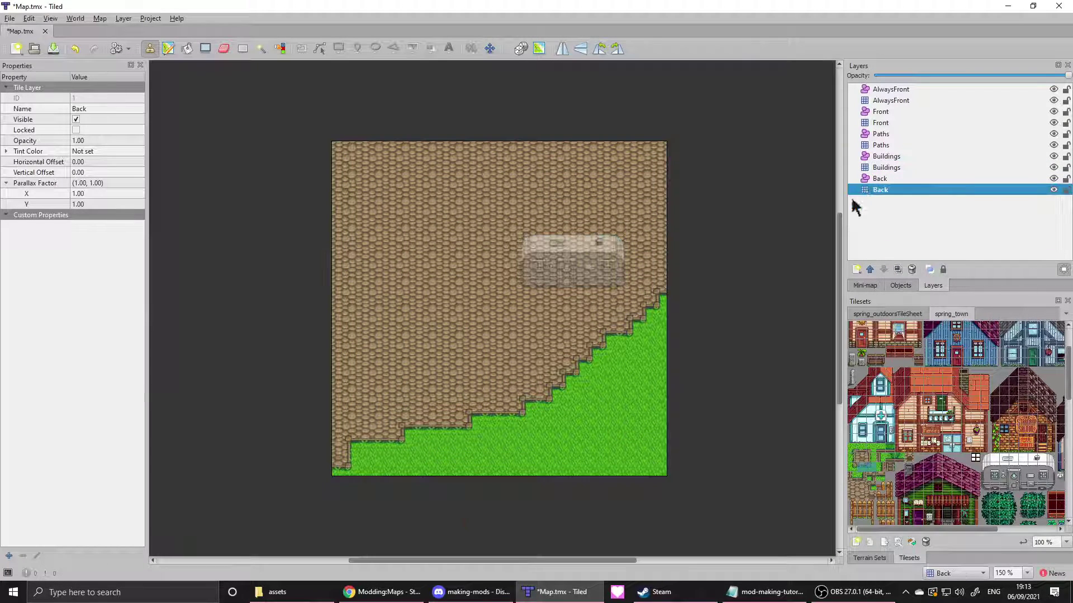
{"action": "right_click", "coordinate": [505, 331]}
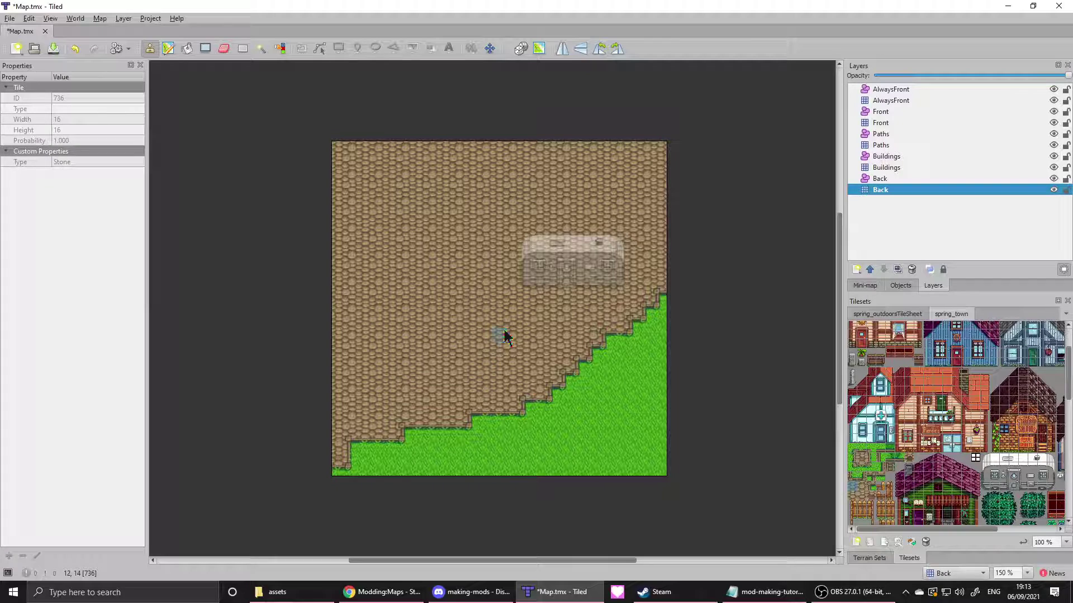
{"action": "right_click_drag", "start_coordinate": [443, 290], "coordinate": [507, 354]}
{"action": "right_click", "coordinate": [581, 419]}
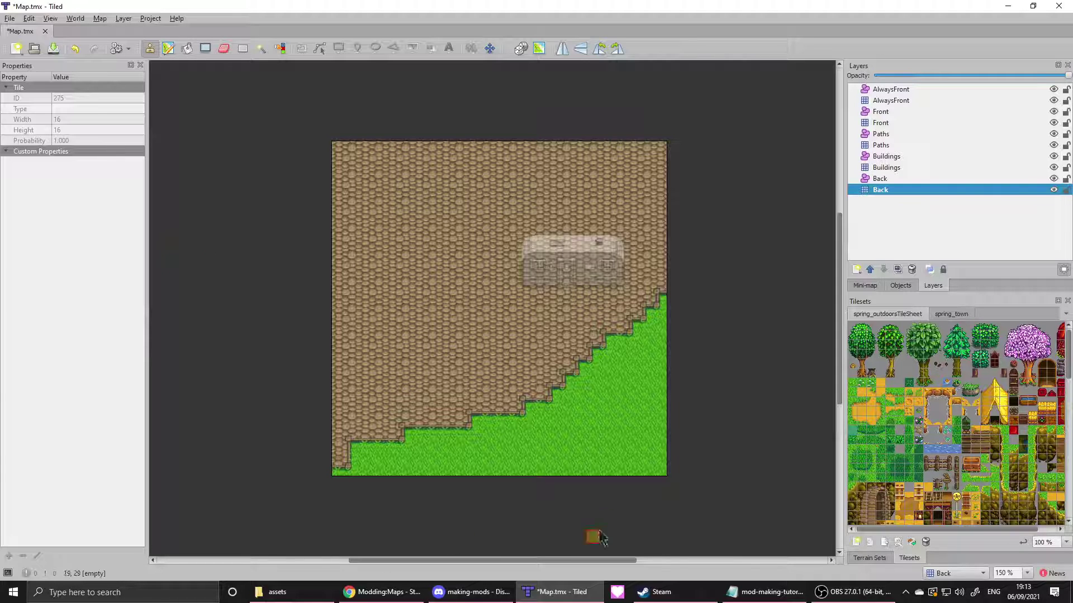
{"action": "left_click", "coordinate": [898, 542]}
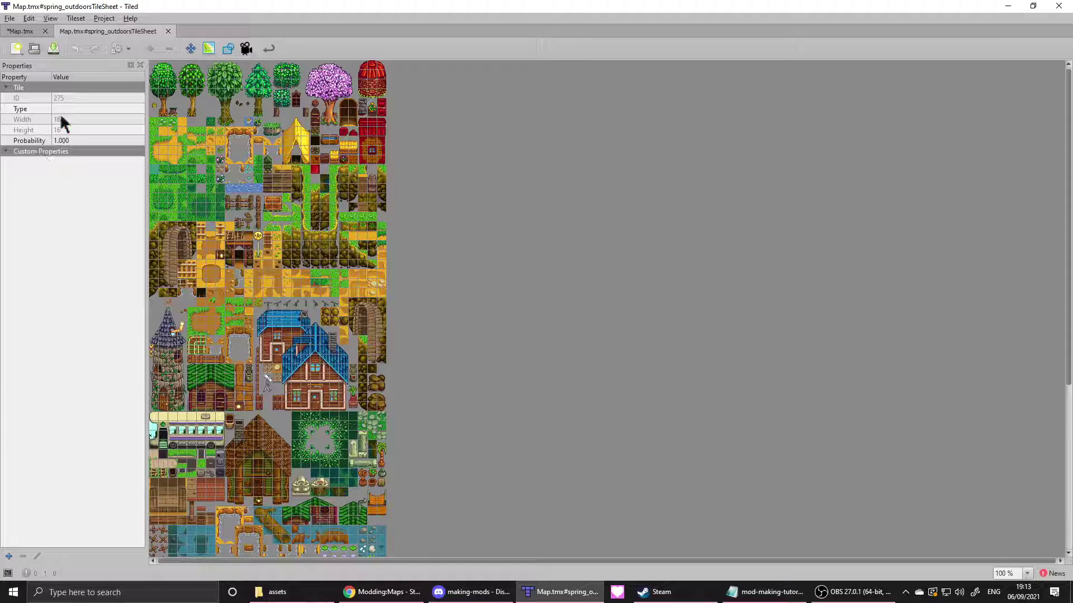
{"action": "left_click", "coordinate": [8, 556]}
{"action": "type", "text": "Type"}
{"action": "key", "text": "Return"}
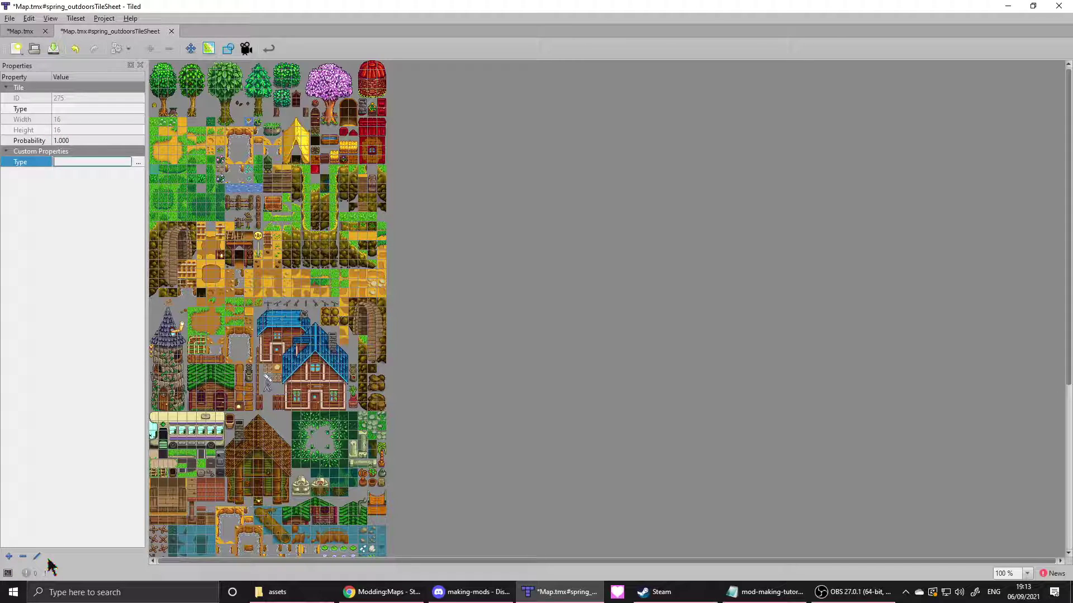
{"action": "type", "text": "Grass"}
{"action": "key", "text": "Return"}
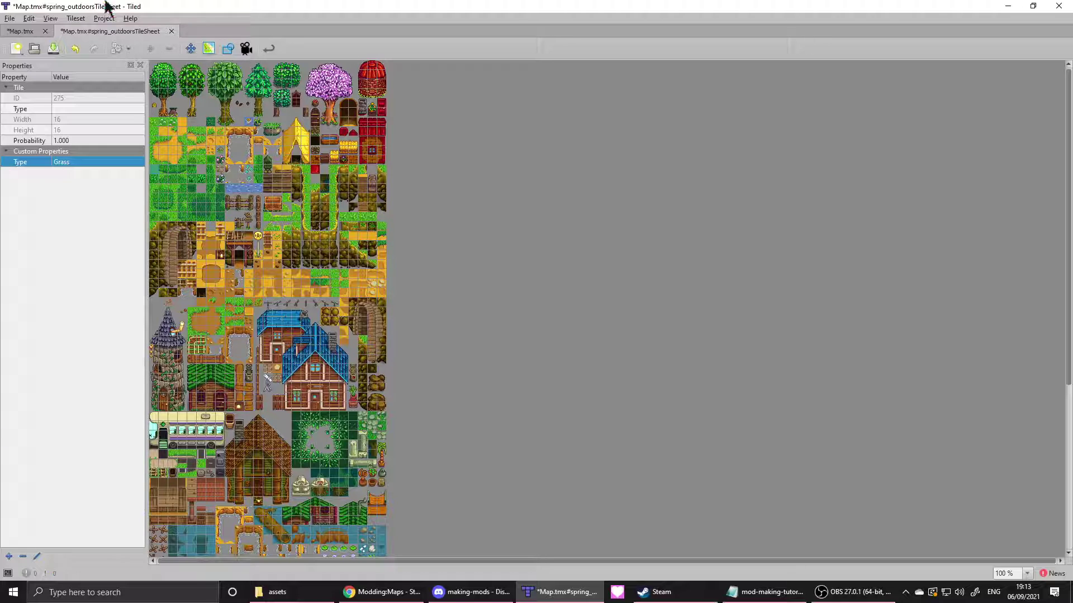
- Return to the Map.tmx map and save it with the edited tileset
{"action": "left_click", "coordinate": [32, 31]}
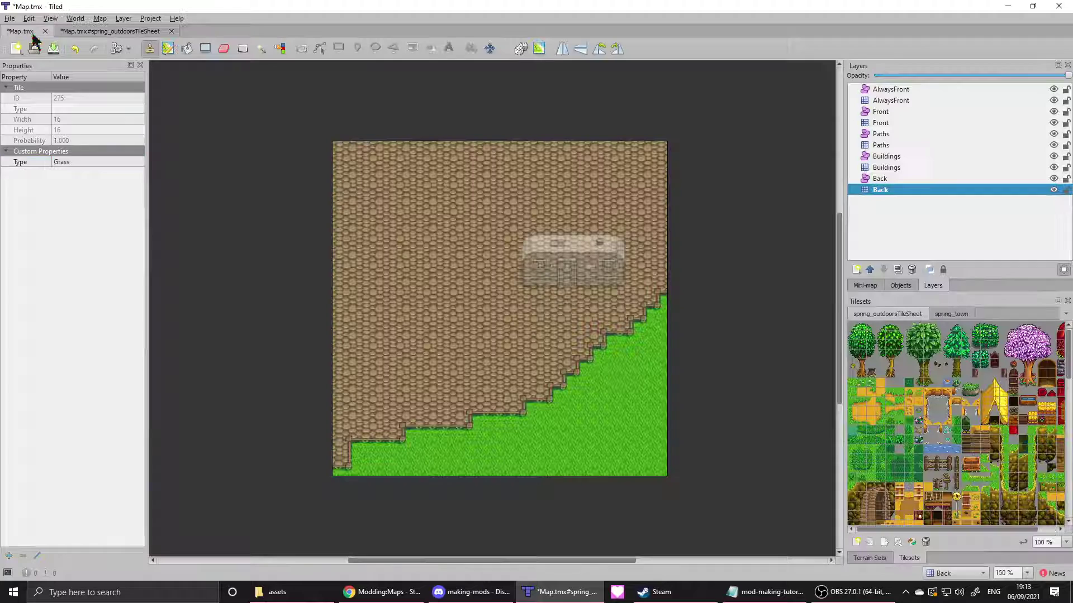
{"action": "left_click", "coordinate": [9, 18]}
{"action": "left_click", "coordinate": [33, 85]}
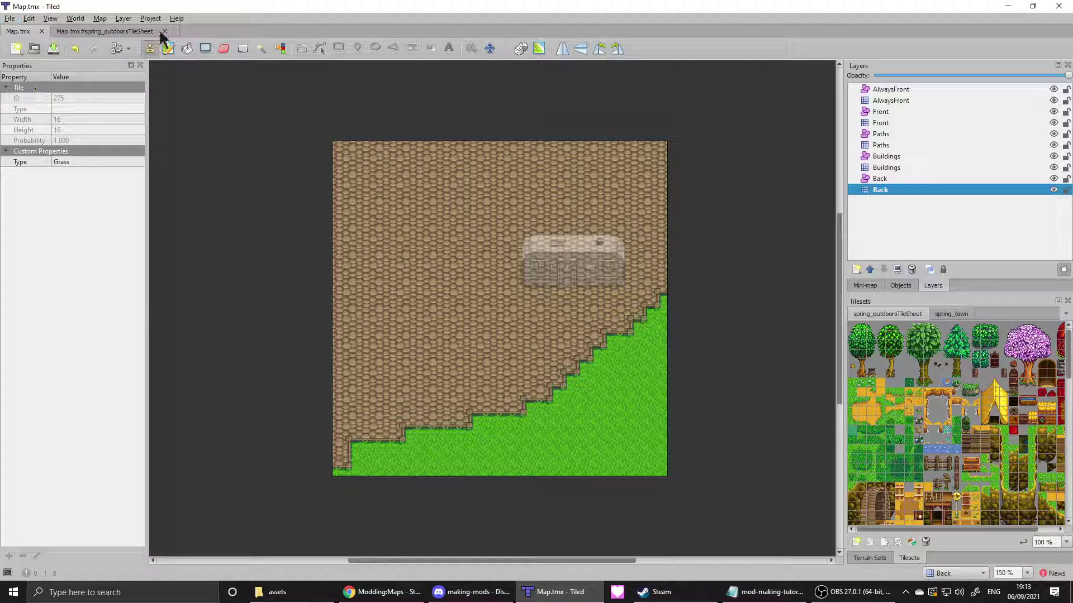
- Pick the cobble-to-grass edge tile on the Back layer and open the spring_town tileset for editing
{"action": "left_click", "coordinate": [953, 315]}
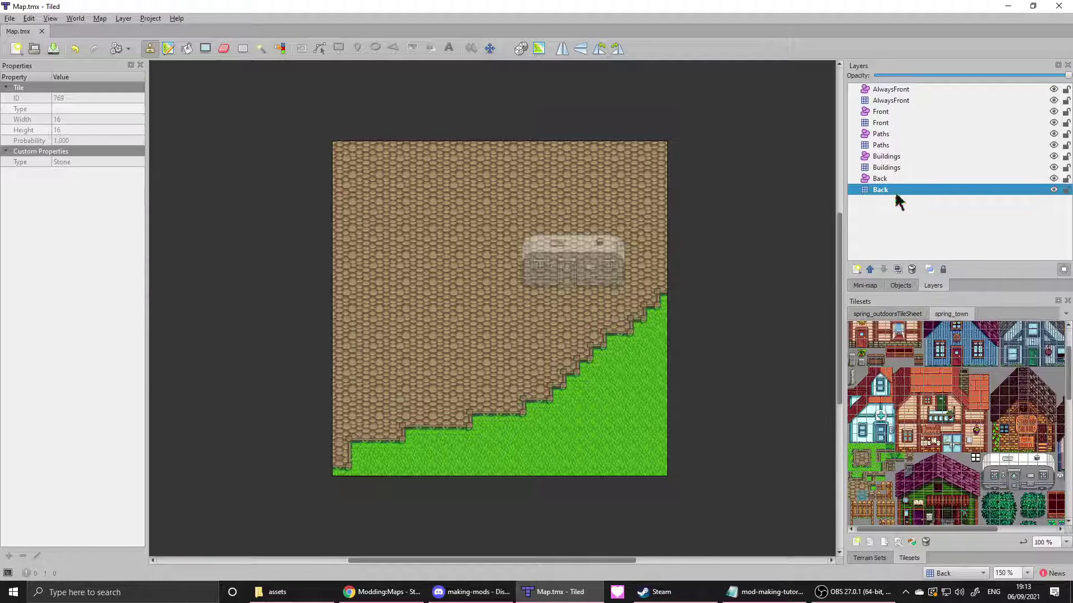
{"action": "left_click", "coordinate": [895, 194]}
{"action": "right_click", "coordinate": [500, 415]}
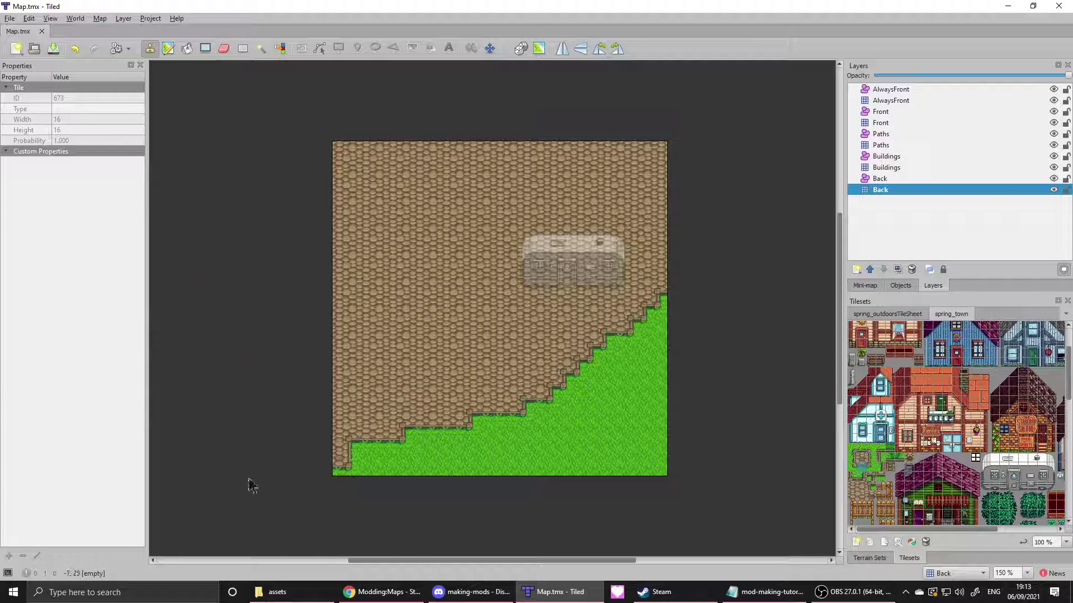
{"action": "scroll", "coordinate": [864, 475], "scroll_direction": "down", "scroll_amount": 2}
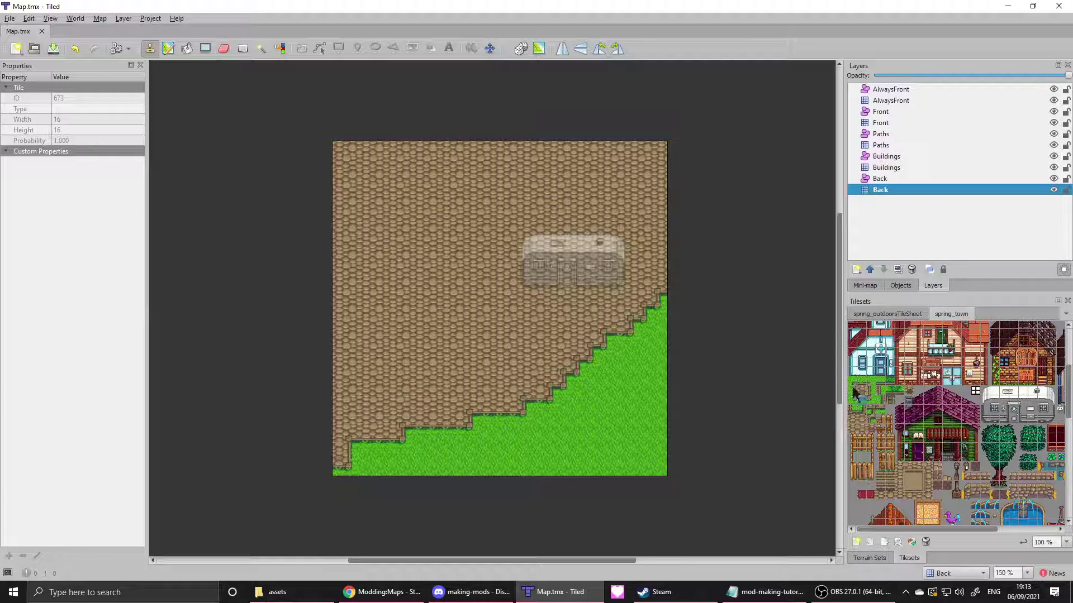
{"action": "left_click_drag", "start_coordinate": [872, 406], "coordinate": [884, 412]}
{"action": "left_click", "coordinate": [898, 543]}
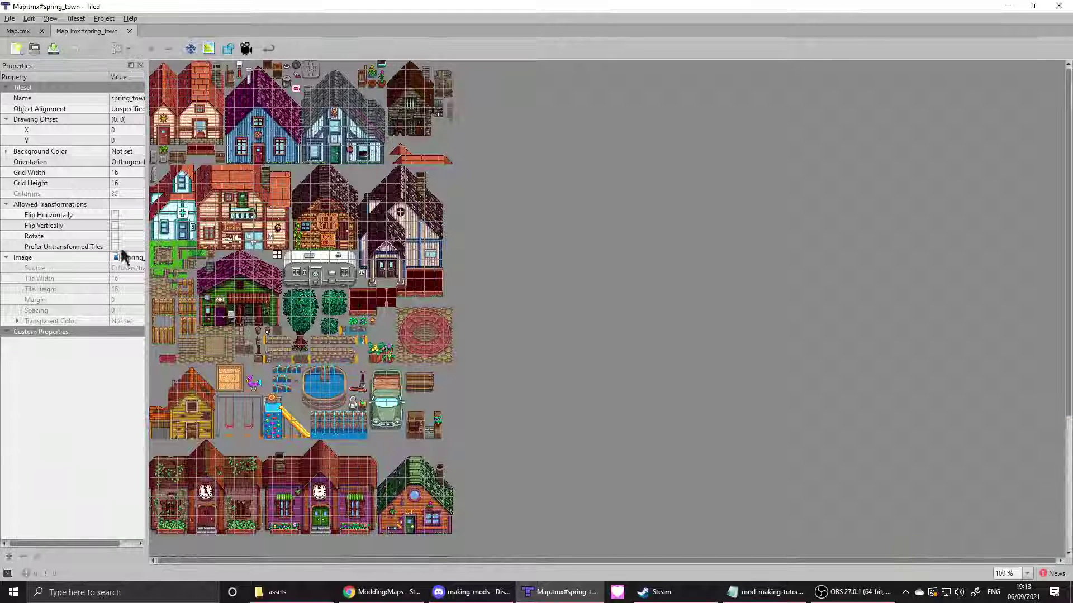
- Add a custom property Type with value Stone to the block of grass-edged cobble tiles in the spring_town tileset
{"action": "left_click_drag", "start_coordinate": [159, 253], "coordinate": [187, 277]}
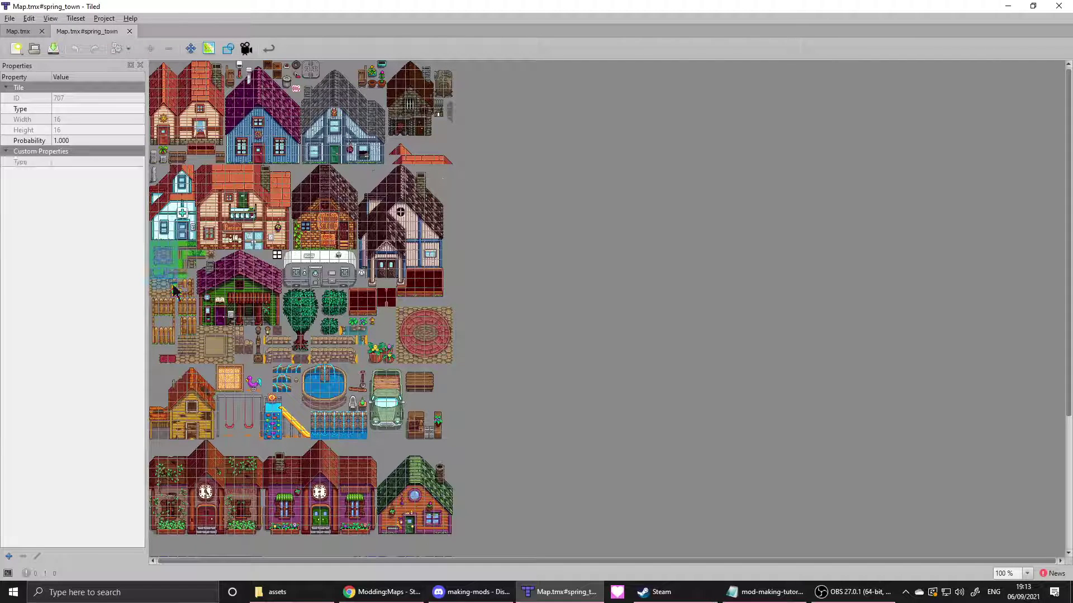
{"action": "left_click_drag", "start_coordinate": [157, 249], "coordinate": [181, 275]}
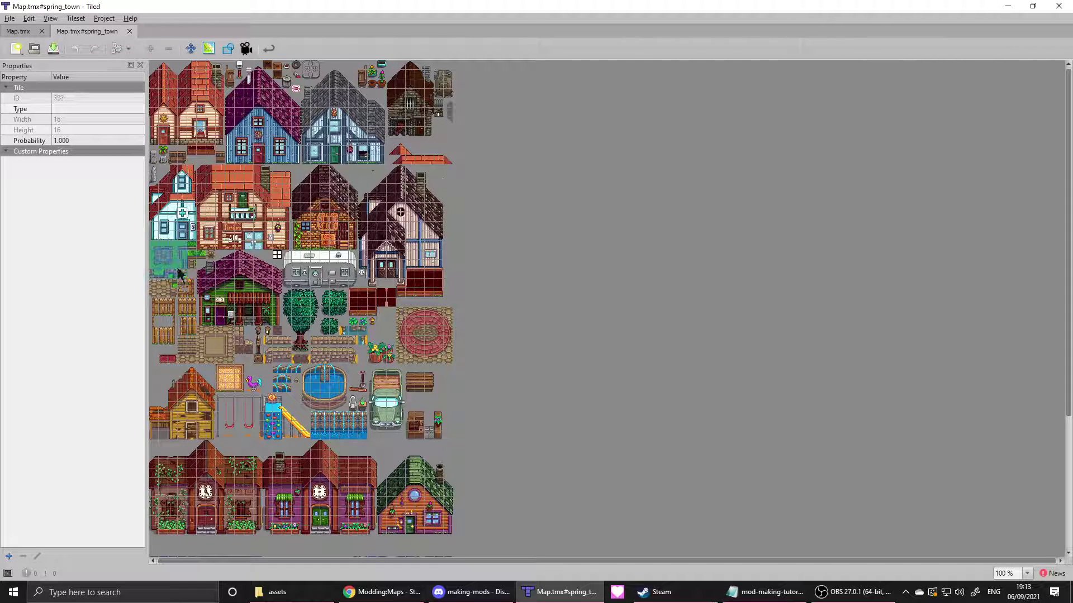
{"action": "left_click", "coordinate": [9, 557]}
{"action": "type", "text": "Type"}
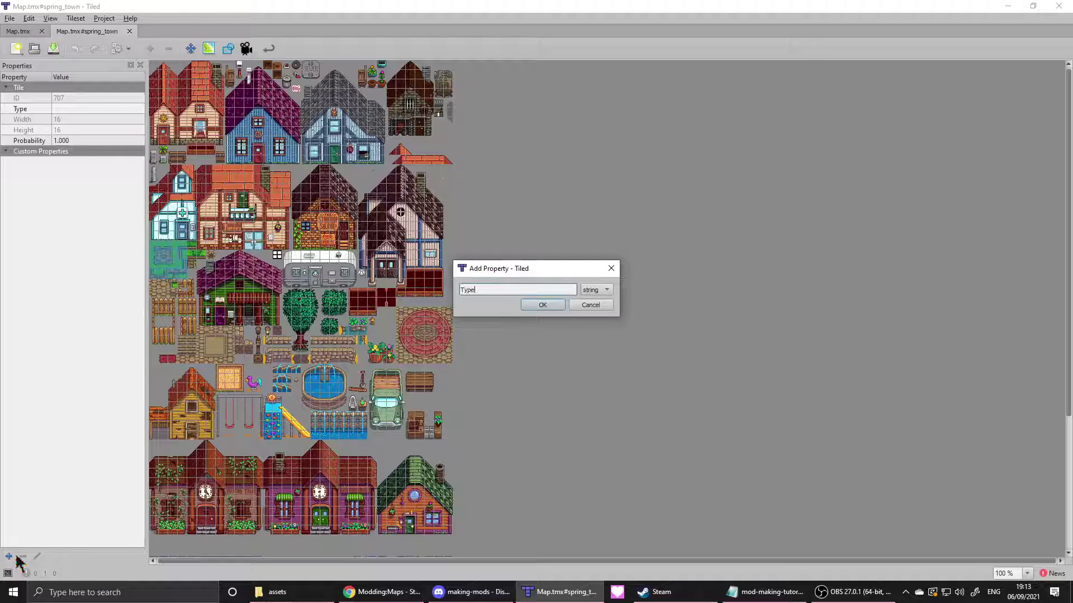
{"action": "key", "text": "Return"}
{"action": "type", "text": "S"}
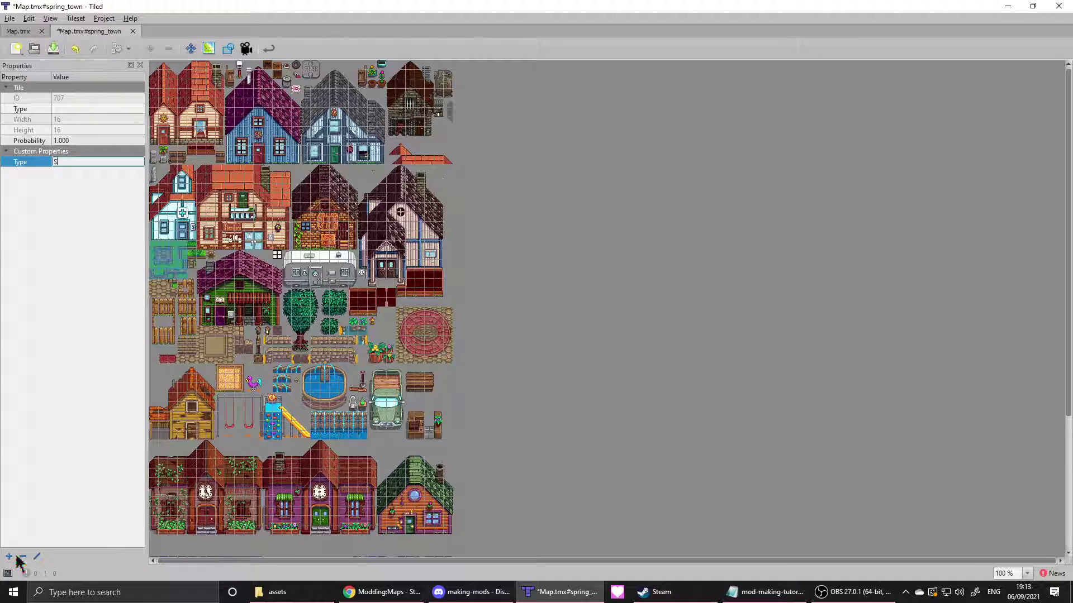
{"action": "type", "text": "tone"}
{"action": "key", "text": "Return"}
- Add a custom property Type with value Stone to the single edge tile just below that block
{"action": "left_click", "coordinate": [171, 287]}
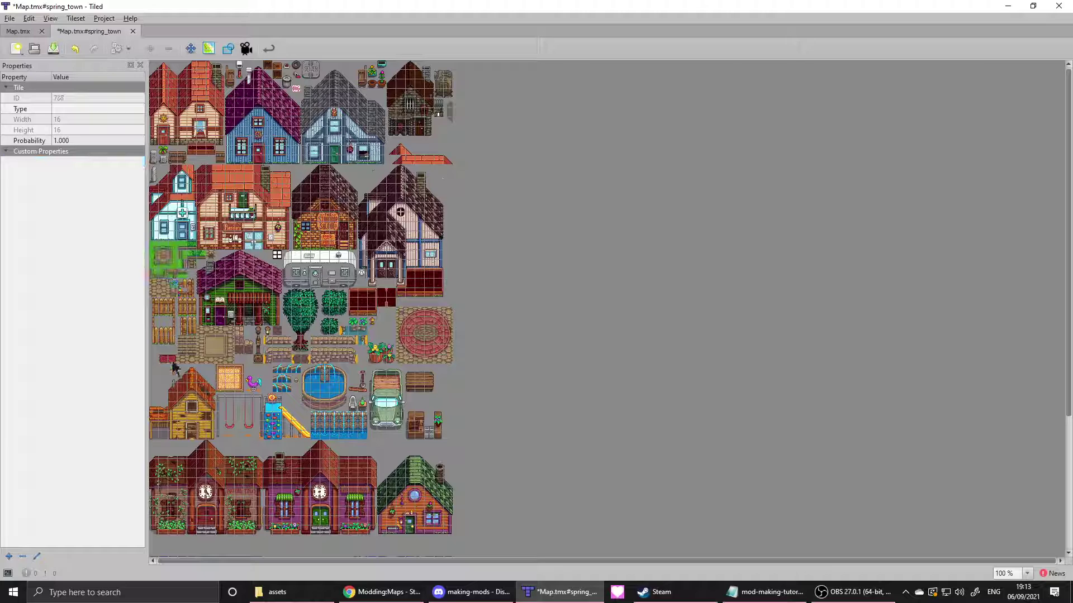
{"action": "left_click", "coordinate": [10, 557]}
{"action": "type", "text": "Type"}
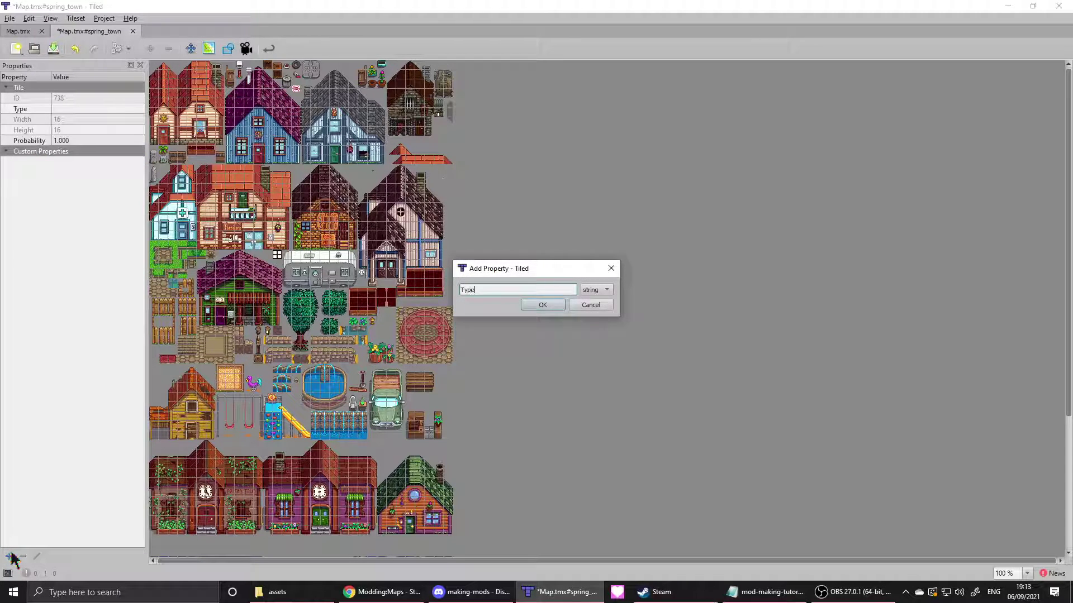
{"action": "key", "text": "Return"}
{"action": "type", "text": "Stone"}
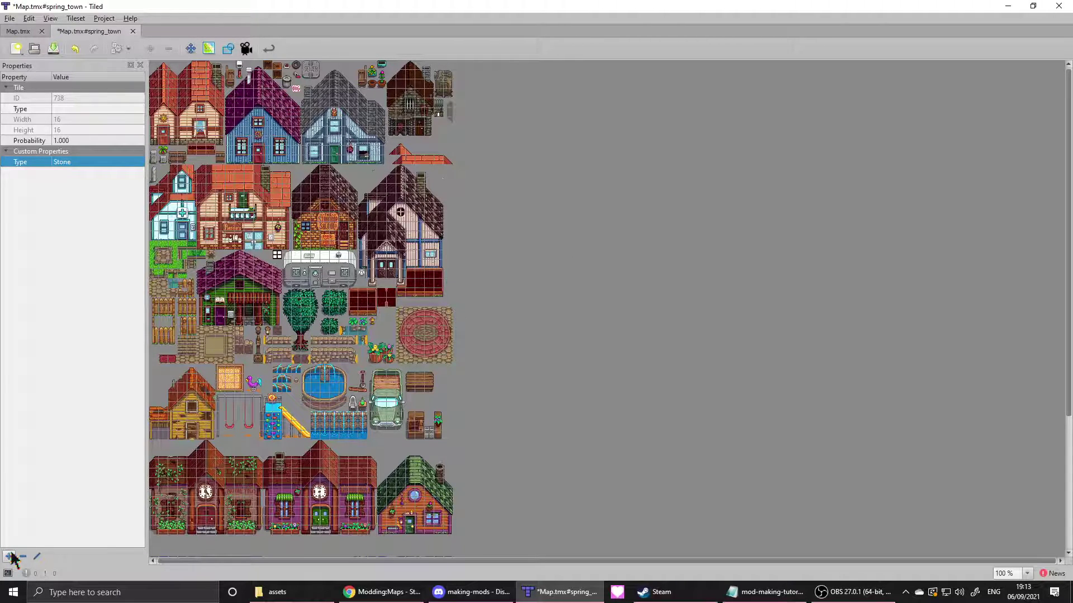
- Save the edited spring_town tileset and close it to return to the map
{"action": "left_click", "coordinate": [10, 18]}
{"action": "left_click", "coordinate": [38, 89]}
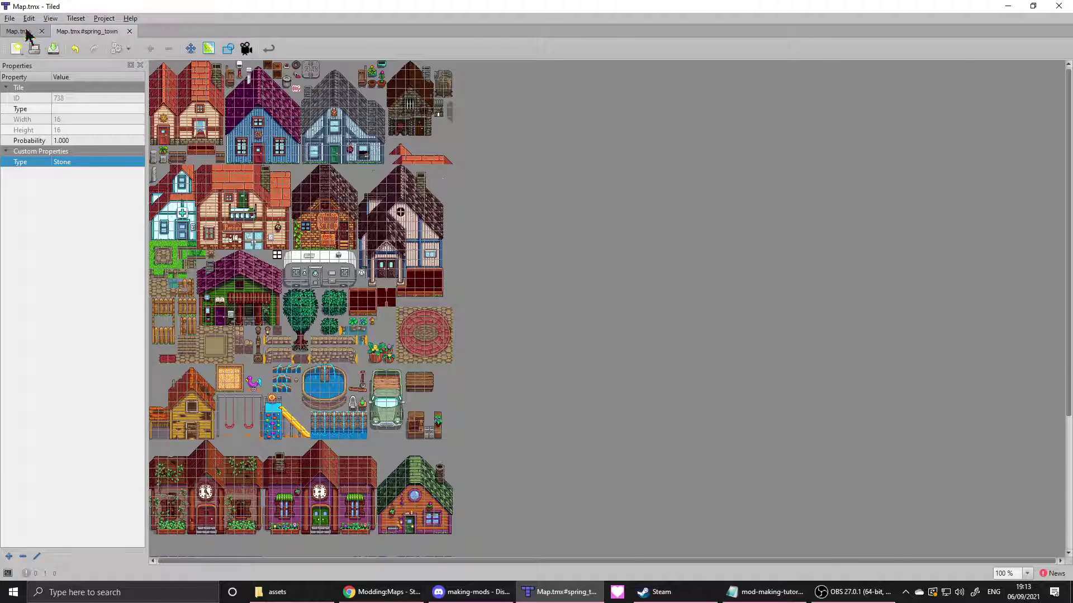
{"action": "left_click", "coordinate": [127, 32]}
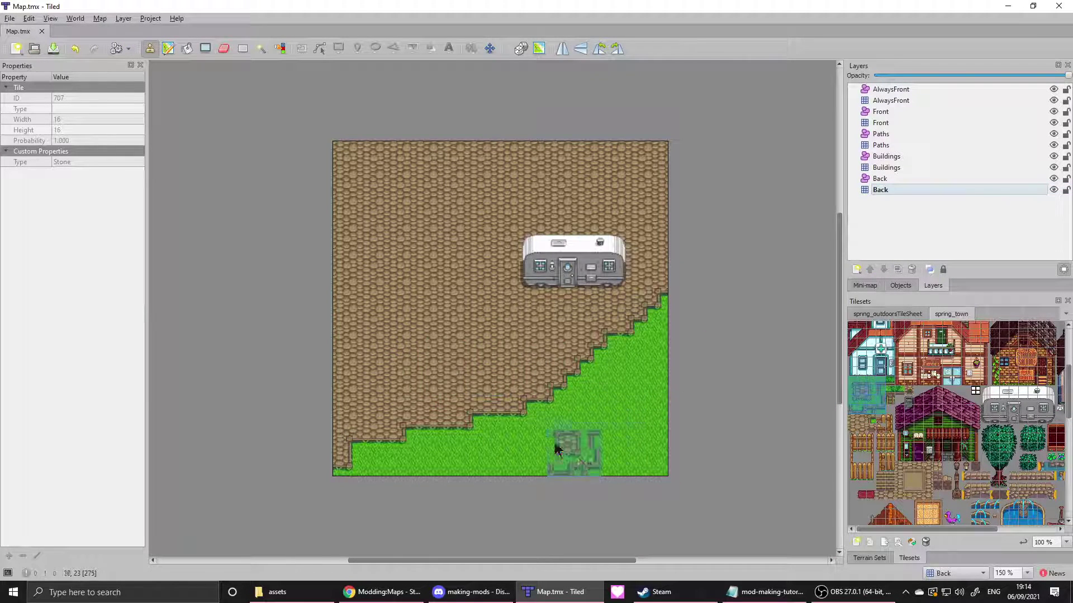
- Stamp the tree trunk base from spring_town onto the grass southeast of the cobble on the Buildings layer
{"action": "left_click", "coordinate": [917, 168]}
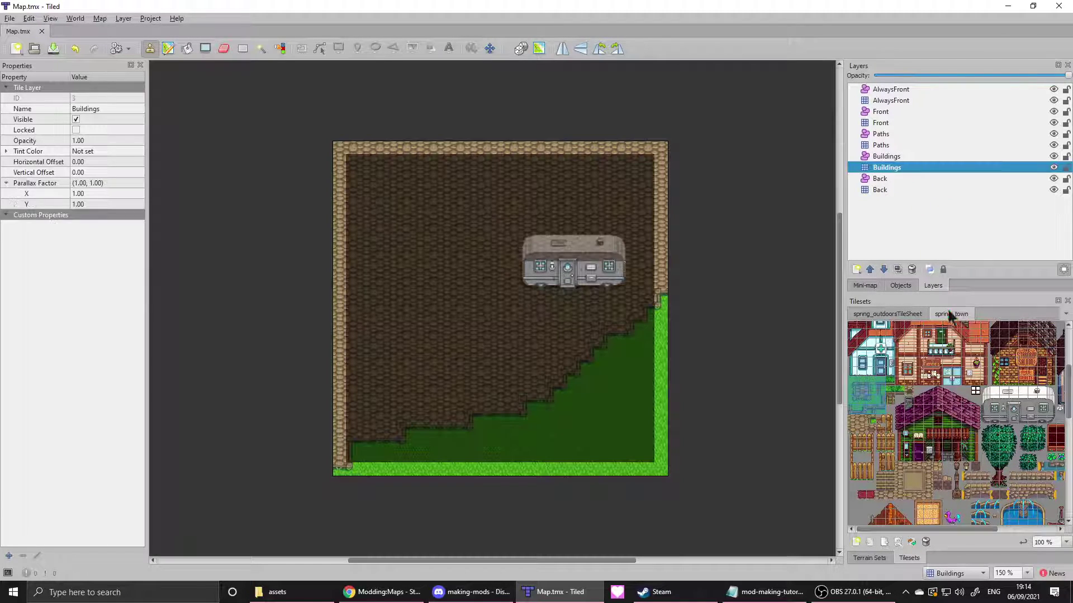
{"action": "left_click", "coordinate": [999, 479]}
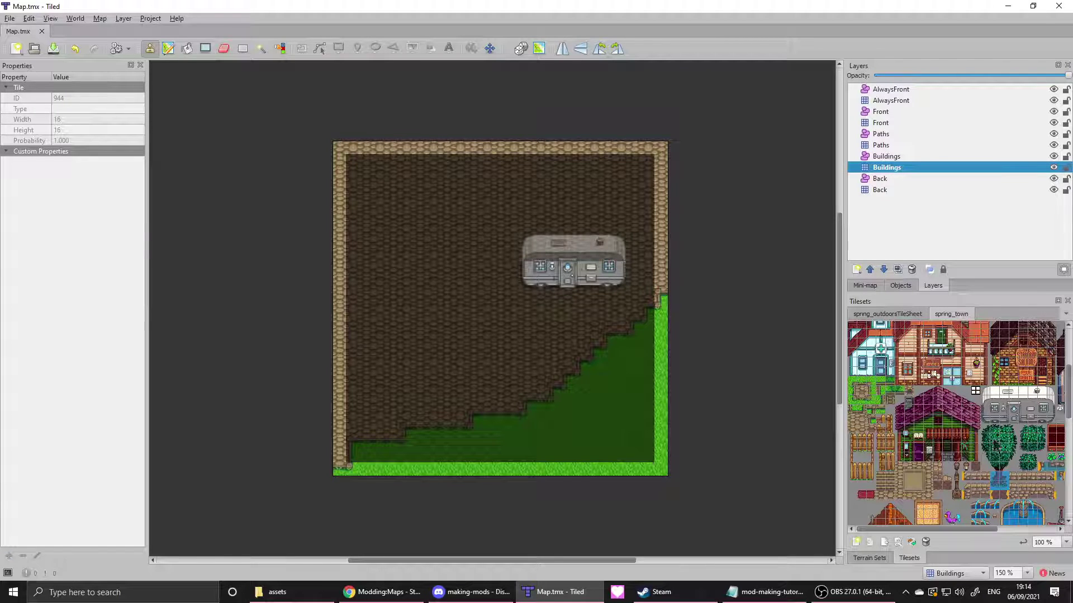
{"action": "left_click", "coordinate": [599, 384]}
- Stamp the tree's leafy canopy and its lower leaf tile onto the AlwaysFront layer above the trunk
{"action": "left_click", "coordinate": [999, 472]}
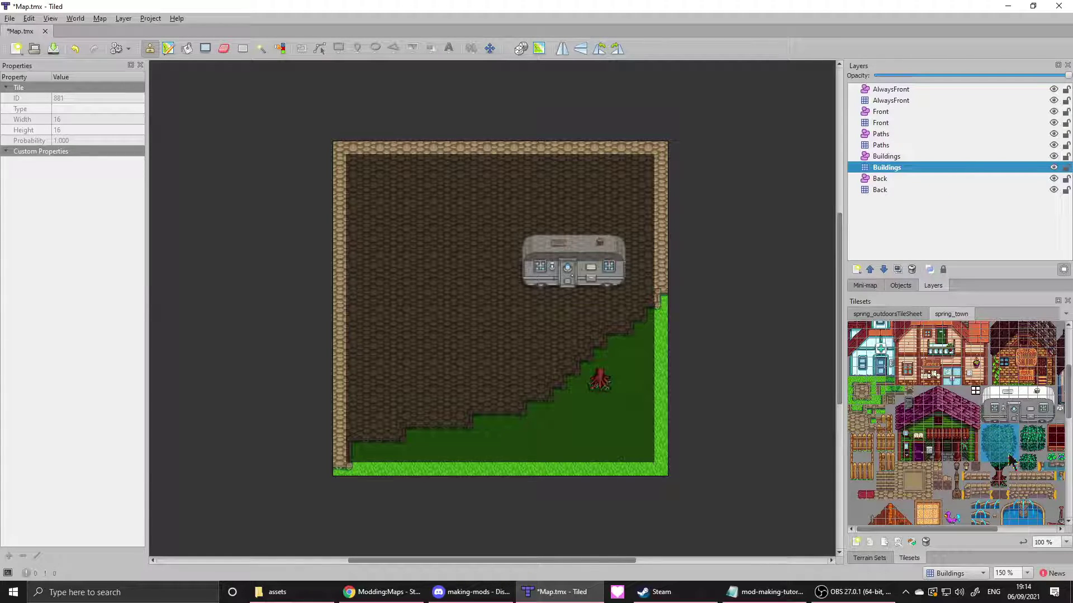
{"action": "left_click", "coordinate": [883, 101]}
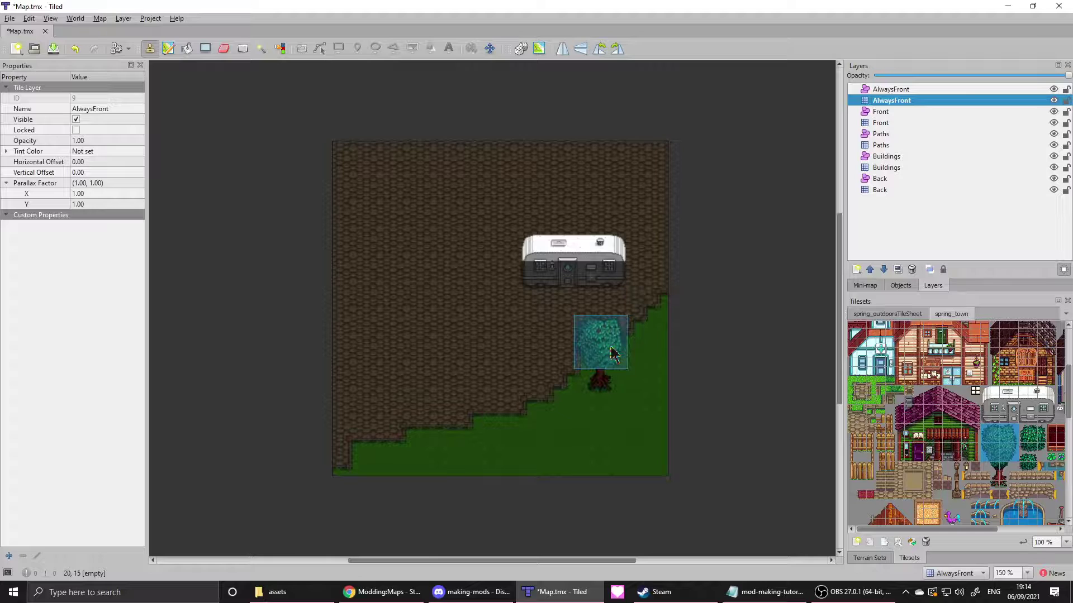
{"action": "left_click", "coordinate": [613, 330]}
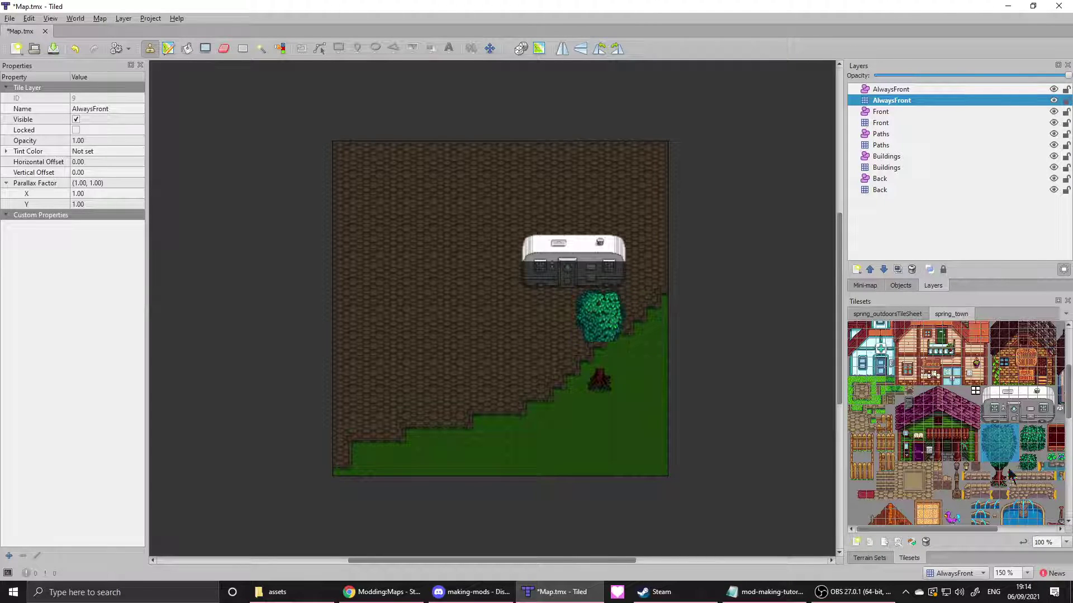
{"action": "left_click_drag", "start_coordinate": [997, 467], "coordinate": [1004, 468]}
{"action": "left_click", "coordinate": [606, 350]}
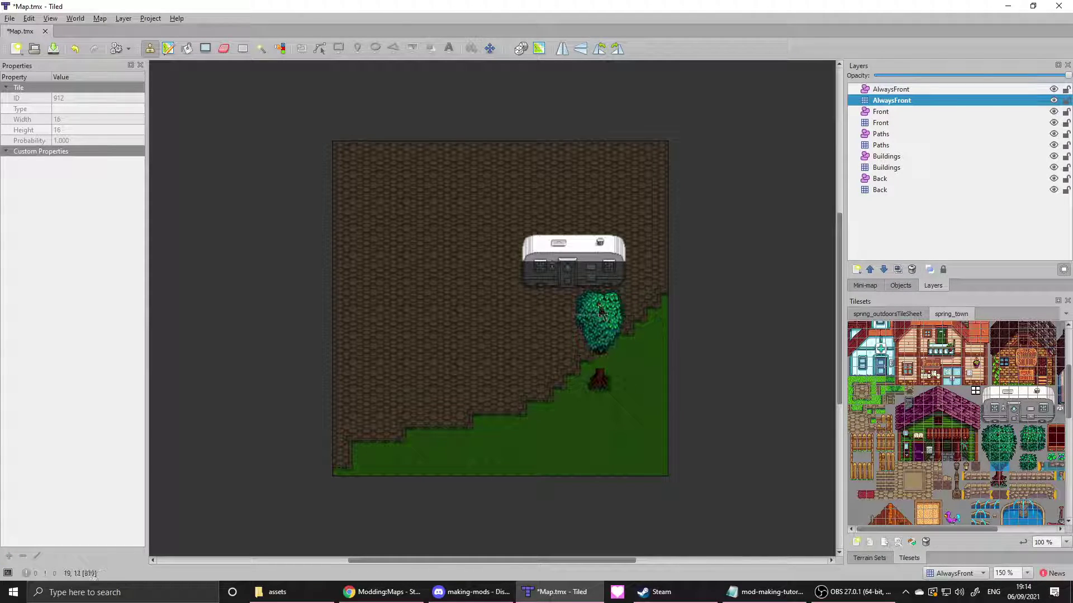
- Restamp the canopy one tile lower so it meets the trunk, undoing the stray stamp and erasing leftover leaf tiles
{"action": "right_click_drag", "start_coordinate": [579, 303], "coordinate": [623, 363]}
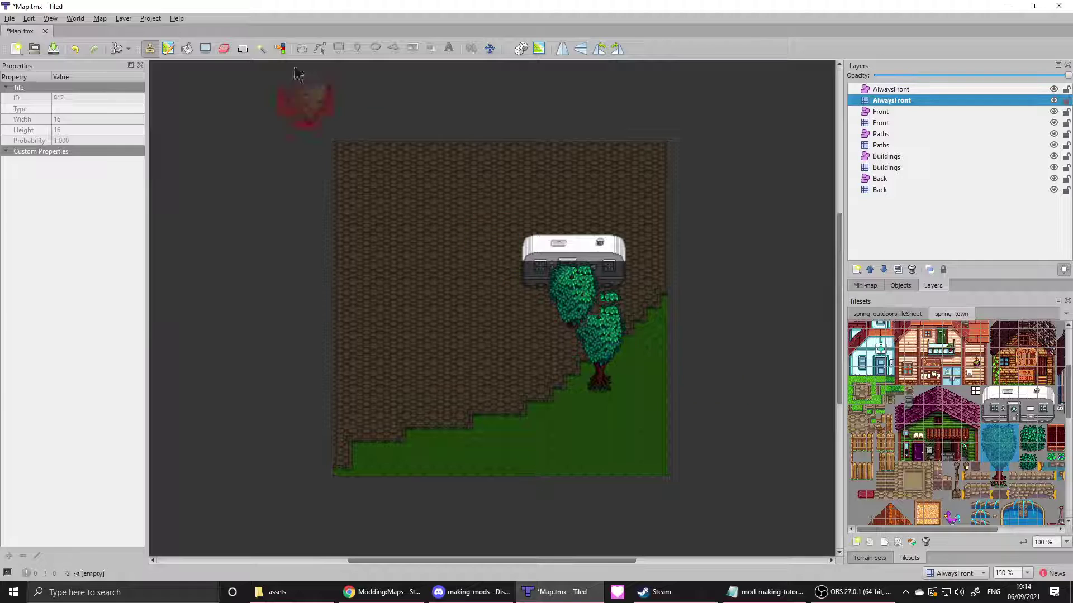
{"action": "key", "text": "ctrl+z"}
{"action": "left_click", "coordinate": [228, 53]}
{"action": "mouse_move", "coordinate": [584, 295]}
{"action": "left_mouse_down"}
{"action": "mouse_move", "coordinate": [617, 292]}
{"action": "mouse_move", "coordinate": [581, 295]}
{"action": "left_mouse_up"}
{"action": "left_click", "coordinate": [974, 219]}
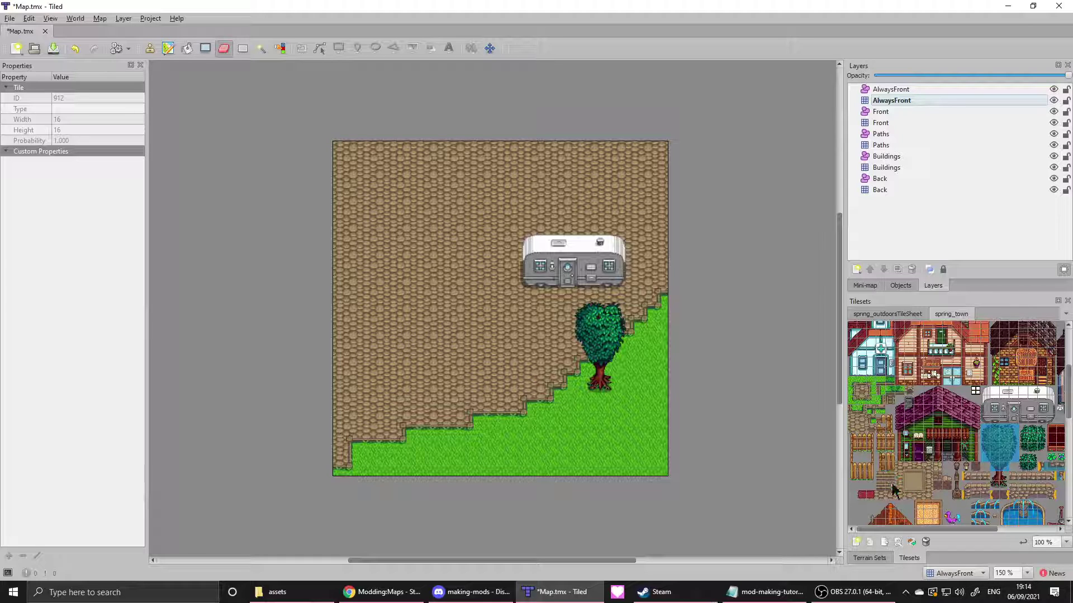
- Stamp a four-tile row of lower wooden fence tiles along the cobble's grass edge on the Buildings layer
{"action": "left_click", "coordinate": [887, 451]}
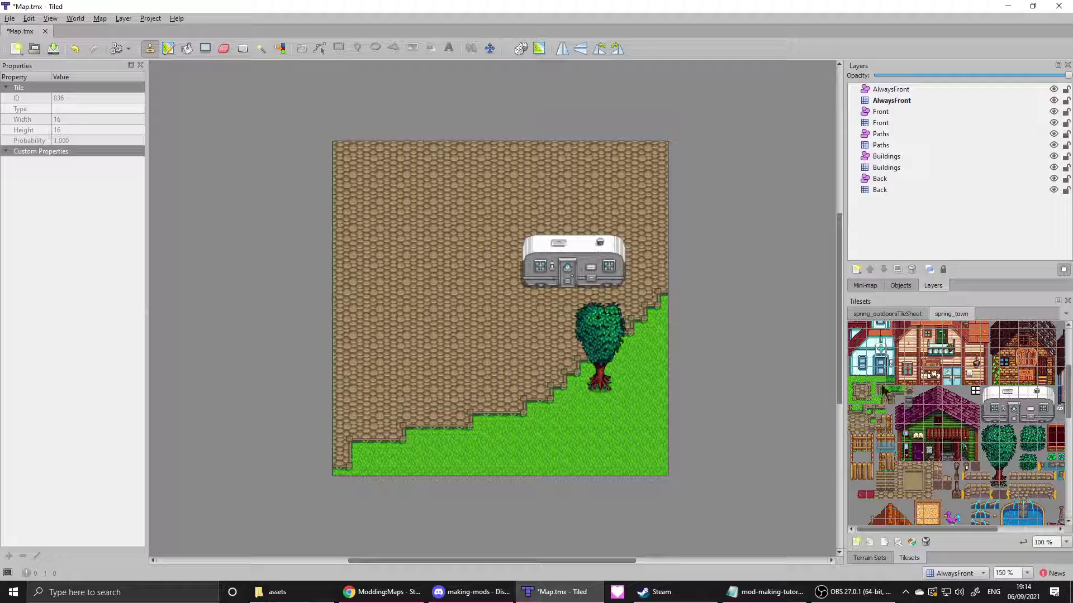
{"action": "left_click", "coordinate": [887, 167]}
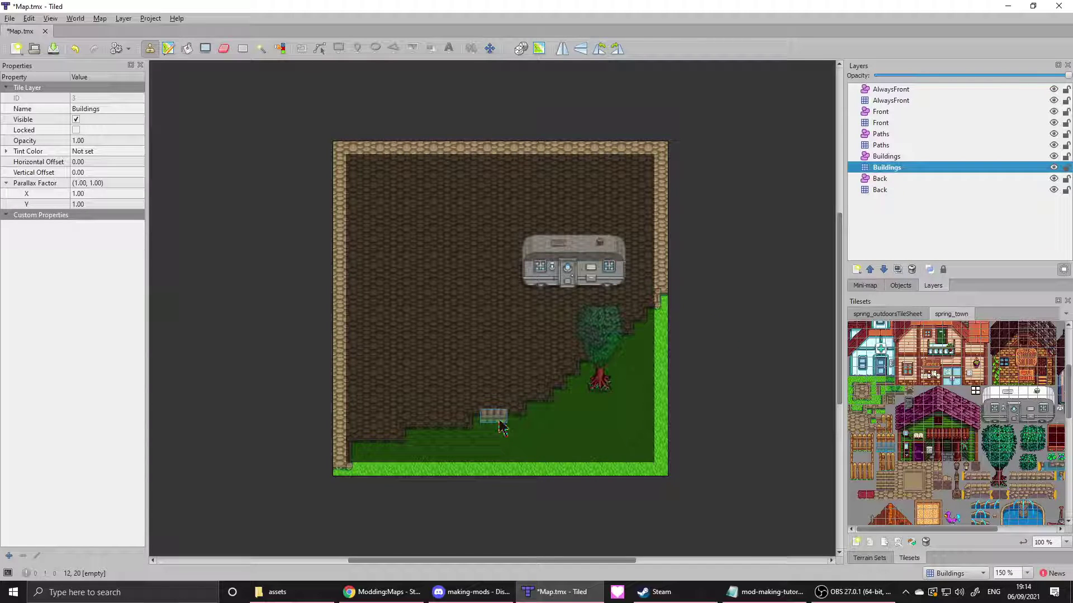
{"action": "left_click", "coordinate": [482, 423]}
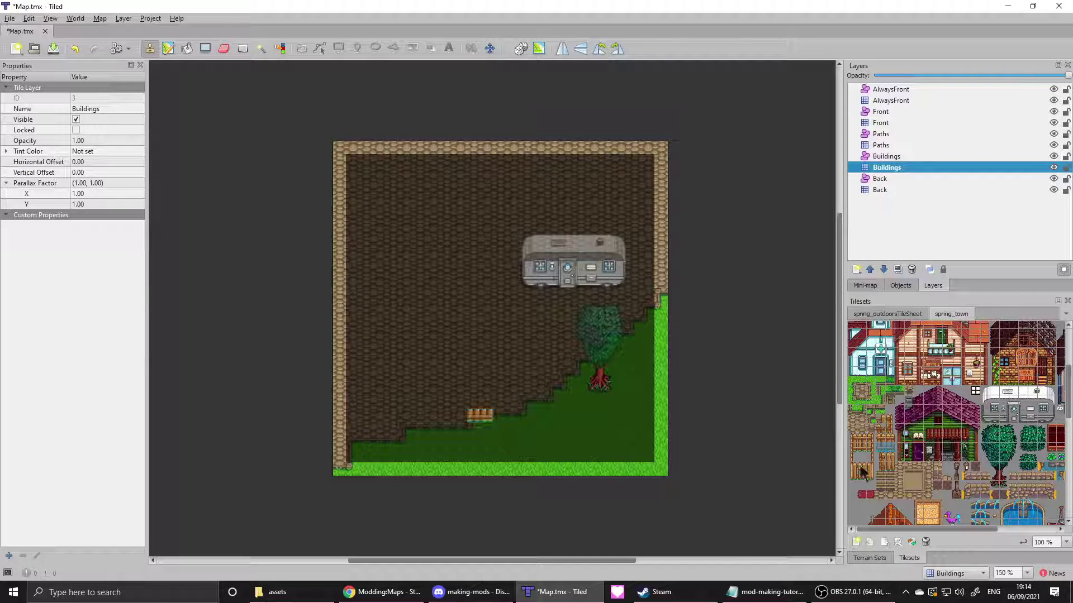
{"action": "key", "text": "ctrl+z"}
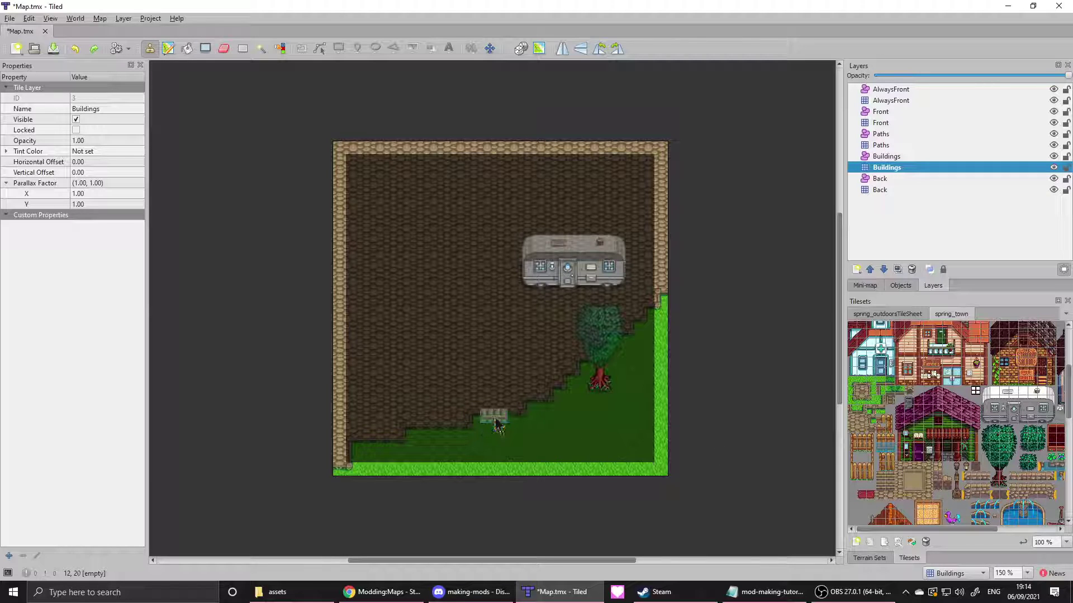
{"action": "left_click", "coordinate": [886, 448]}
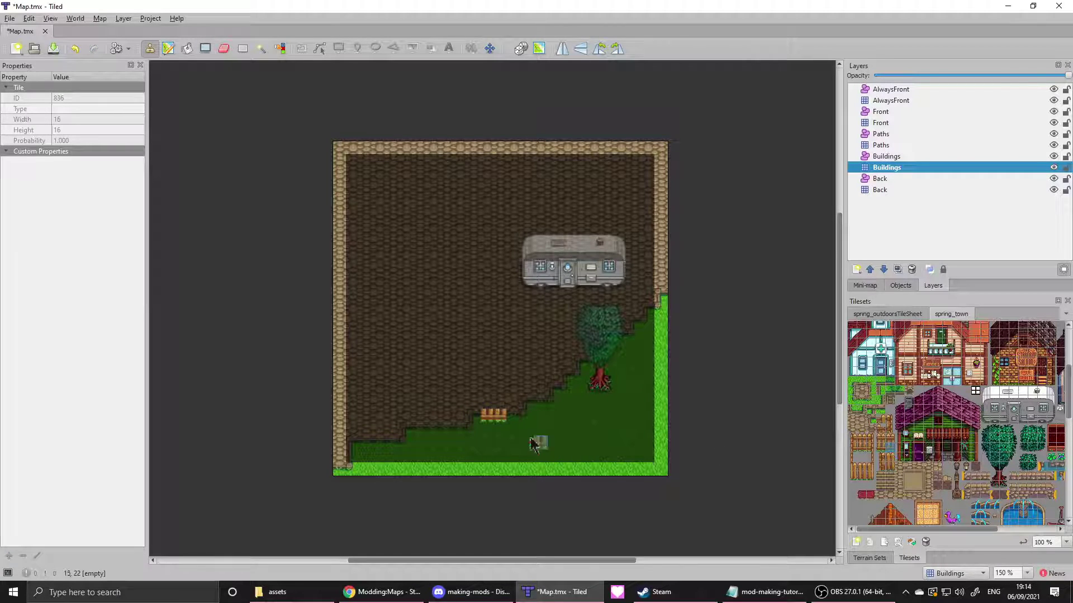
{"action": "left_click", "coordinate": [511, 423]}
{"action": "left_click", "coordinate": [524, 422]}
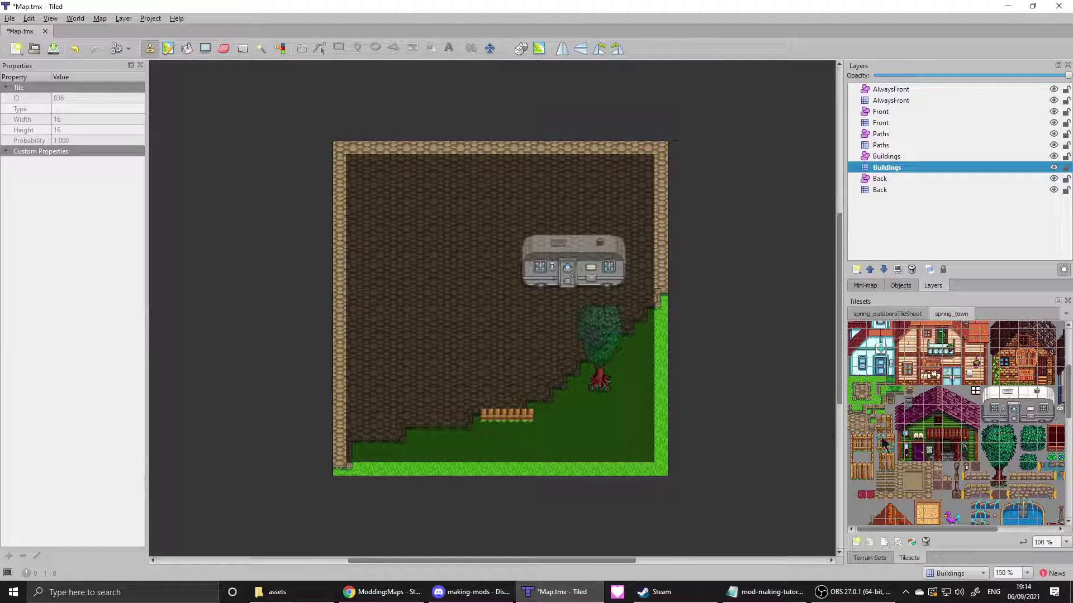
- Stamp the matching upper fence tiles on the Front layer directly above the lower fence row
{"action": "left_click", "coordinate": [875, 124]}
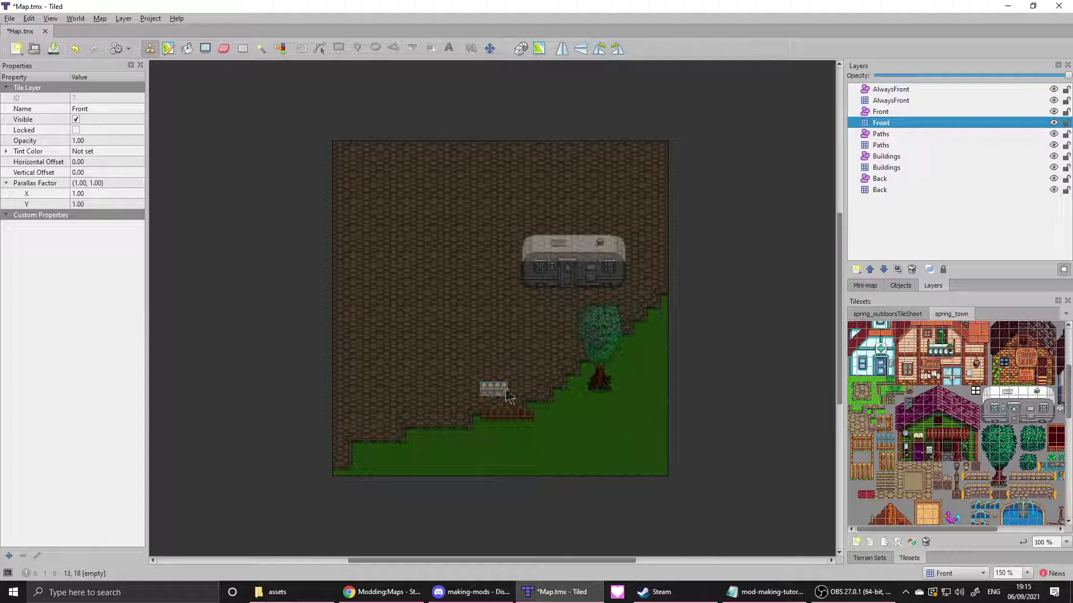
{"action": "left_click", "coordinate": [502, 412]}
{"action": "left_click", "coordinate": [900, 447]}
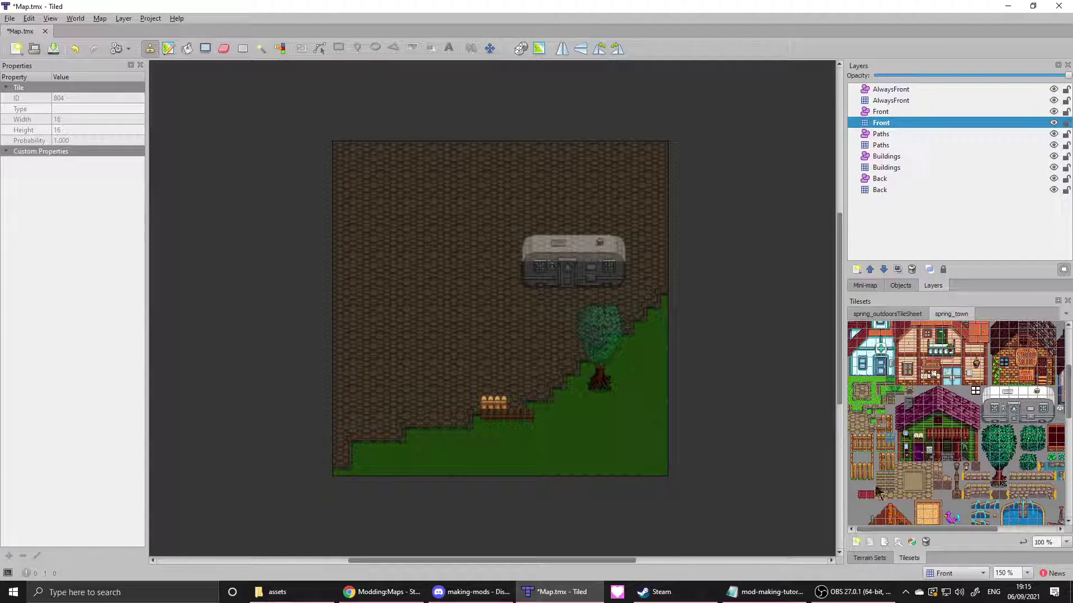
{"action": "left_click", "coordinate": [513, 407]}
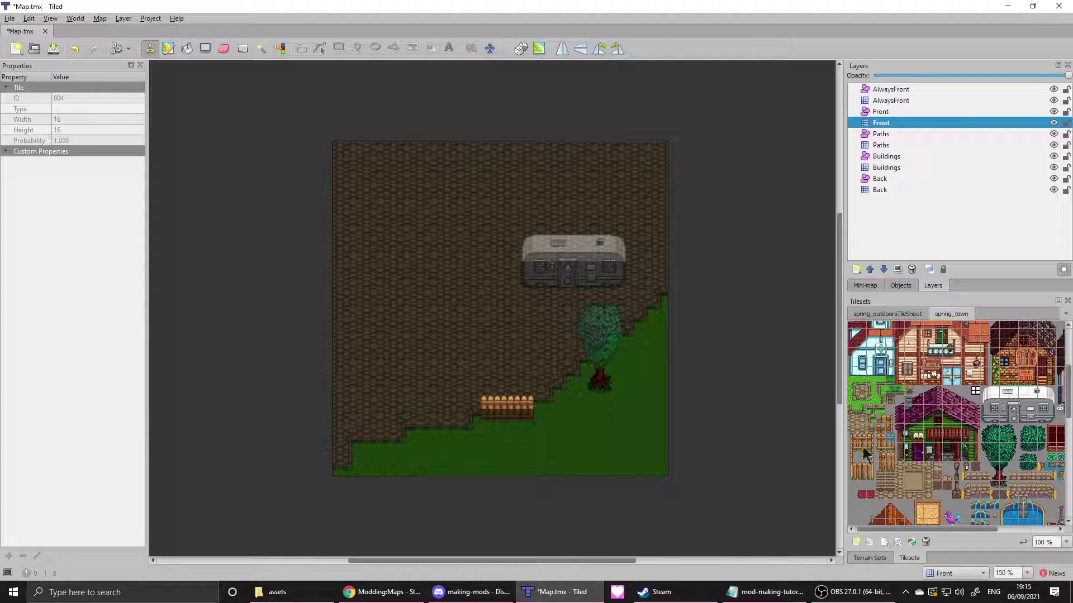
- Extend the fence one tile east, with its lower part on the Buildings layer and its upper part on the Front layer
{"action": "left_click", "coordinate": [886, 167]}
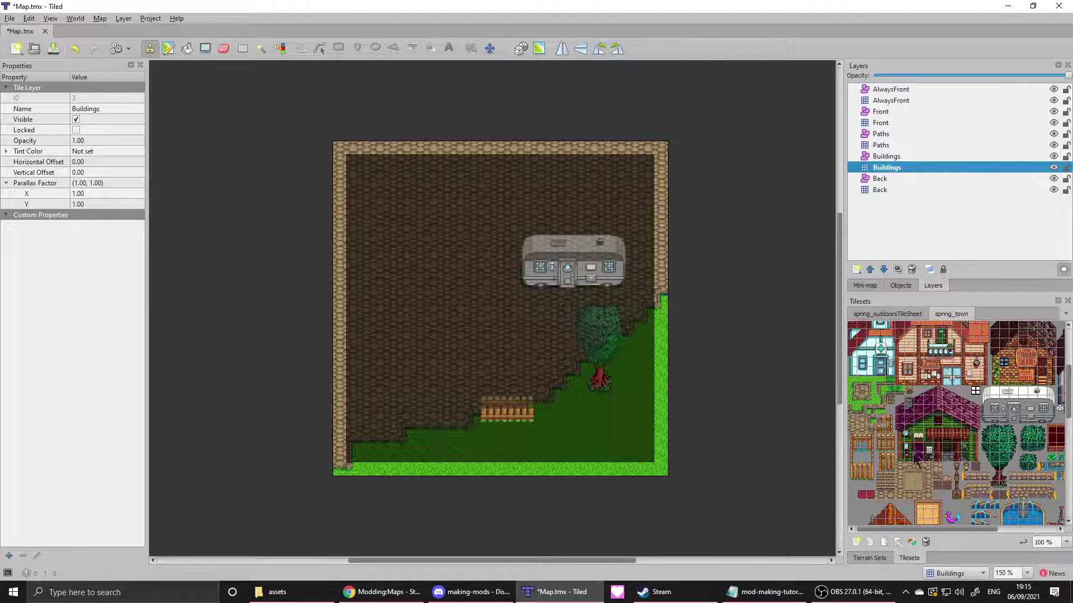
{"action": "left_click", "coordinate": [894, 123]}
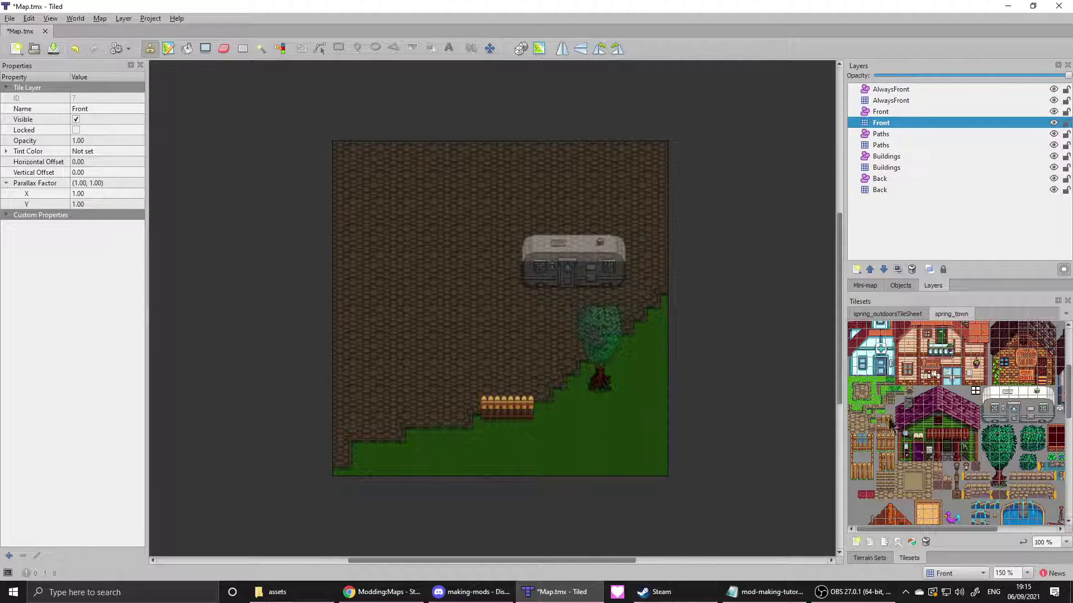
{"action": "left_click", "coordinate": [893, 451]}
{"action": "left_click", "coordinate": [884, 168]}
{"action": "left_click", "coordinate": [539, 414]}
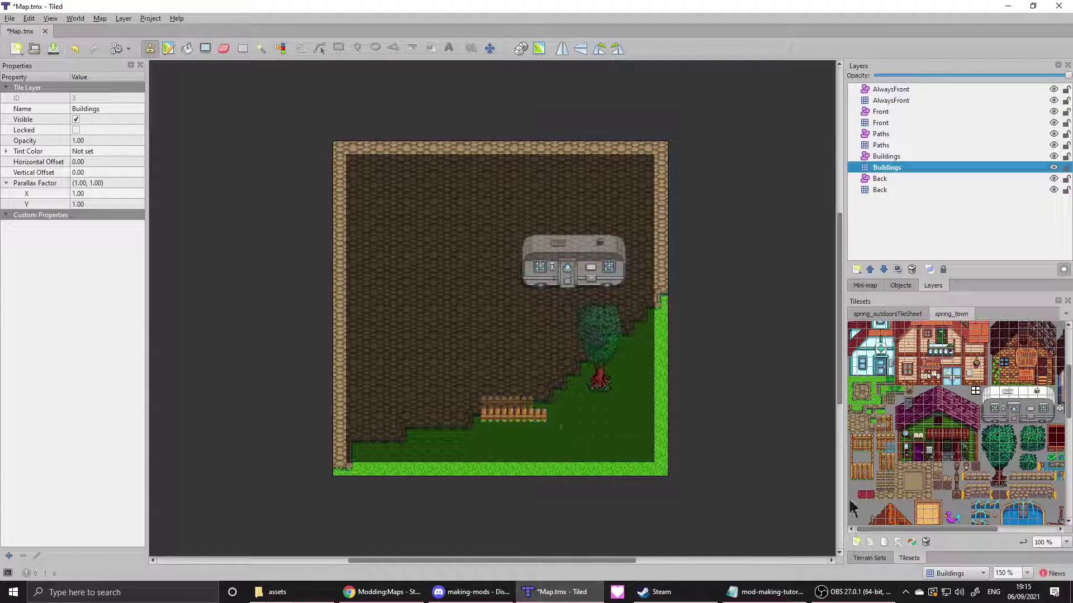
{"action": "left_click", "coordinate": [881, 123]}
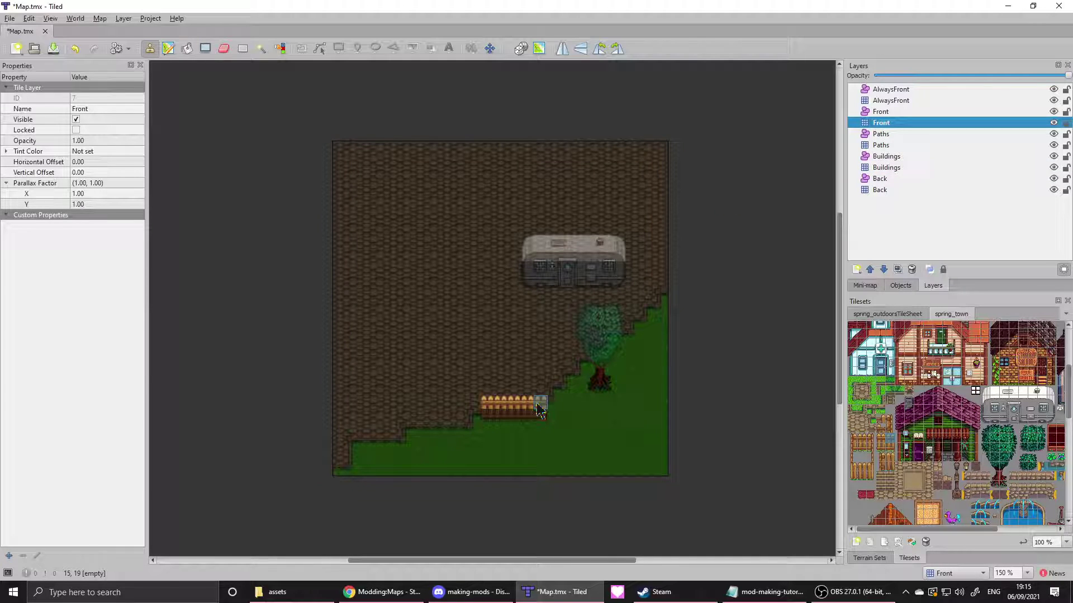
{"action": "left_click", "coordinate": [904, 237]}
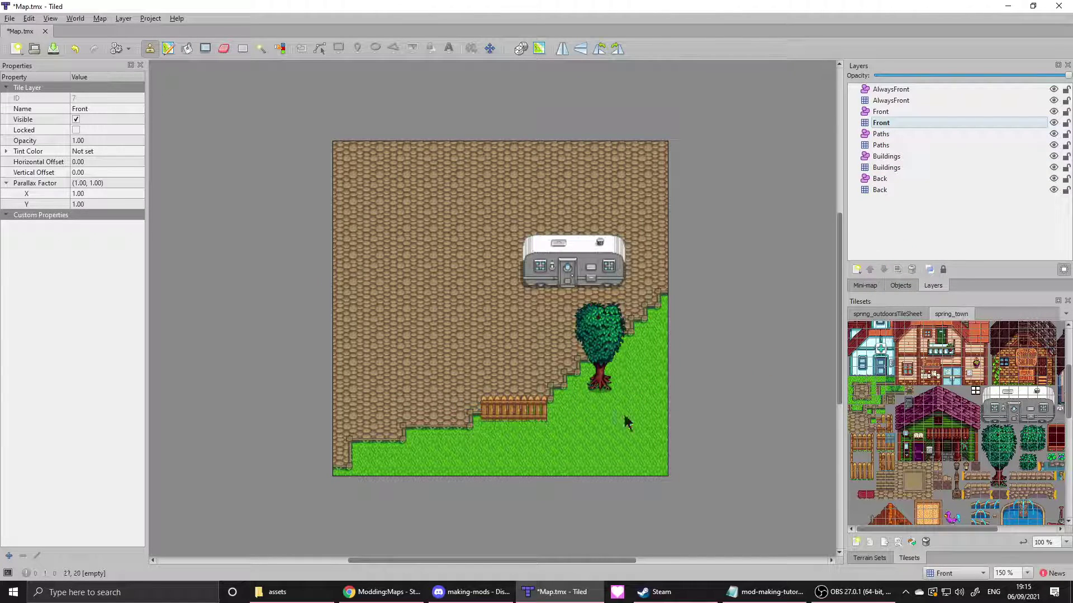
- Stamp the two bottom tile rows of the wooden house and its side shed from spring_town onto the Buildings layer, in the map's upper-left area
{"action": "left_click", "coordinate": [894, 168]}
{"action": "scroll", "coordinate": [939, 434], "scroll_direction": "up", "scroll_amount": 4}
{"action": "scroll", "coordinate": [978, 451], "scroll_direction": "down", "scroll_amount": 2}
{"action": "scroll", "coordinate": [976, 465], "scroll_direction": "up", "scroll_amount": 2}
{"action": "scroll", "coordinate": [923, 449], "scroll_direction": "right", "scroll_amount": 3}
{"action": "scroll", "coordinate": [955, 425], "scroll_direction": "down", "scroll_amount": 5}
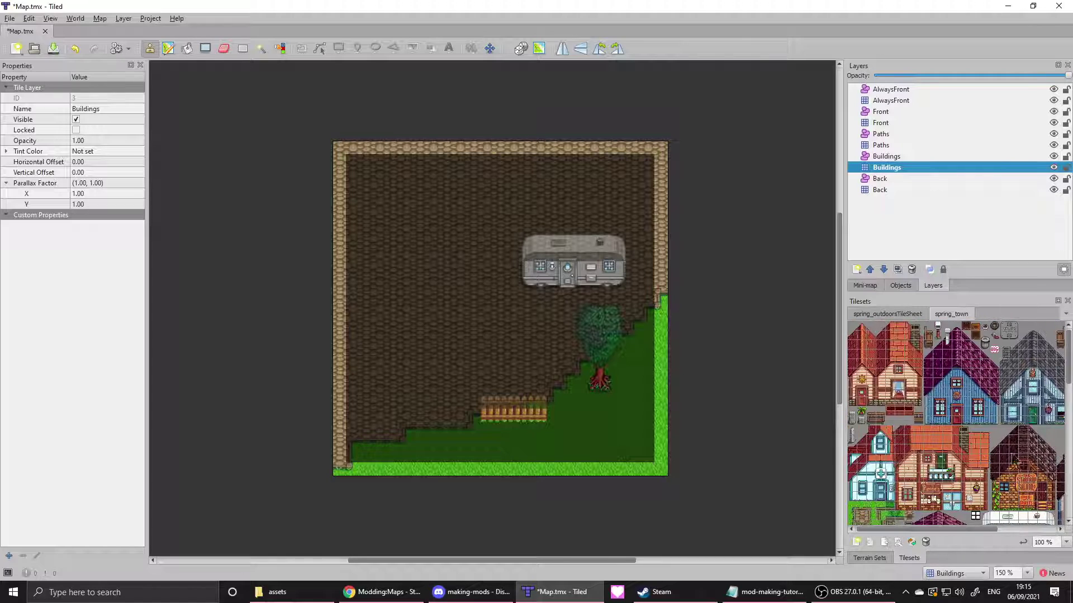
{"action": "scroll", "coordinate": [955, 425], "scroll_direction": "down", "scroll_amount": 6}
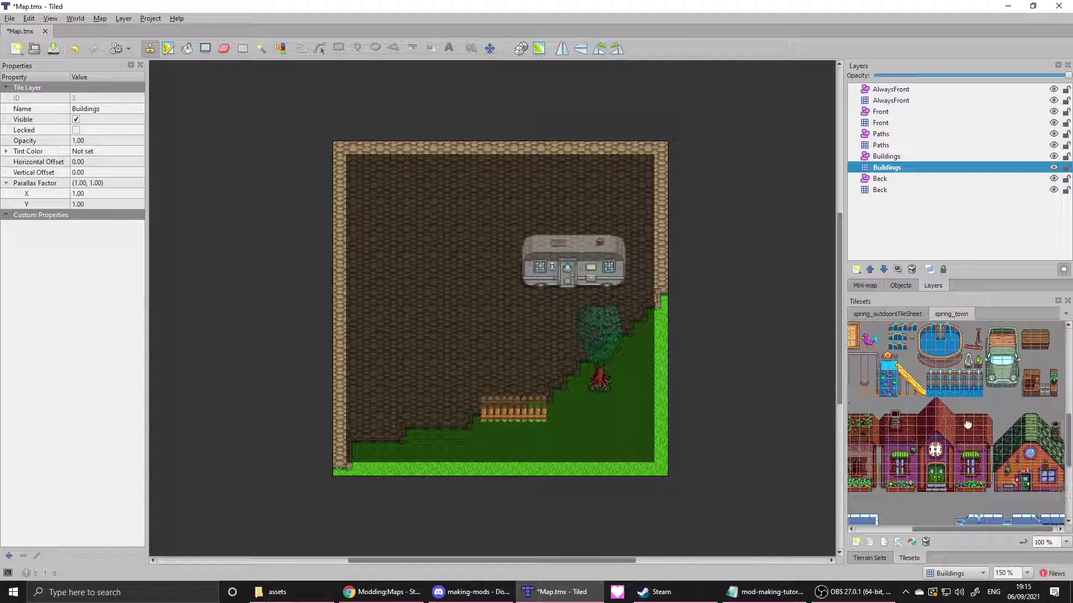
{"action": "scroll", "coordinate": [977, 400], "scroll_direction": "up", "scroll_amount": 10}
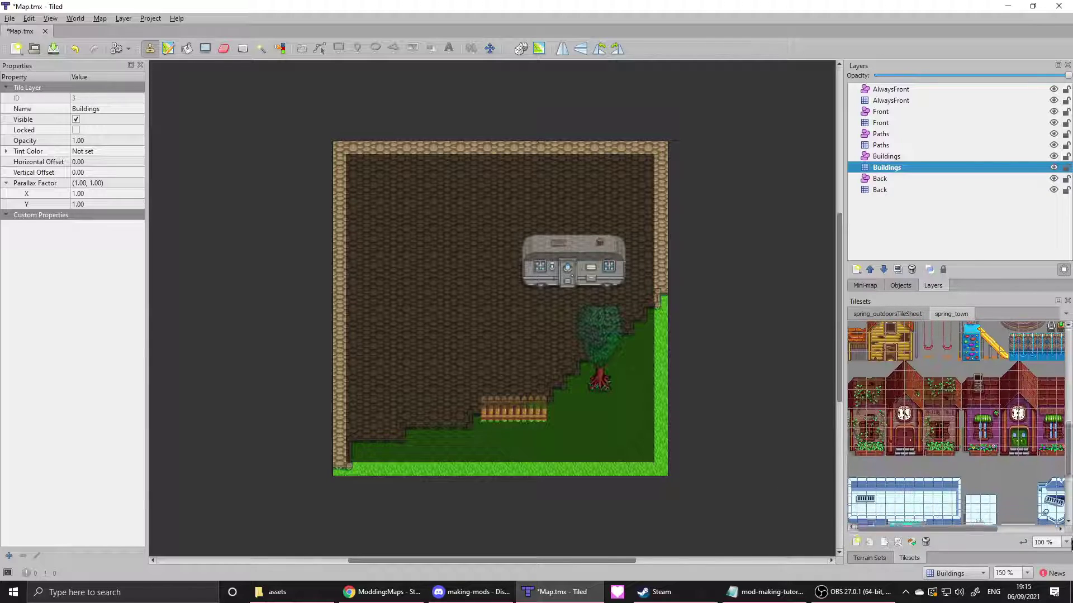
{"action": "scroll", "coordinate": [1002, 403], "scroll_direction": "down", "scroll_amount": 5}
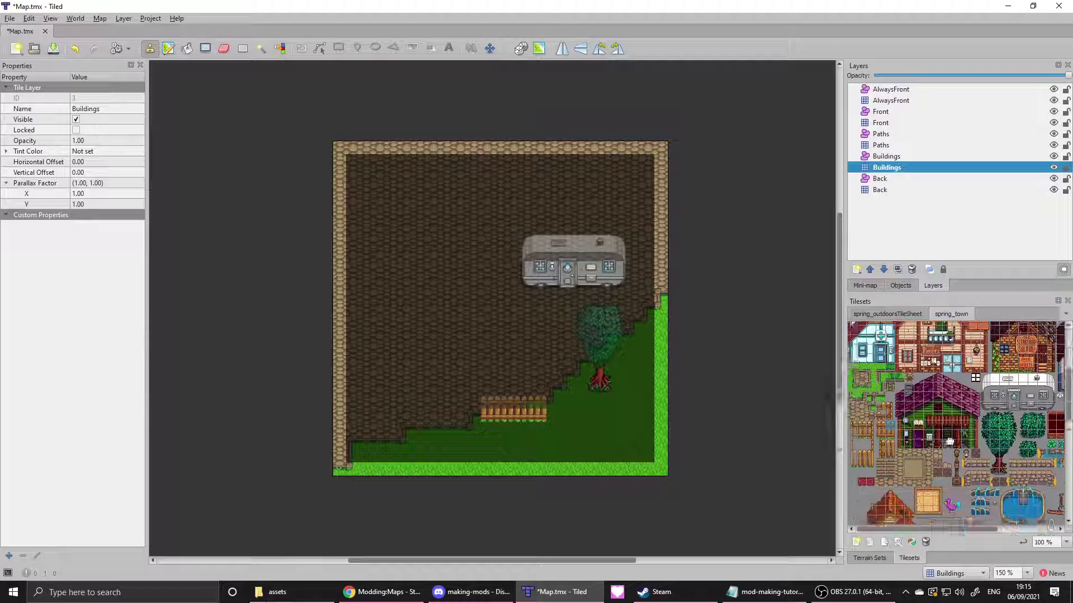
{"action": "left_click_drag", "start_coordinate": [859, 474], "coordinate": [911, 467]}
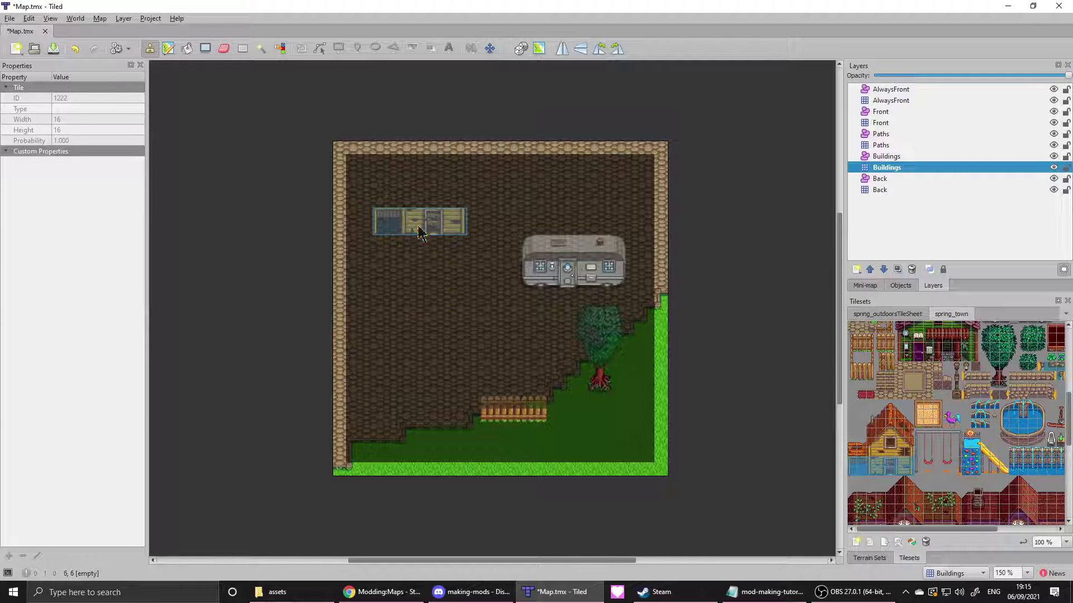
{"action": "left_click", "coordinate": [420, 222]}
- Stamp the side shed's orange roof tiles directly above the shed on the AlwaysFront layer
{"action": "left_click", "coordinate": [860, 456]}
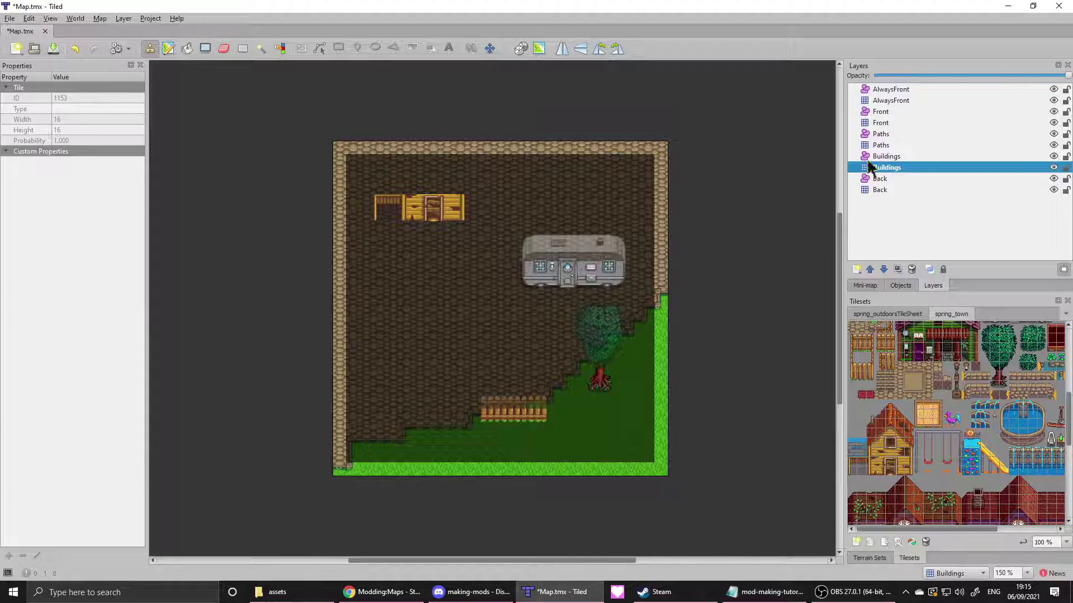
{"action": "left_click", "coordinate": [890, 101]}
{"action": "left_click", "coordinate": [386, 184]}
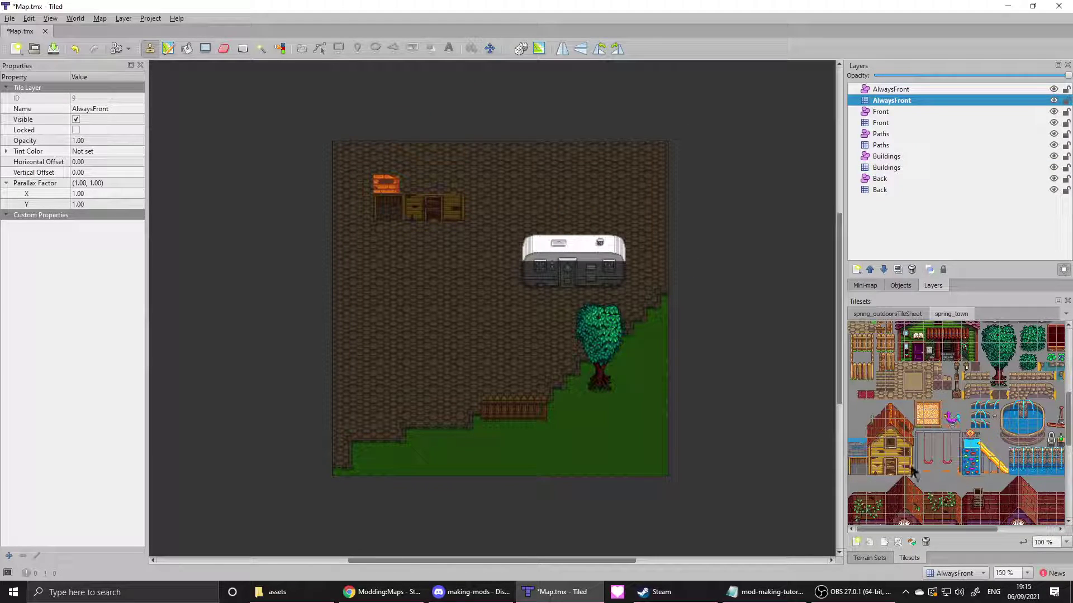
- Stamp the wooden house's next wall row above its door row on the Buildings layer
{"action": "left_click", "coordinate": [875, 454]}
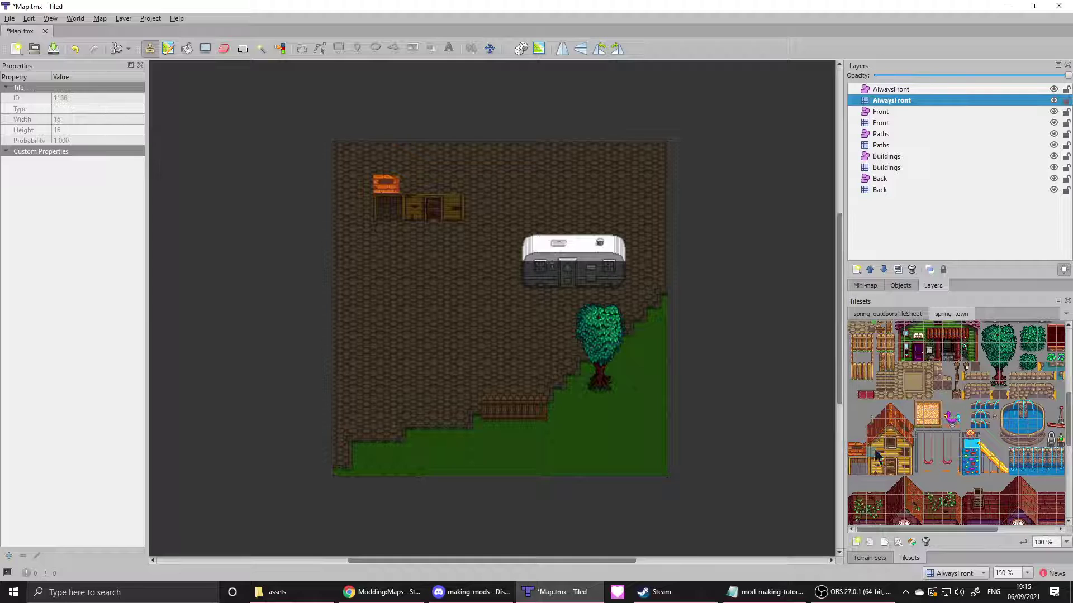
{"action": "left_click", "coordinate": [887, 167]}
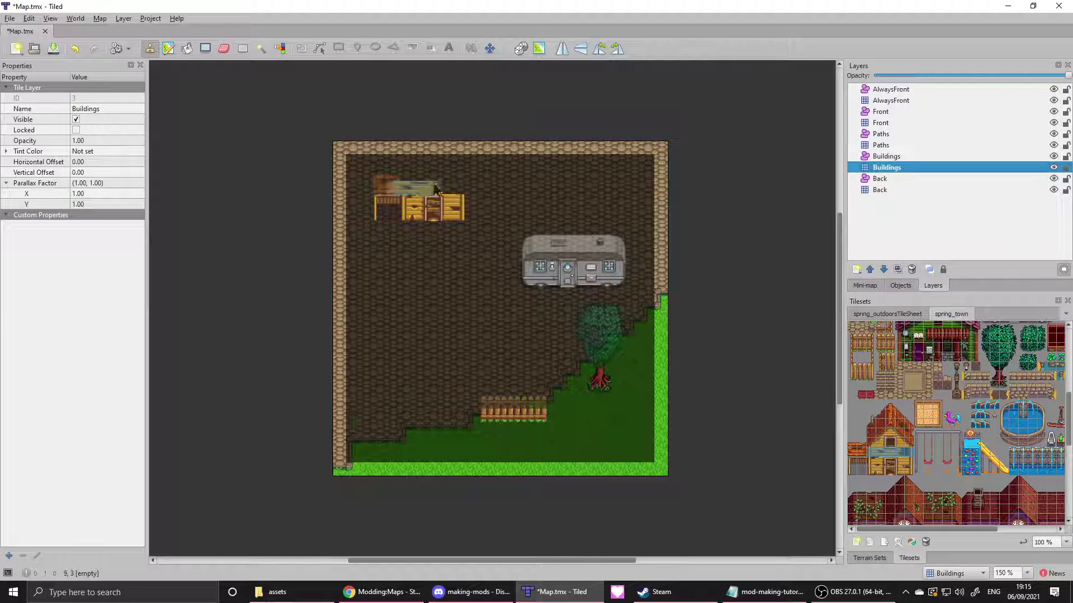
{"action": "left_click", "coordinate": [431, 190]}
- Stamp the house's red roof and upper gable with the window above the walls on the AlwaysFront layer
{"action": "left_click_drag", "start_coordinate": [879, 447], "coordinate": [907, 407]}
{"action": "left_click", "coordinate": [906, 98]}
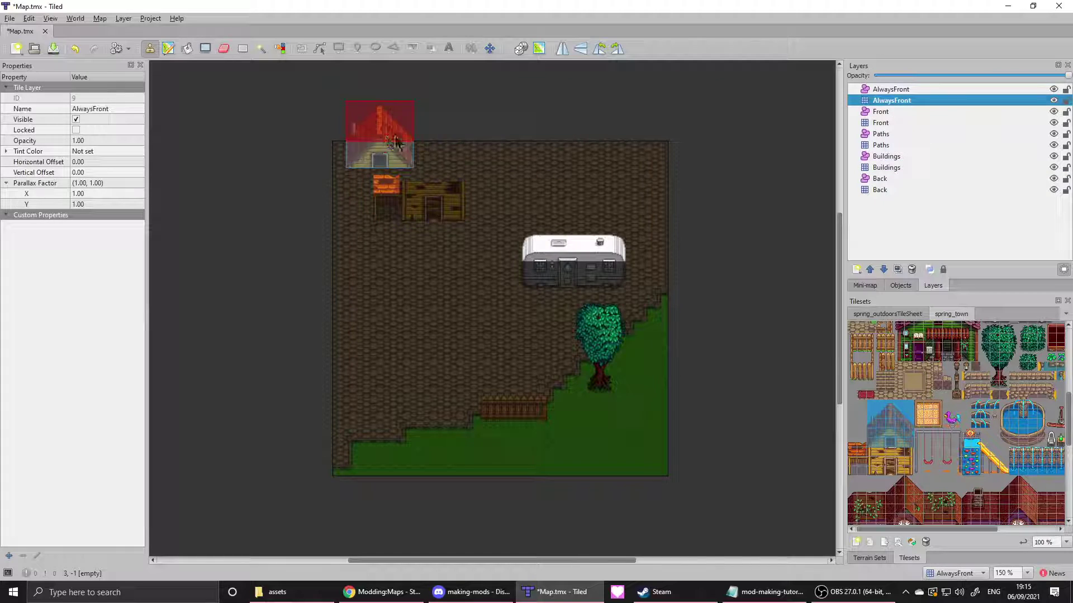
{"action": "left_click", "coordinate": [436, 151]}
{"action": "left_click", "coordinate": [959, 237]}
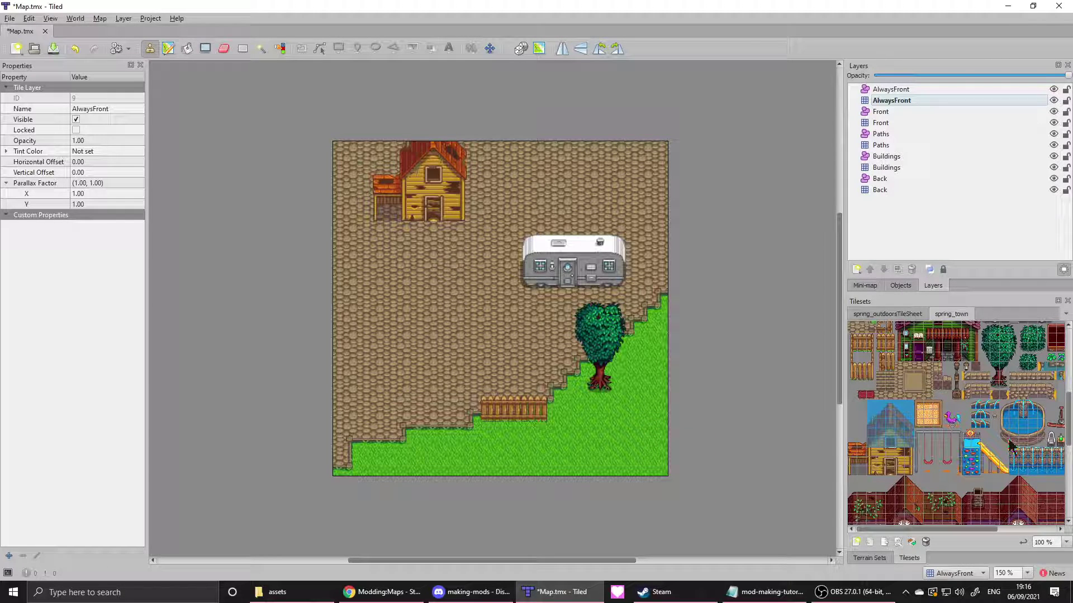
{"action": "scroll", "coordinate": [982, 476], "scroll_direction": "down", "scroll_amount": 1}
{"action": "scroll", "coordinate": [950, 456], "scroll_direction": "up", "scroll_amount": 2}
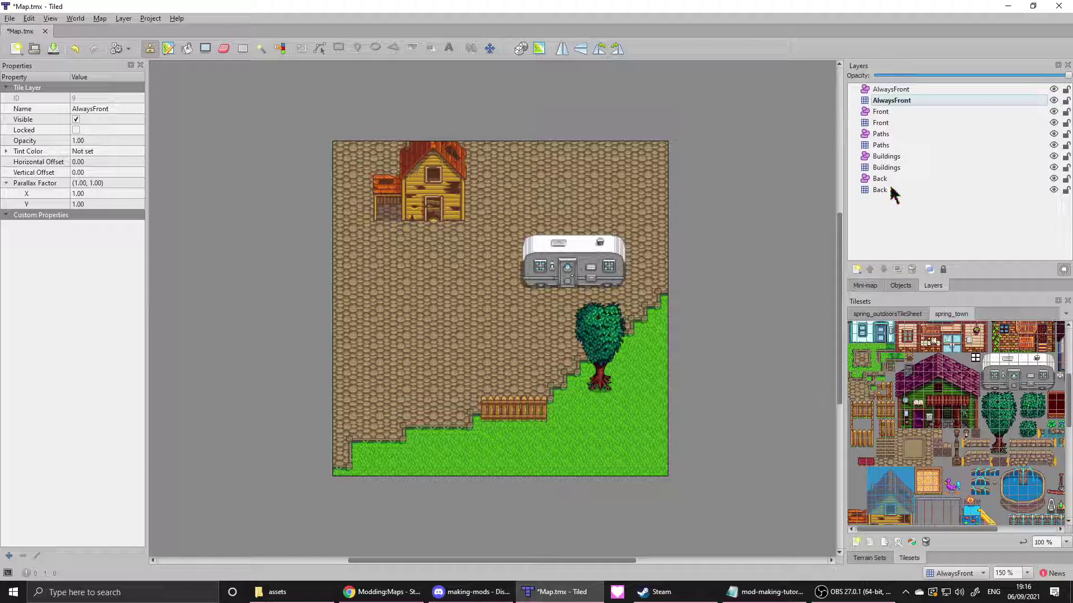
- Add a custom string property named Music to the map properties
{"action": "left_click", "coordinate": [100, 20]}
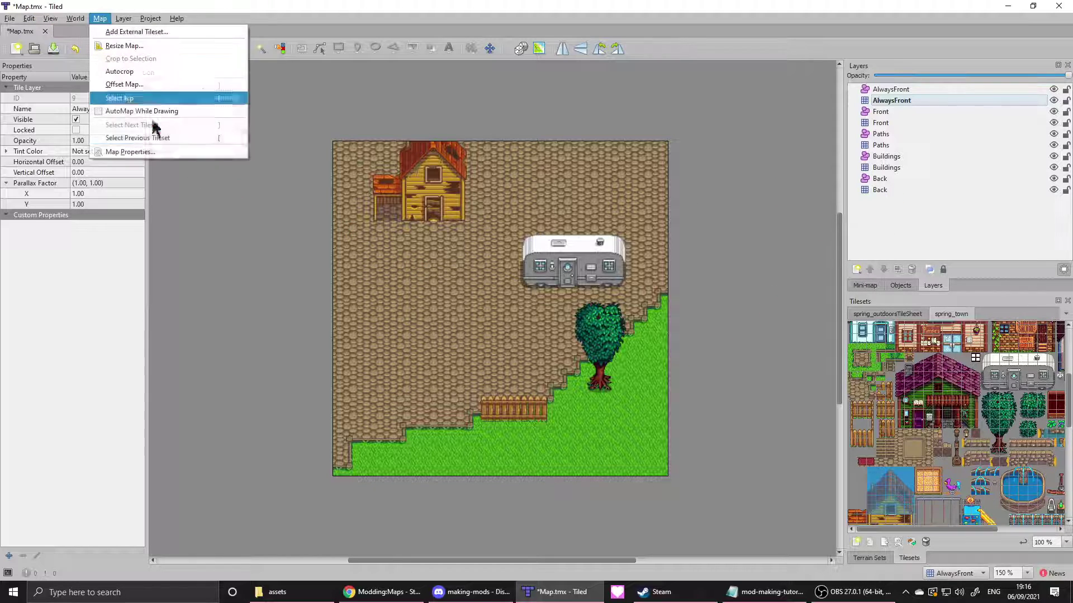
{"action": "left_click", "coordinate": [159, 151]}
{"action": "left_click", "coordinate": [8, 556]}
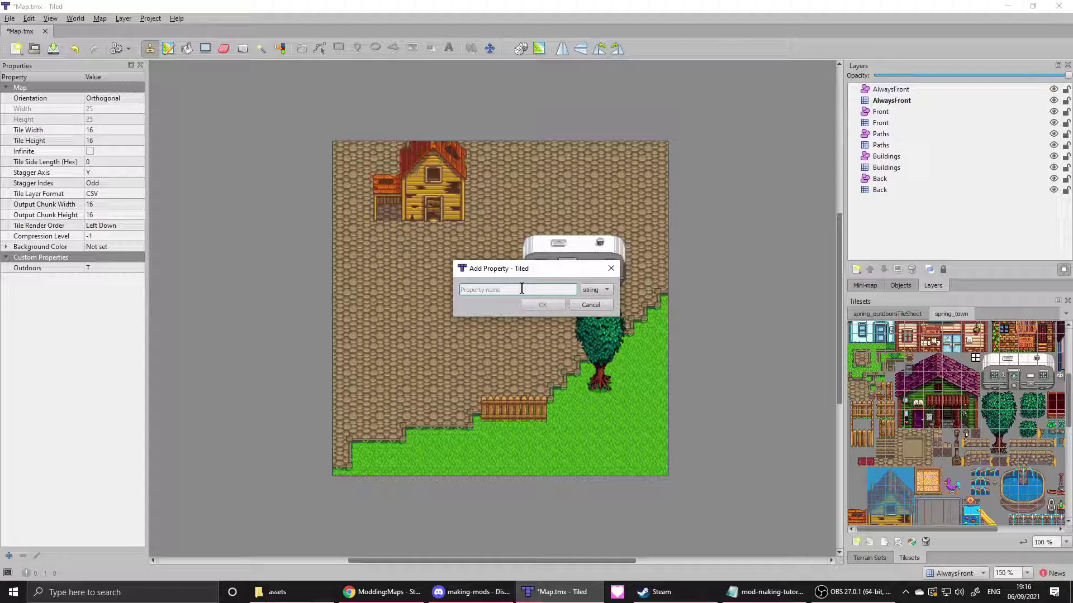
{"action": "type", "text": "Music"}
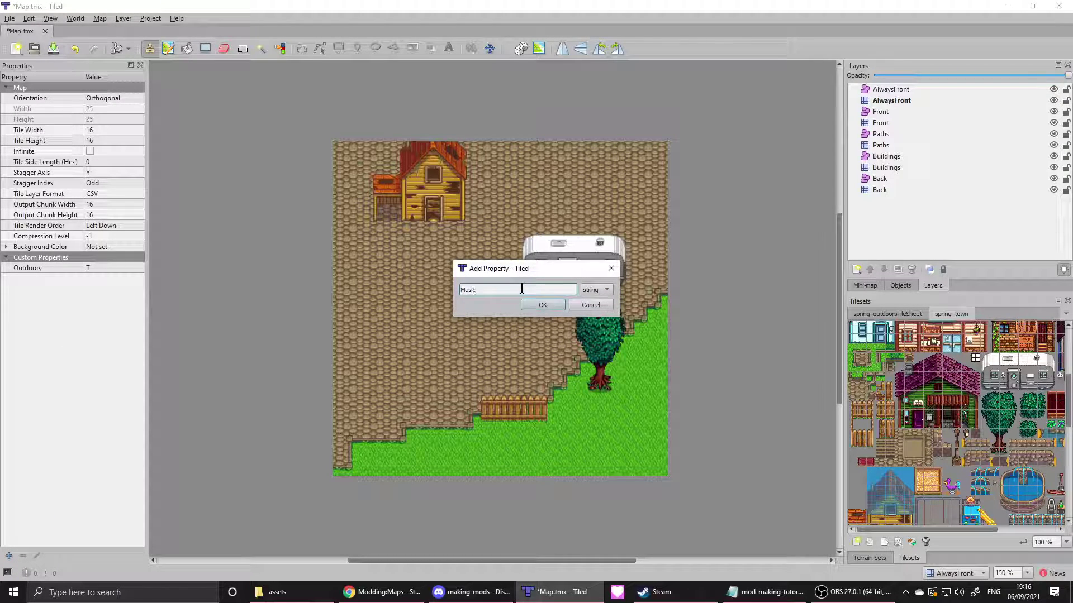
{"action": "key", "text": "Return"}
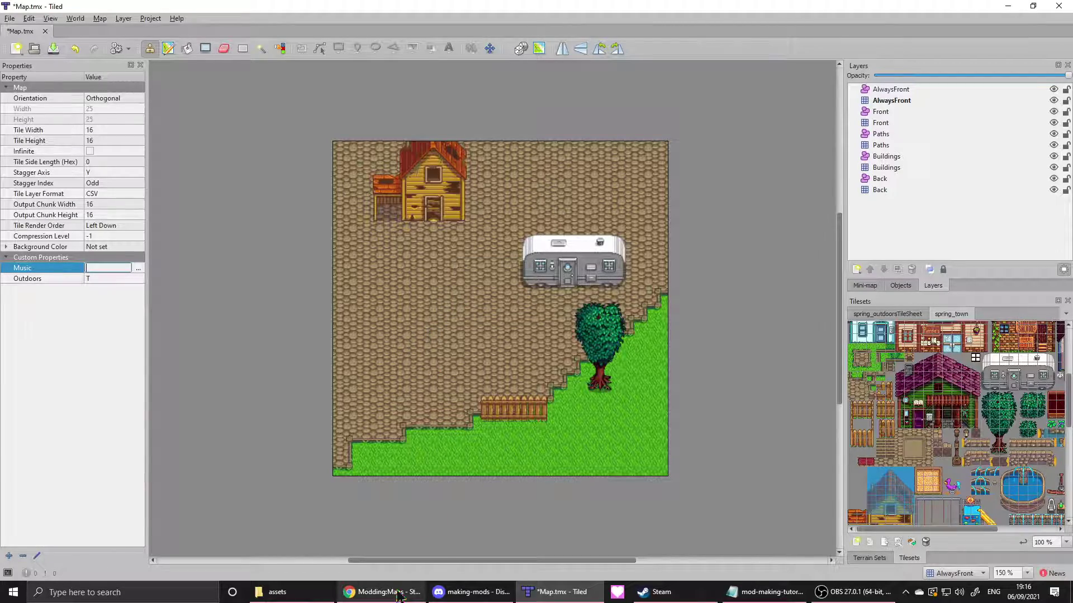
- Switch to Chrome and look up the Music property's syntax in the Stardew Valley wiki's map properties table
{"action": "mouse_move", "coordinate": [424, 588]}
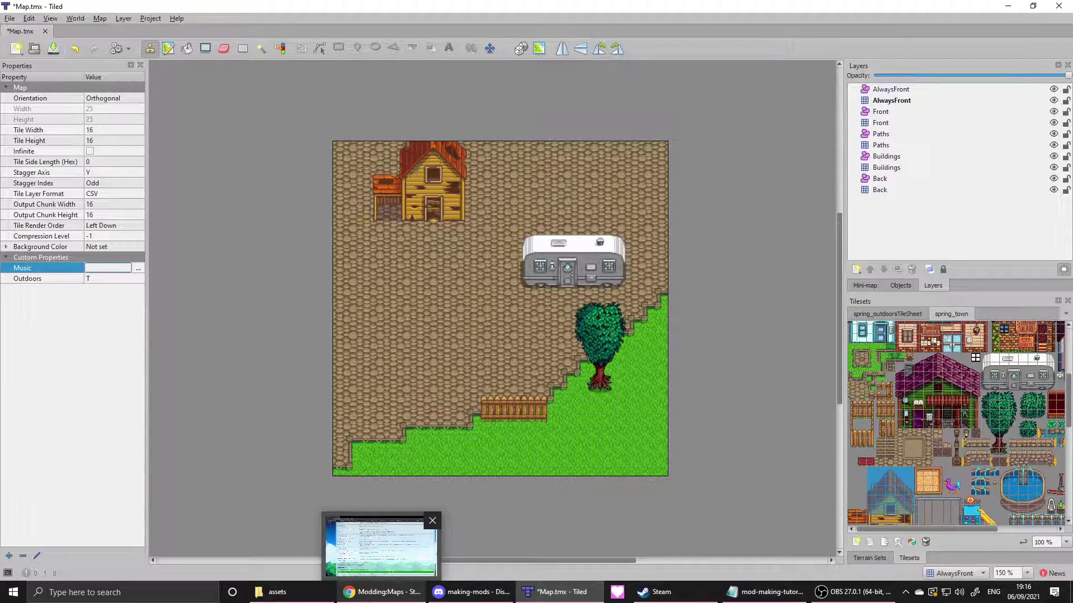
{"action": "left_click", "coordinate": [379, 591]}
{"action": "left_click", "coordinate": [159, 29]}
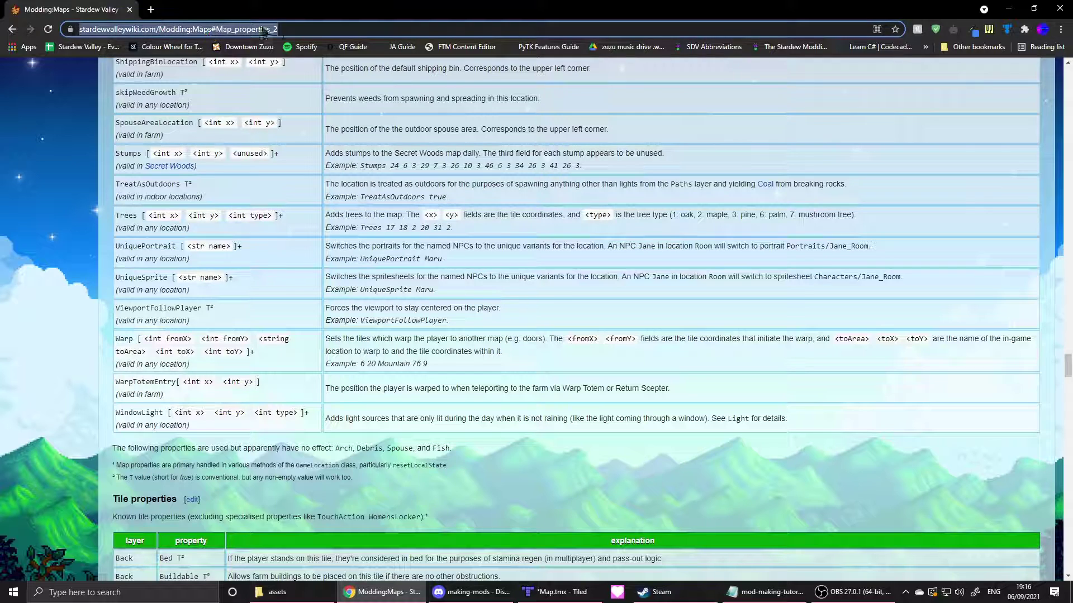
{"action": "left_click", "coordinate": [420, 125]}
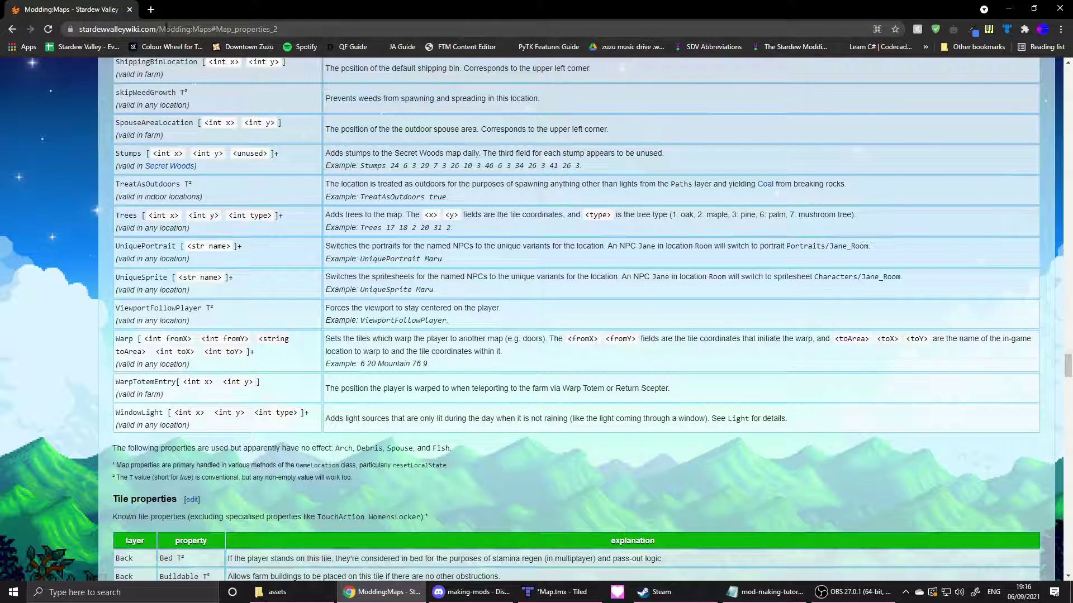
{"action": "scroll", "coordinate": [287, 283], "scroll_direction": "up", "scroll_amount": 20}
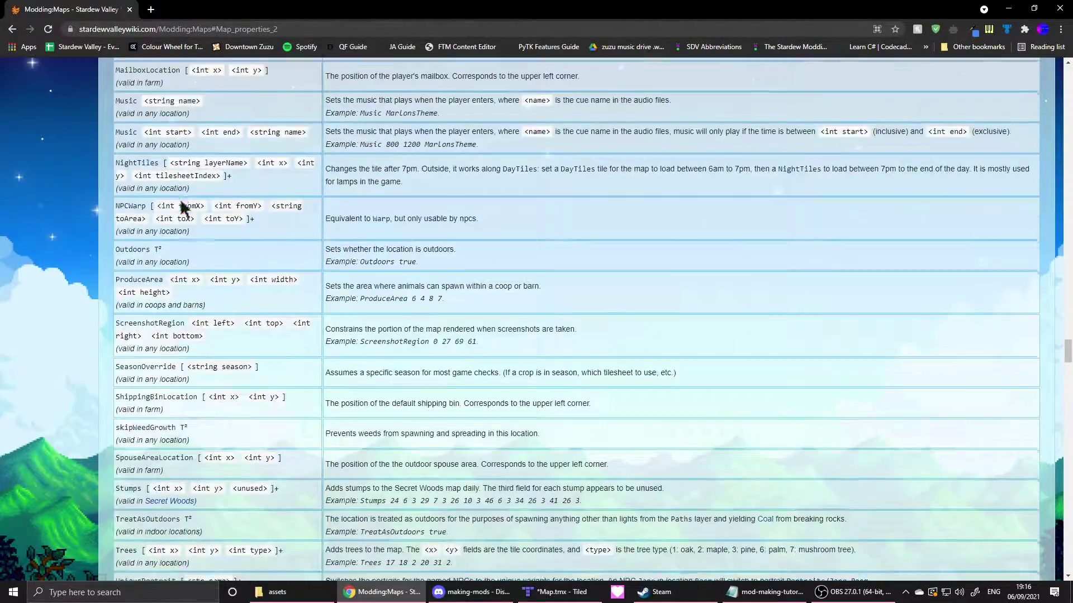
{"action": "scroll", "coordinate": [208, 353], "scroll_direction": "up", "scroll_amount": 10}
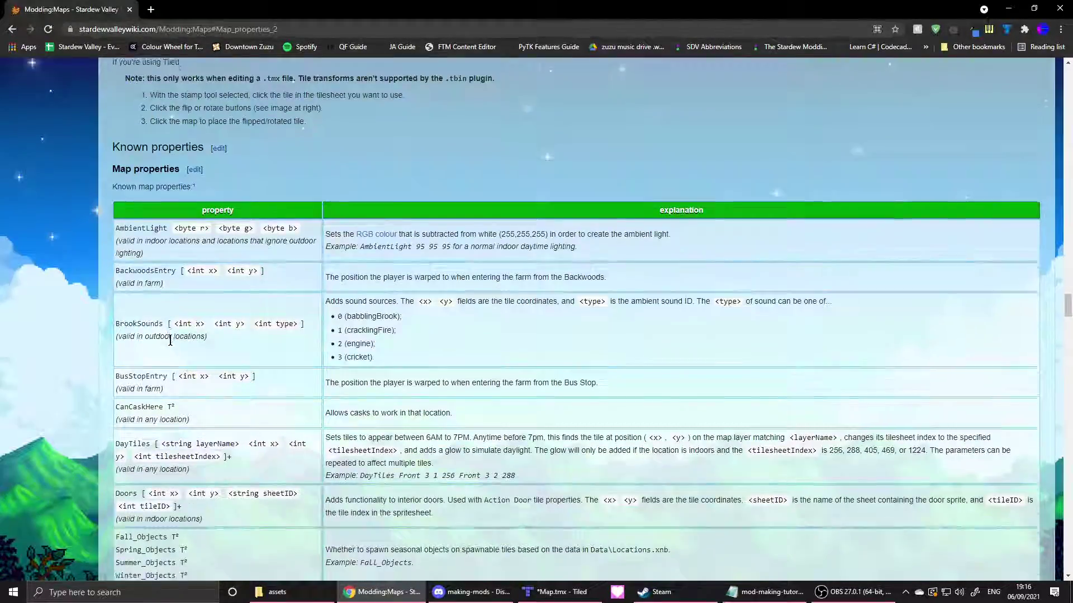
{"action": "scroll", "coordinate": [191, 373], "scroll_direction": "down", "scroll_amount": 12}
{"action": "scroll", "coordinate": [174, 358], "scroll_direction": "down", "scroll_amount": 5}
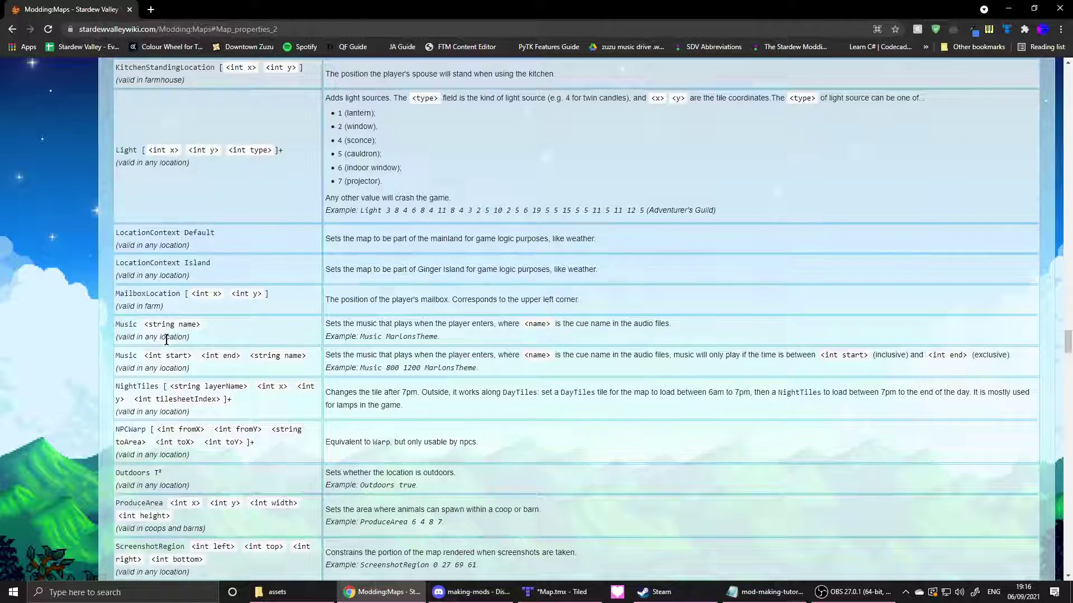
{"action": "scroll", "coordinate": [175, 235], "scroll_direction": "down", "scroll_amount": 2}
{"action": "left_click_drag", "start_coordinate": [202, 215], "coordinate": [115, 218]}
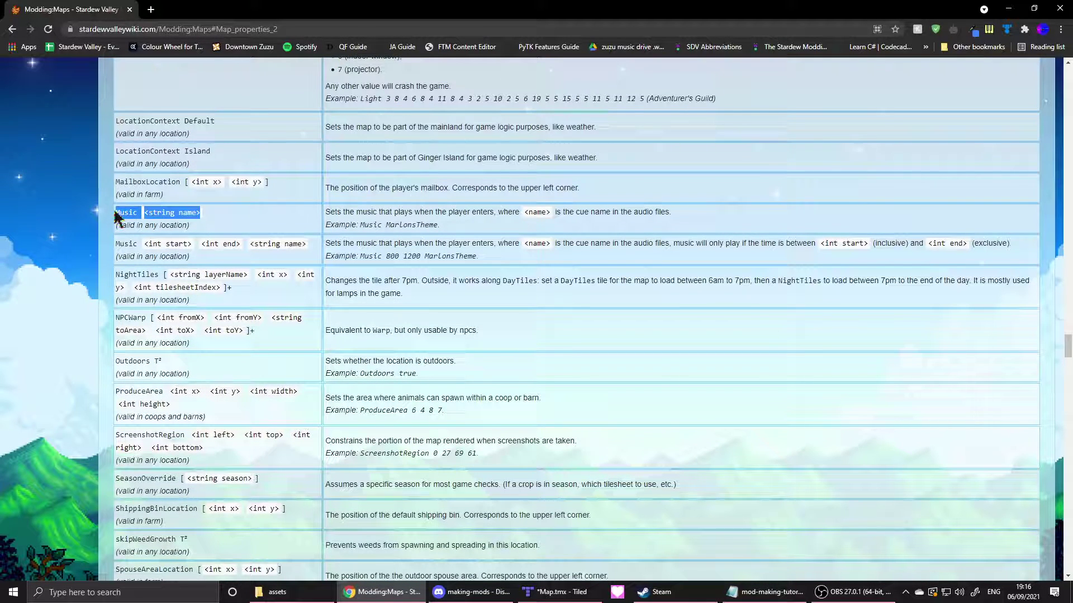
{"action": "left_click", "coordinate": [212, 212]}
{"action": "left_click_drag", "start_coordinate": [200, 213], "coordinate": [145, 213]}
{"action": "left_click", "coordinate": [237, 213]}
- Open the Stardew Valley Event Modding Resource spreadsheet in a new tab and show its Music Bank IDs sheet
{"action": "left_click", "coordinate": [150, 10]}
{"action": "left_click", "coordinate": [78, 47]}
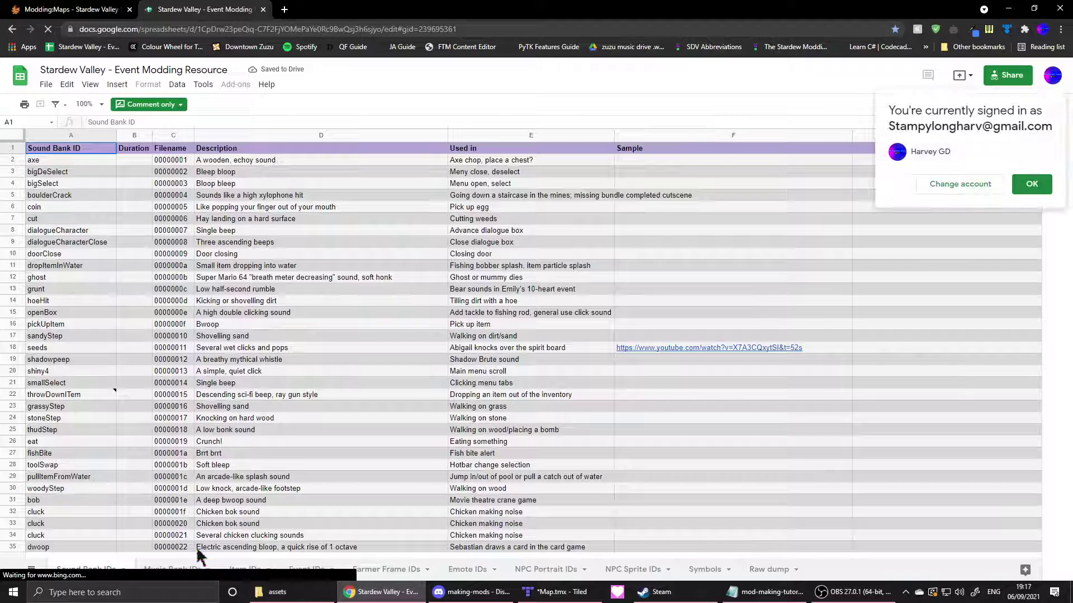
{"action": "left_click", "coordinate": [179, 569]}
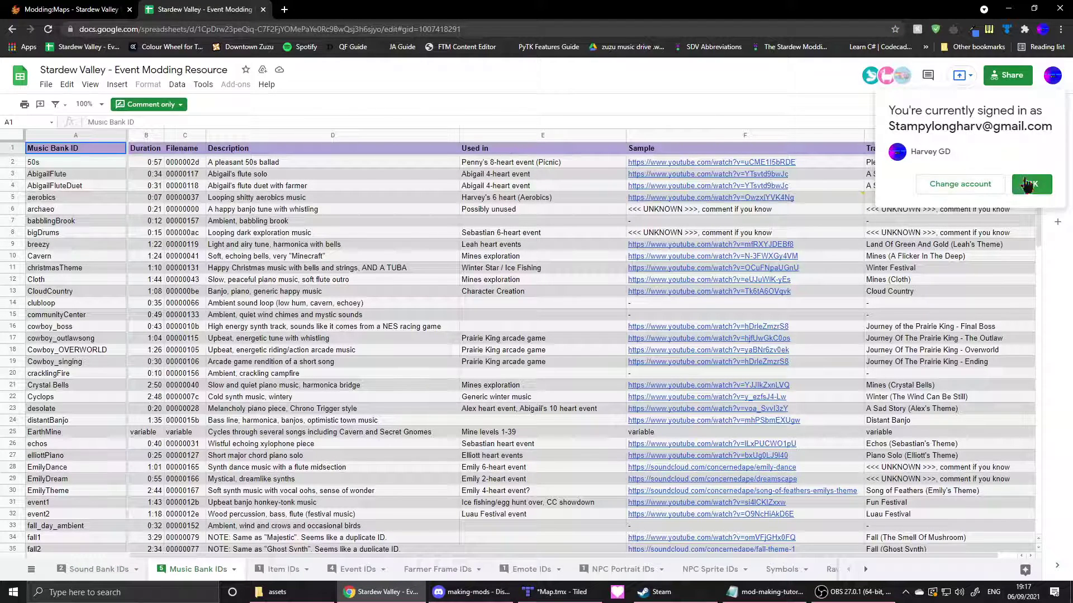
{"action": "left_click", "coordinate": [1030, 184]}
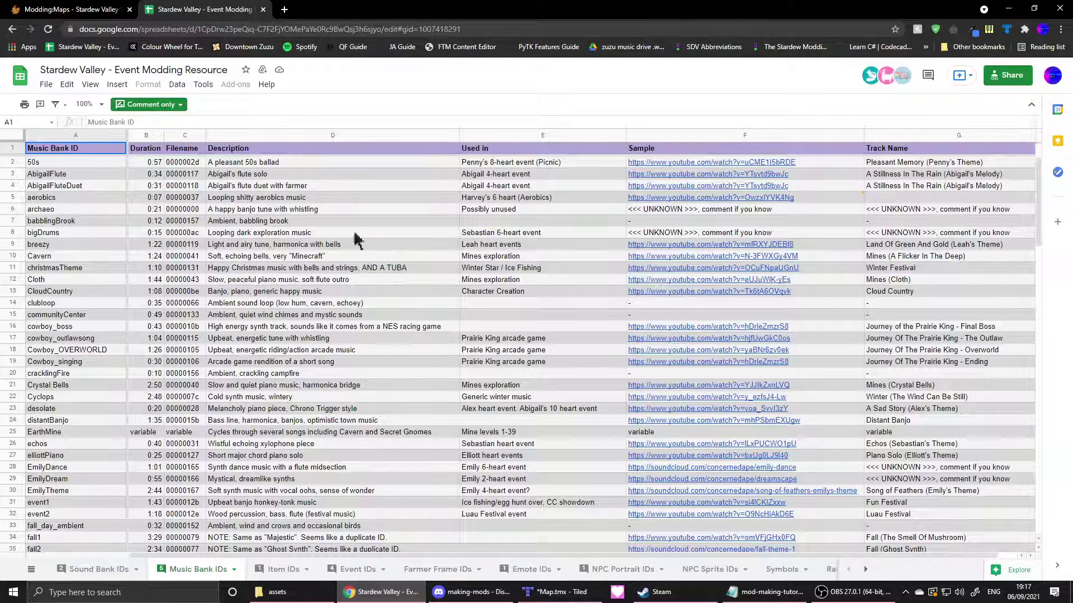
- Search the Music Bank IDs sheet for "town" and step through the matches to find a suitable track ID
{"action": "key", "text": "ctrl+f"}
{"action": "type", "text": "town"}
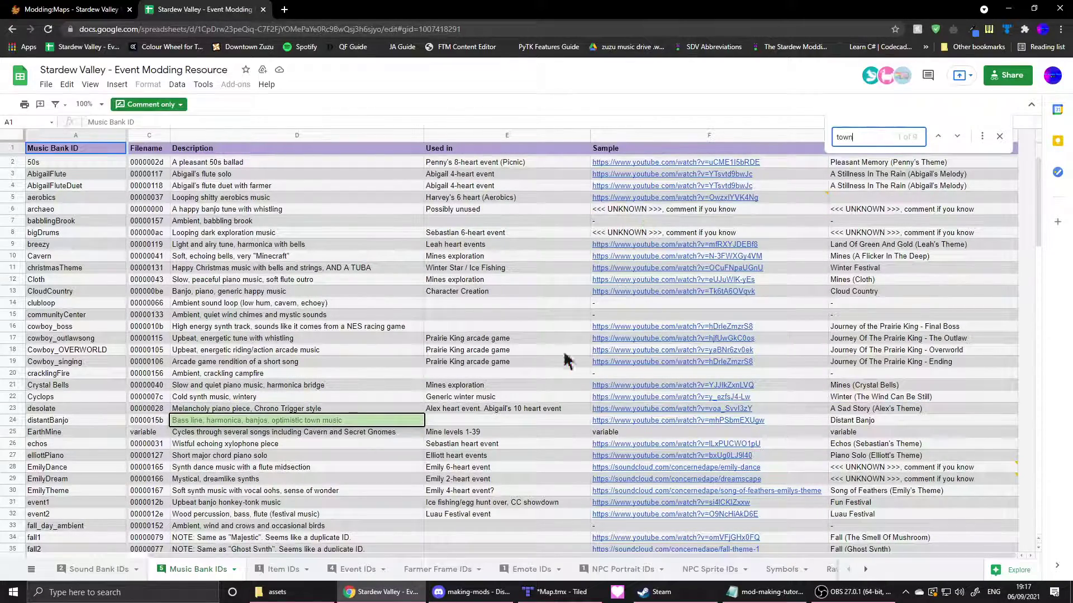
{"action": "left_click", "coordinate": [956, 140]}
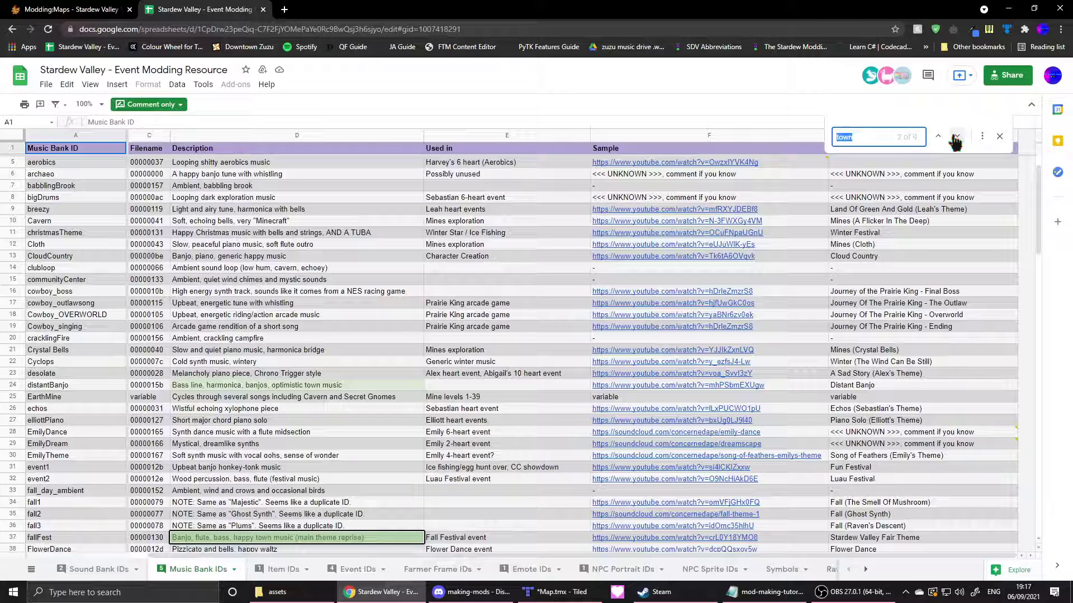
{"action": "left_click", "coordinate": [956, 140]}
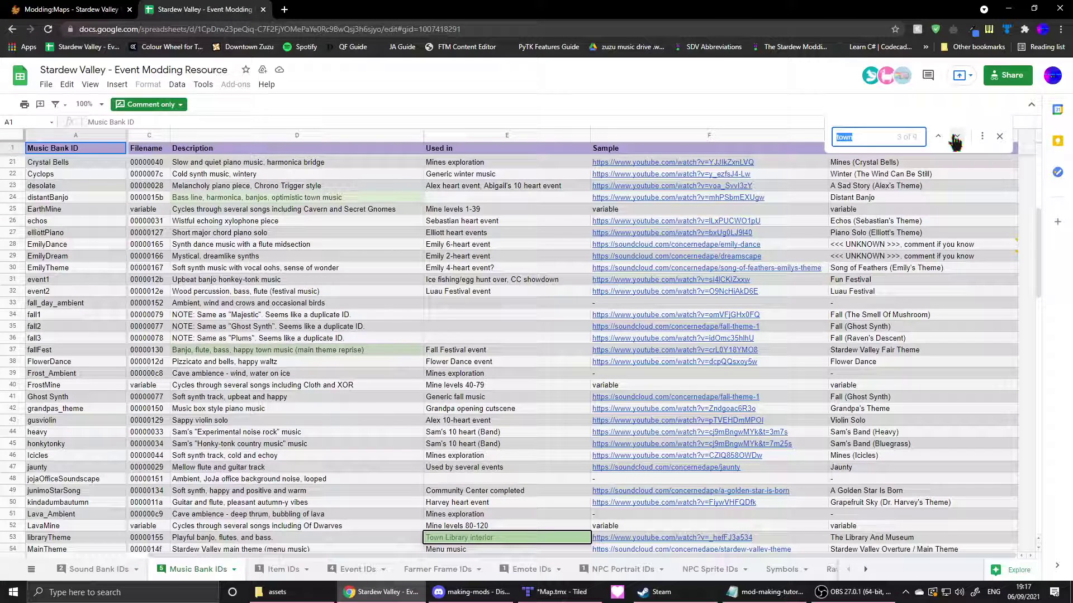
{"action": "left_click", "coordinate": [940, 138]}
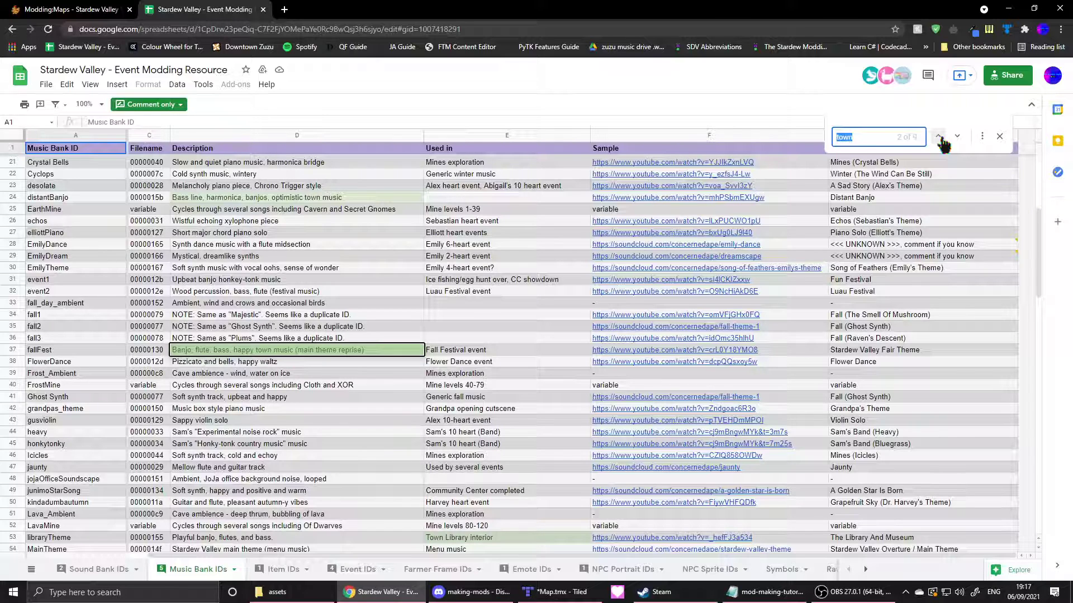
{"action": "left_click", "coordinate": [940, 139]}
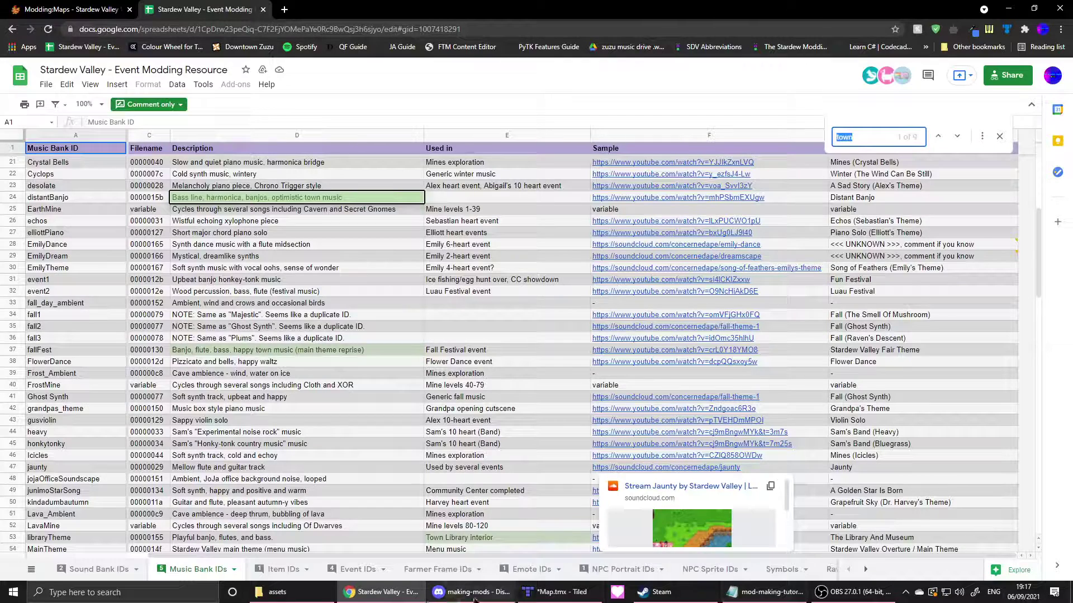
- Switch back to Tiled and set the map's Music property to distantBanjo
{"action": "left_click", "coordinate": [556, 593]}
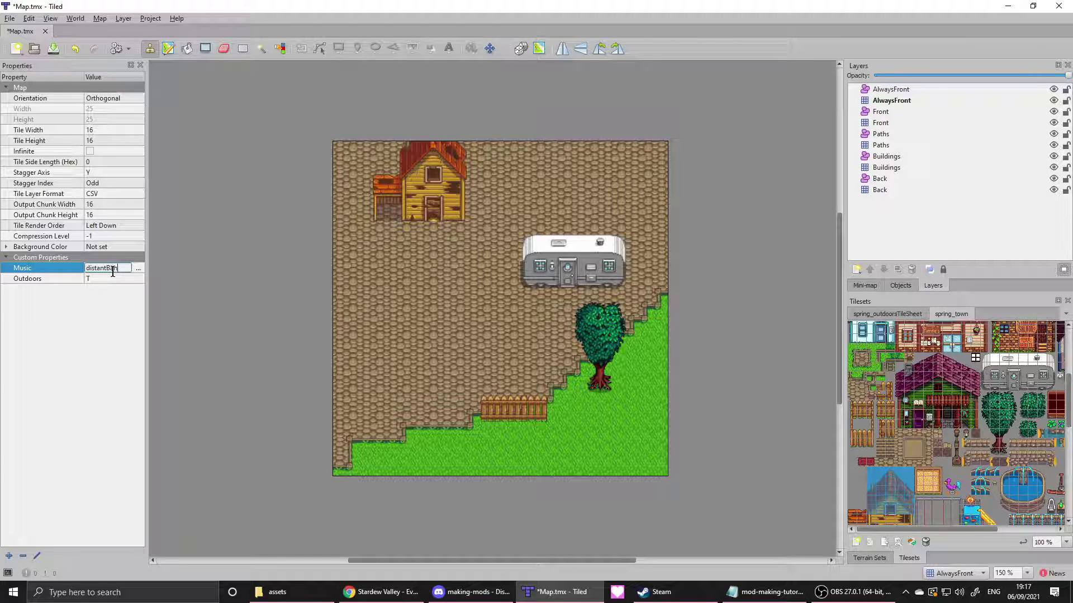
{"action": "type", "text": "jo"}
{"action": "key", "text": "Return"}
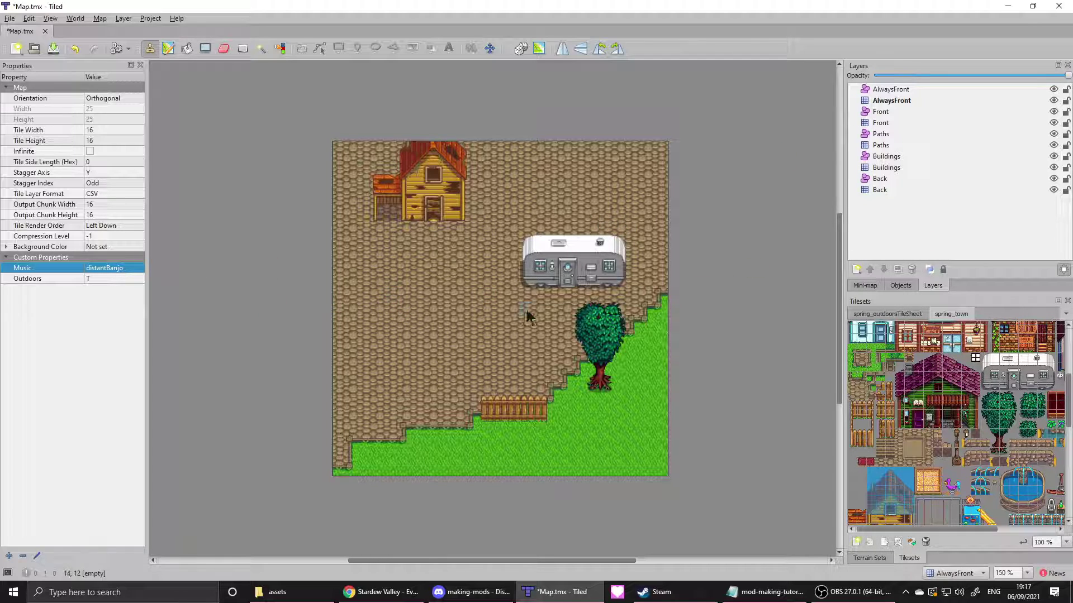
- Switch to Chrome and read through the wiki's map properties table as far as the tile properties section
{"action": "left_click", "coordinate": [411, 598]}
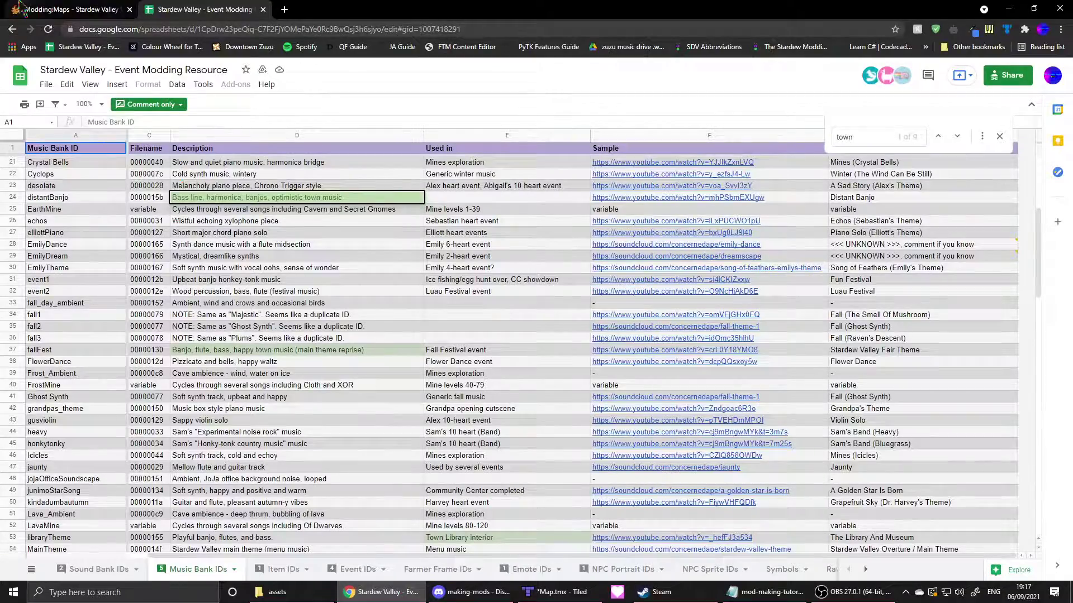
{"action": "left_click", "coordinate": [89, 7]}
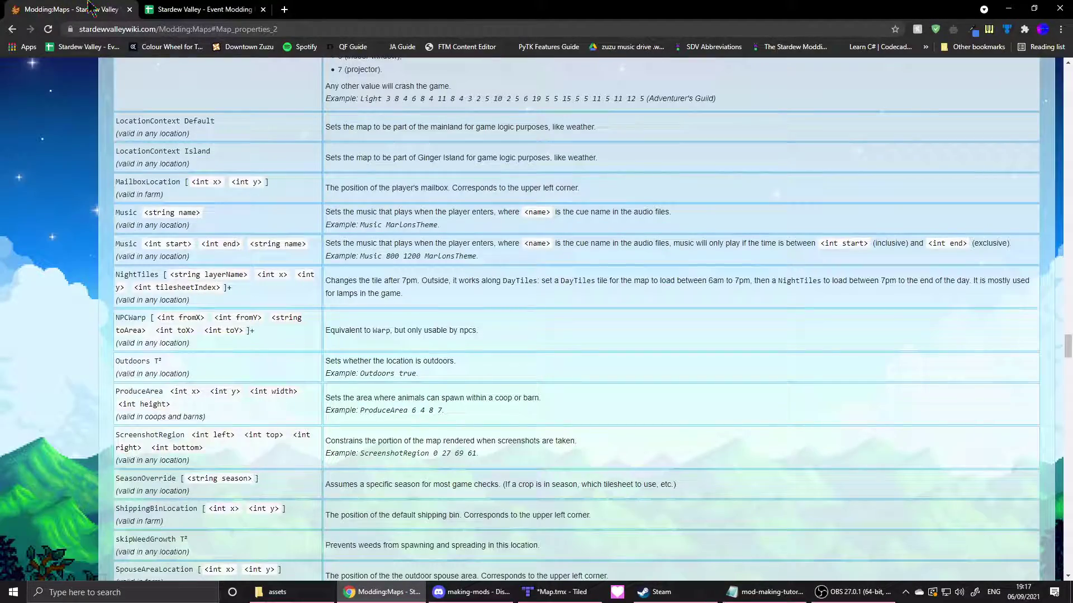
{"action": "scroll", "coordinate": [290, 347], "scroll_direction": "up", "scroll_amount": 7}
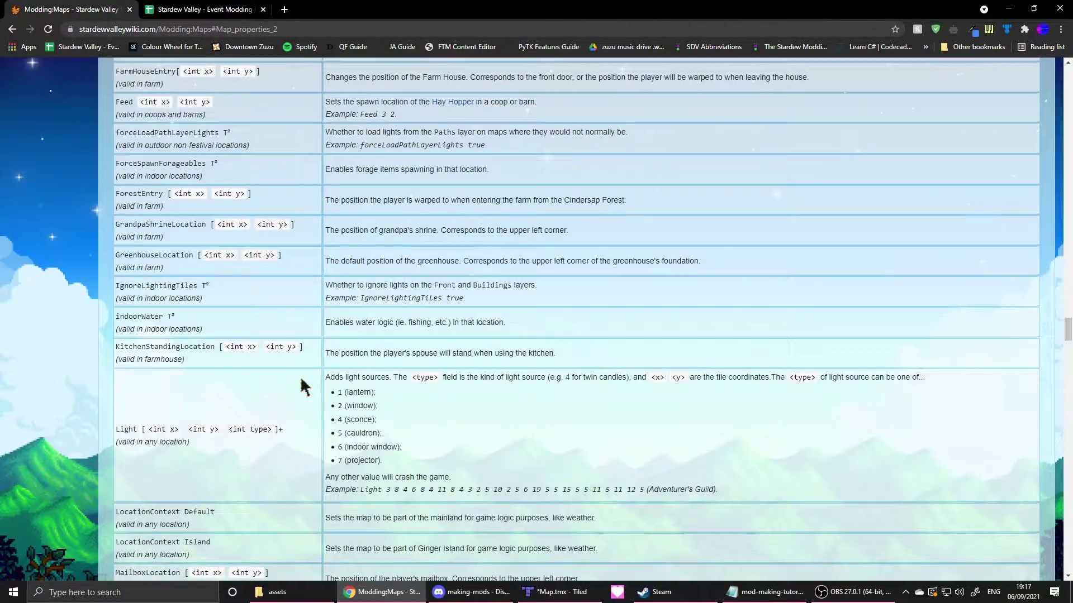
{"action": "scroll", "coordinate": [396, 355], "scroll_direction": "up", "scroll_amount": 3}
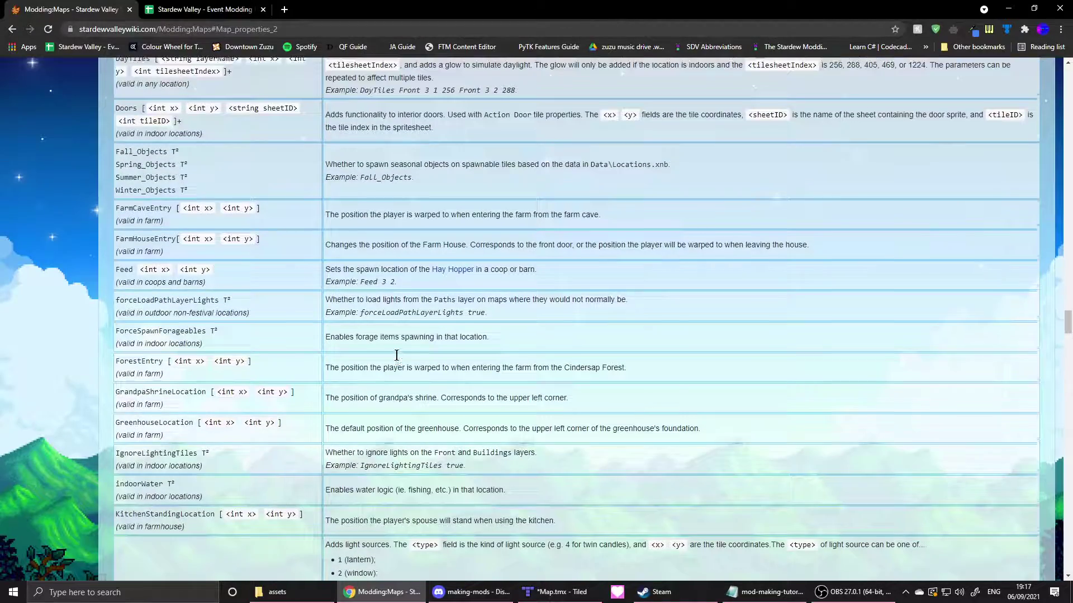
{"action": "scroll", "coordinate": [393, 367], "scroll_direction": "up", "scroll_amount": 5}
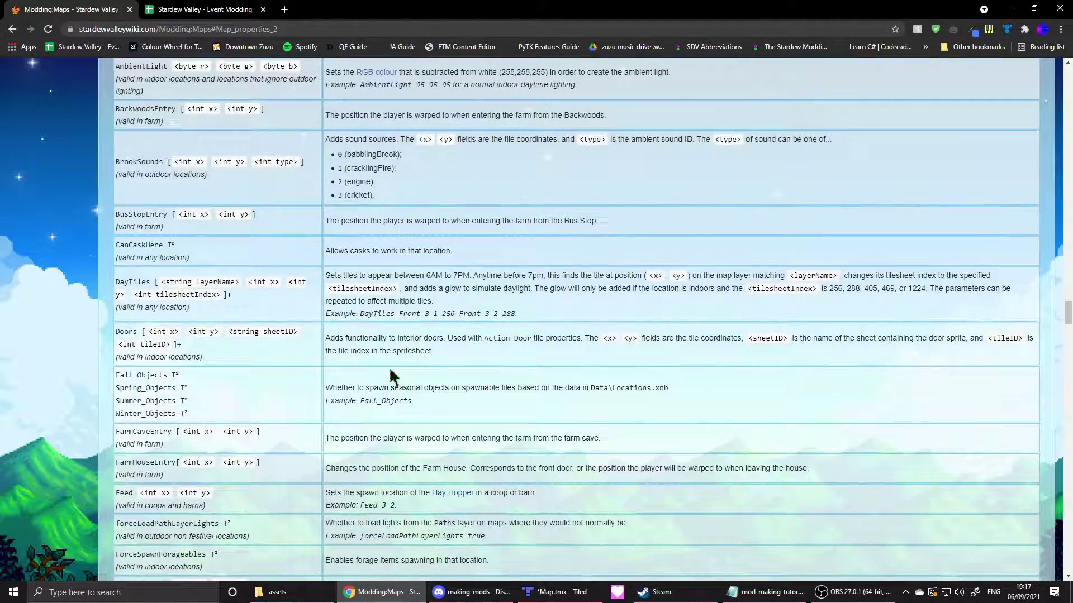
{"action": "scroll", "coordinate": [391, 377], "scroll_direction": "up", "scroll_amount": 1}
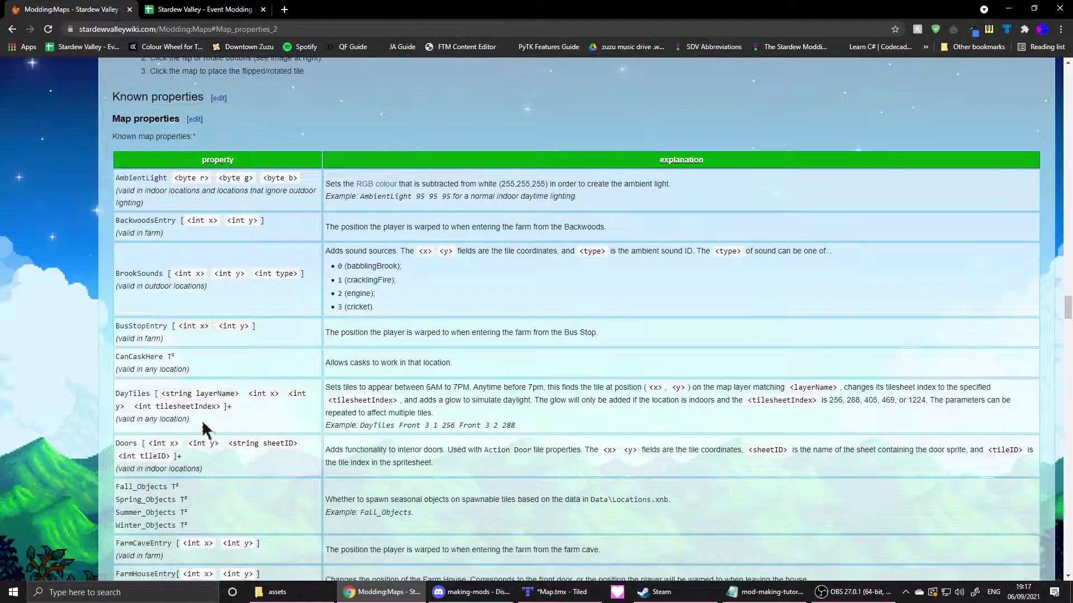
{"action": "scroll", "coordinate": [204, 430], "scroll_direction": "down", "scroll_amount": 20}
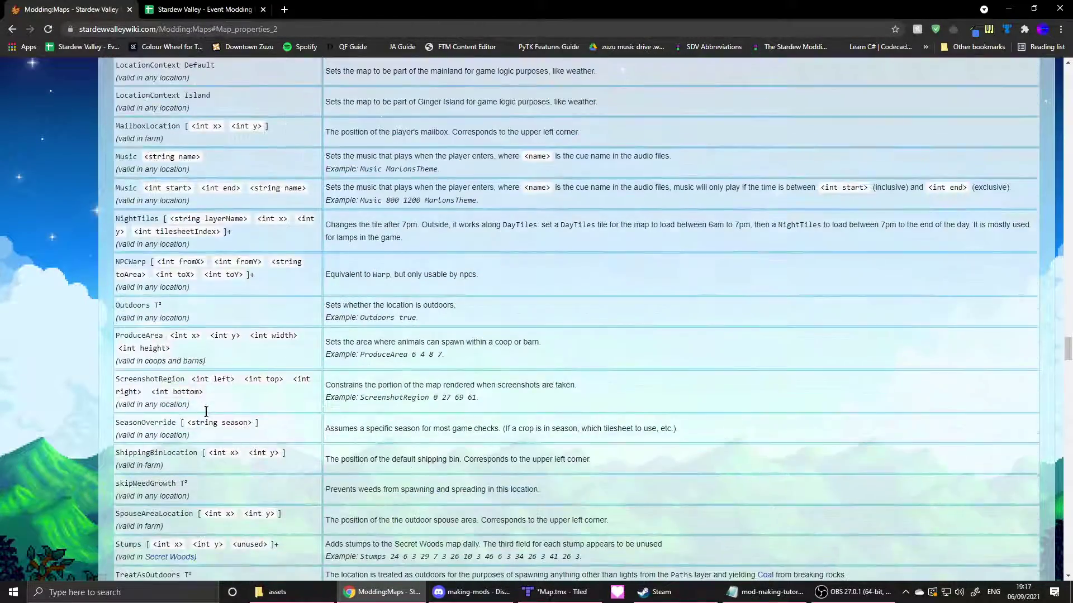
{"action": "scroll", "coordinate": [206, 411], "scroll_direction": "down", "scroll_amount": 4}
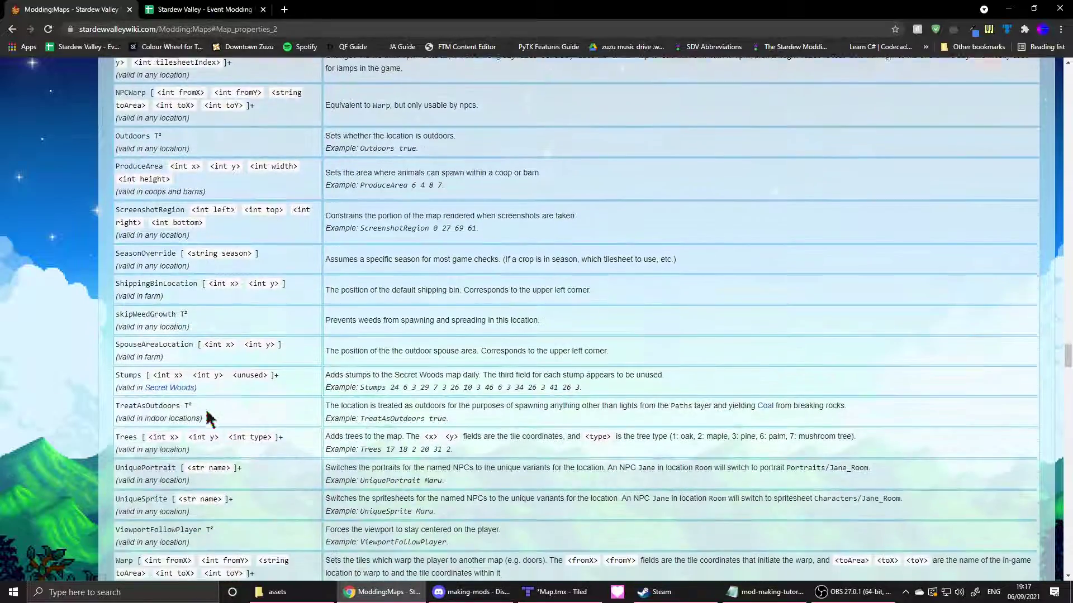
{"action": "scroll", "coordinate": [208, 419], "scroll_direction": "down", "scroll_amount": 2}
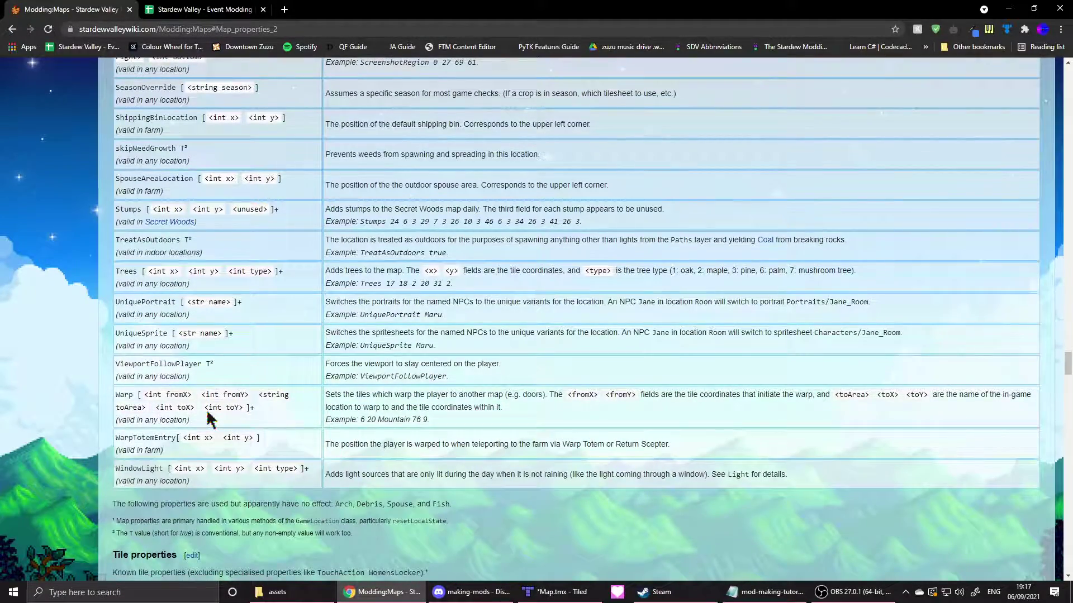
{"action": "scroll", "coordinate": [210, 418], "scroll_direction": "up", "scroll_amount": 5}
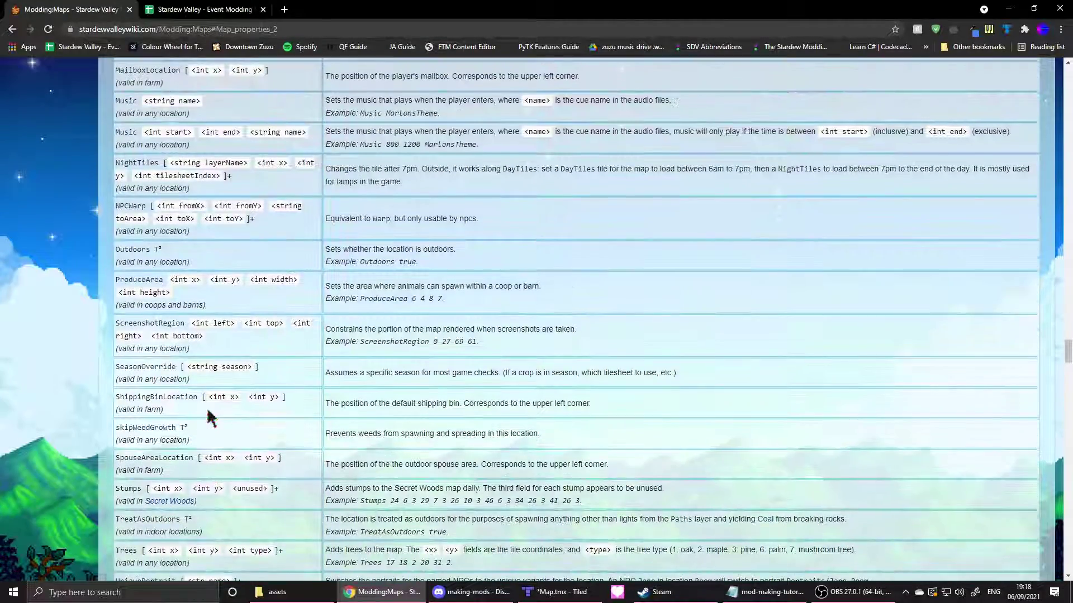
{"action": "scroll", "coordinate": [210, 417], "scroll_direction": "up", "scroll_amount": 1}
{"action": "scroll", "coordinate": [211, 413], "scroll_direction": "up", "scroll_amount": 1}
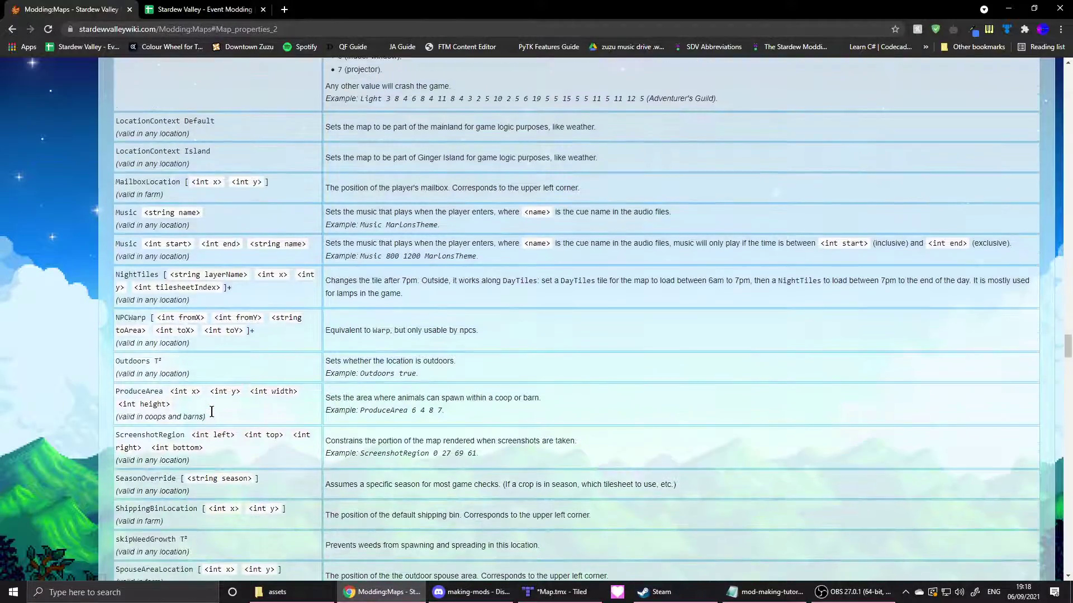
{"action": "scroll", "coordinate": [211, 412], "scroll_direction": "up", "scroll_amount": 7}
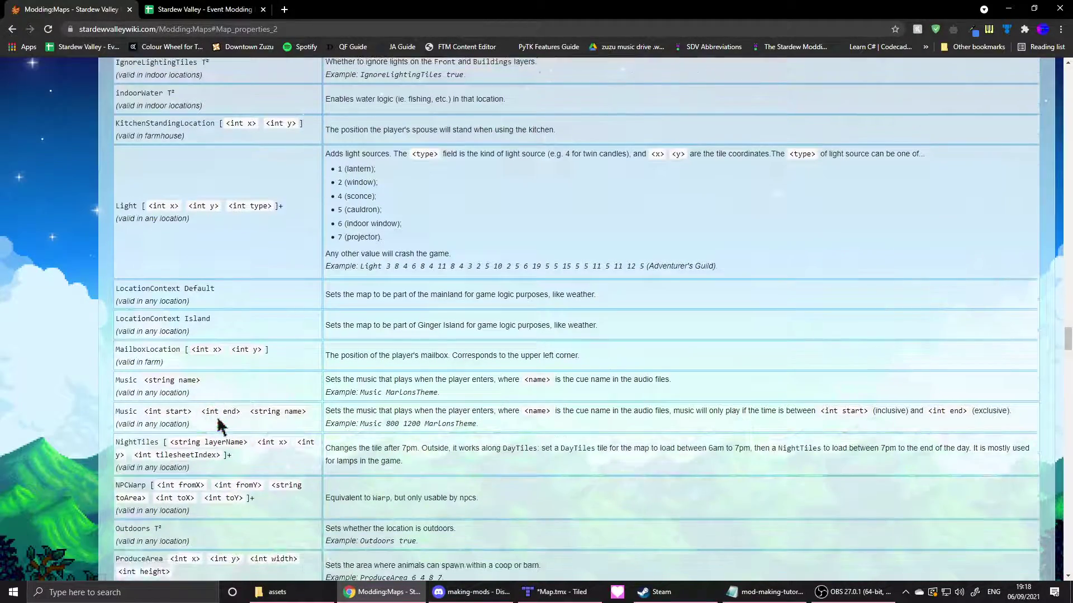
{"action": "scroll", "coordinate": [301, 357], "scroll_direction": "up", "scroll_amount": 2}
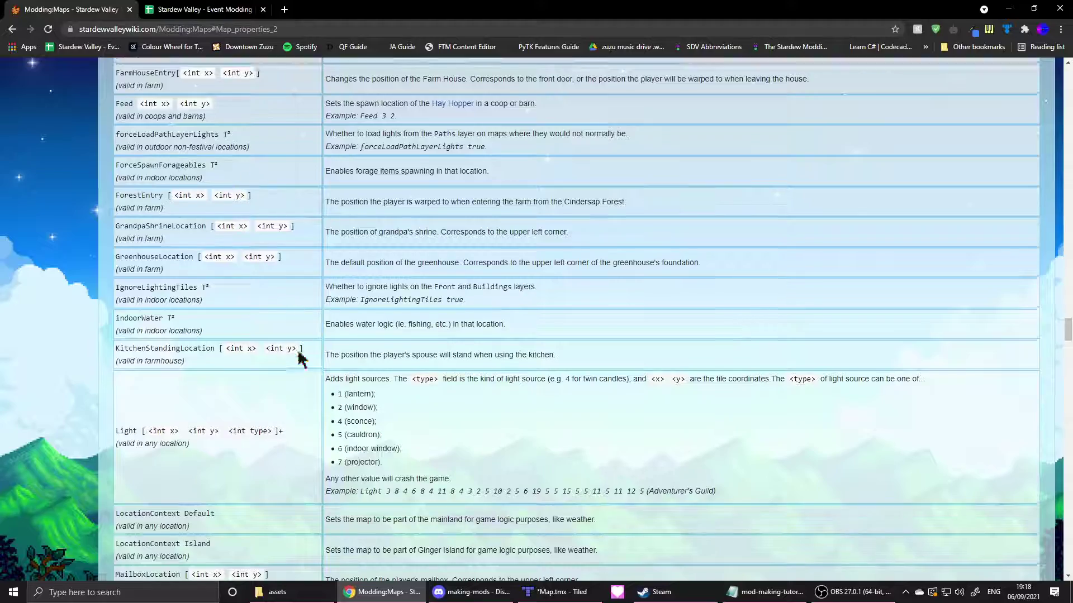
{"action": "scroll", "coordinate": [309, 376], "scroll_direction": "up", "scroll_amount": 1}
{"action": "scroll", "coordinate": [318, 363], "scroll_direction": "down", "scroll_amount": 15}
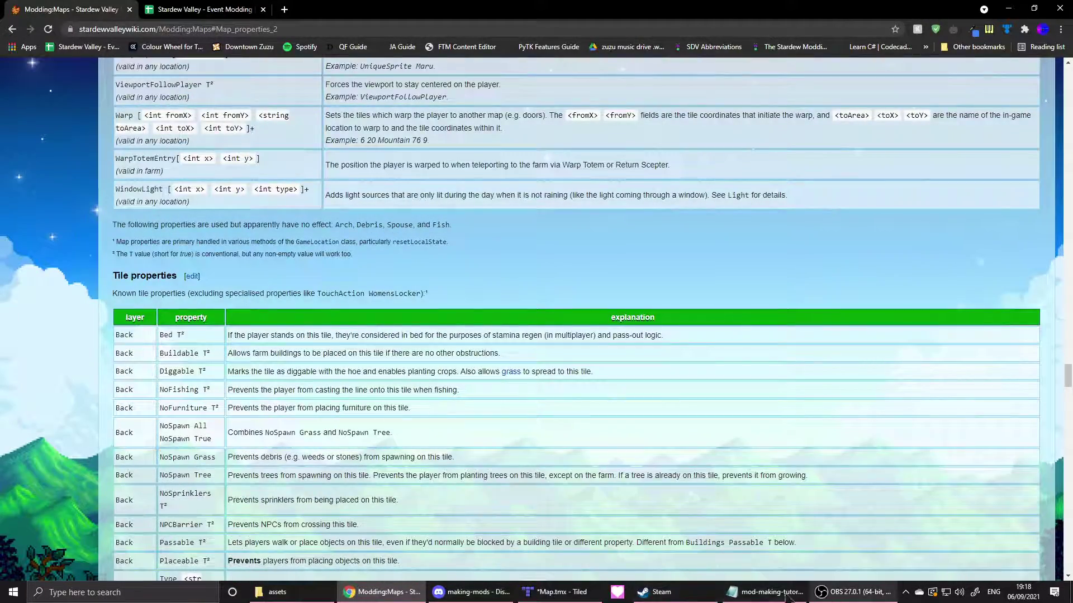
- Switch back to Tiled and activate the Insert Rectangle tool on the Buildings object layer
{"action": "left_click", "coordinate": [529, 593]}
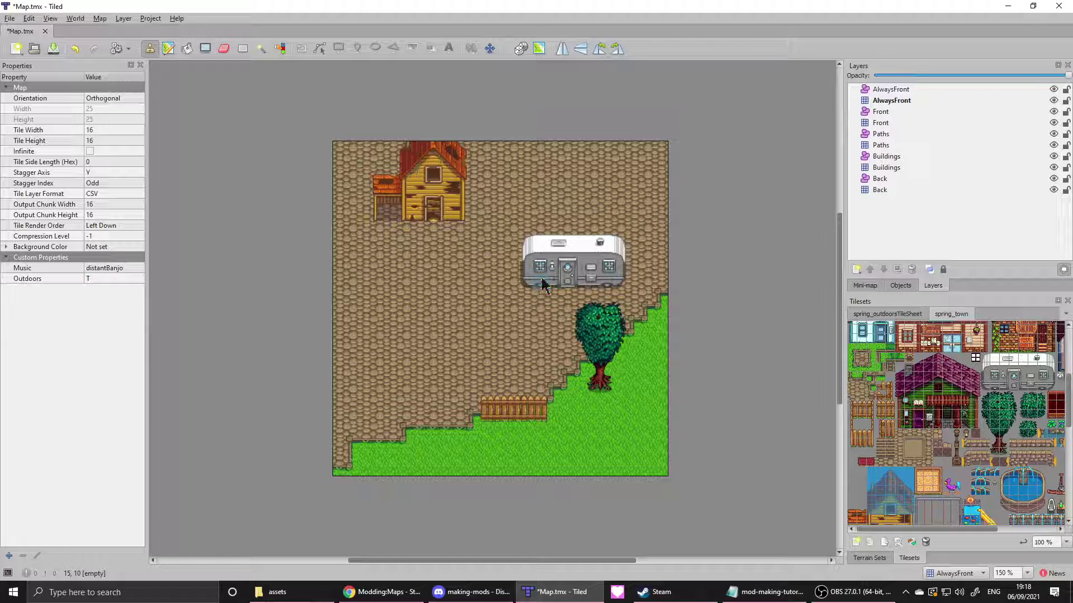
{"action": "left_click", "coordinate": [884, 168]}
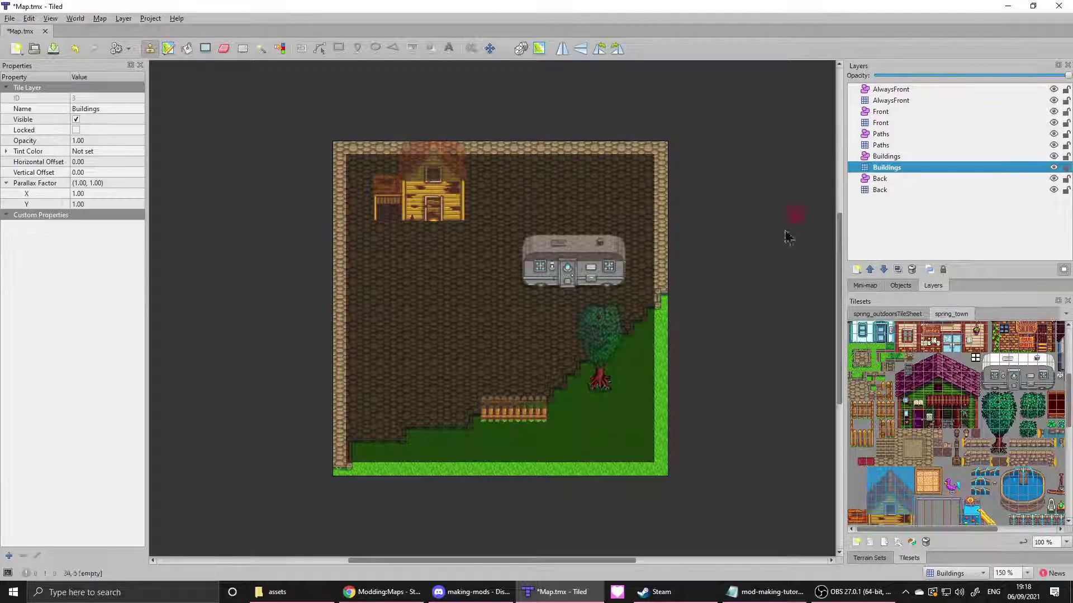
{"action": "left_click", "coordinate": [892, 157]}
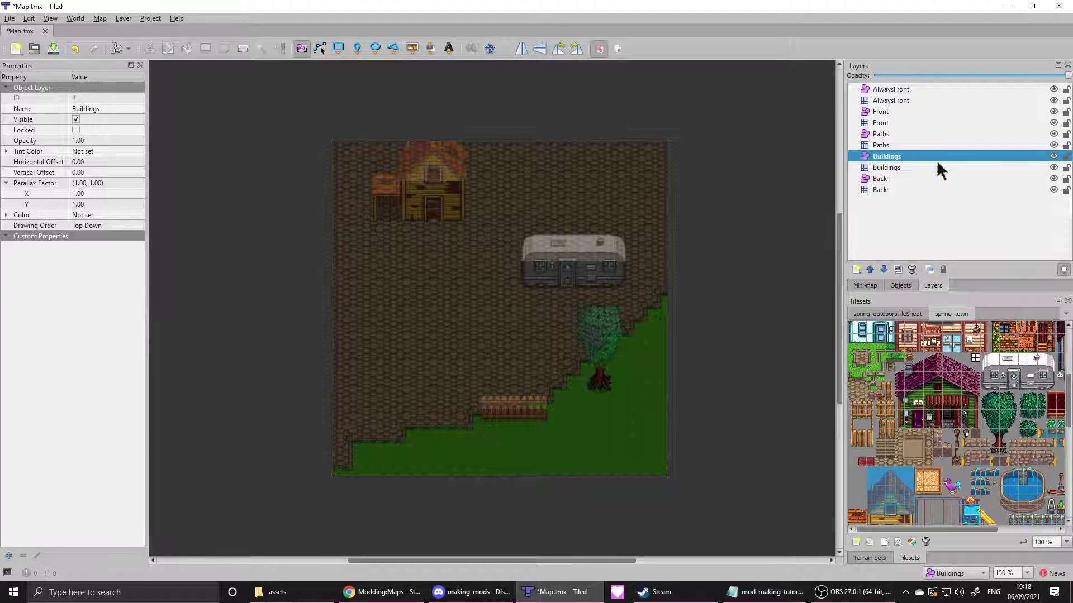
{"action": "left_click", "coordinate": [877, 167]}
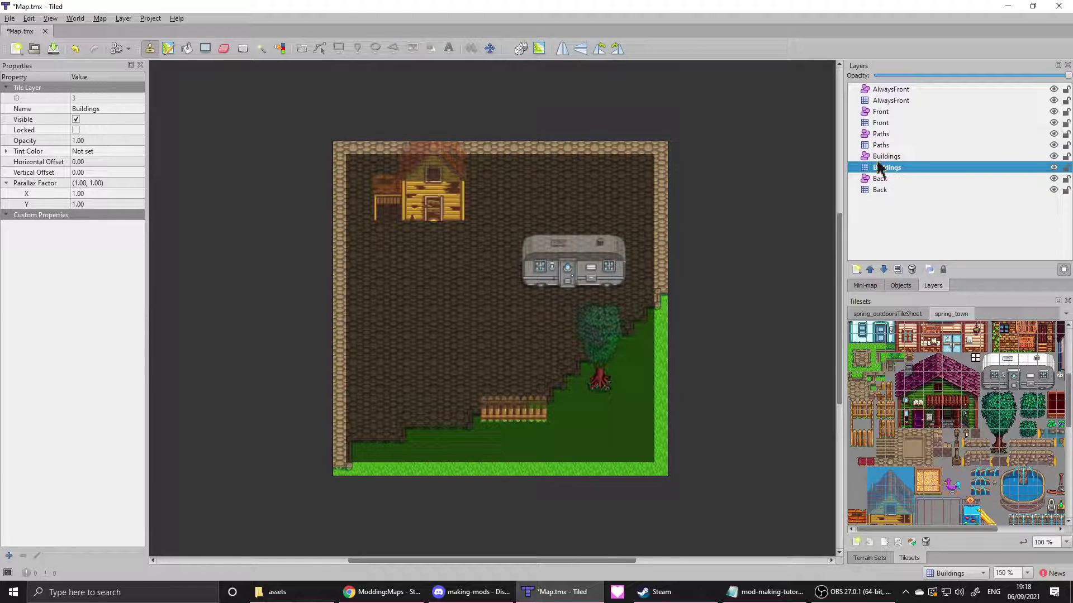
{"action": "left_click", "coordinate": [906, 158]}
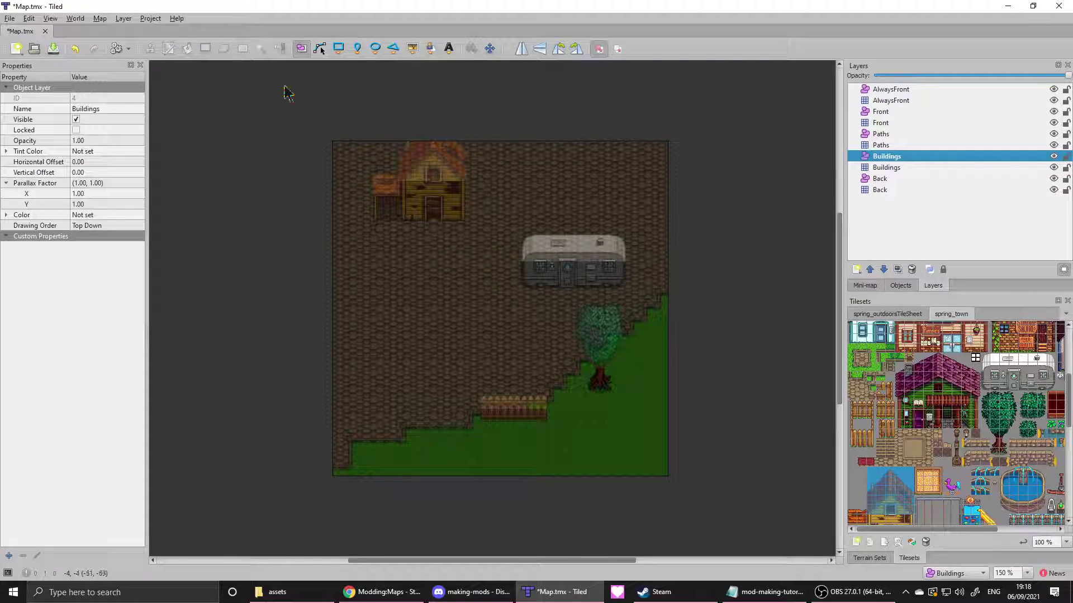
{"action": "left_click", "coordinate": [339, 48]}
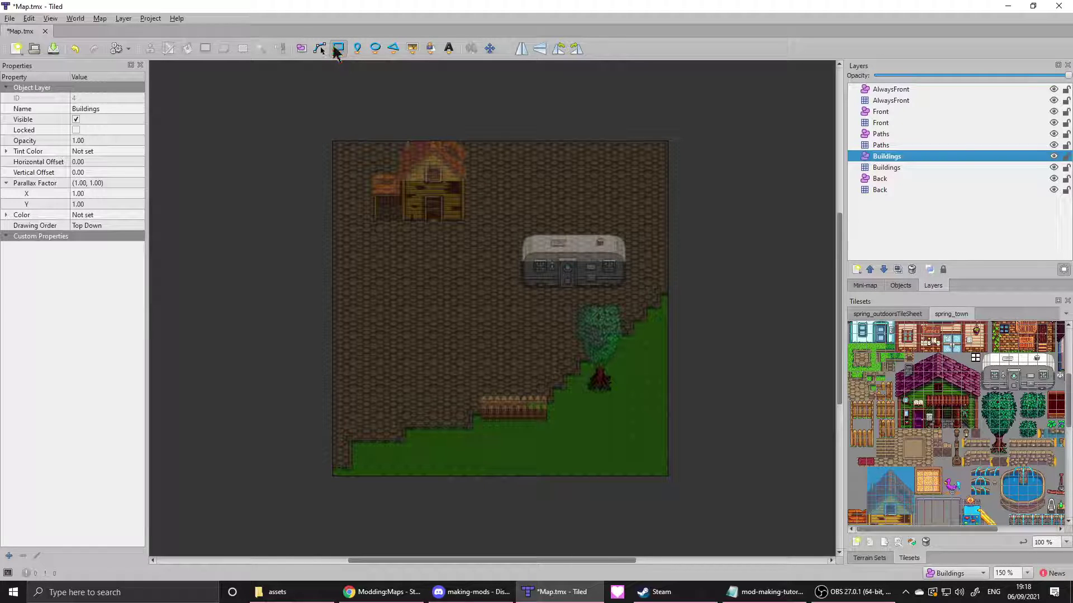
- Turn snapping off, draw a trial rectangle of about 33 × 64 px between the house and the trailer, and undo it
{"action": "left_click", "coordinate": [52, 19]}
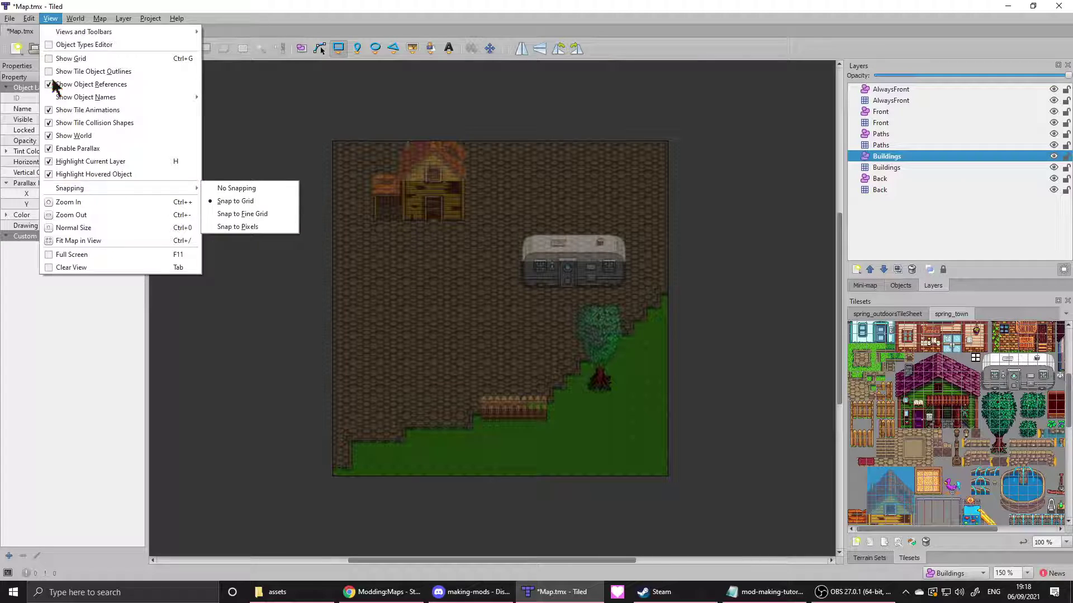
{"action": "mouse_move", "coordinate": [115, 189]}
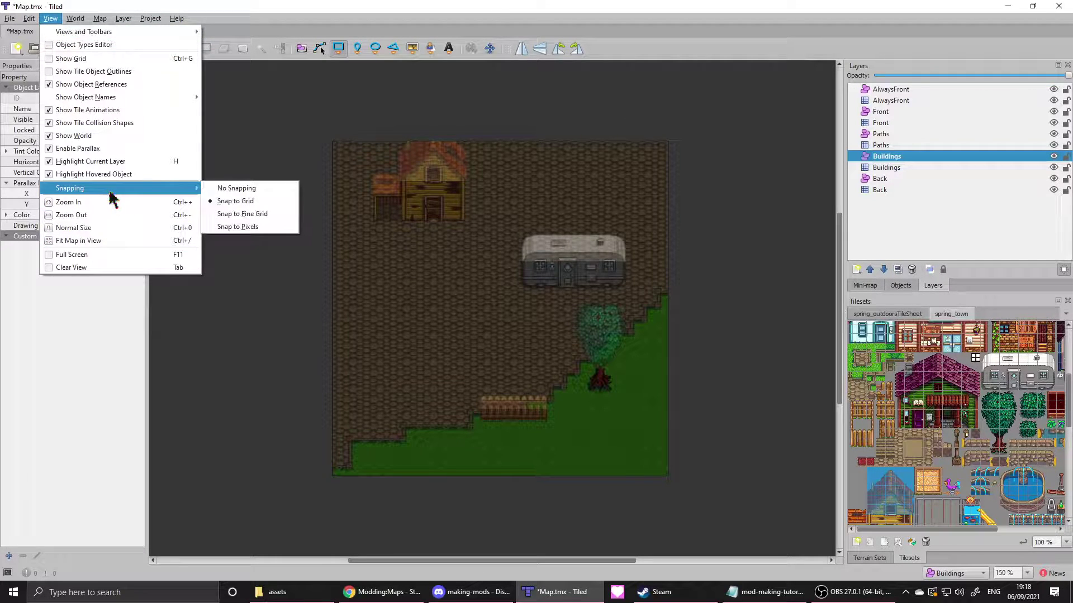
{"action": "left_click", "coordinate": [263, 202]}
{"action": "left_click_drag", "start_coordinate": [473, 260], "coordinate": [501, 314]}
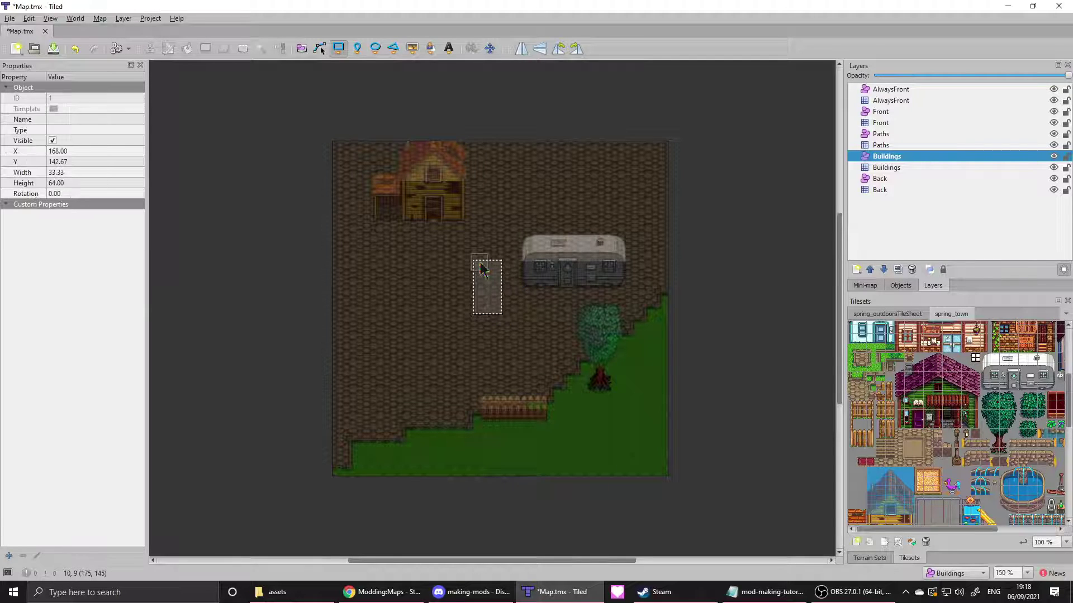
{"action": "key", "text": "ctrl+z"}
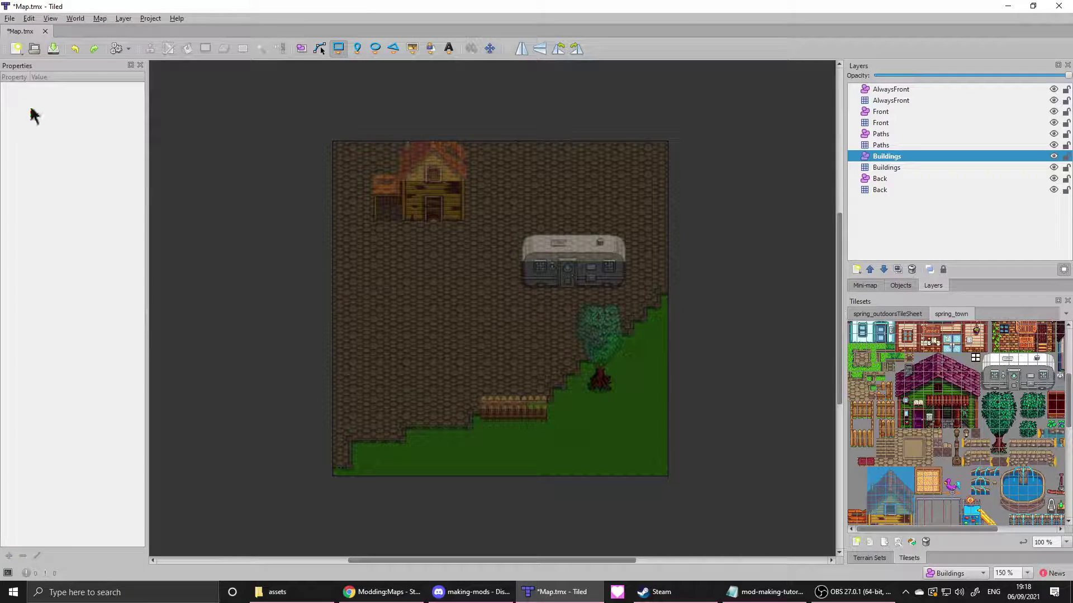
- Enable Snap to Grid and draw a 16 × 16 rectangle object at X 80, Y 80 on the house wall beside the door
{"action": "left_click", "coordinate": [100, 18]}
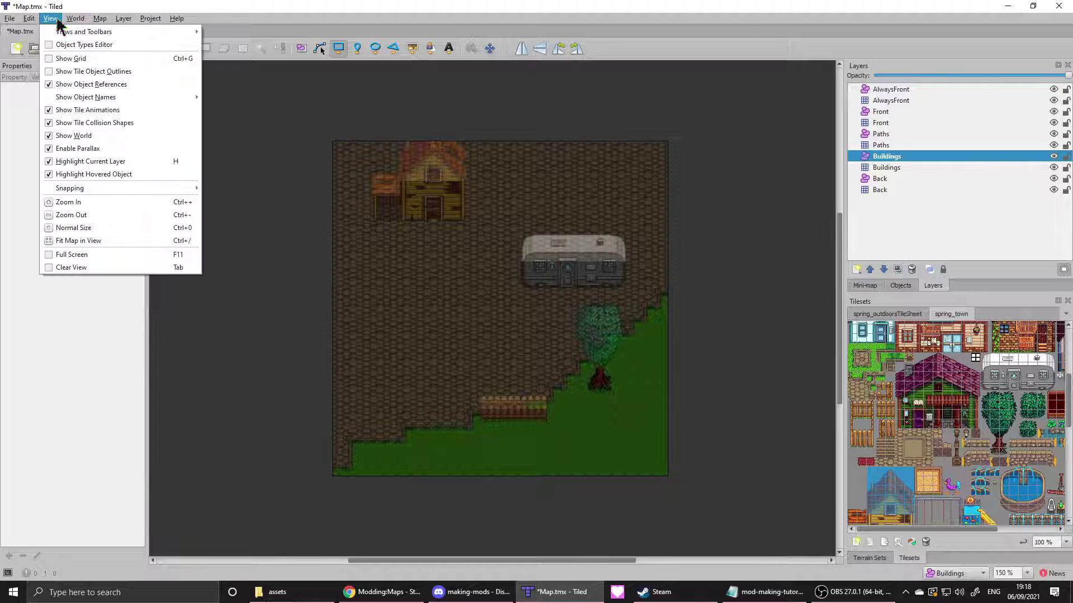
{"action": "mouse_move", "coordinate": [115, 189]}
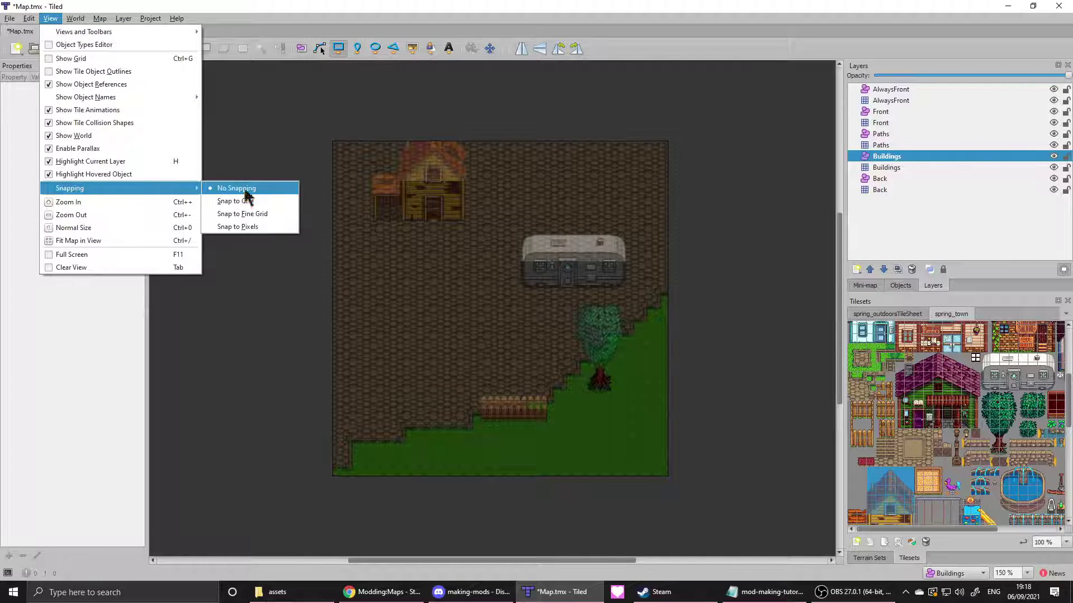
{"action": "left_click", "coordinate": [244, 192]}
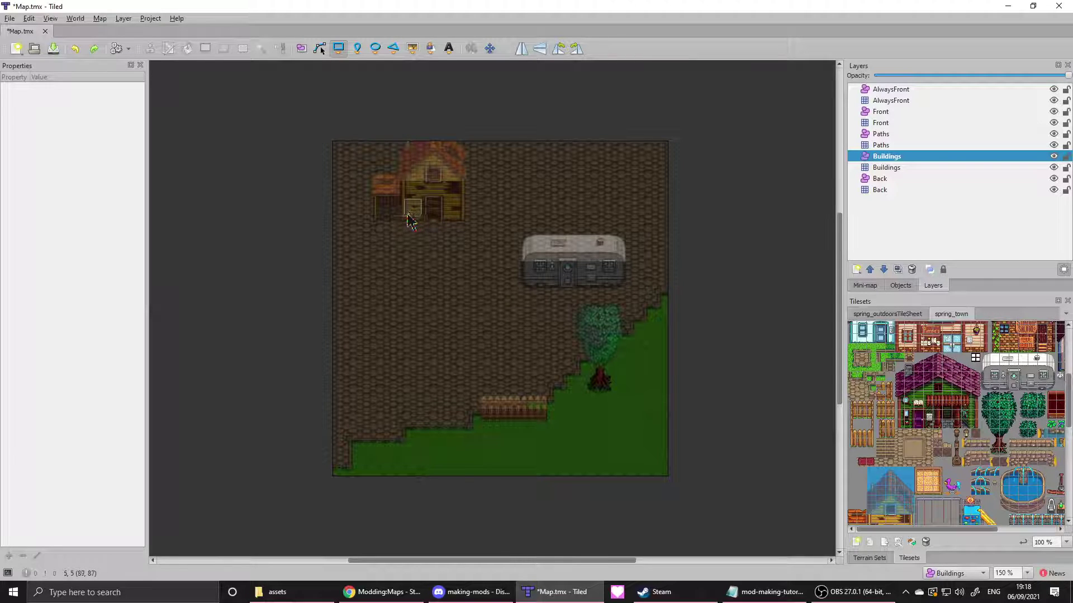
{"action": "left_click_drag", "start_coordinate": [399, 208], "coordinate": [413, 222]}
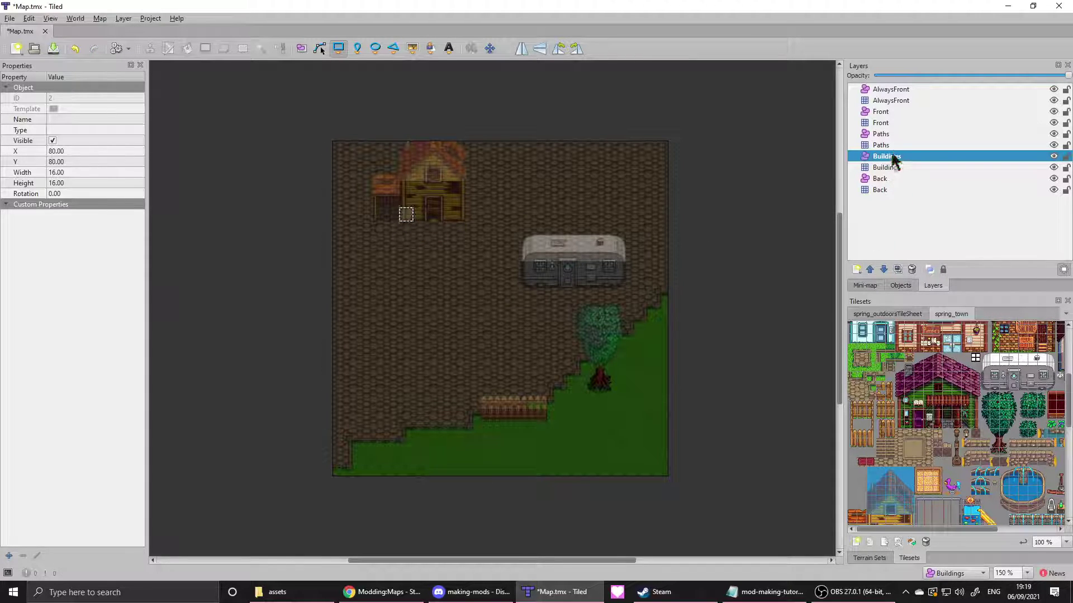
- Name the 16 × 16 rectangle object beside the house door TileData
{"action": "left_click", "coordinate": [301, 48]}
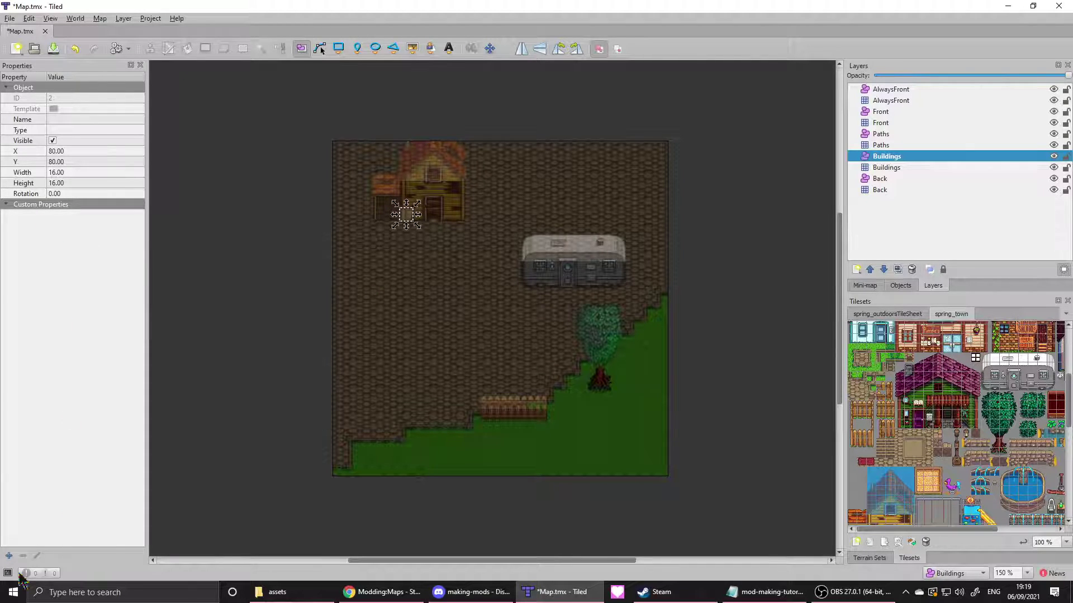
{"action": "left_click", "coordinate": [67, 120]}
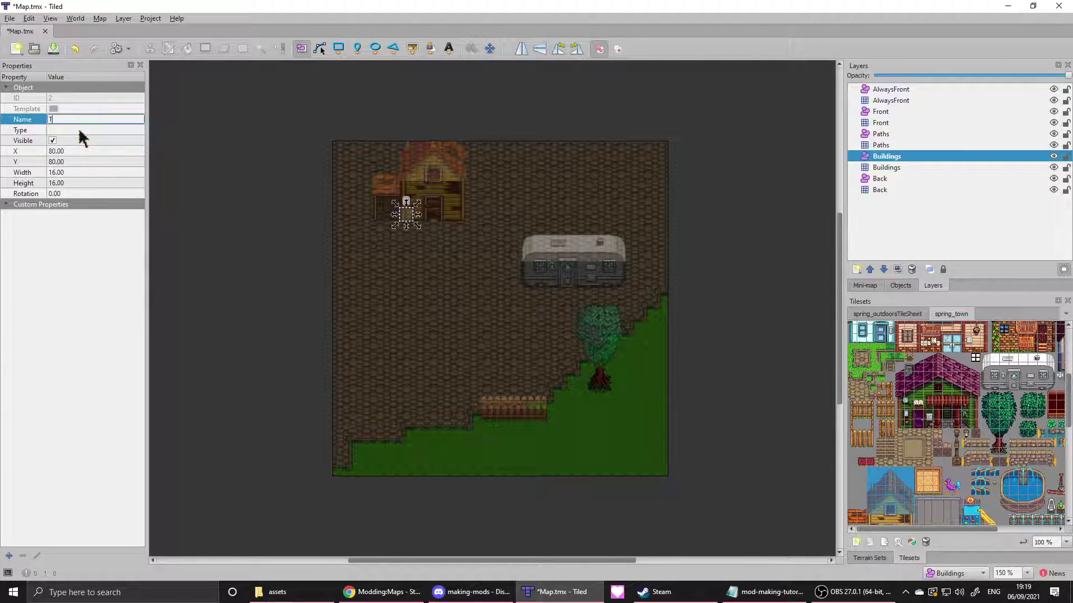
{"action": "type", "text": "TileData"}
{"action": "key", "text": "Return"}
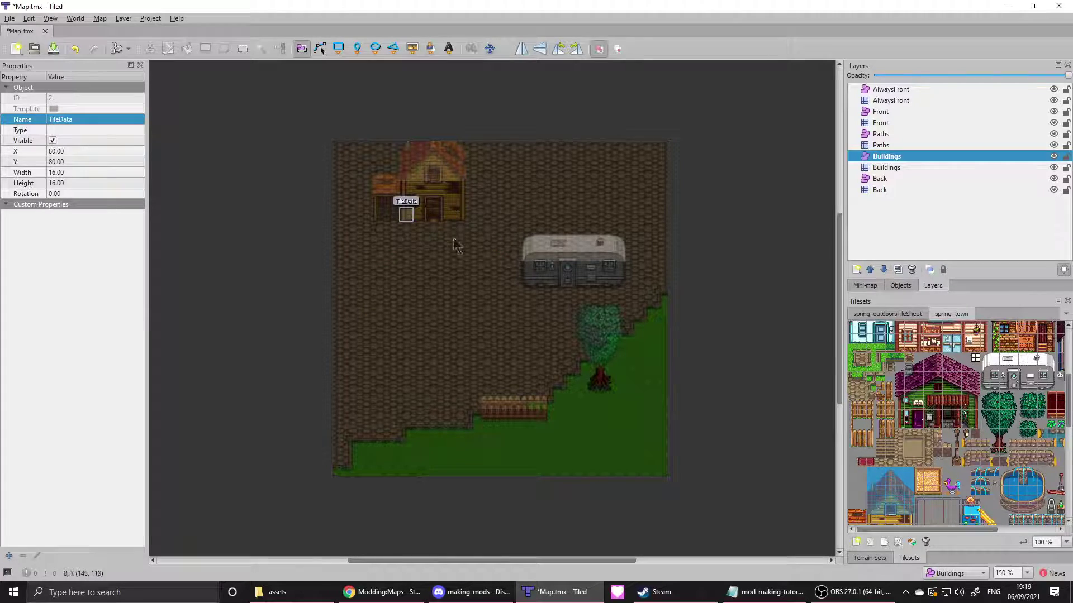
- Add a string custom property Action to the TileData object with the value "Dialogue The building looks pretty abandoned."
{"action": "left_click", "coordinate": [9, 556]}
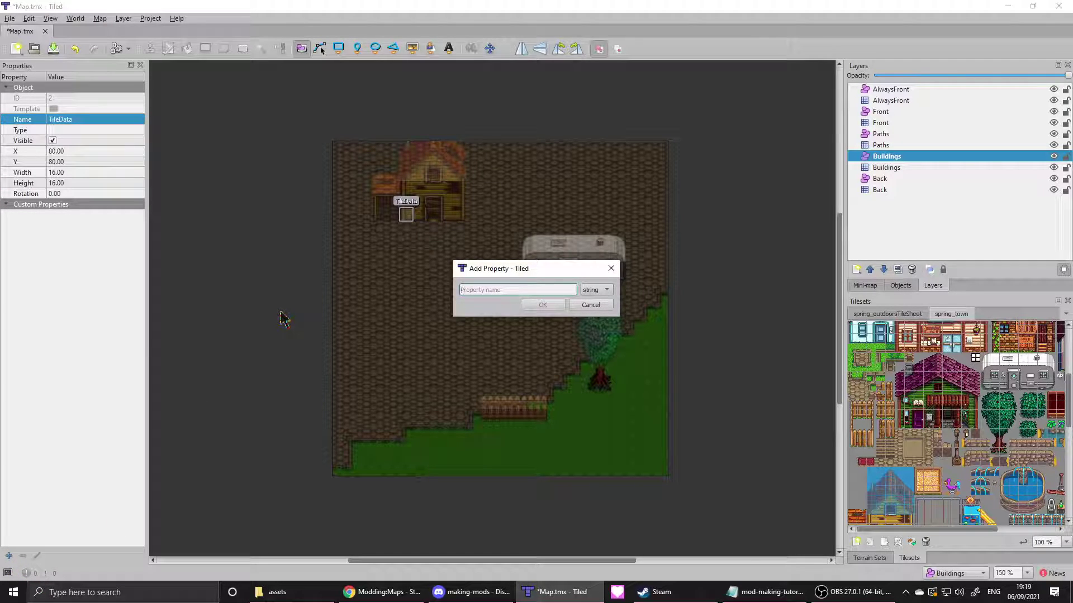
{"action": "type", "text": "Action"}
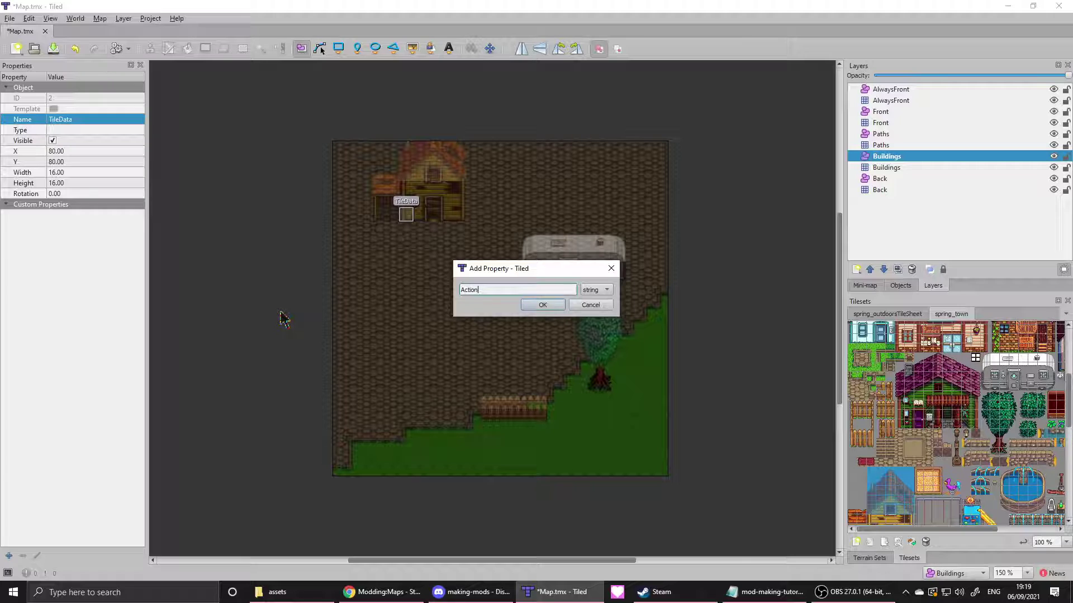
{"action": "key", "text": "Return"}
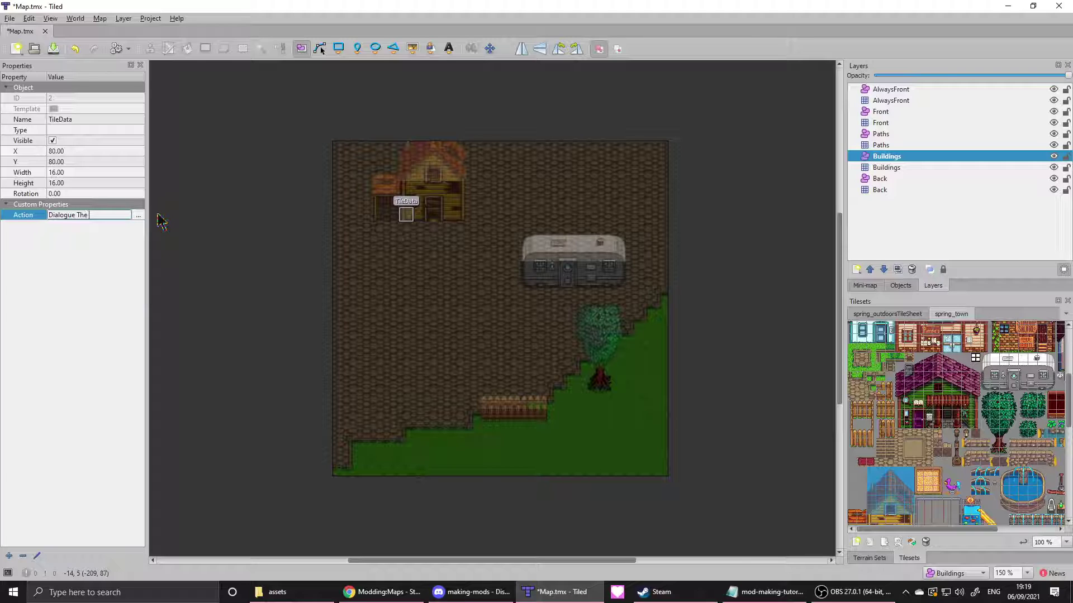
{"action": "type", "text": "oks pretty abandoned."}
{"action": "key", "text": "Return"}
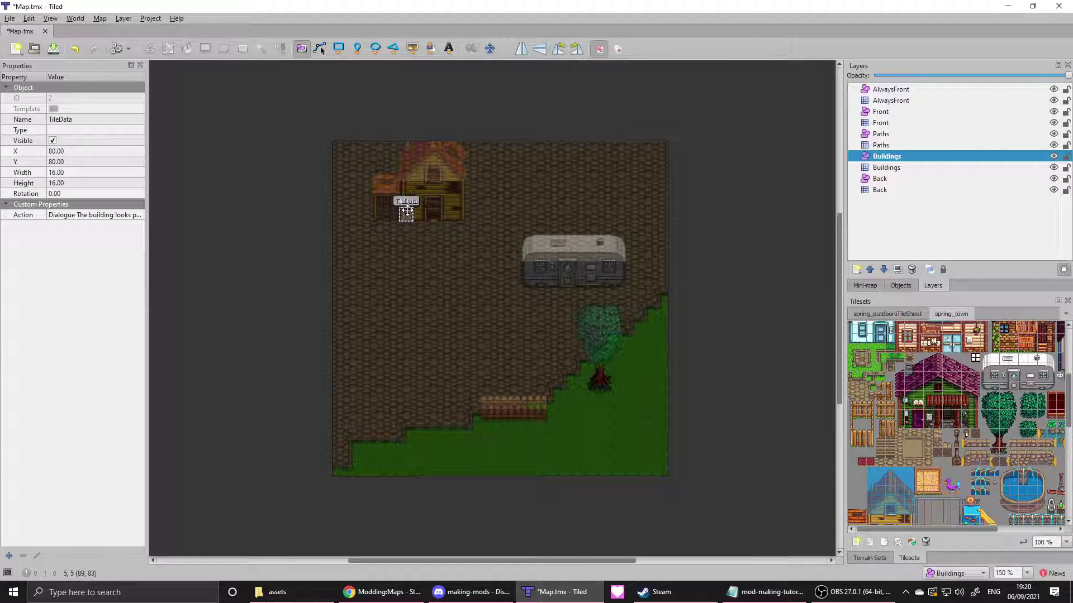
- Copy the TileData object and paste five or more copies side by side along the house's bottom wall tiles, reaching X 144, Y 80
{"action": "left_click", "coordinate": [406, 212]}
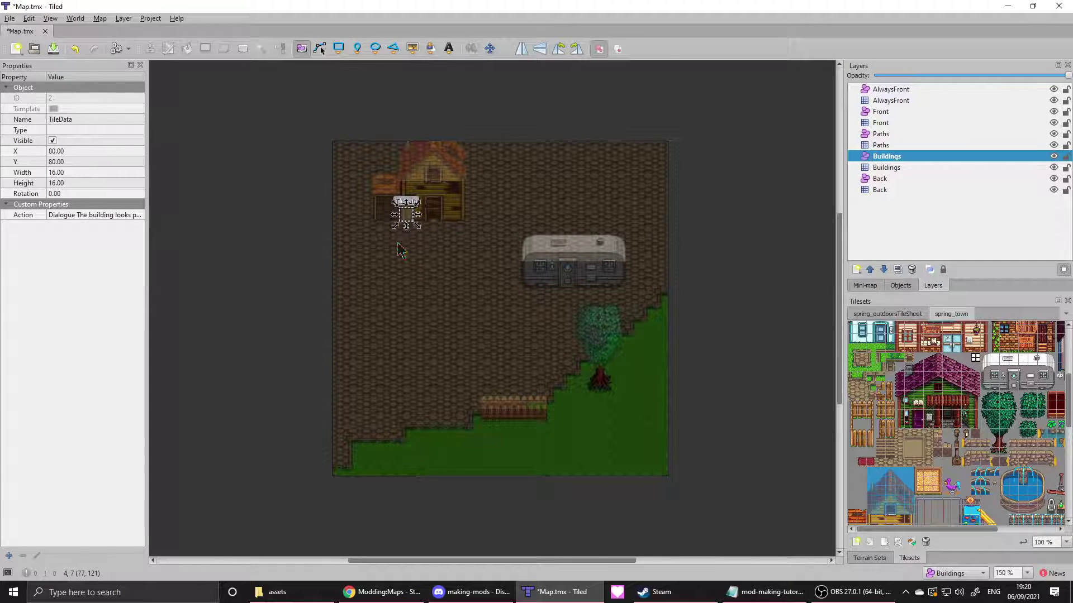
{"action": "key", "text": "ctrl+v"}
{"action": "key", "text": "ctrl+v"}
{"action": "key", "text": "ctrl+v"}
{"action": "key", "text": "ctrl+v"}
{"action": "key", "text": "ctrl+v"}
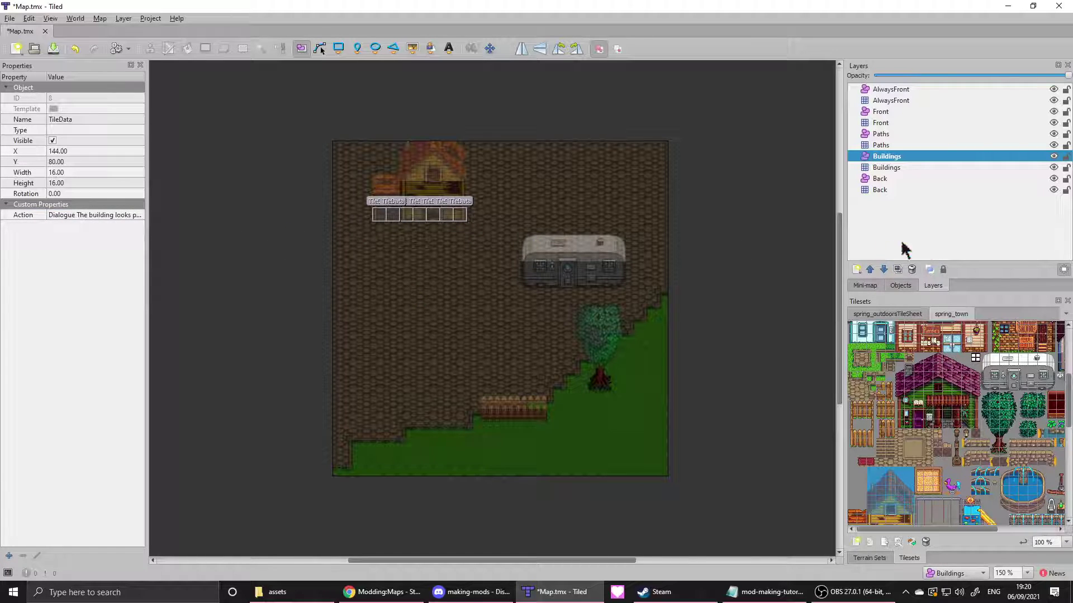
{"action": "left_click", "coordinate": [920, 245]}
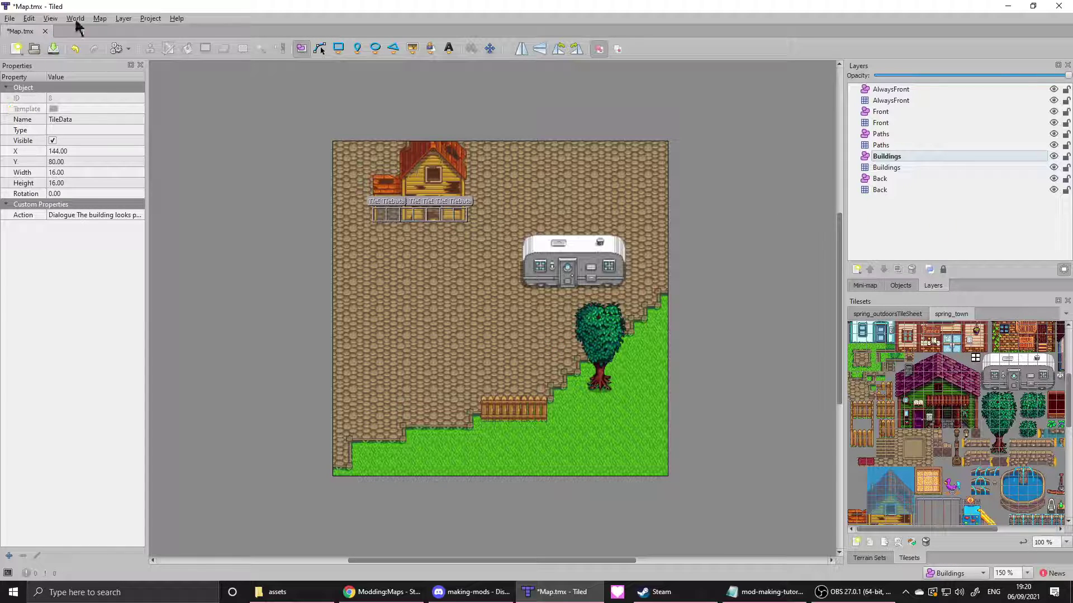
- Open the map's properties and add an empty string custom property named Warp
{"action": "left_click", "coordinate": [101, 19]}
{"action": "left_click", "coordinate": [132, 154]}
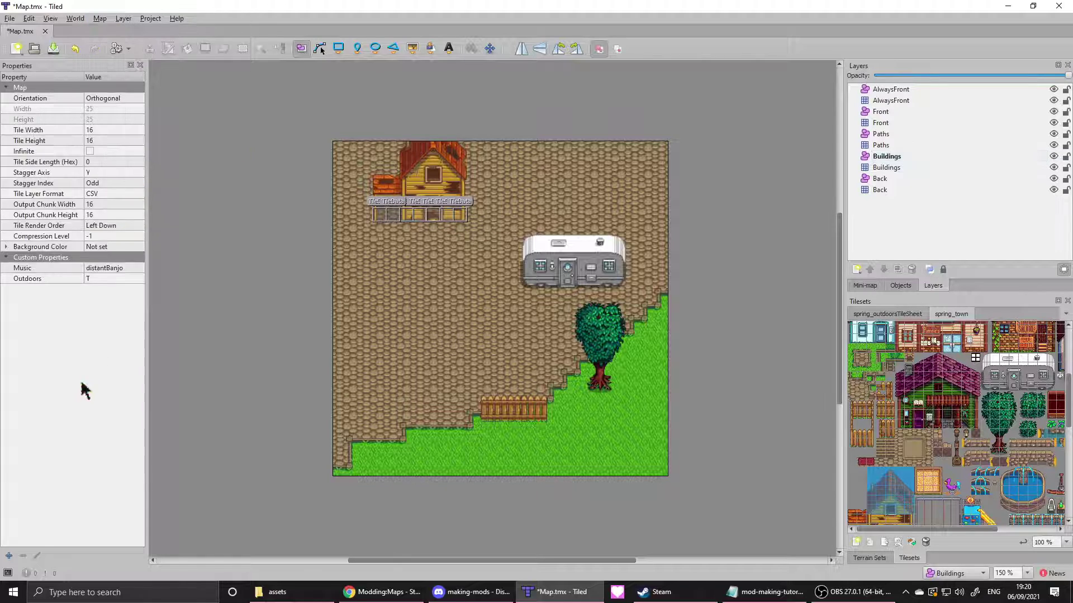
{"action": "left_click", "coordinate": [9, 557]}
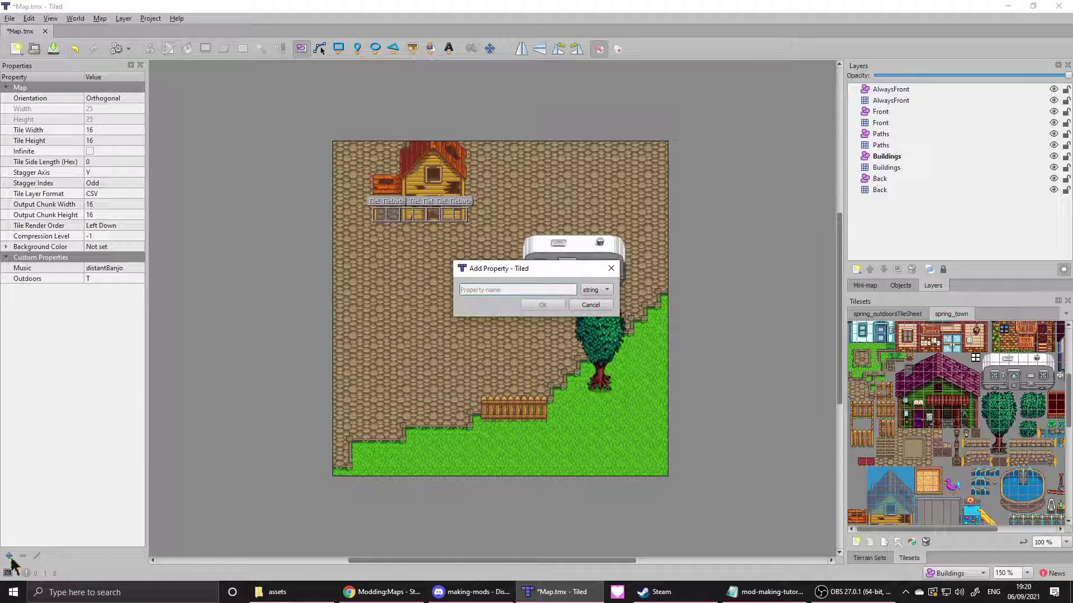
{"action": "type", "text": "Warp"}
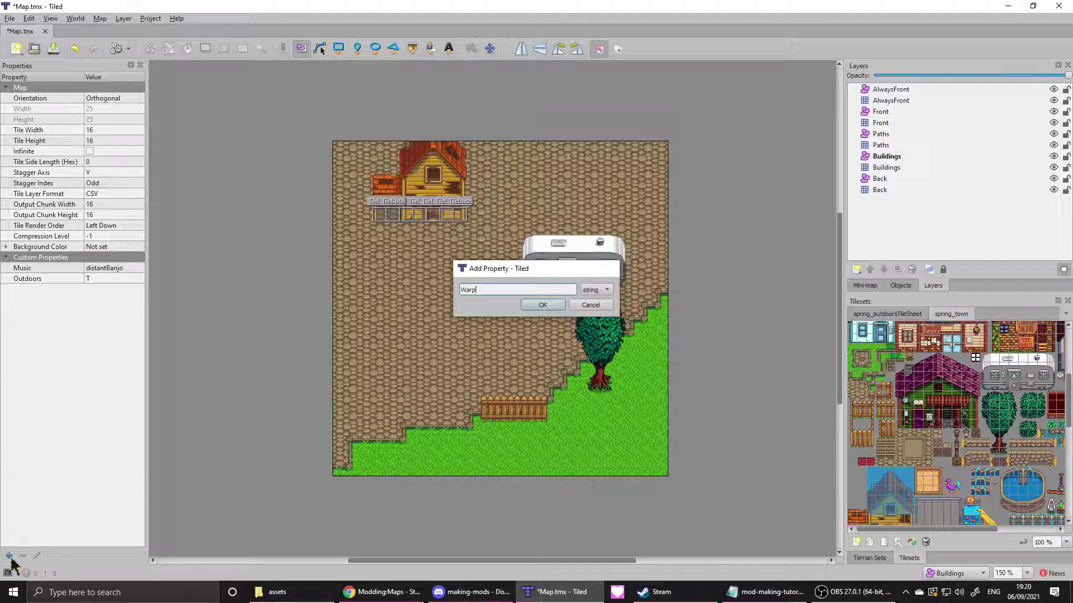
{"action": "key", "text": "Return"}
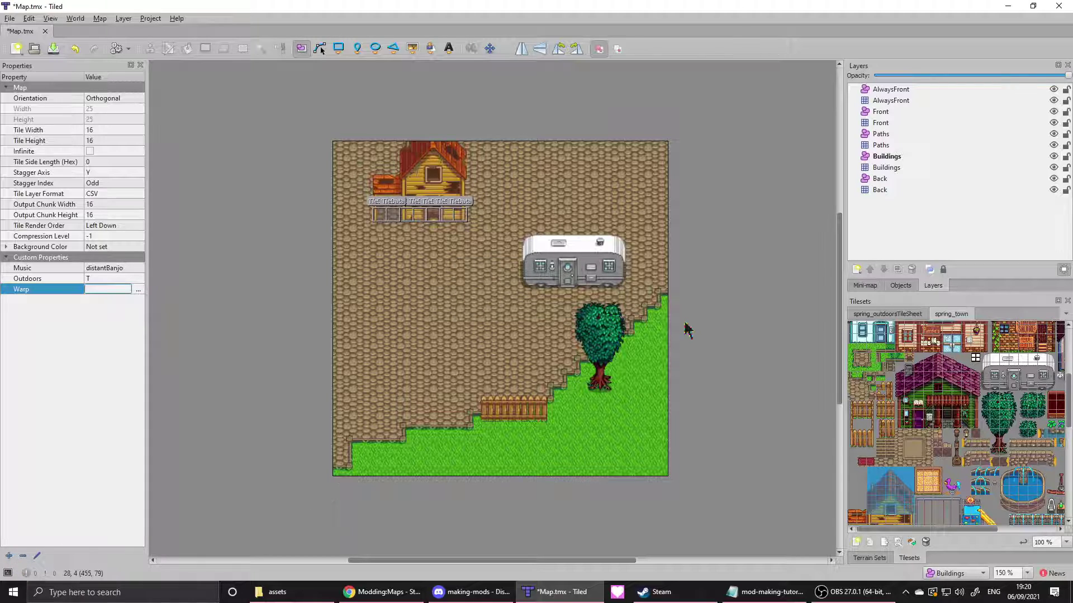
{"action": "left_click", "coordinate": [524, 395]}
- Switch to the Modding:Maps wiki page in the browser and read the Warp map property's syntax, field meanings and example
{"action": "left_click", "coordinate": [382, 592]}
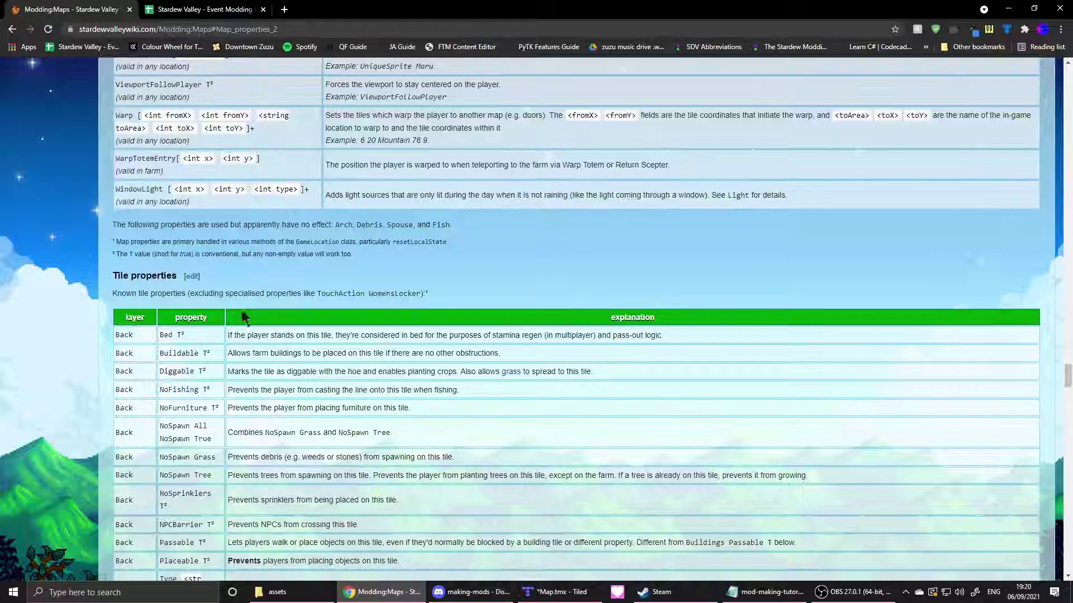
{"action": "scroll", "coordinate": [248, 252], "scroll_direction": "up", "scroll_amount": 3}
{"action": "left_click_drag", "start_coordinate": [117, 395], "coordinate": [249, 421]}
{"action": "left_click", "coordinate": [272, 416]}
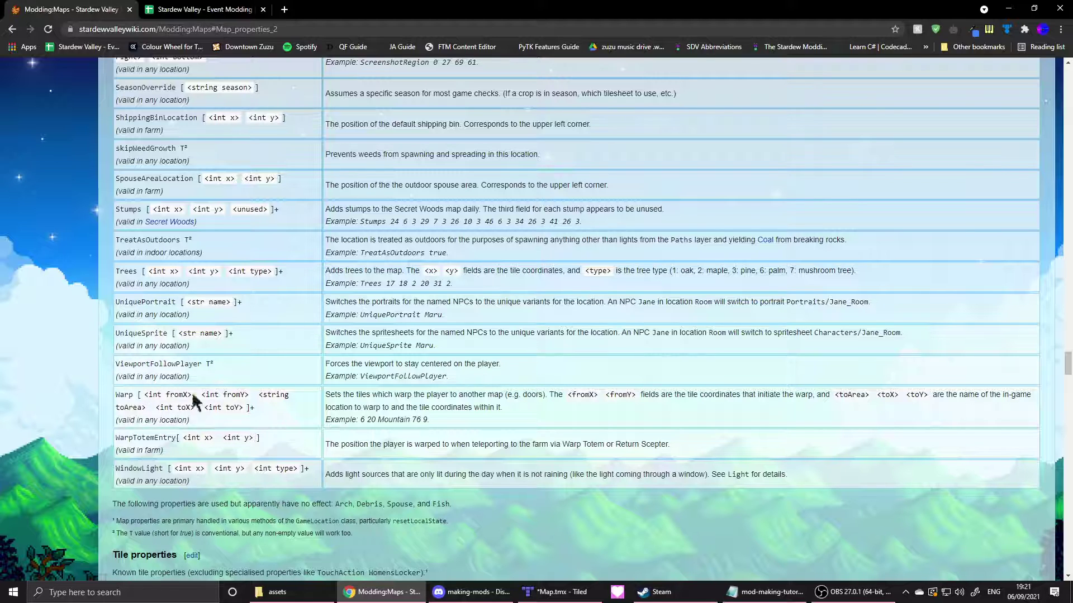
{"action": "left_click_drag", "start_coordinate": [264, 394], "coordinate": [290, 397]}
{"action": "left_click", "coordinate": [355, 403]}
{"action": "double_click", "coordinate": [326, 394]}
{"action": "left_click", "coordinate": [329, 393]}
{"action": "left_click_drag", "start_coordinate": [186, 407], "coordinate": [195, 408]}
{"action": "left_click", "coordinate": [269, 437]}
{"action": "left_click_drag", "start_coordinate": [124, 404], "coordinate": [116, 405]}
{"action": "left_click", "coordinate": [212, 409]}
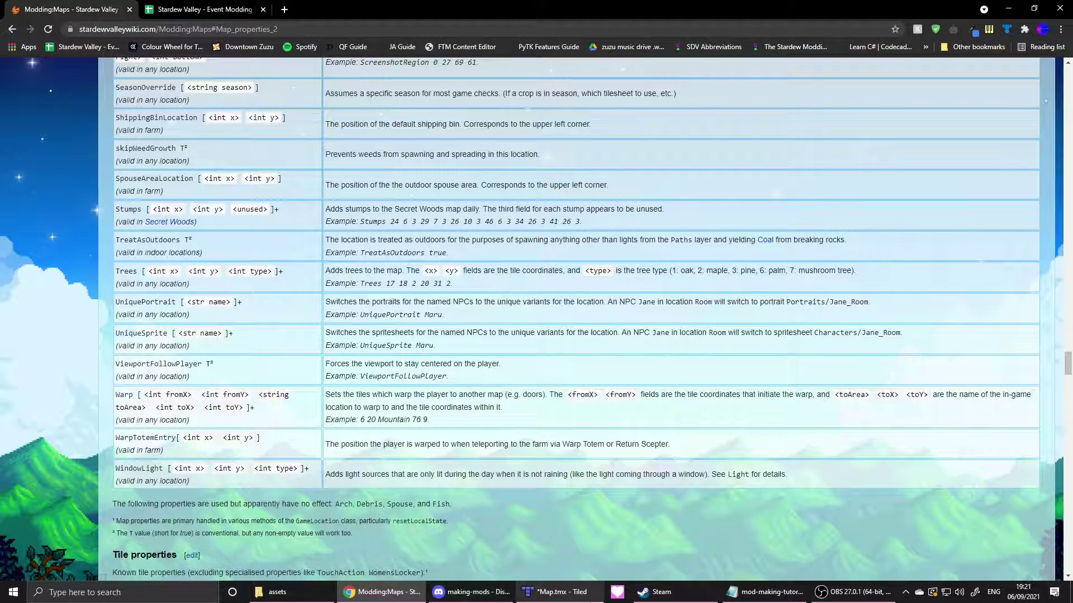
- Open content.json from the Village Tutorial Mod folder and check the custom location's Name and FromMapFile entries
{"action": "left_click", "coordinate": [277, 592]}
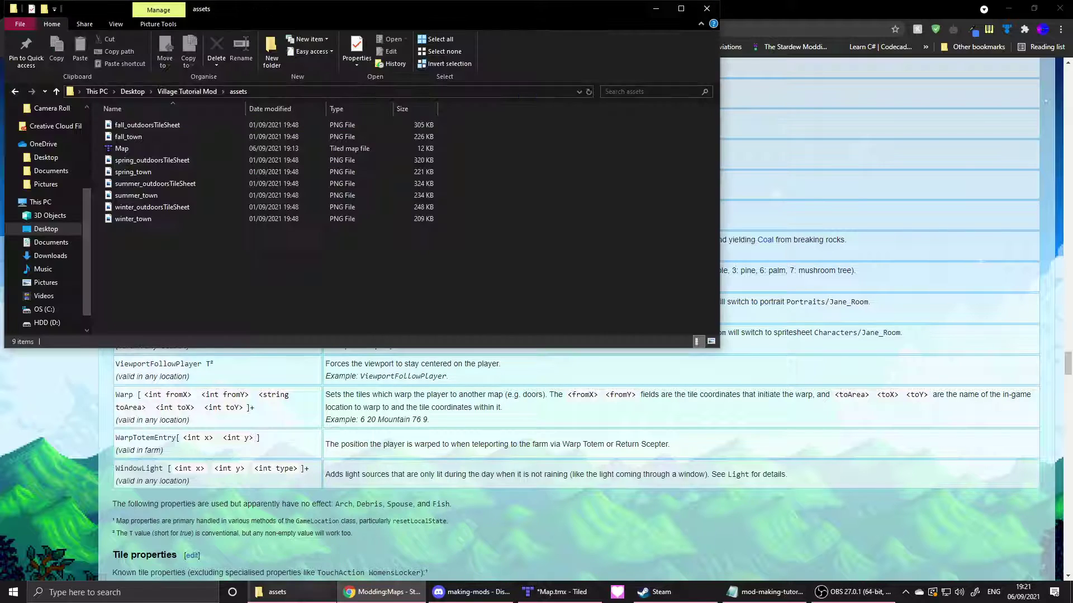
{"action": "left_click", "coordinate": [561, 591]}
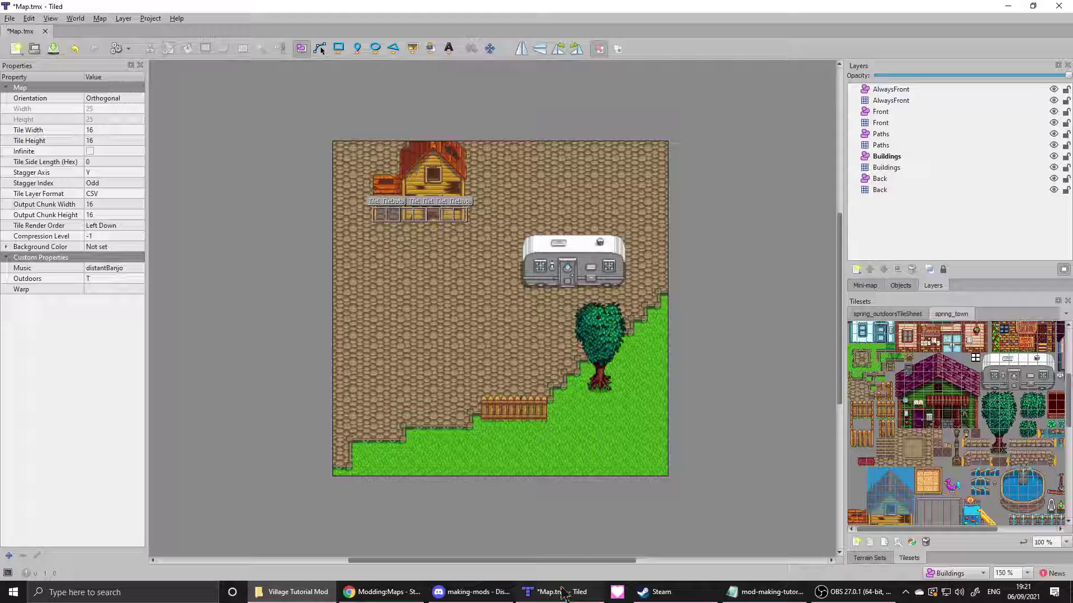
{"action": "left_click", "coordinate": [318, 590]}
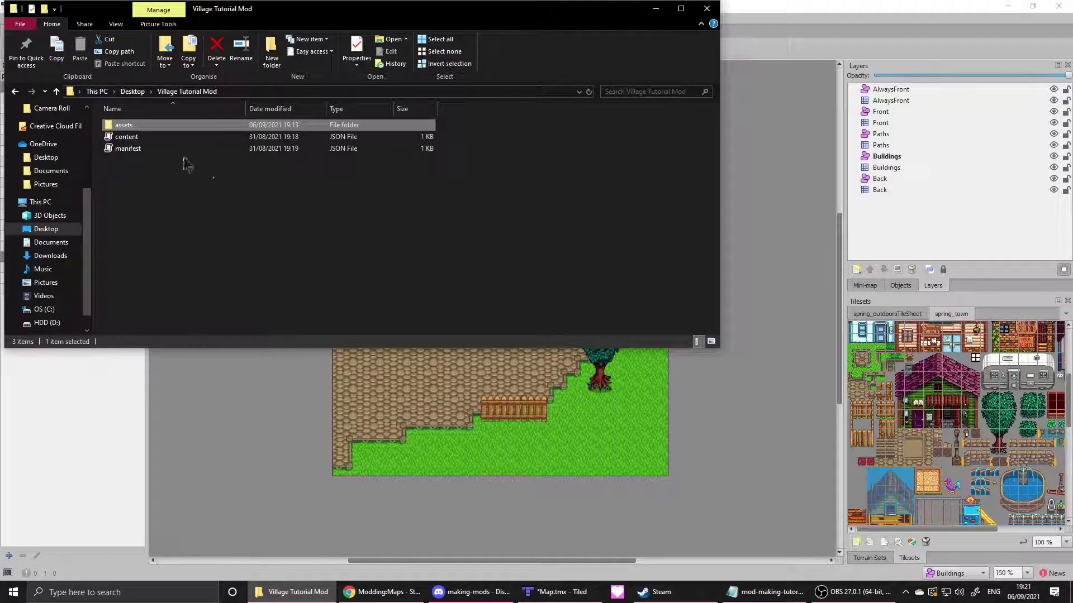
{"action": "double_click", "coordinate": [144, 137]}
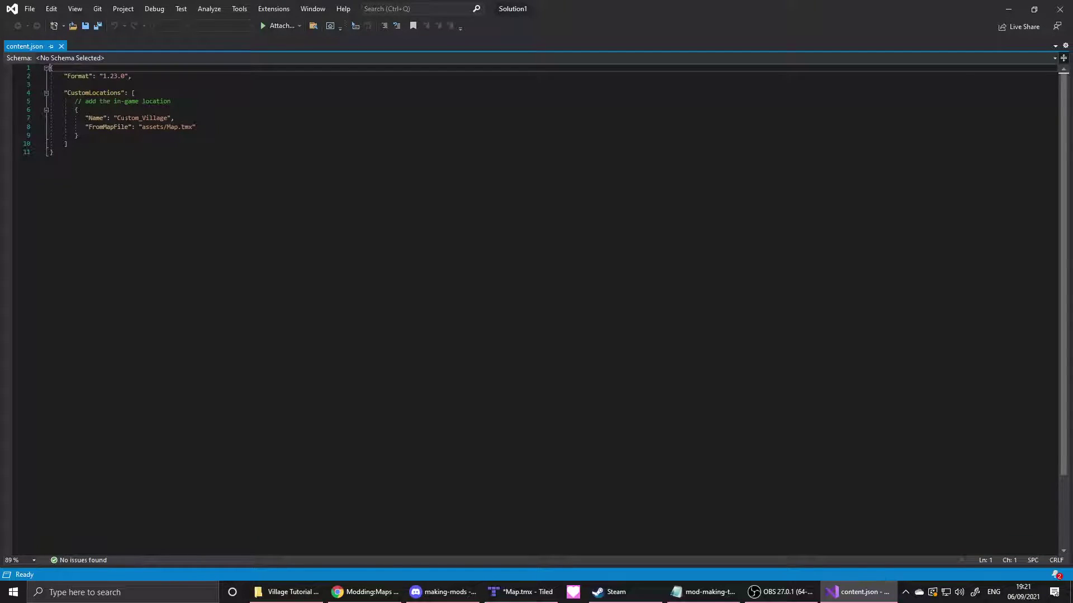
{"action": "left_click", "coordinate": [163, 119]}
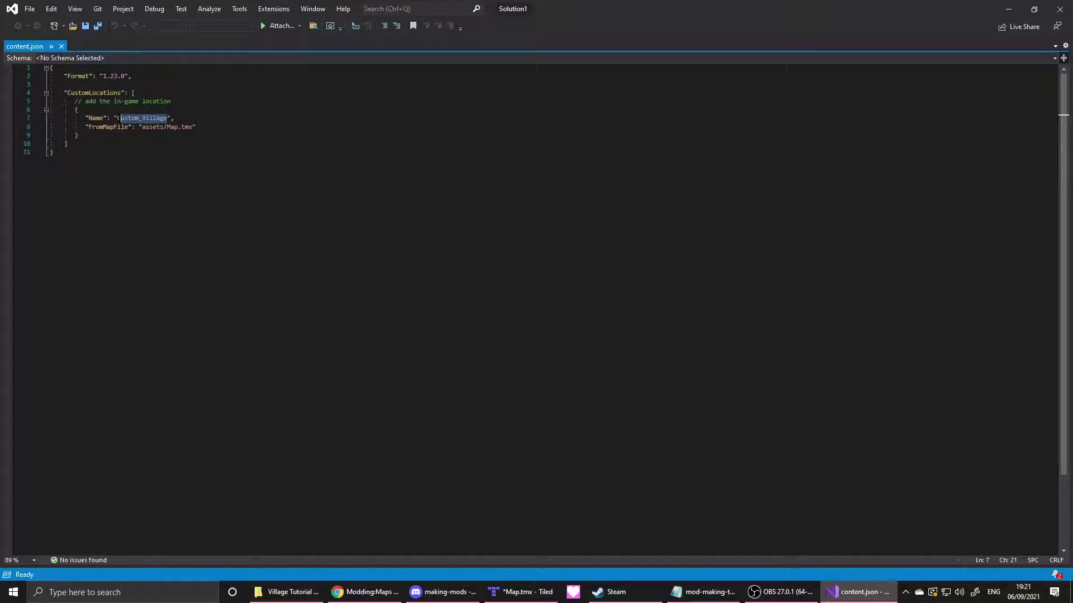
{"action": "left_click_drag", "start_coordinate": [192, 127], "coordinate": [116, 119]}
{"action": "left_click", "coordinate": [338, 543]}
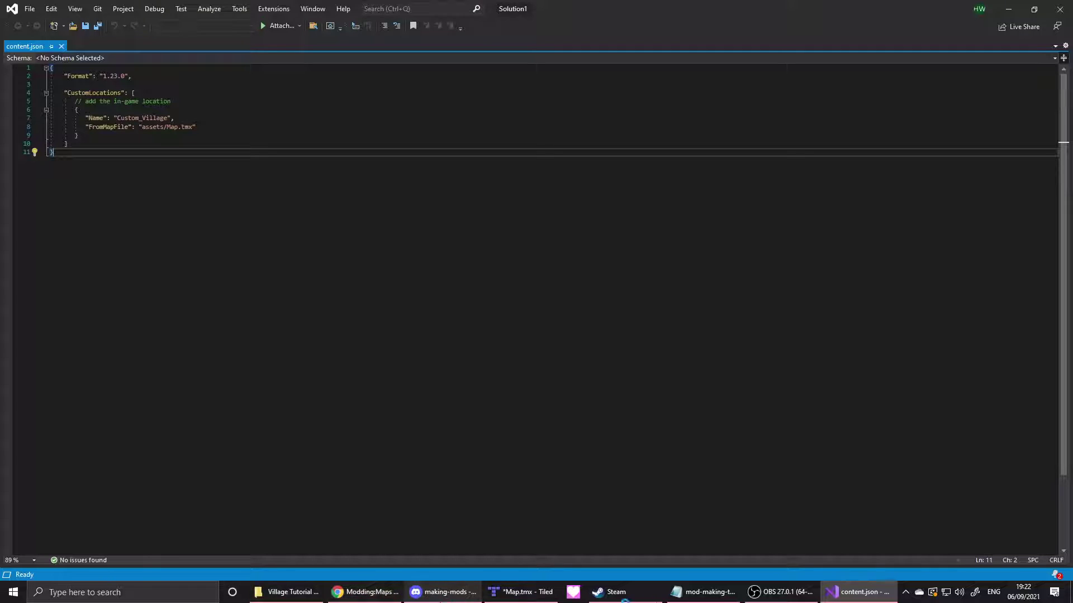
{"action": "left_click", "coordinate": [514, 596]}
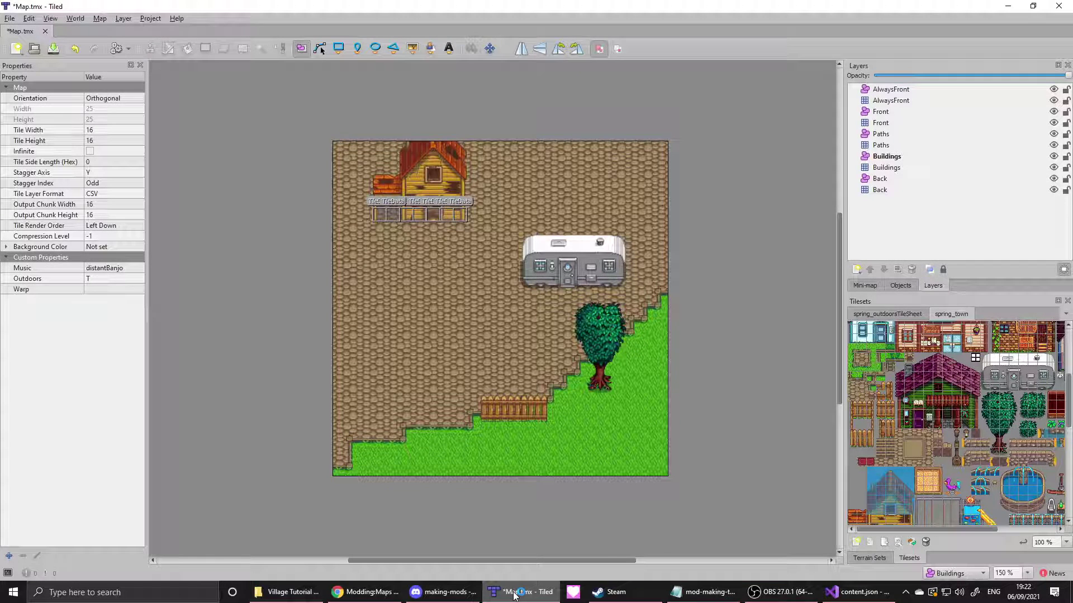
{"action": "left_click", "coordinate": [11, 19]}
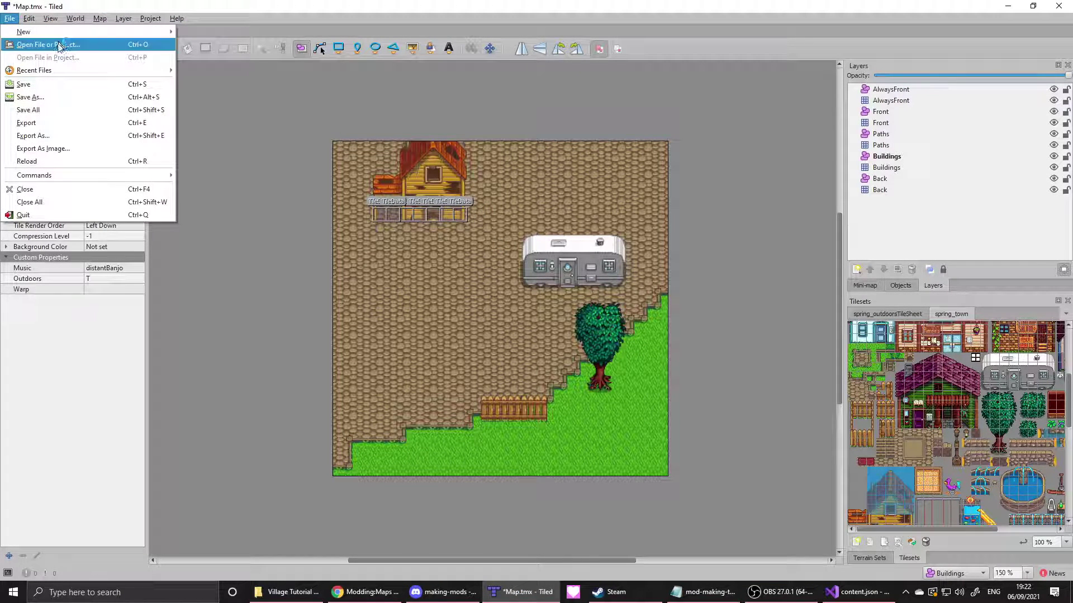
{"action": "left_click", "coordinate": [287, 592]}
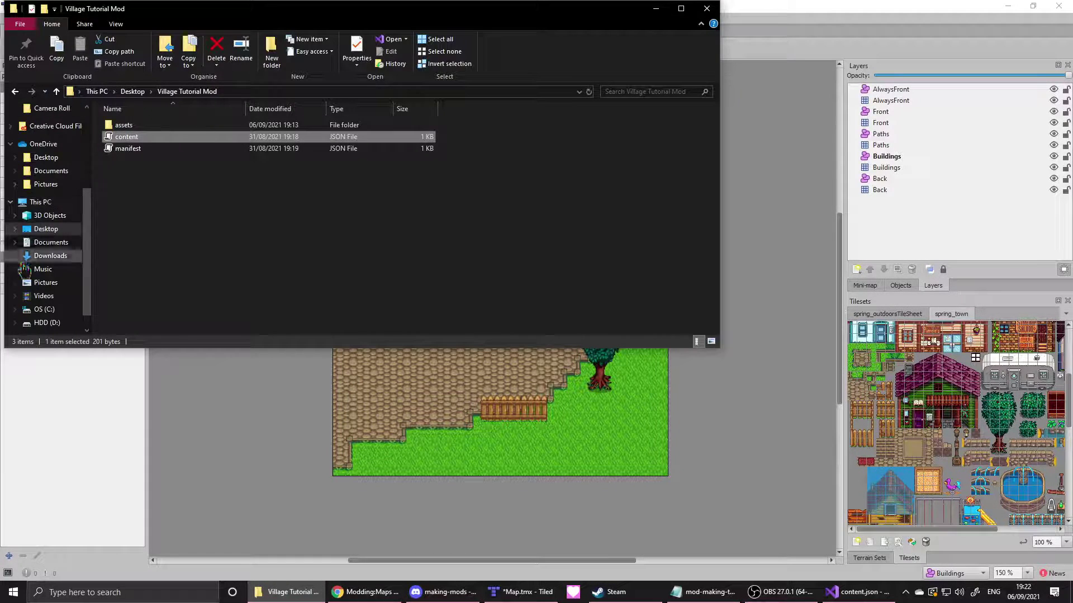
{"action": "scroll", "coordinate": [65, 254], "scroll_direction": "up", "scroll_amount": 2}
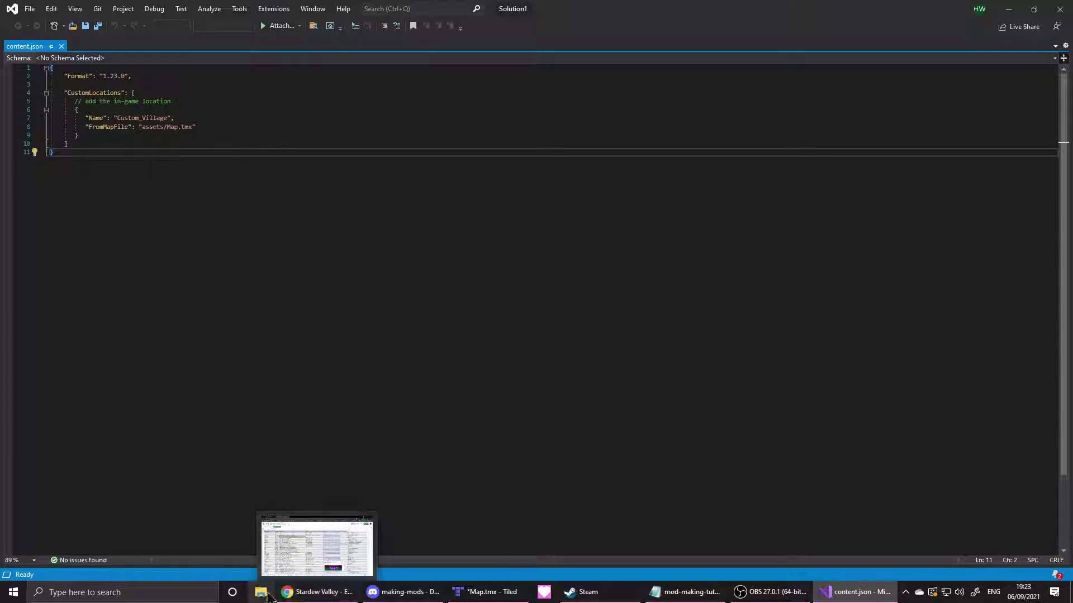
{"action": "left_click", "coordinate": [261, 593]}
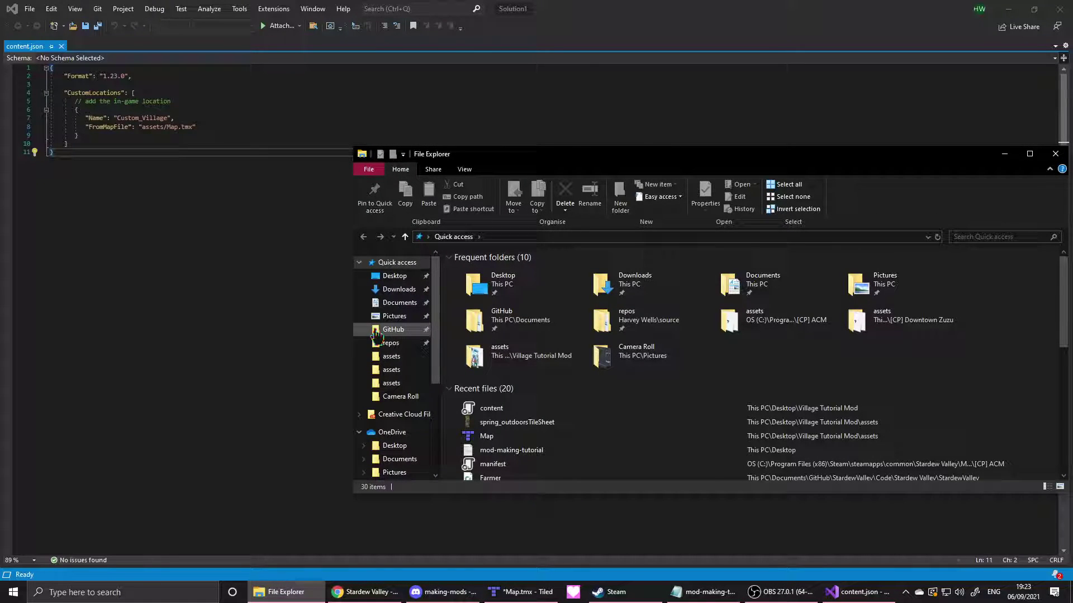
{"action": "scroll", "coordinate": [407, 369], "scroll_direction": "down", "scroll_amount": 1}
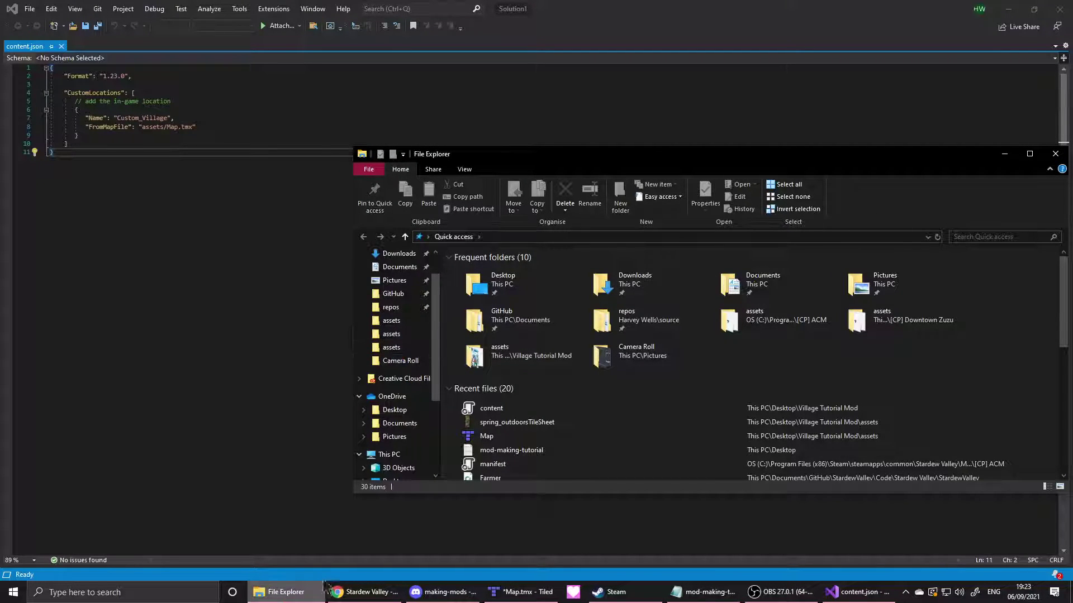
{"action": "left_click", "coordinate": [1055, 154]}
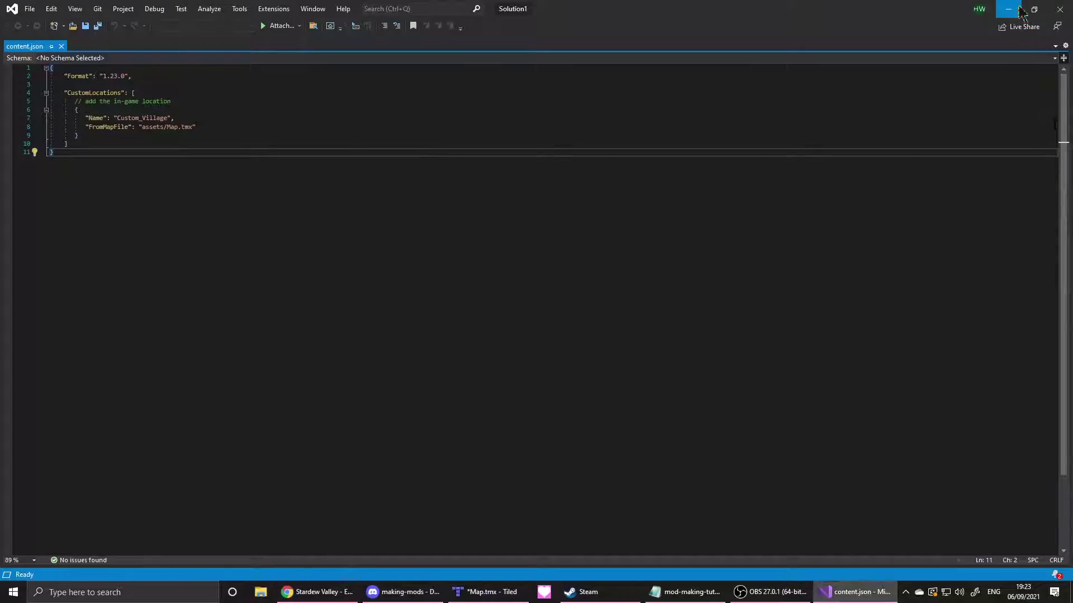
- Minimize the open windows to reach the desktop and open the Stardew Valley game folder through its shortcut
{"action": "left_click", "coordinate": [1008, 8]}
{"action": "left_click", "coordinate": [1009, 8]}
{"action": "left_click", "coordinate": [1007, 10]}
{"action": "left_click", "coordinate": [1007, 10]}
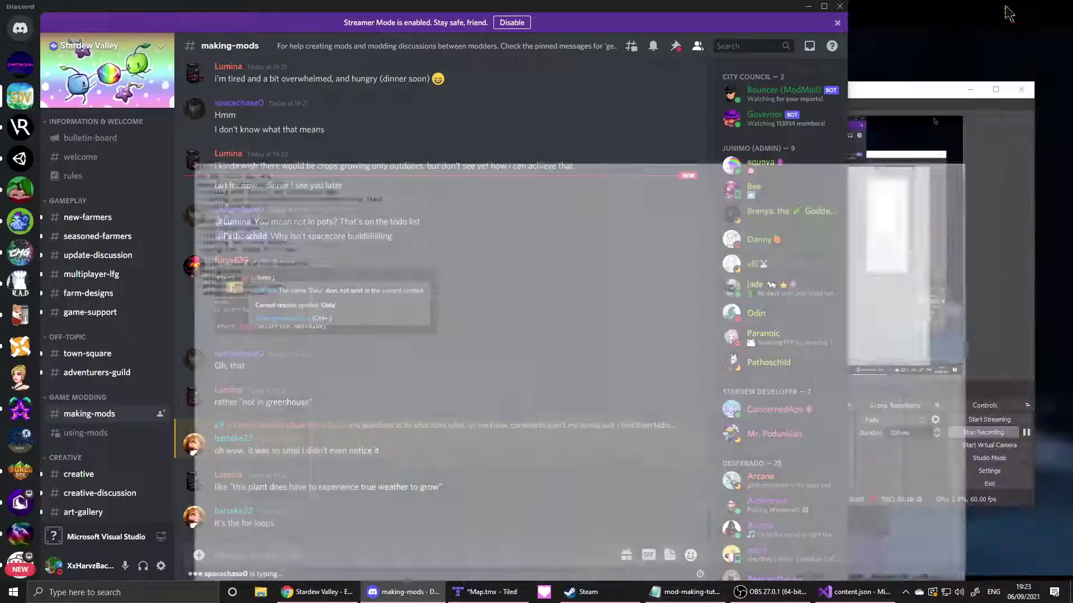
{"action": "left_click", "coordinate": [809, 6]}
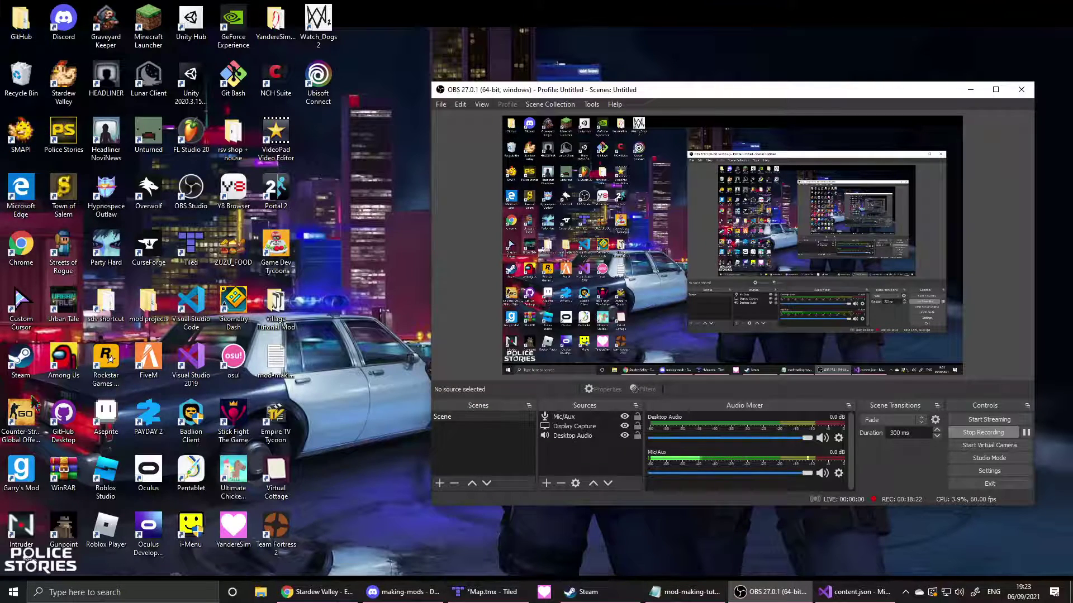
{"action": "left_click", "coordinate": [115, 306]}
{"action": "double_click", "coordinate": [115, 306]}
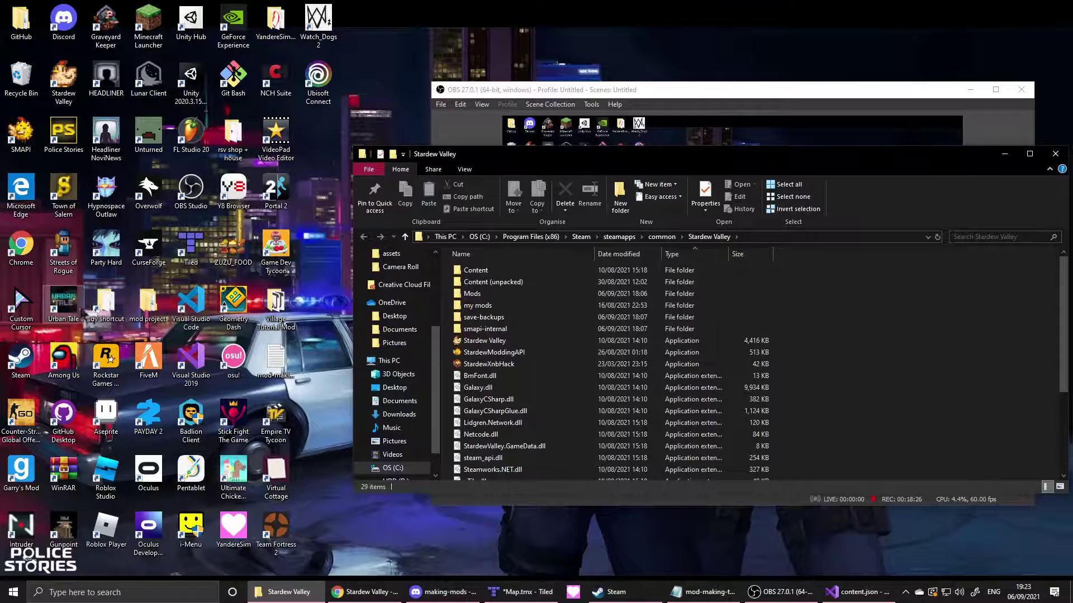
- Open the Town map file from the Maps folder inside Content (unpacked) in Tiled
{"action": "double_click", "coordinate": [520, 281]}
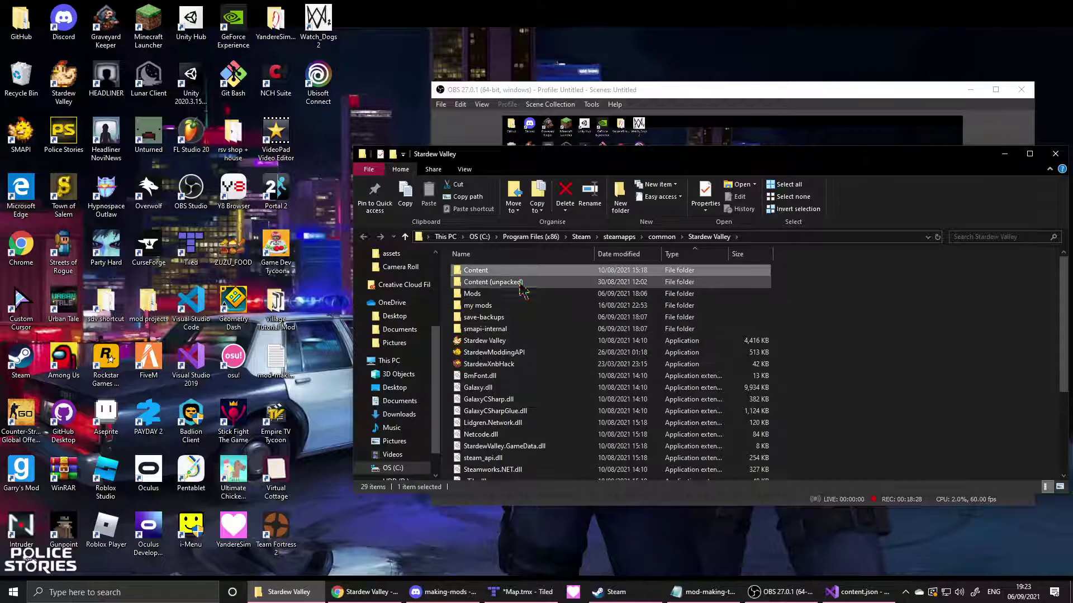
{"action": "double_click", "coordinate": [513, 354]}
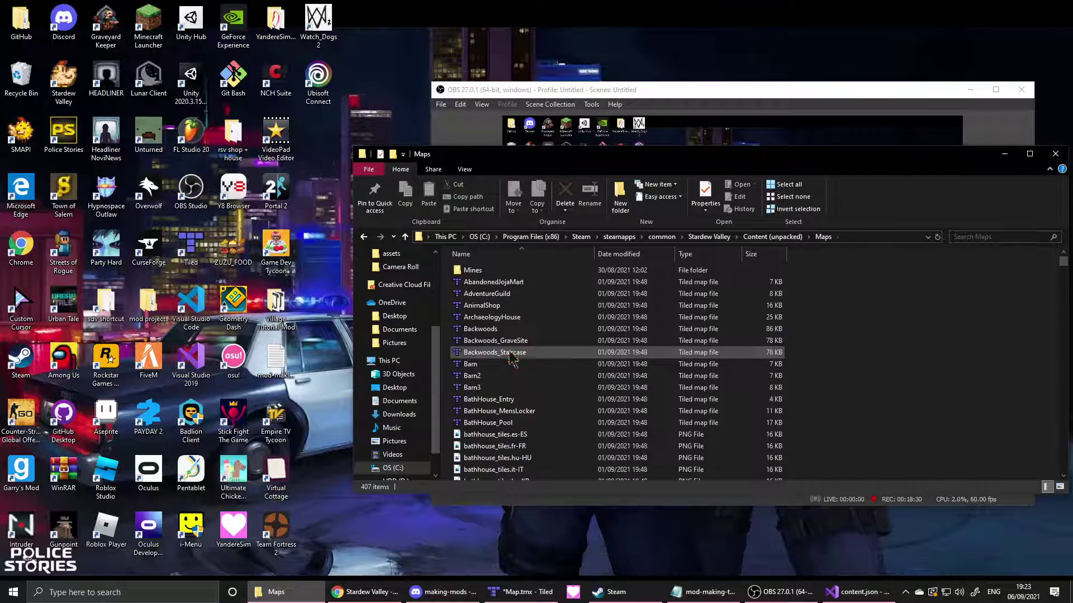
{"action": "scroll", "coordinate": [517, 371], "scroll_direction": "down", "scroll_amount": 15}
{"action": "scroll", "coordinate": [517, 373], "scroll_direction": "down", "scroll_amount": 20}
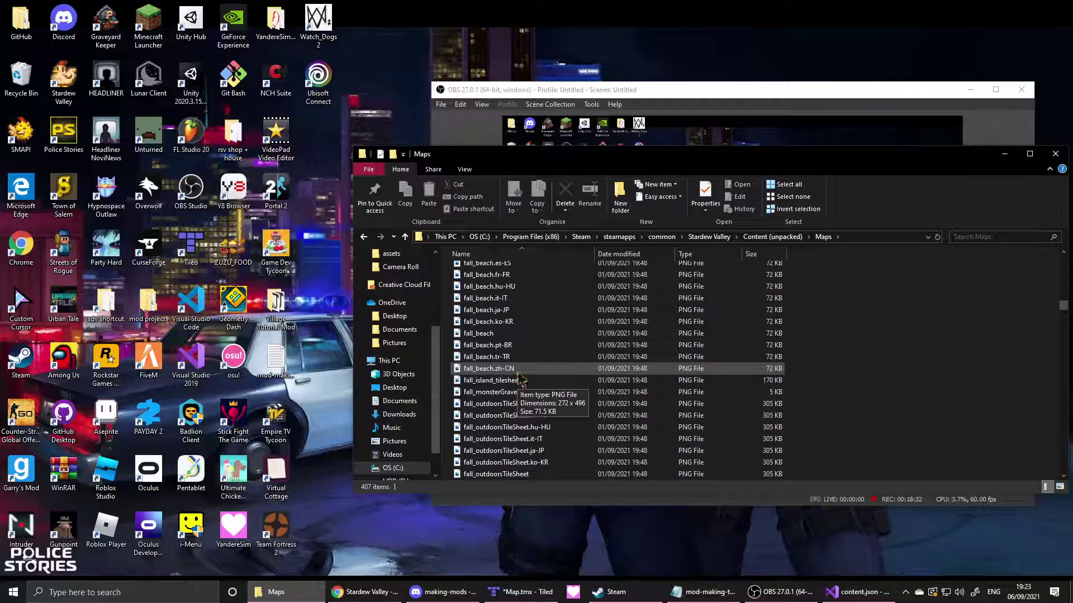
{"action": "scroll", "coordinate": [539, 368], "scroll_direction": "down", "scroll_amount": 20}
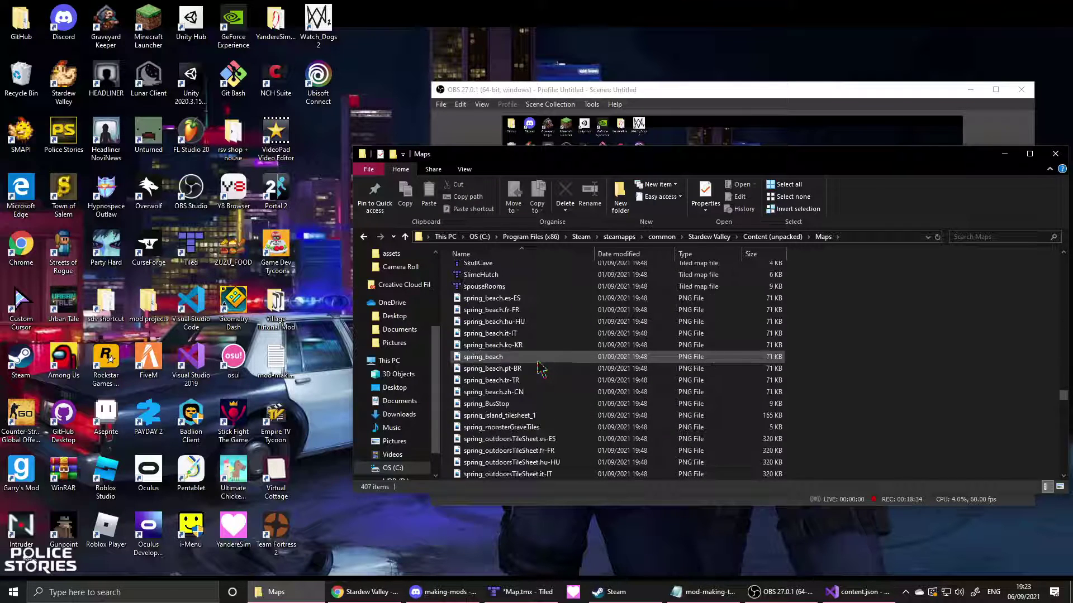
{"action": "scroll", "coordinate": [539, 366], "scroll_direction": "up", "scroll_amount": 12}
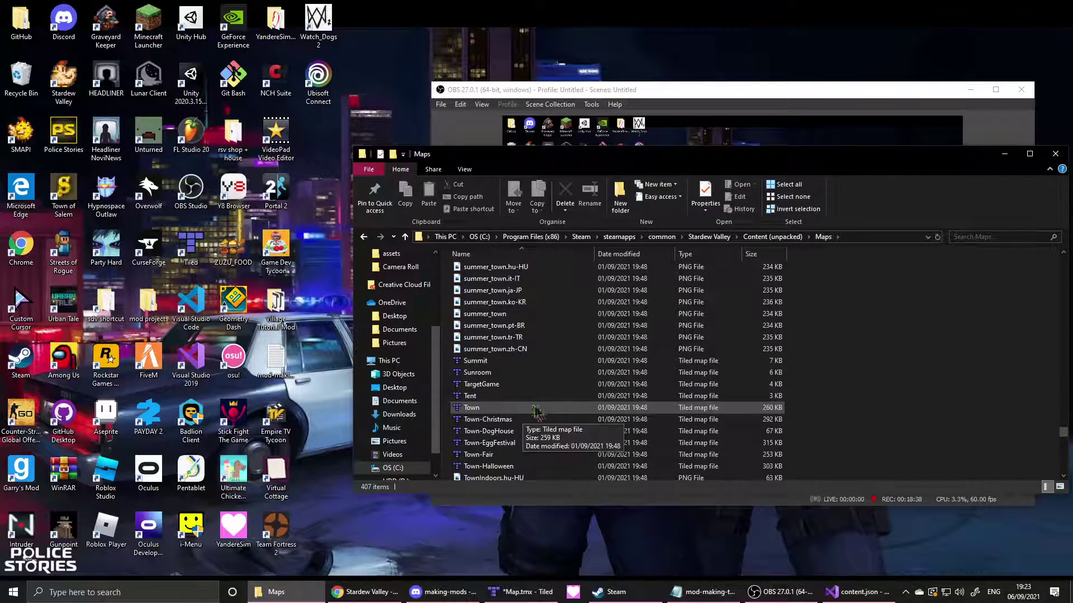
{"action": "double_click", "coordinate": [528, 409]}
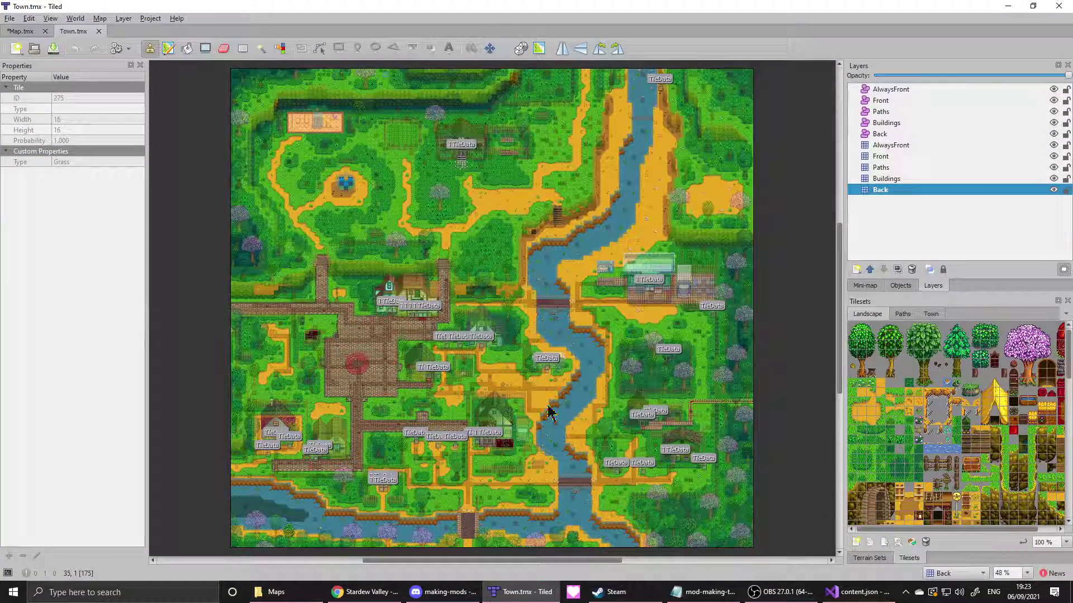
- Examine the Town map, setting the zoom to 150 % and inspecting the area around the playground and fountain
{"action": "scroll", "coordinate": [546, 273], "scroll_direction": "up", "scroll_amount": 2}
{"action": "scroll", "coordinate": [548, 279], "scroll_direction": "down", "scroll_amount": 6}
{"action": "scroll", "coordinate": [553, 288], "scroll_direction": "up", "scroll_amount": 2}
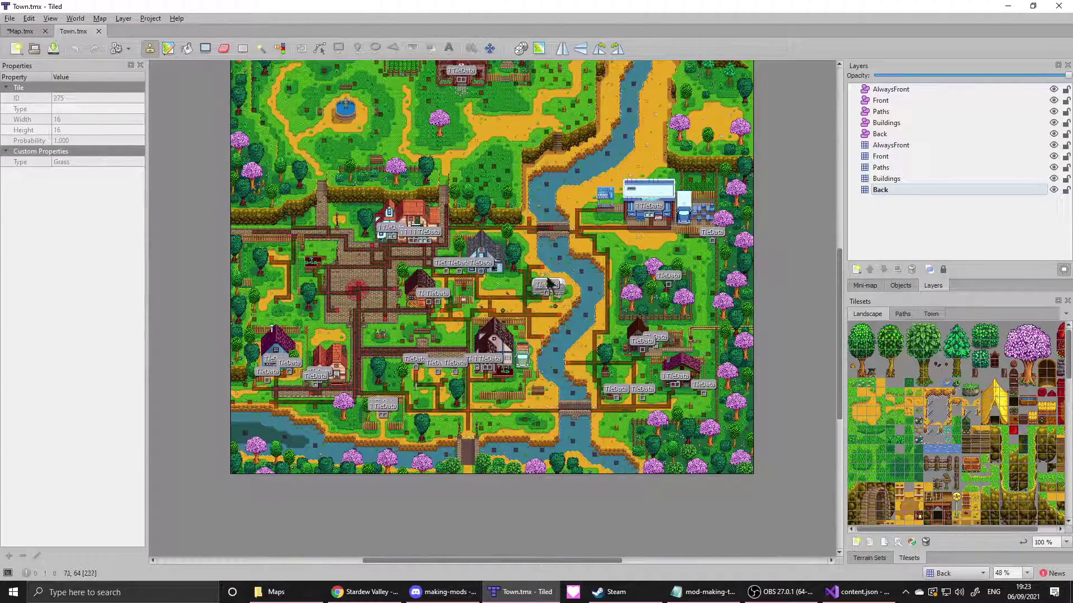
{"action": "scroll", "coordinate": [555, 291], "scroll_direction": "up", "scroll_amount": 2}
{"action": "left_click", "coordinate": [1028, 573]}
{"action": "left_click", "coordinate": [1011, 561]}
{"action": "middle_click_drag", "start_coordinate": [462, 243], "coordinate": [723, 581]}
{"action": "middle_click_drag", "start_coordinate": [559, 247], "coordinate": [722, 587]}
{"action": "middle_click_drag", "start_coordinate": [356, 340], "coordinate": [480, 249]}
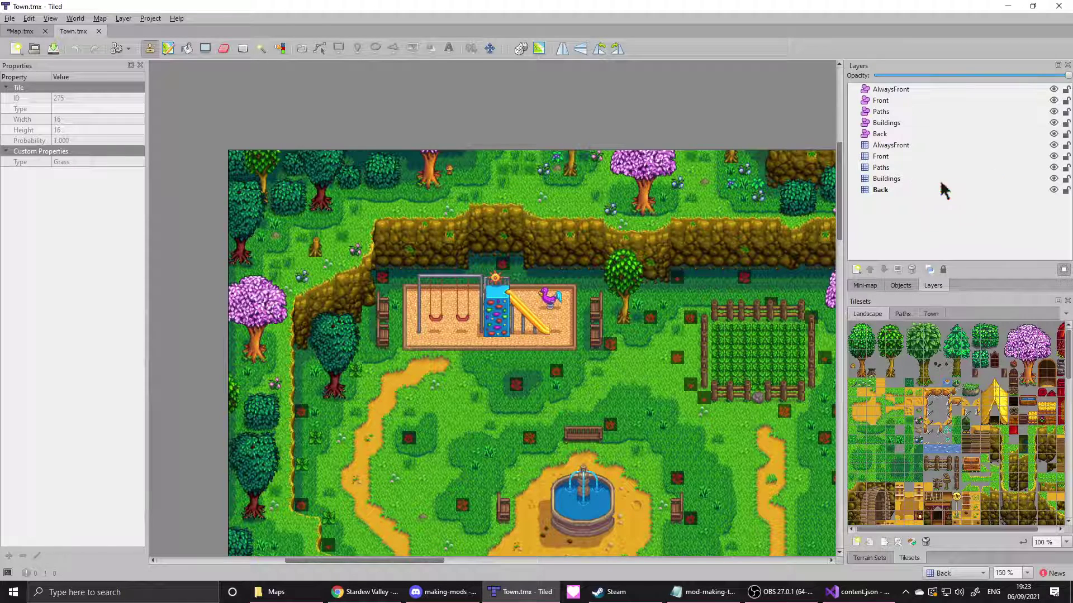
- Activate the Buildings tile layer and the Eraser, undoing the trial erasure on the cliff above the playground
{"action": "left_click", "coordinate": [891, 178]}
{"action": "key", "text": "e"}
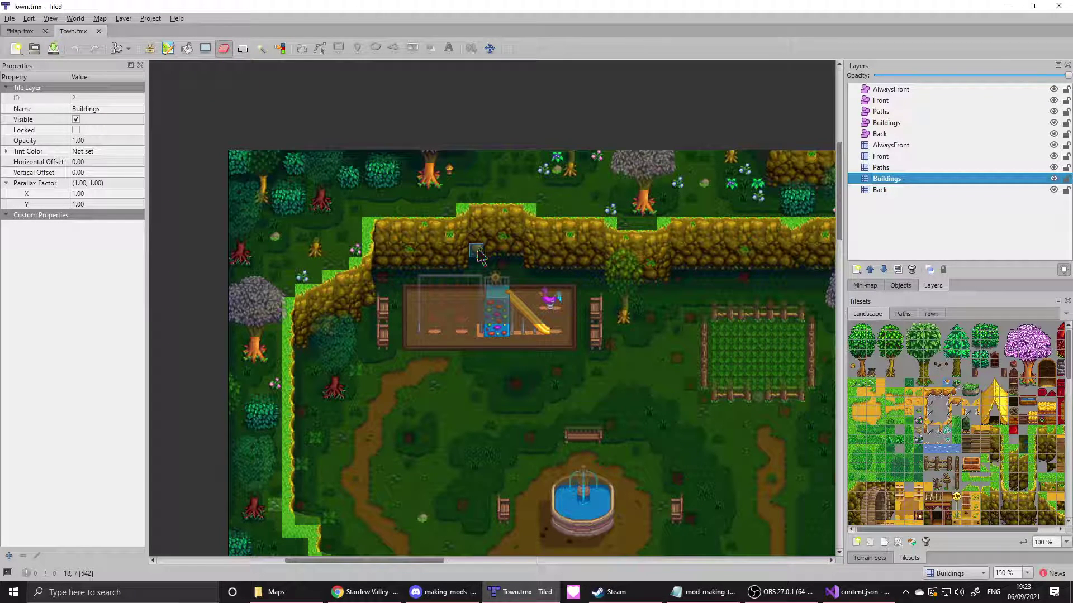
{"action": "left_click", "coordinate": [514, 228]}
{"action": "key", "text": "ctrl+z"}
- Erase a short stretch of the cliff between the riverside path and the eastern clearing on the Buildings layer to open a passage
{"action": "middle_click_drag", "start_coordinate": [592, 417], "coordinate": [441, 399]}
{"action": "middle_click_drag", "start_coordinate": [603, 250], "coordinate": [212, 243]}
{"action": "middle_click_drag", "start_coordinate": [450, 280], "coordinate": [734, 76]}
{"action": "middle_click_drag", "start_coordinate": [533, 333], "coordinate": [418, 124]}
{"action": "middle_click_drag", "start_coordinate": [776, 235], "coordinate": [167, 422]}
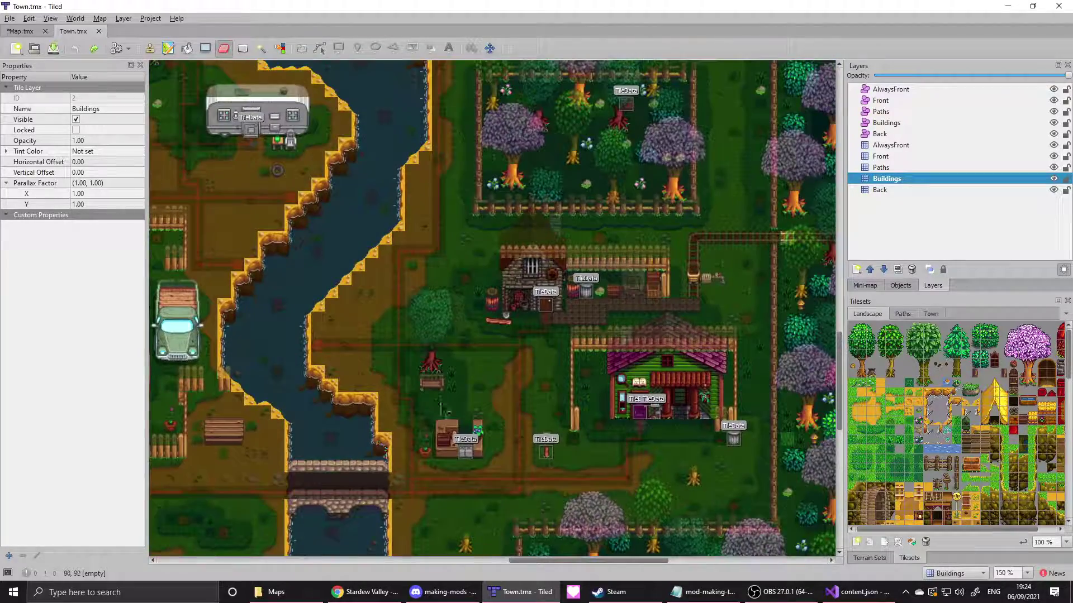
{"action": "middle_click_drag", "start_coordinate": [547, 409], "coordinate": [550, 281]}
{"action": "middle_click_drag", "start_coordinate": [503, 348], "coordinate": [403, 510]}
{"action": "middle_click_drag", "start_coordinate": [503, 241], "coordinate": [517, 523]}
{"action": "middle_click_drag", "start_coordinate": [441, 73], "coordinate": [581, 257]}
{"action": "middle_click_drag", "start_coordinate": [681, 278], "coordinate": [585, 224]}
{"action": "middle_click_drag", "start_coordinate": [681, 369], "coordinate": [728, 387]}
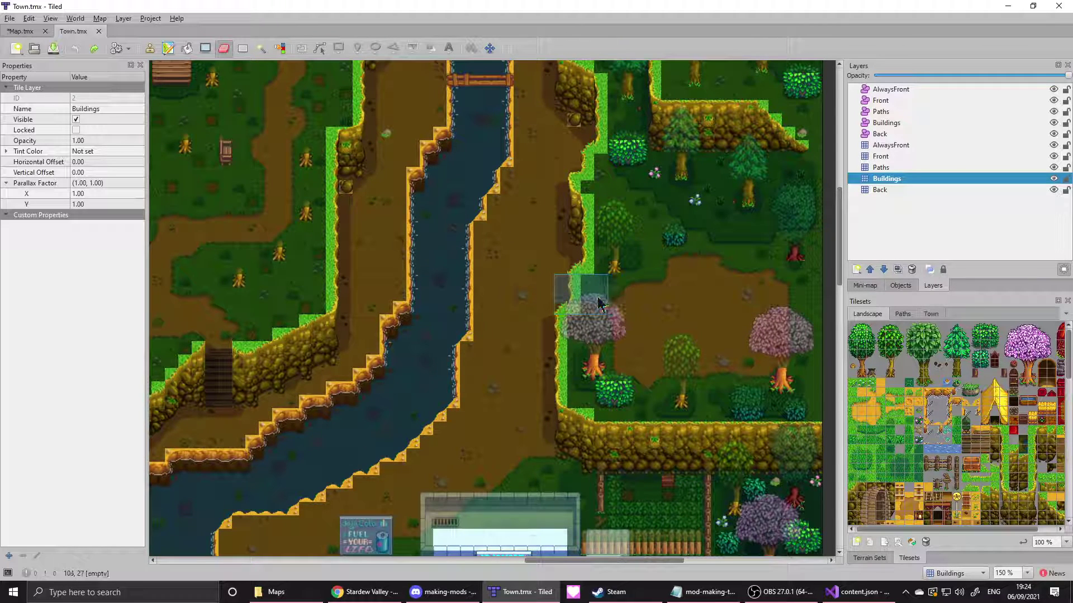
{"action": "right_click_drag", "start_coordinate": [629, 301], "coordinate": [575, 297]}
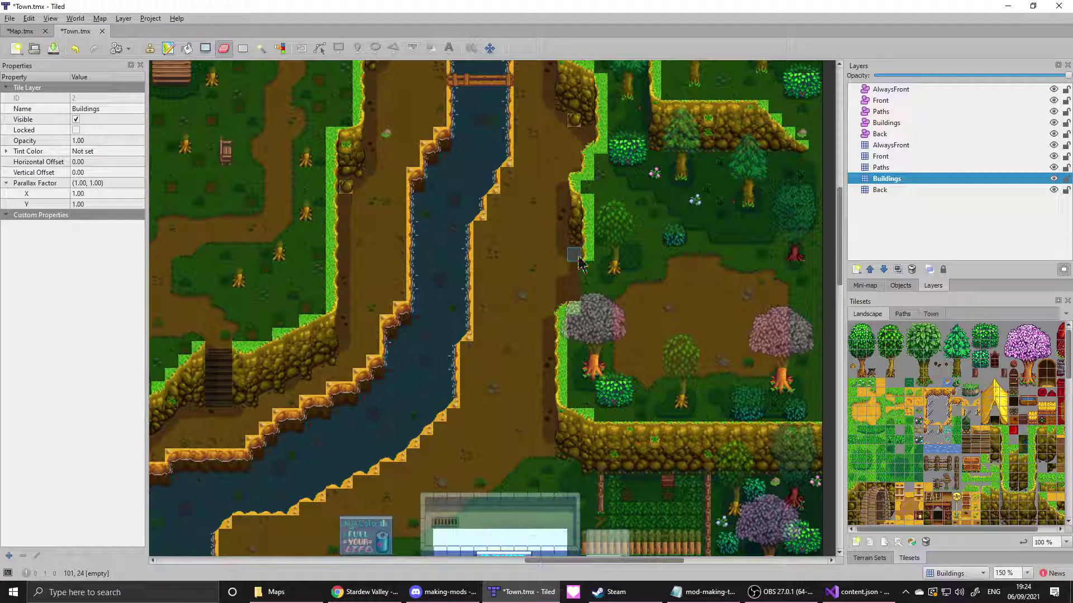
{"action": "left_click", "coordinate": [873, 216]}
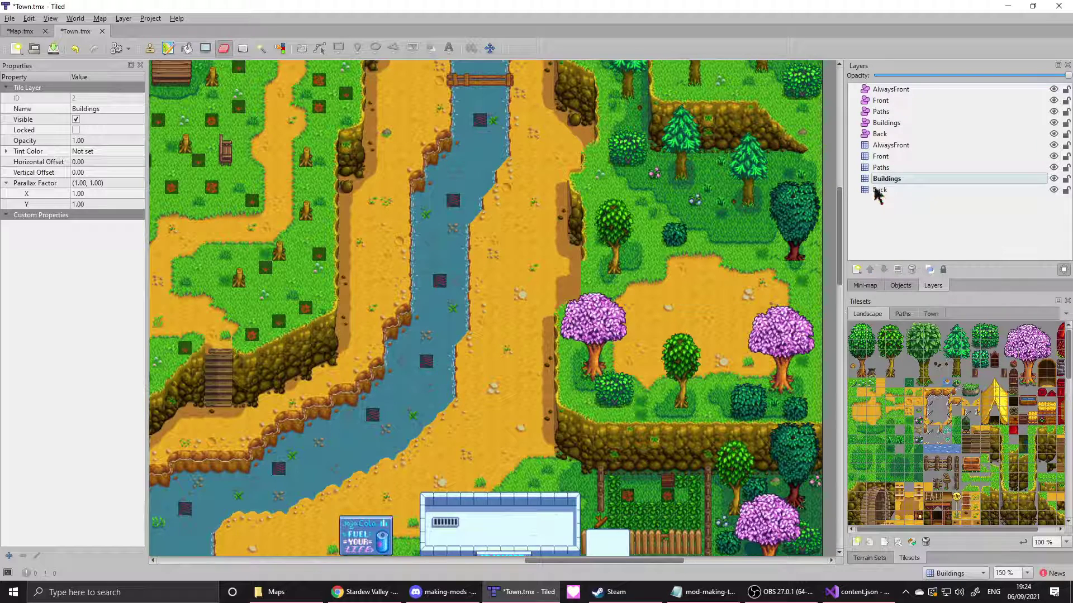
{"action": "left_click", "coordinate": [886, 178]}
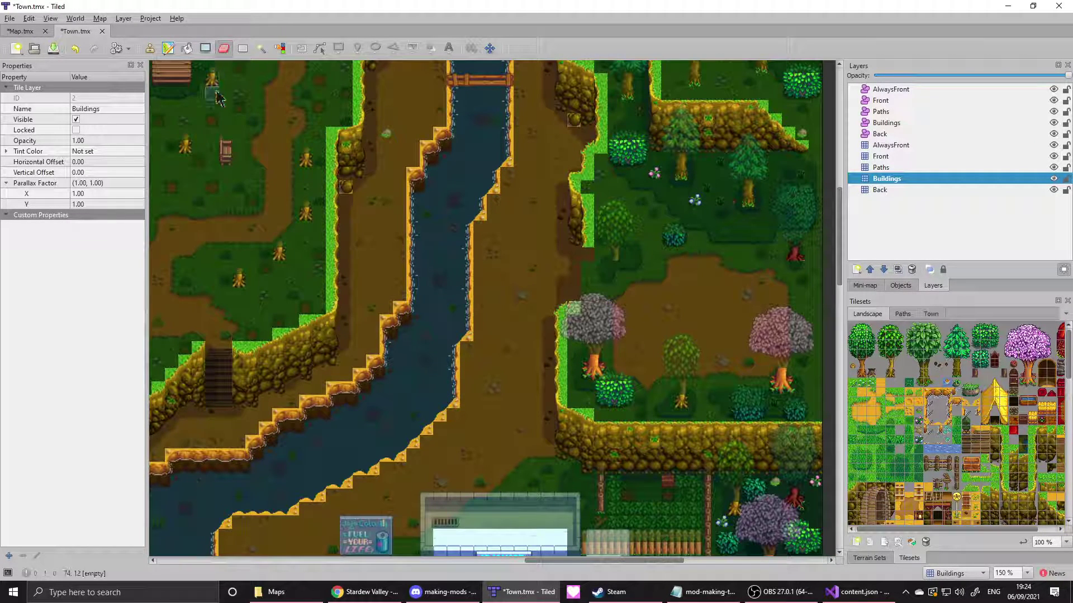
- Sample the dirt tile on the Back layer and stamp it over the cliff-shadow tiles within the new cliff opening
{"action": "left_click", "coordinate": [880, 190]}
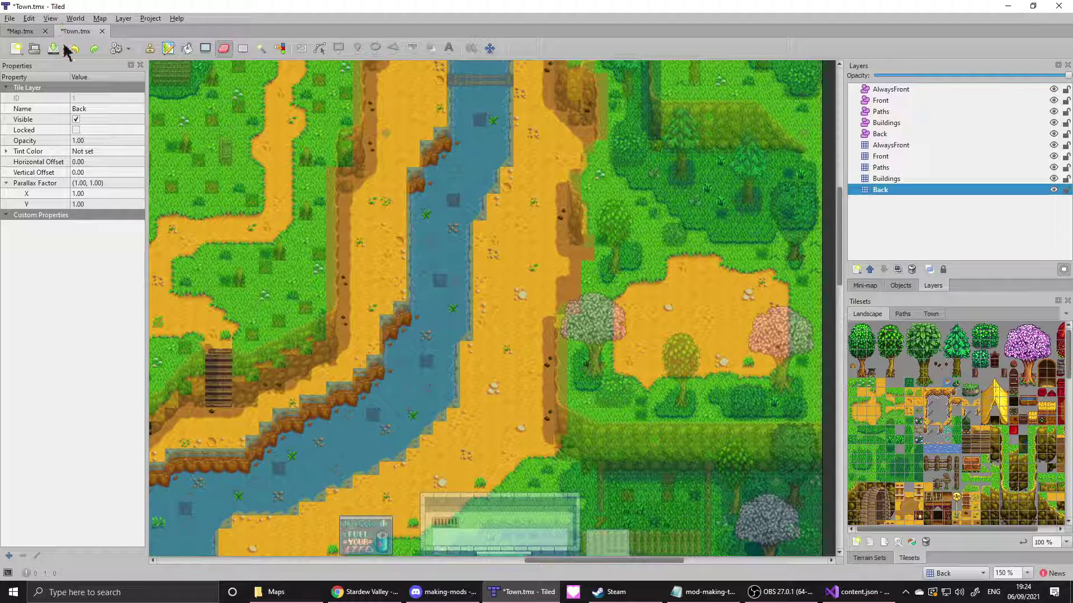
{"action": "left_click", "coordinate": [150, 49]}
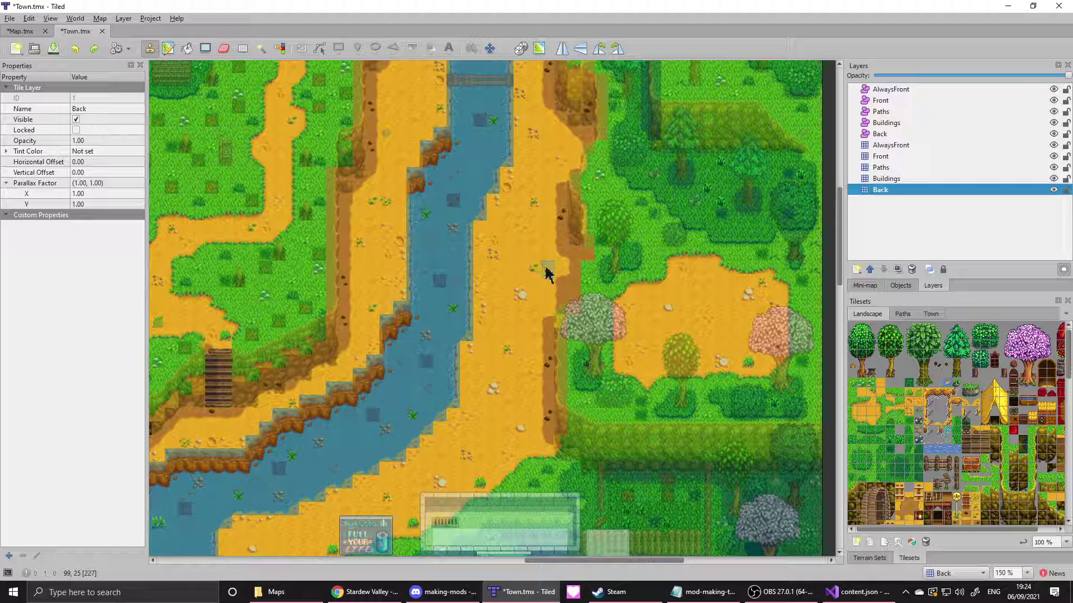
{"action": "right_click", "coordinate": [569, 272]}
{"action": "left_click_drag", "start_coordinate": [587, 277], "coordinate": [582, 287]}
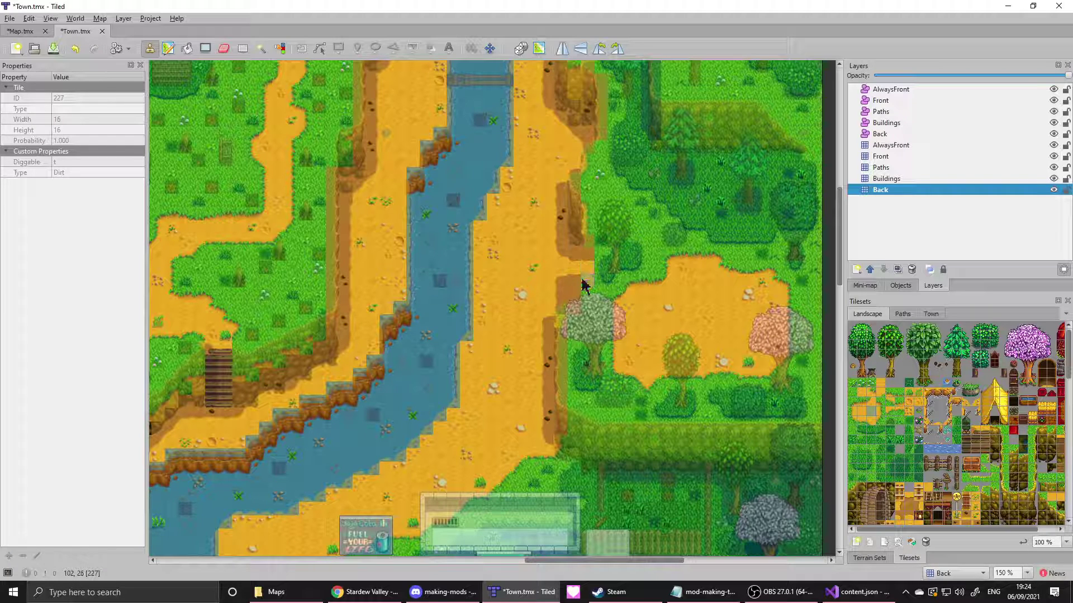
{"action": "key", "text": "ctrl+z"}
{"action": "left_click", "coordinate": [571, 267]}
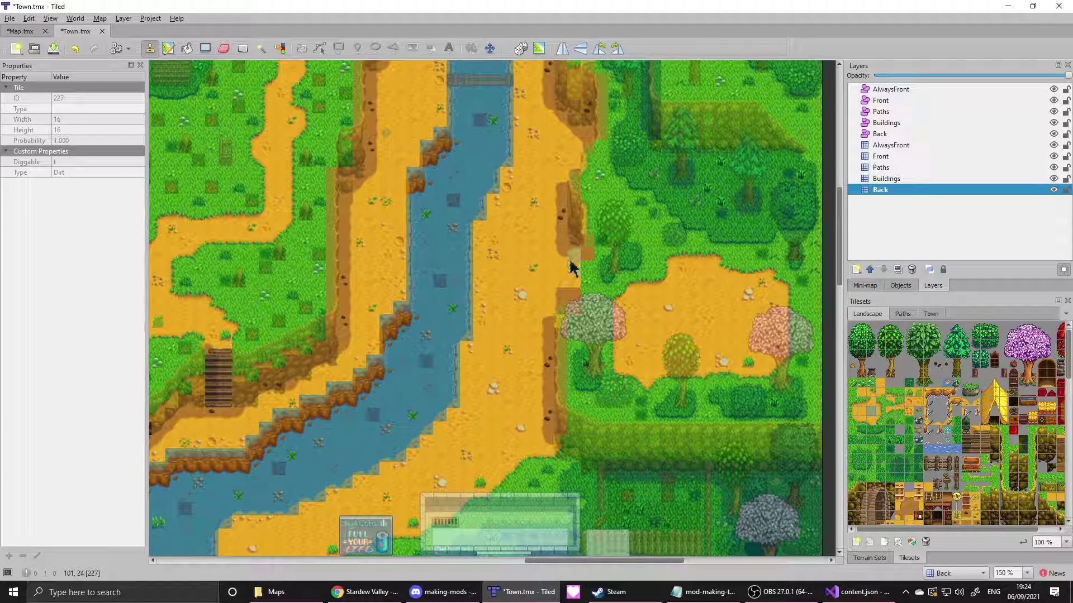
- Replace the leftover cliff-edge tiles at the upper end of the opening with a sampled grass tile on the Back layer
{"action": "right_click", "coordinate": [566, 258]}
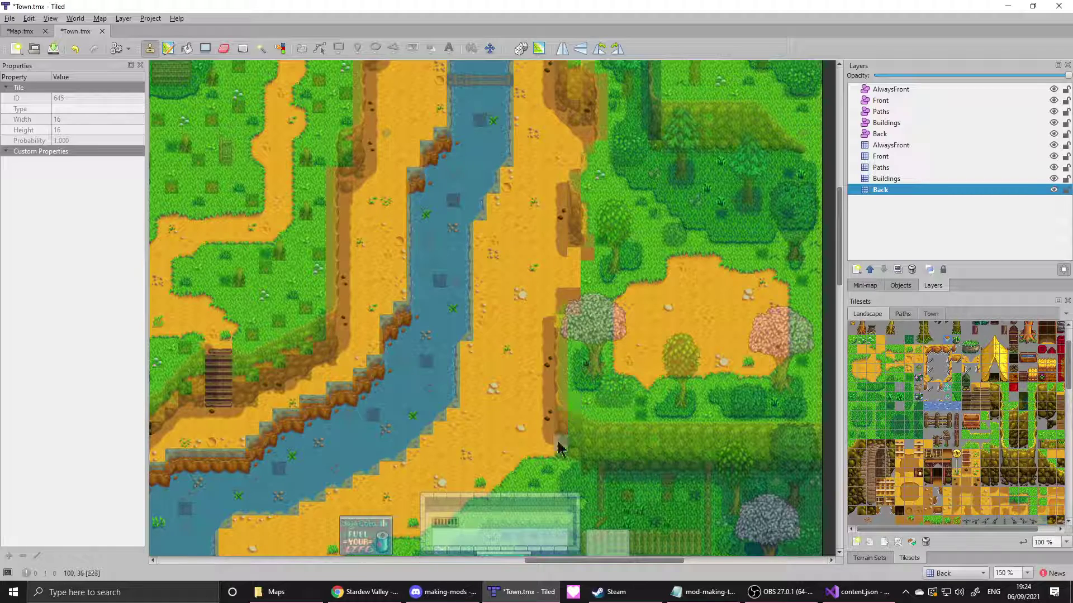
{"action": "middle_click_drag", "start_coordinate": [349, 385], "coordinate": [462, 395]}
{"action": "right_click", "coordinate": [412, 273]}
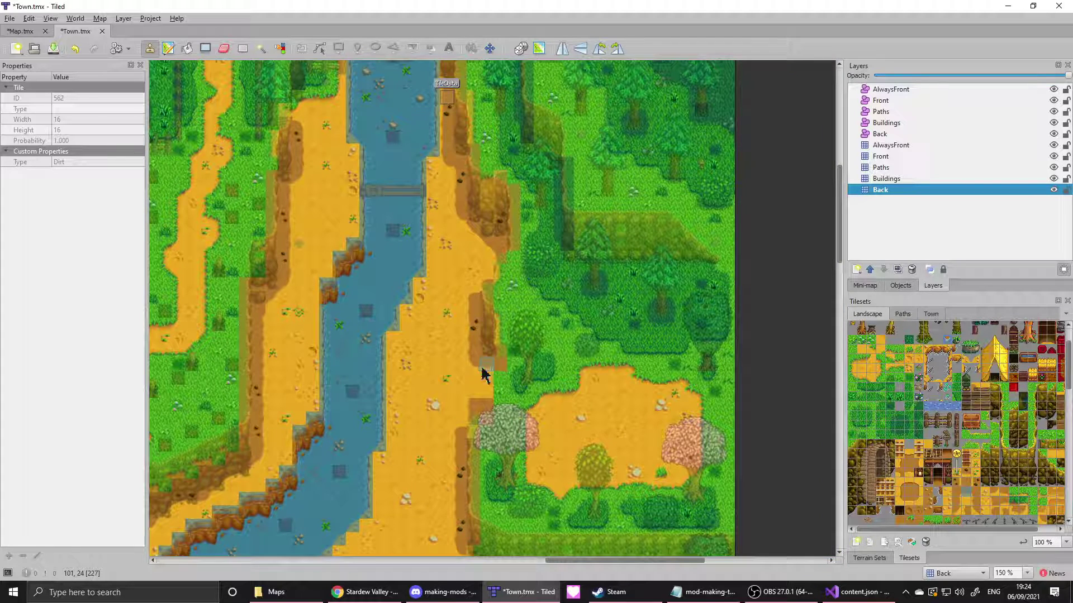
{"action": "right_click", "coordinate": [507, 384]}
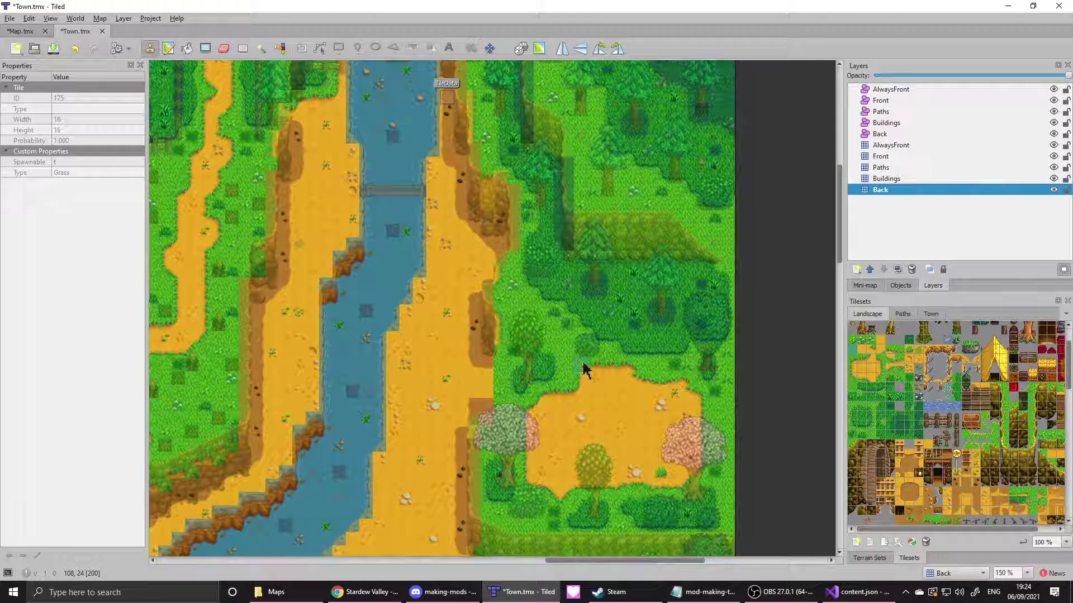
- Cover the leftover cliff shadow at the lower end of the opening with the sampled dirt tile on the Back layer
{"action": "middle_click_drag", "start_coordinate": [581, 375], "coordinate": [589, 344]}
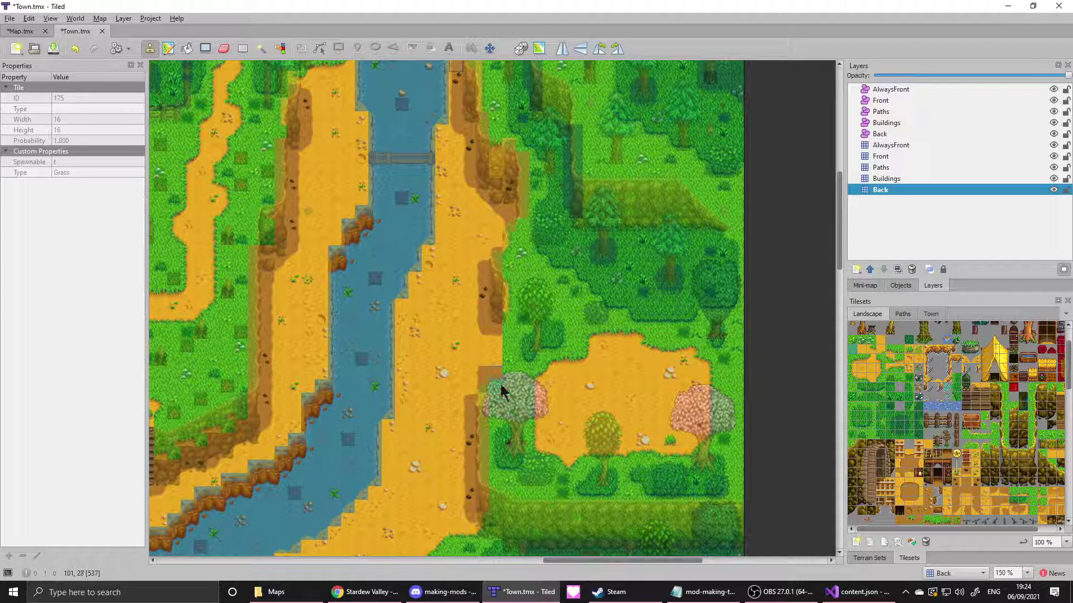
{"action": "right_click", "coordinate": [473, 402]}
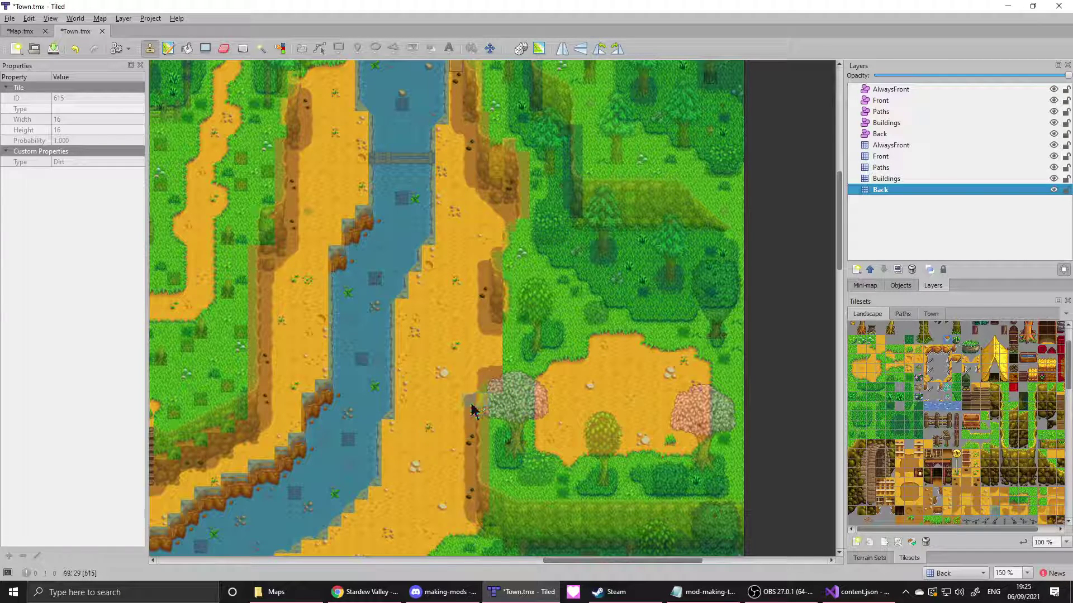
{"action": "middle_click_drag", "start_coordinate": [977, 484], "coordinate": [972, 472]}
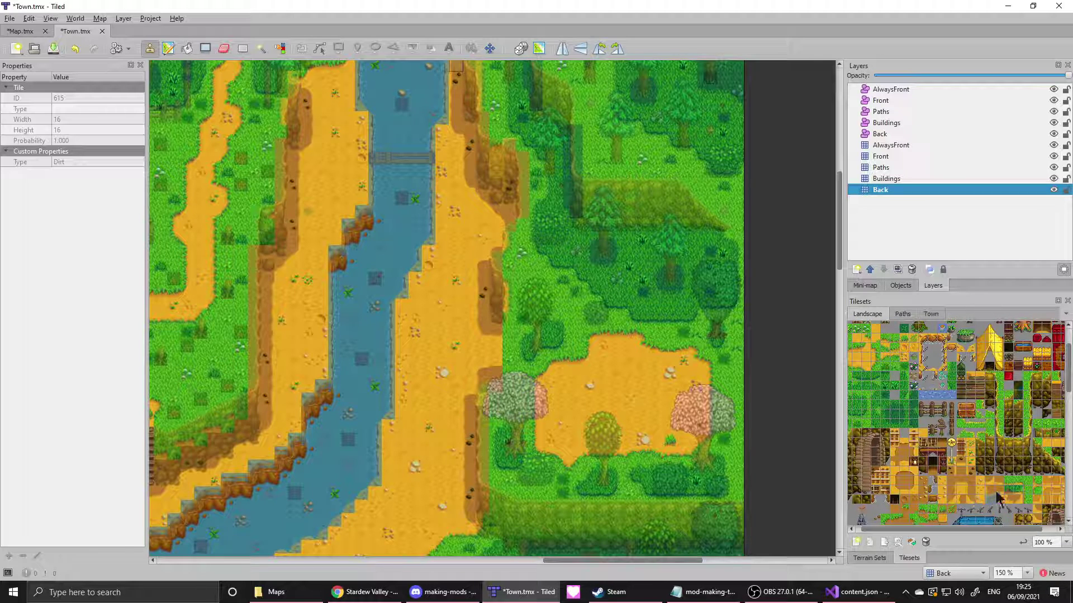
{"action": "middle_click_drag", "start_coordinate": [998, 499], "coordinate": [988, 493]}
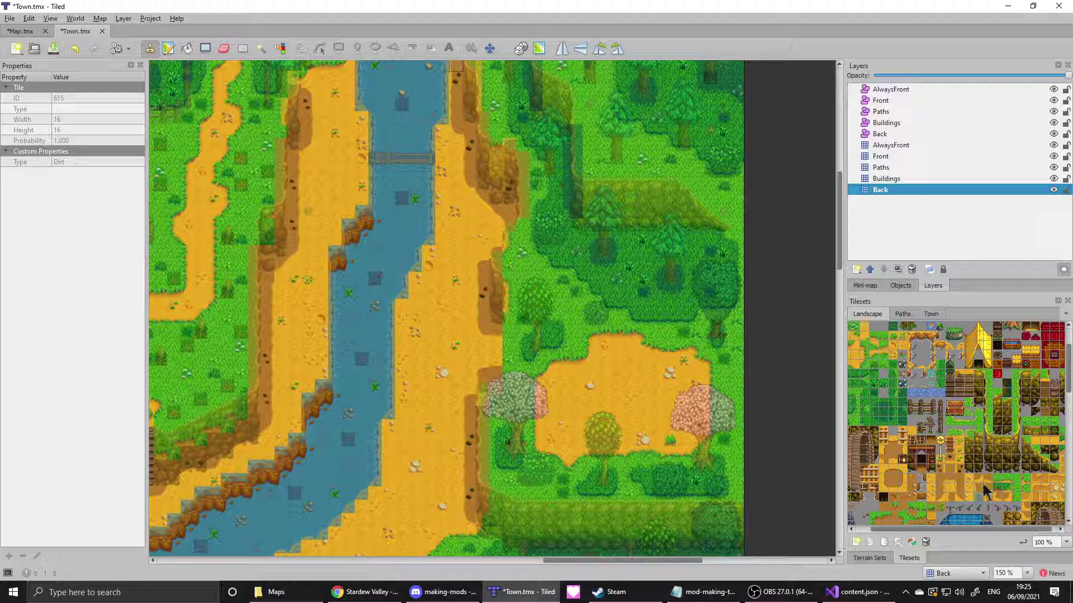
{"action": "middle_click_drag", "start_coordinate": [984, 493], "coordinate": [1000, 471]}
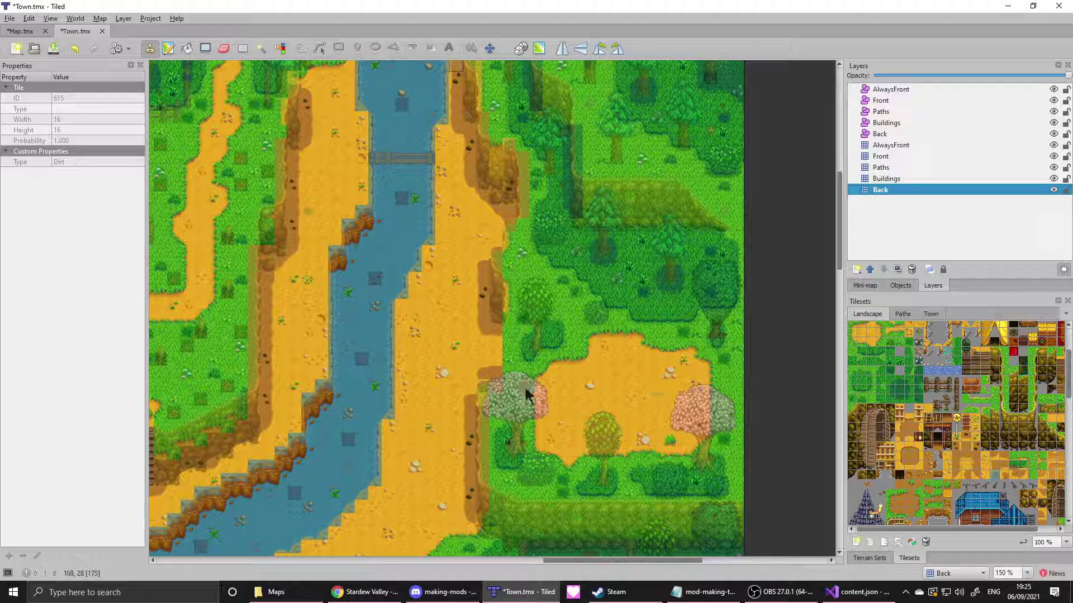
{"action": "right_click", "coordinate": [492, 378]}
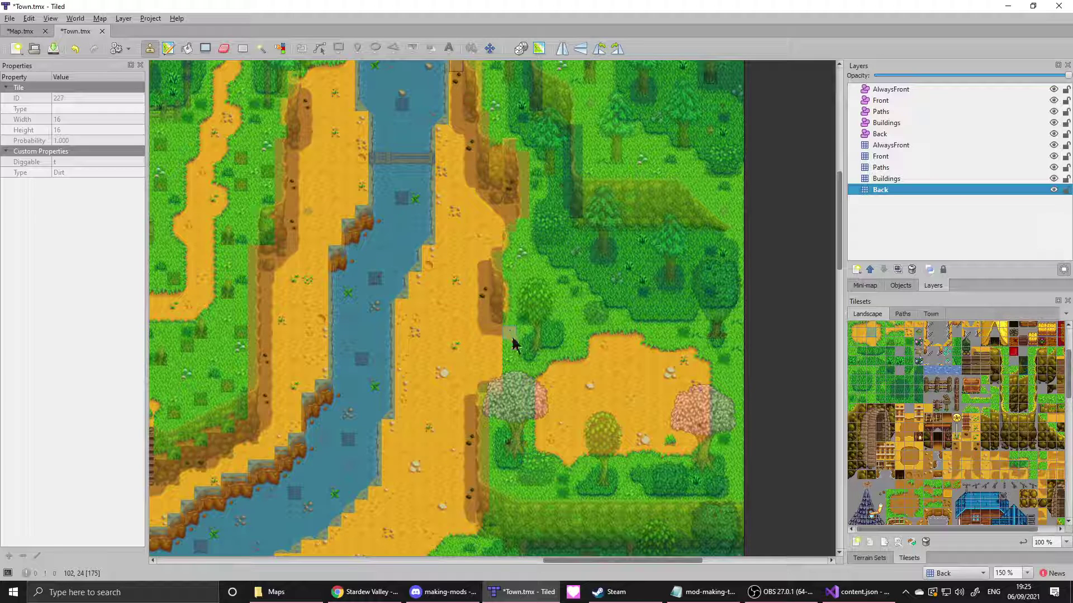
{"action": "left_click", "coordinate": [939, 232]}
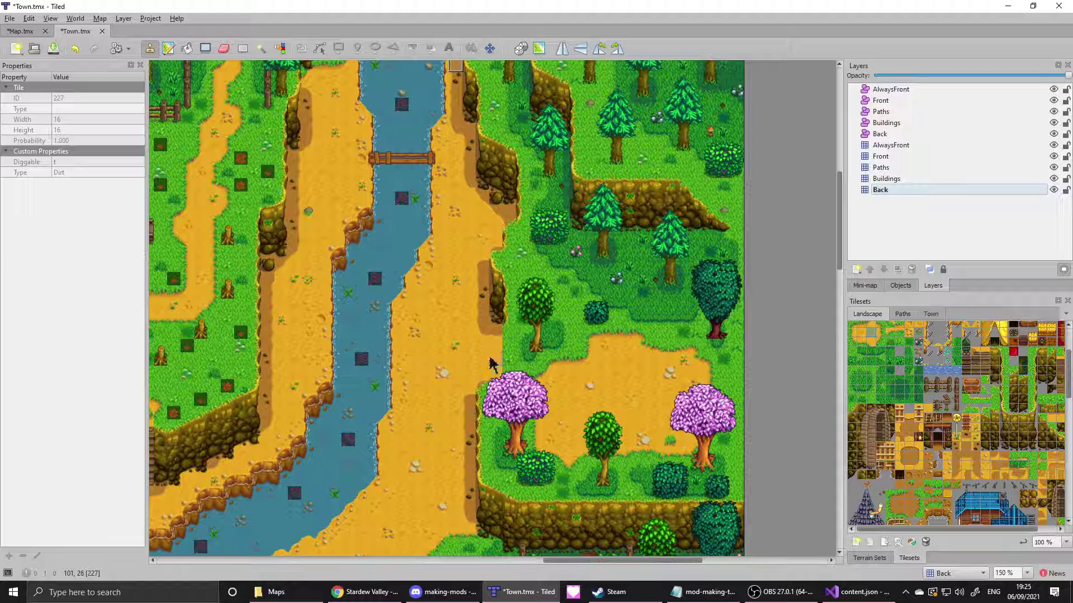
- Try a tree-trunk tile from the Town tileset on the Buildings layer near the map's east edge
{"action": "left_click", "coordinate": [893, 179]}
{"action": "left_click", "coordinate": [931, 313]}
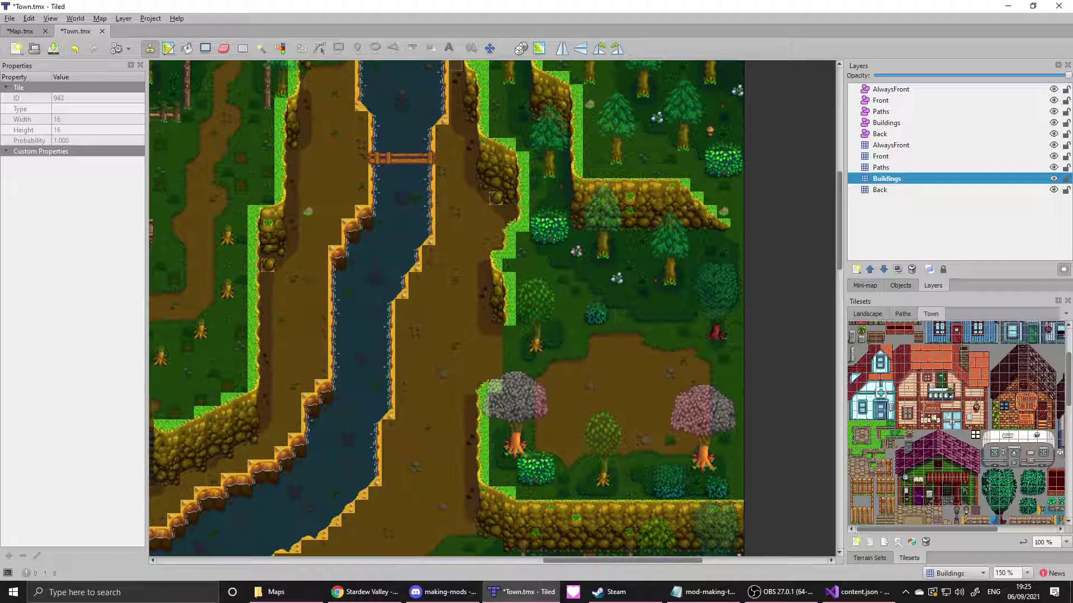
{"action": "middle_click_drag", "start_coordinate": [975, 435], "coordinate": [960, 373]}
{"action": "left_click", "coordinate": [986, 467]}
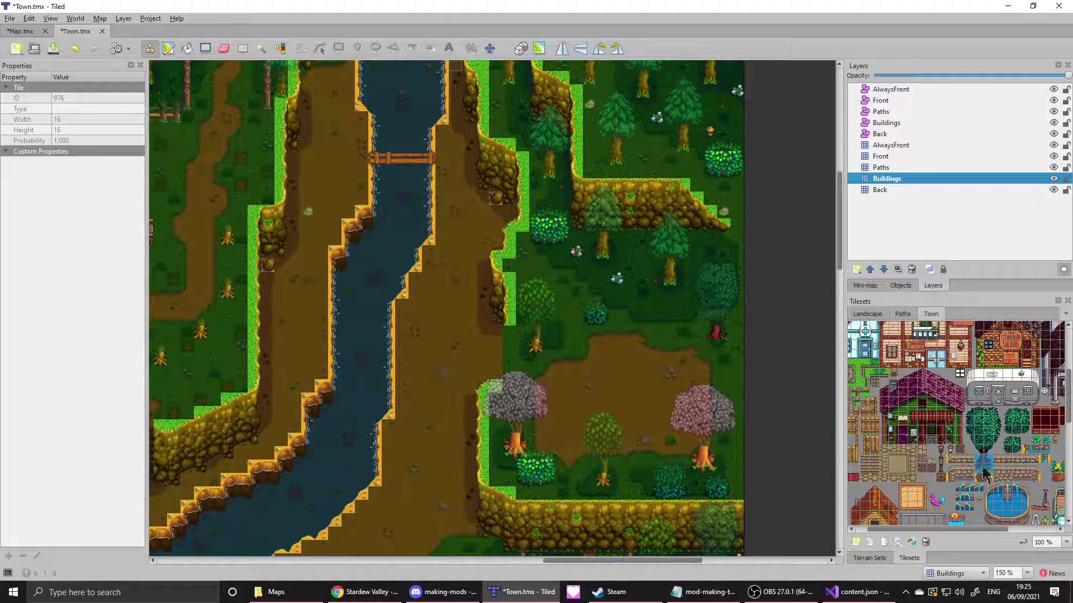
{"action": "left_click", "coordinate": [718, 349]}
{"action": "left_click", "coordinate": [903, 257]}
{"action": "middle_click_drag", "start_coordinate": [651, 372], "coordinate": [657, 433]}
{"action": "mouse_move", "coordinate": [673, 391]}
{"action": "middle_mouse_down"}
{"action": "mouse_move", "coordinate": [680, 548]}
{"action": "mouse_move", "coordinate": [687, 393]}
{"action": "middle_mouse_up"}
{"action": "middle_click_drag", "start_coordinate": [689, 433], "coordinate": [664, 317]}
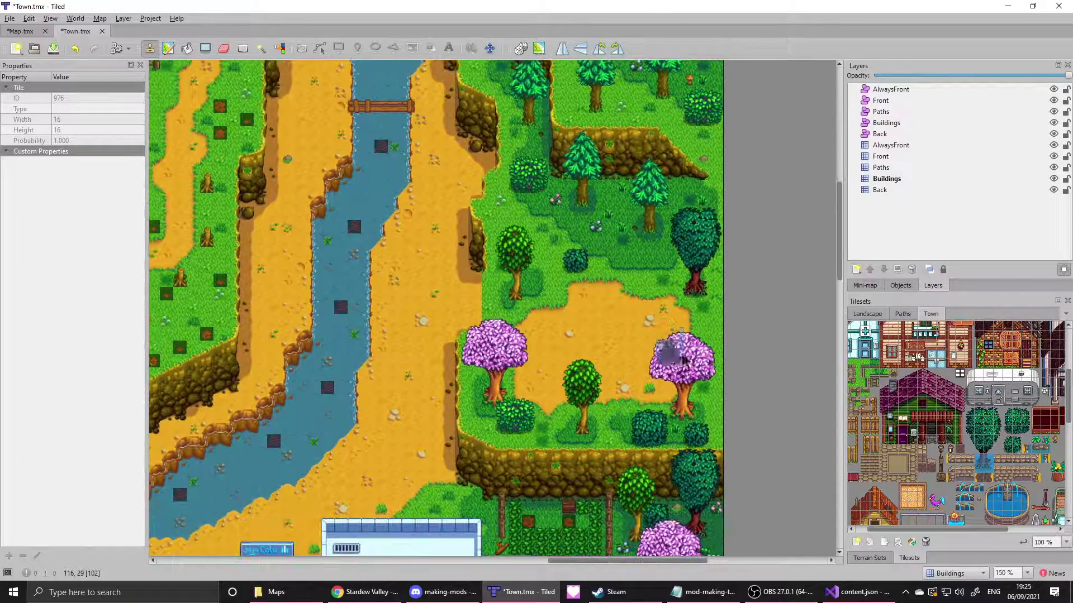
- Compare the Buildings, Front and Back layers and browse the Town tileset for a tile to mark the eastern exit
{"action": "left_click", "coordinate": [893, 178]}
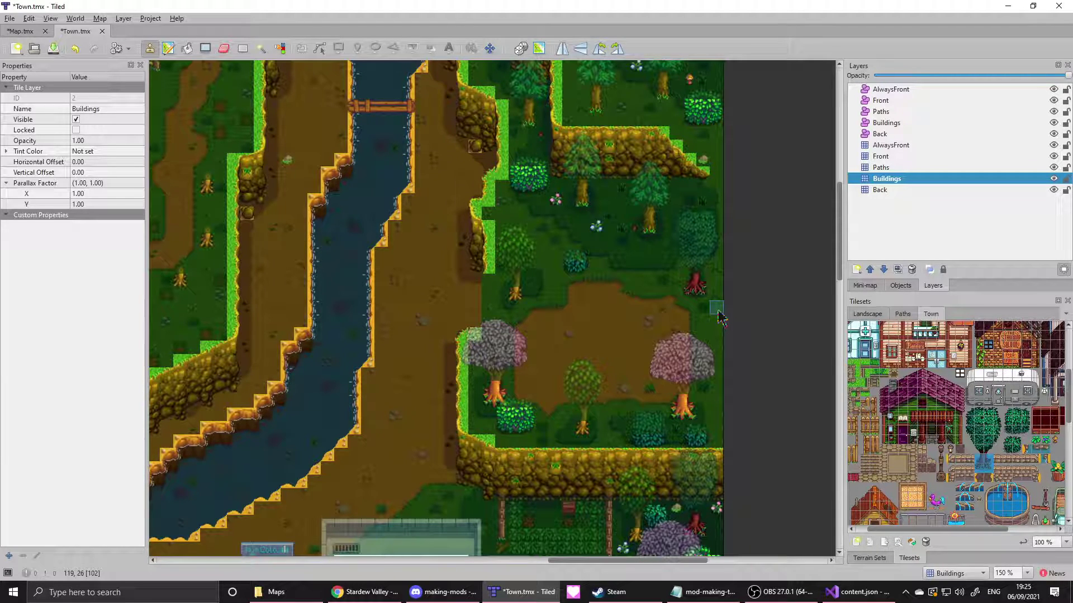
{"action": "left_click", "coordinate": [893, 156]}
{"action": "left_click", "coordinate": [927, 270]}
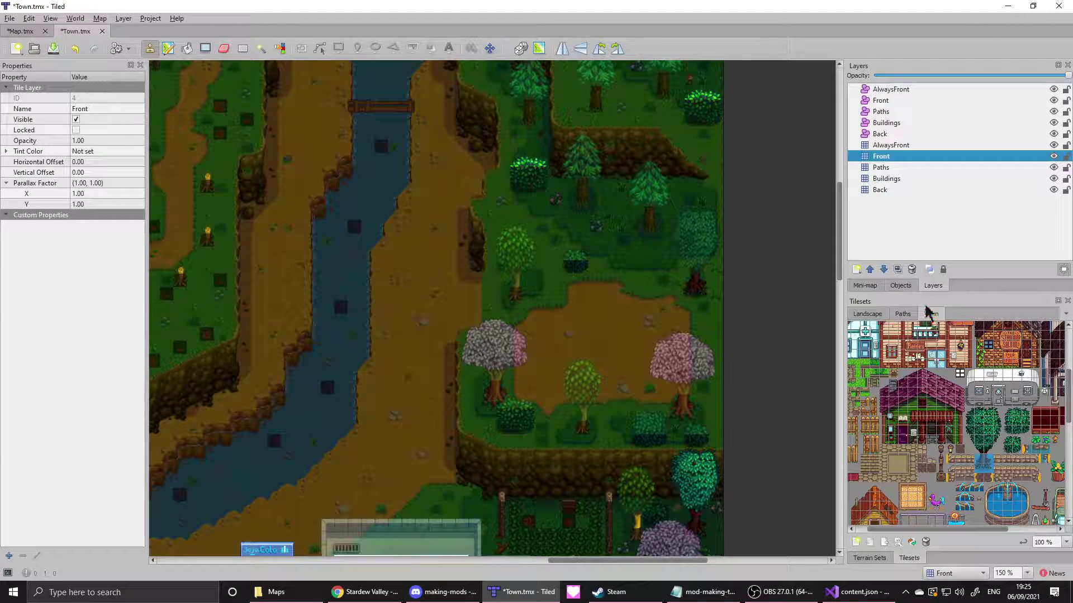
{"action": "left_click", "coordinate": [889, 178]}
{"action": "scroll", "coordinate": [956, 425], "scroll_direction": "up", "scroll_amount": 3}
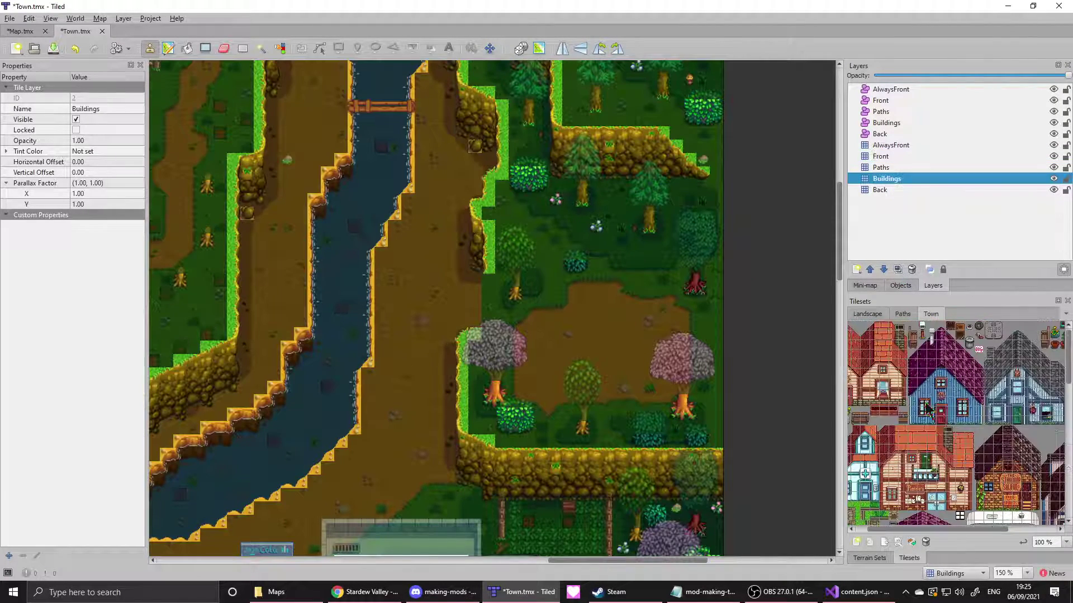
{"action": "left_click", "coordinate": [894, 191]}
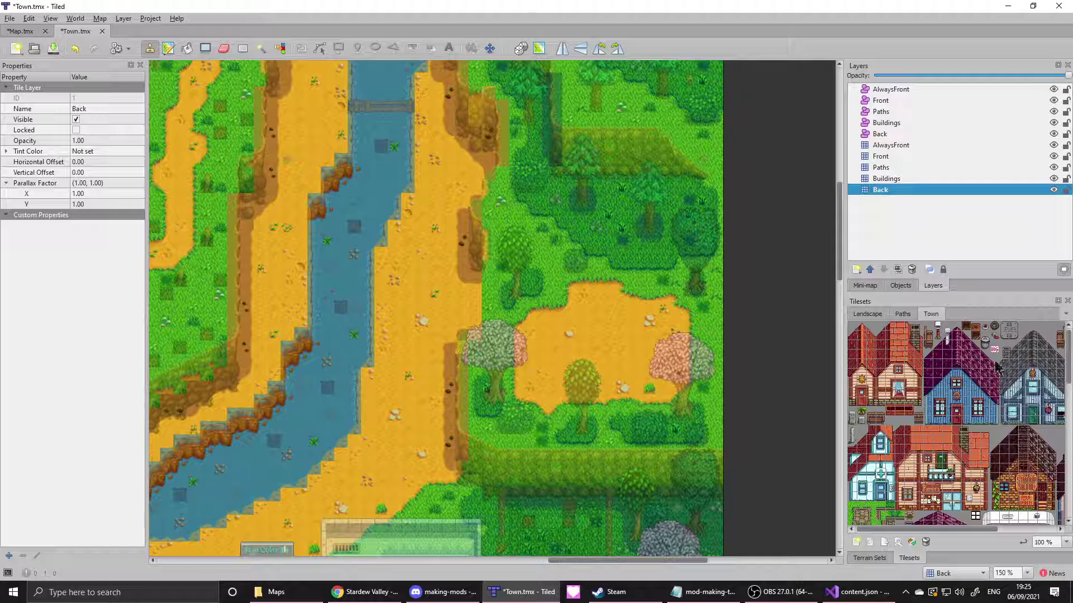
{"action": "scroll", "coordinate": [975, 386], "scroll_direction": "down", "scroll_amount": 3}
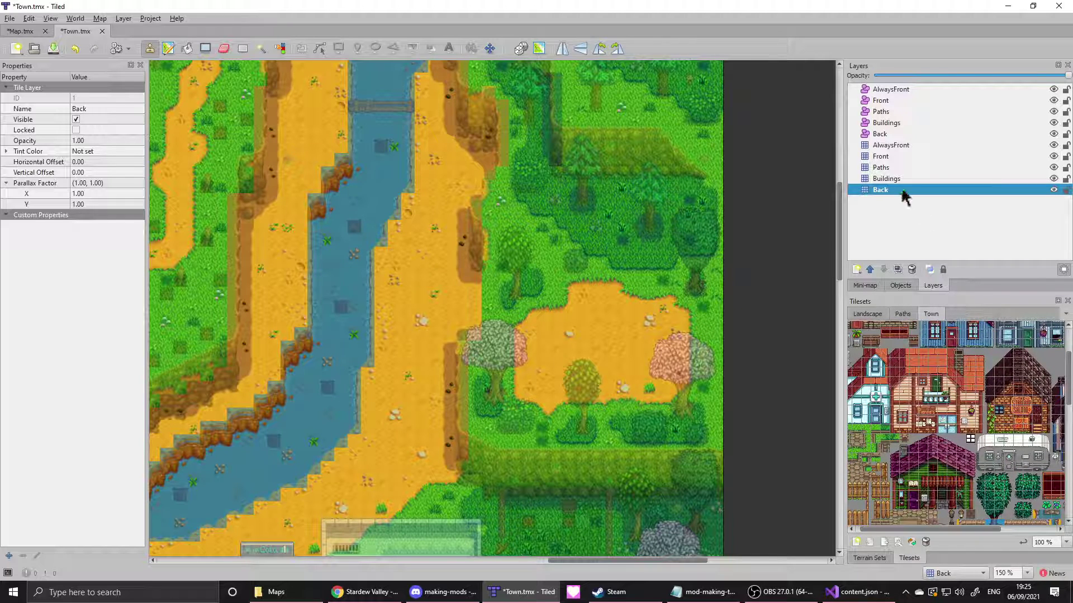
{"action": "middle_click_drag", "start_coordinate": [925, 457], "coordinate": [931, 419]}
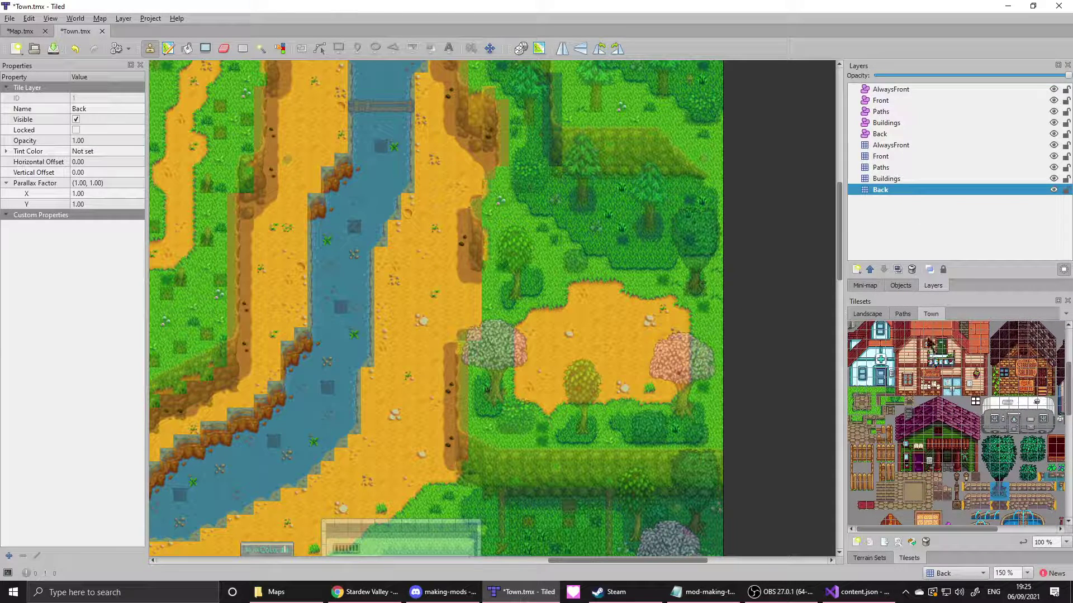
- Place two flower tiles from the Landscape tileset at the map's east edge by the clearing, leaving one tile free between them
{"action": "left_click", "coordinate": [884, 314]}
{"action": "middle_click_drag", "start_coordinate": [992, 450], "coordinate": [1004, 501]}
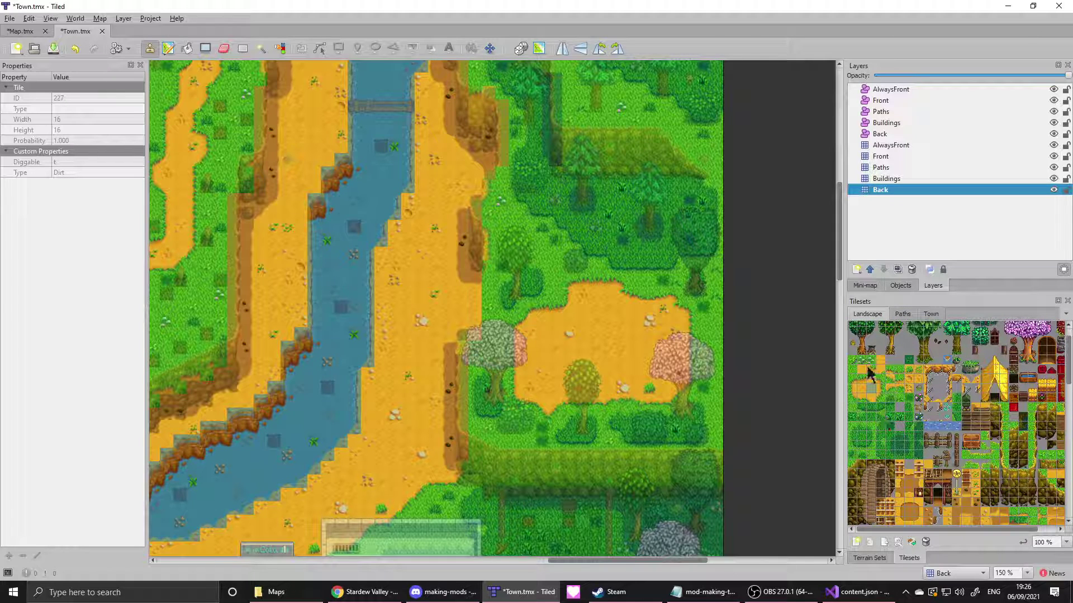
{"action": "left_click", "coordinate": [925, 411]}
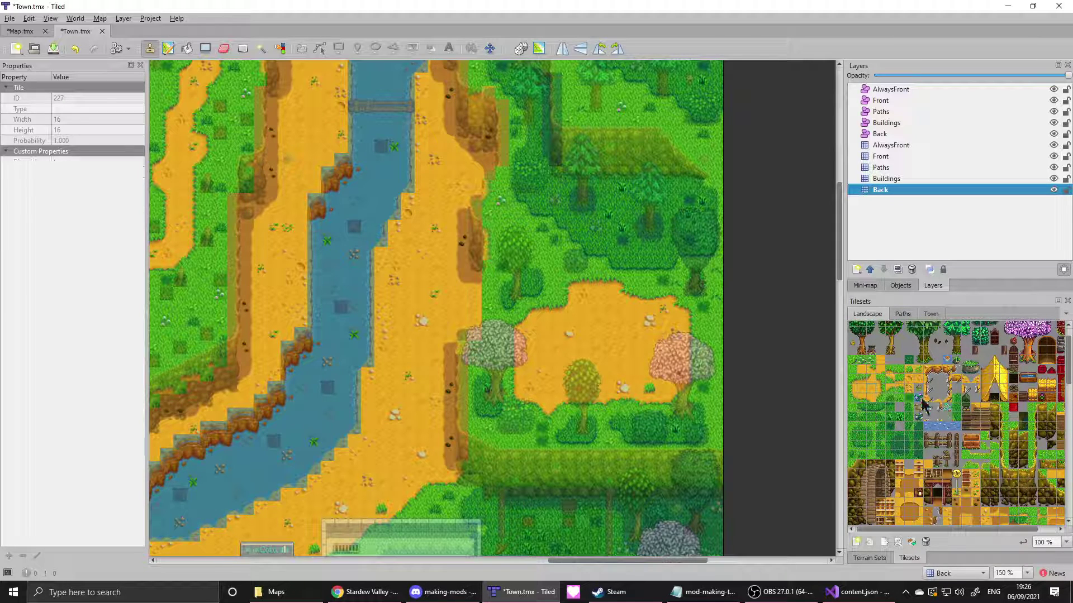
{"action": "left_click", "coordinate": [888, 179]}
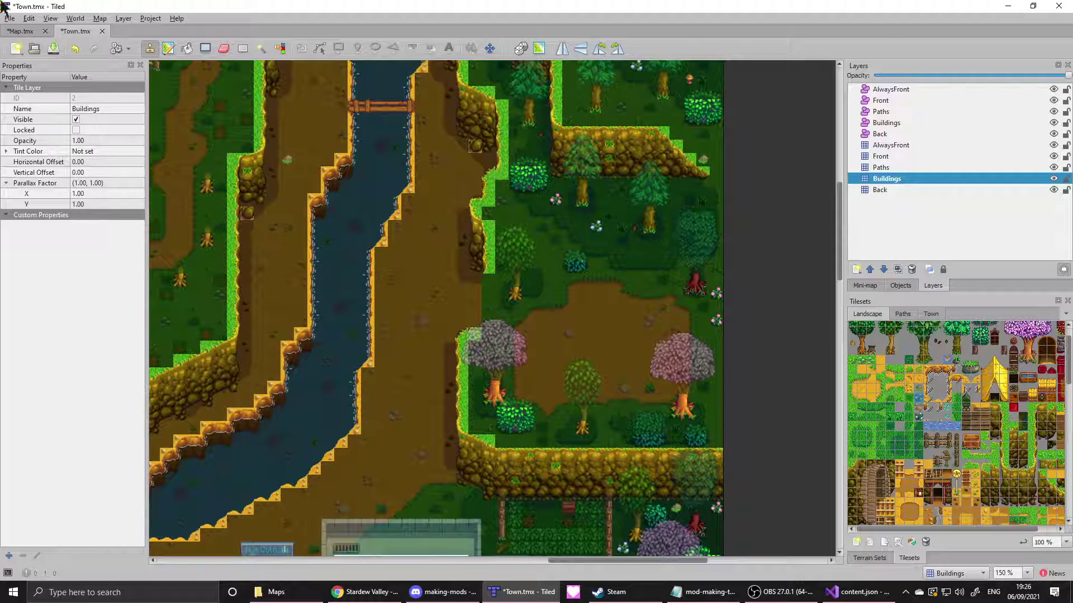
- Read the tile coordinates of the gap between the two flowers in Town.tmx and return to Map.tmx
{"action": "left_click", "coordinate": [22, 32]}
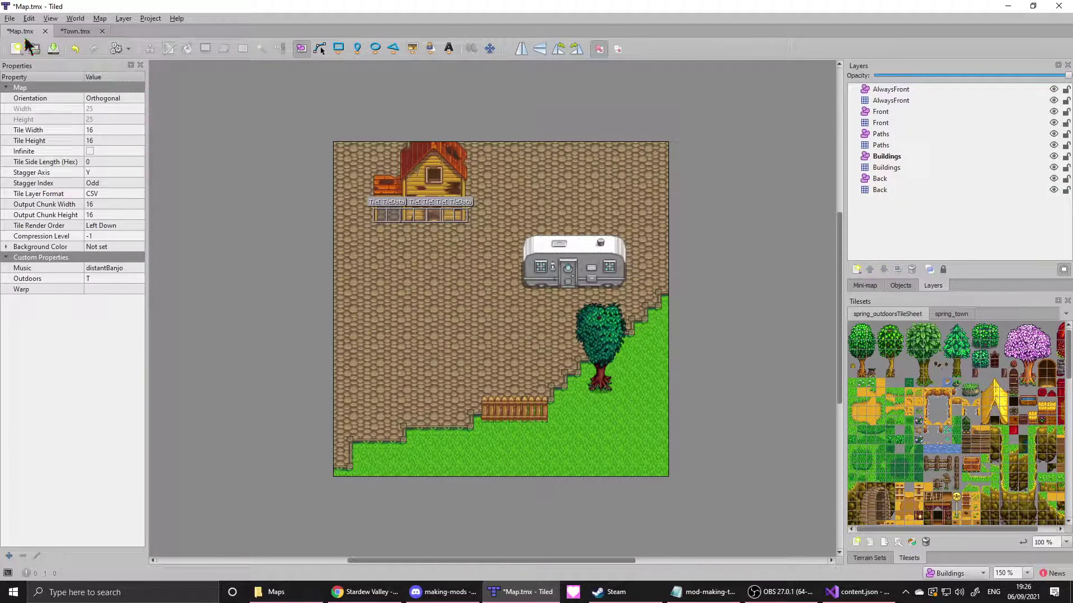
{"action": "left_click", "coordinate": [72, 32]}
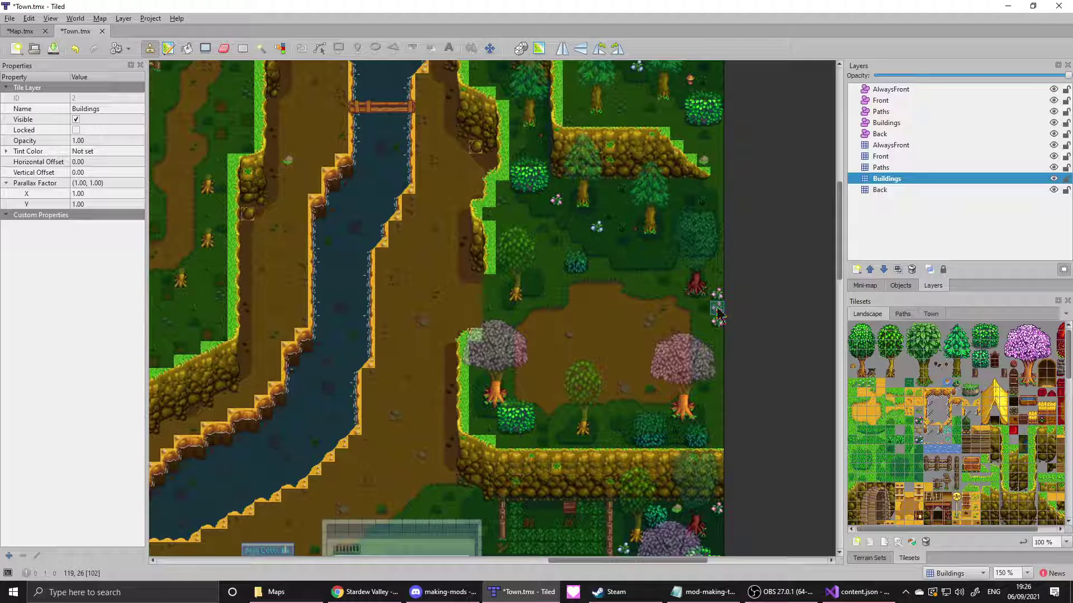
{"action": "left_click", "coordinate": [22, 32]}
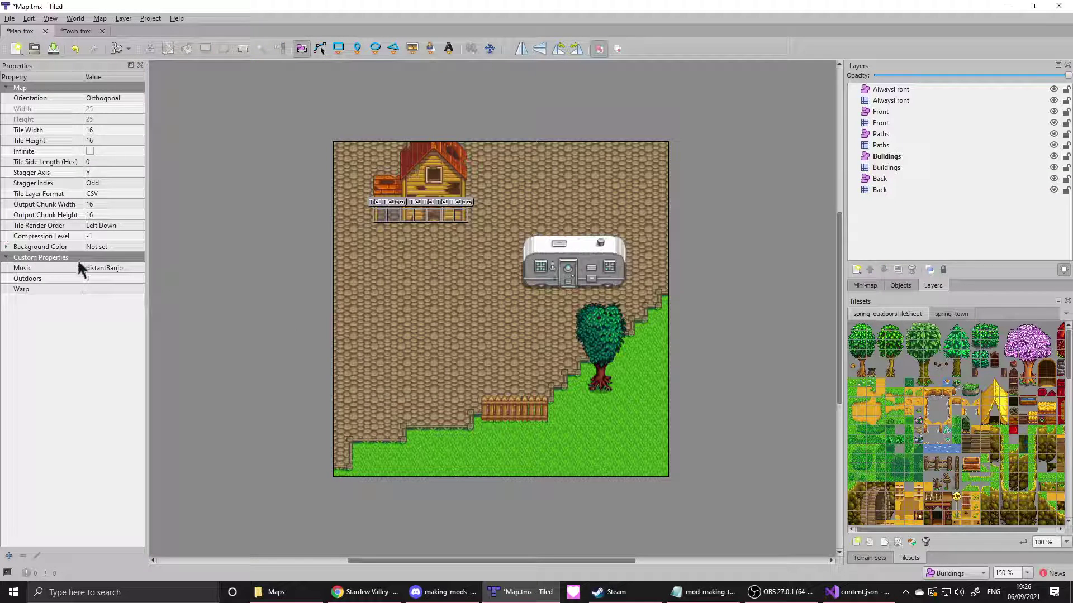
- Paint a column of grass-edge tiles from the spring_town tileset down Map.tmx's west edge on the Buildings layer
{"action": "left_click", "coordinate": [905, 167]}
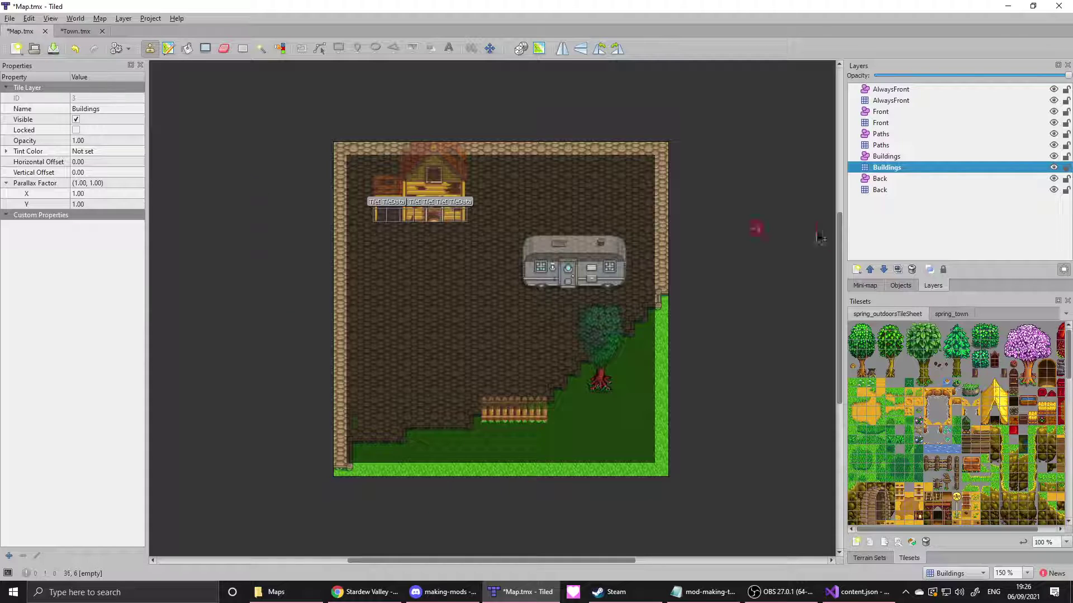
{"action": "left_click", "coordinate": [880, 191]}
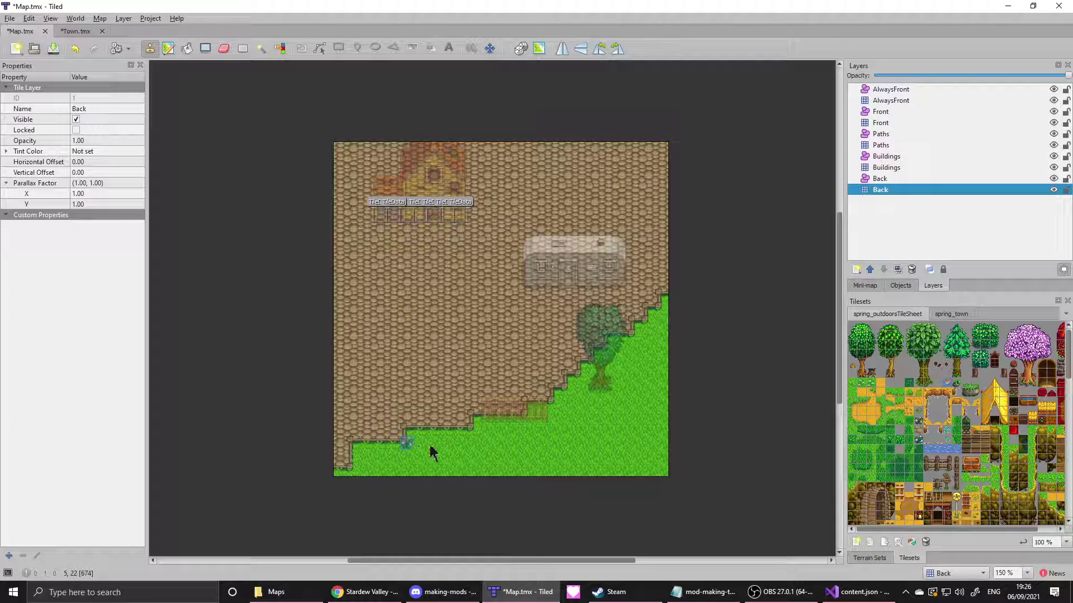
{"action": "left_click", "coordinate": [950, 314]}
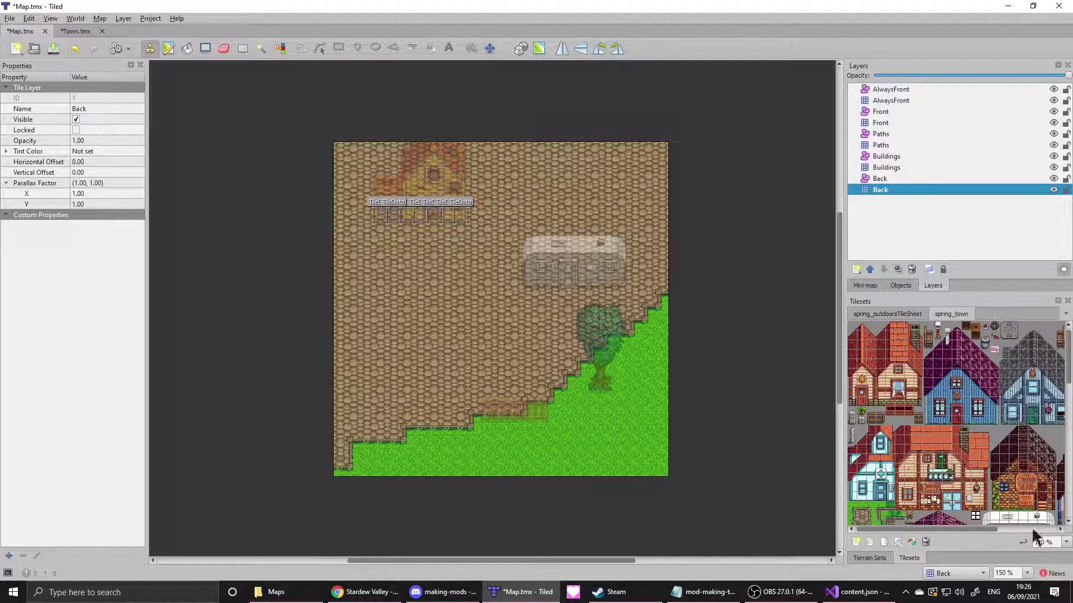
{"action": "left_click", "coordinate": [855, 451]}
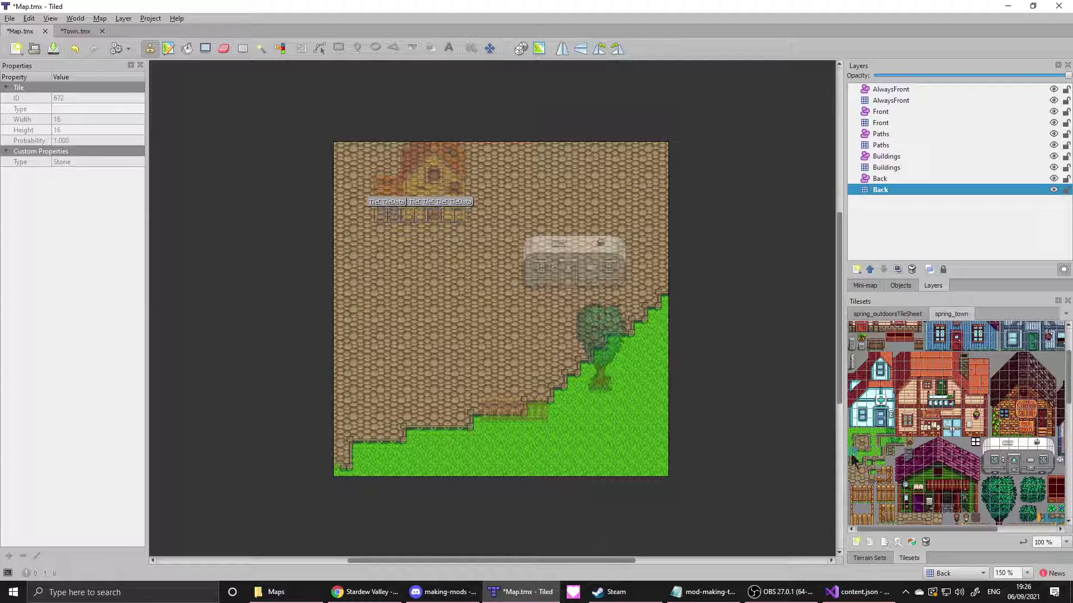
{"action": "left_click_drag", "start_coordinate": [338, 467], "coordinate": [345, 151]}
{"action": "left_click", "coordinate": [881, 167]}
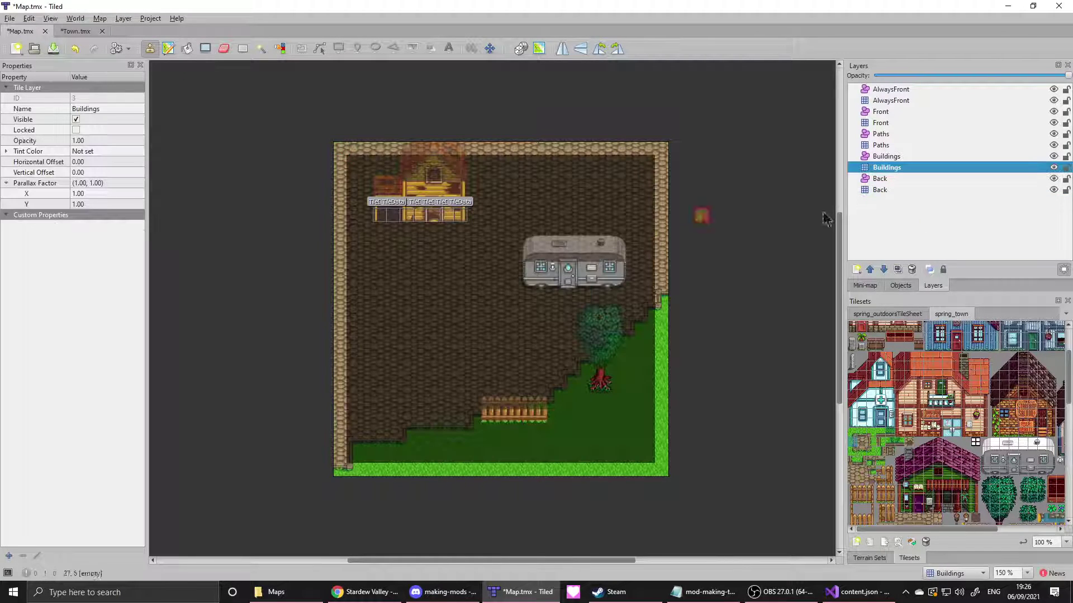
{"action": "left_click", "coordinate": [909, 189]}
{"action": "left_click", "coordinate": [906, 168]}
{"action": "left_click_drag", "start_coordinate": [339, 146], "coordinate": [337, 441]}
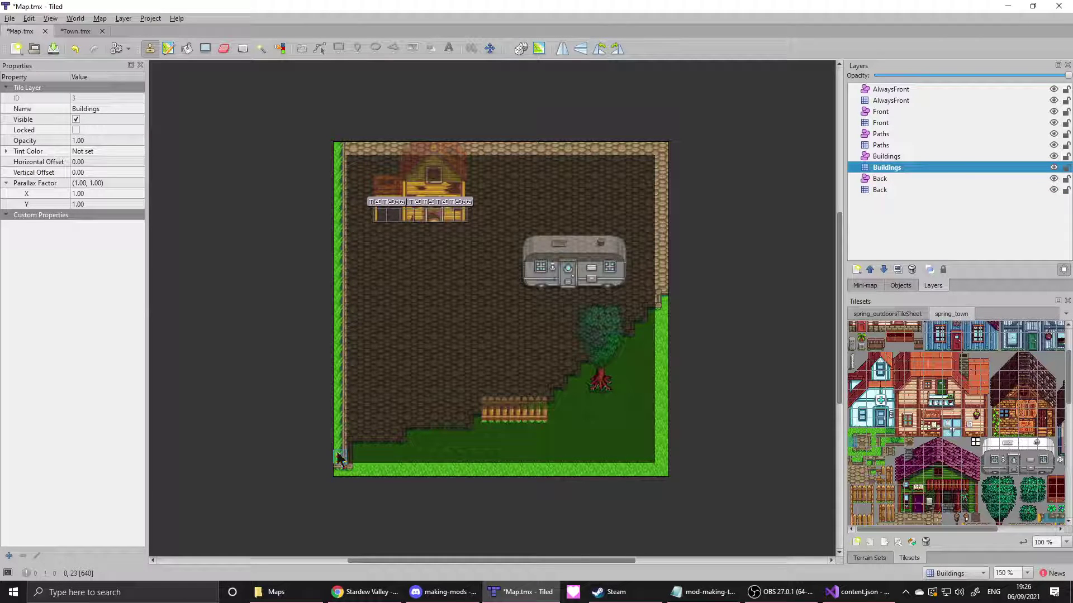
{"action": "left_click", "coordinate": [890, 190]}
{"action": "left_click", "coordinate": [864, 168]}
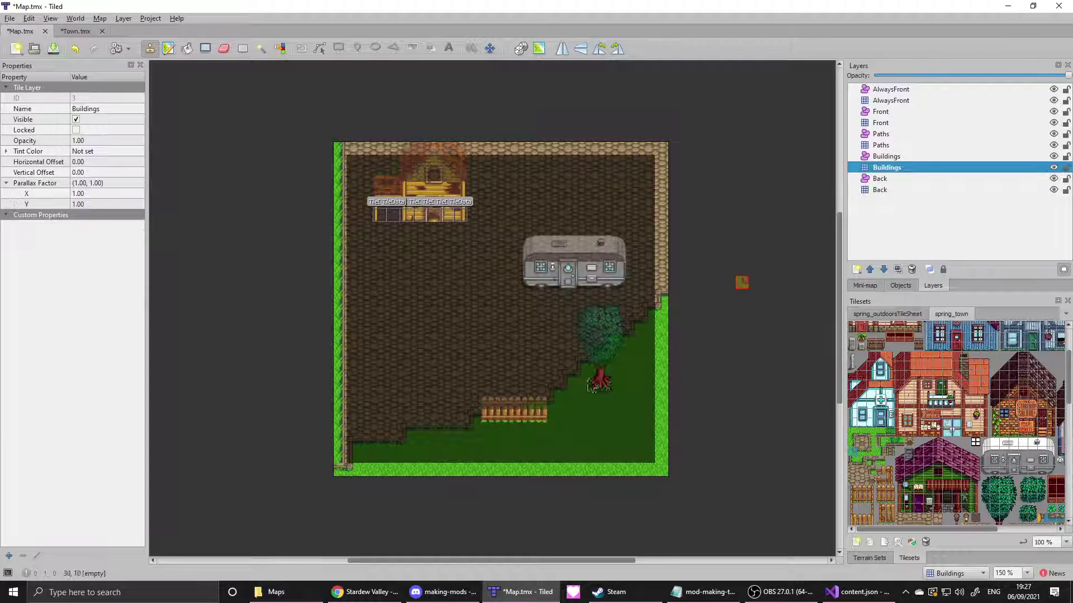
{"action": "left_click", "coordinate": [949, 233]}
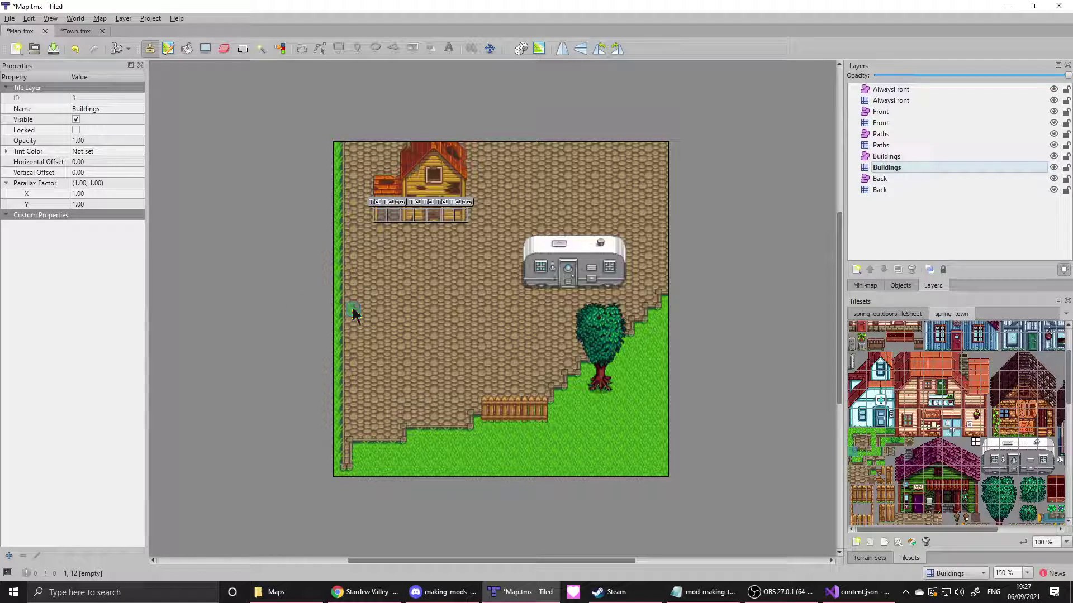
- Enter 1 12 Town as the value of the map's custom Warp property
{"action": "left_click", "coordinate": [100, 18]}
{"action": "left_click", "coordinate": [123, 151]}
{"action": "left_click", "coordinate": [99, 289]}
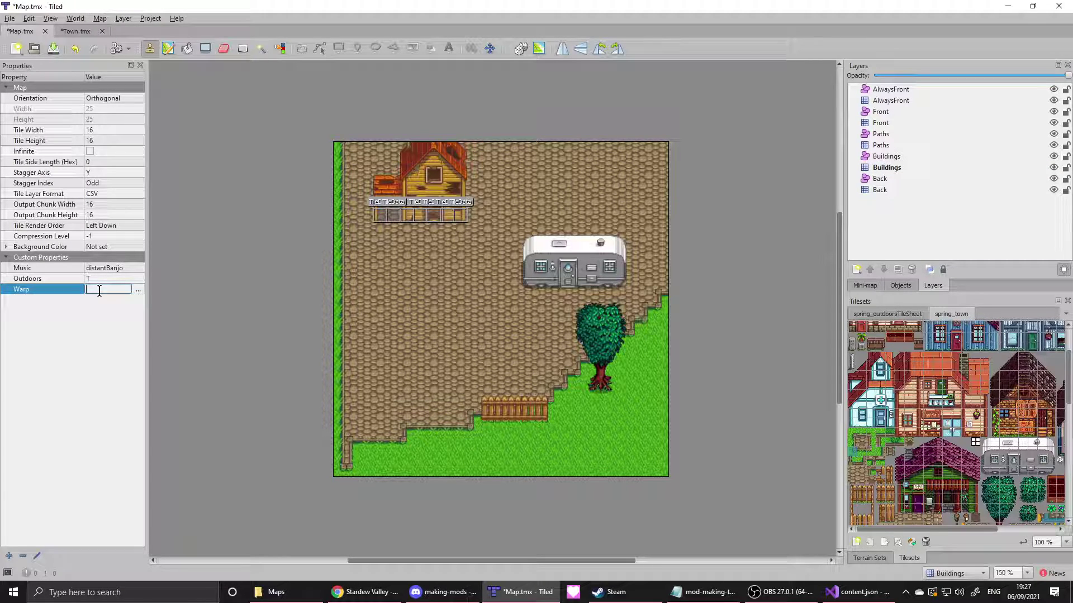
{"action": "type", "text": "1 12 Town"}
{"action": "key", "text": "Return"}
- Check the exit tile's coordinates in Town.tmx and complete Map.tmx's Warp value as 1 12 Town 119 26
{"action": "left_click", "coordinate": [76, 31]}
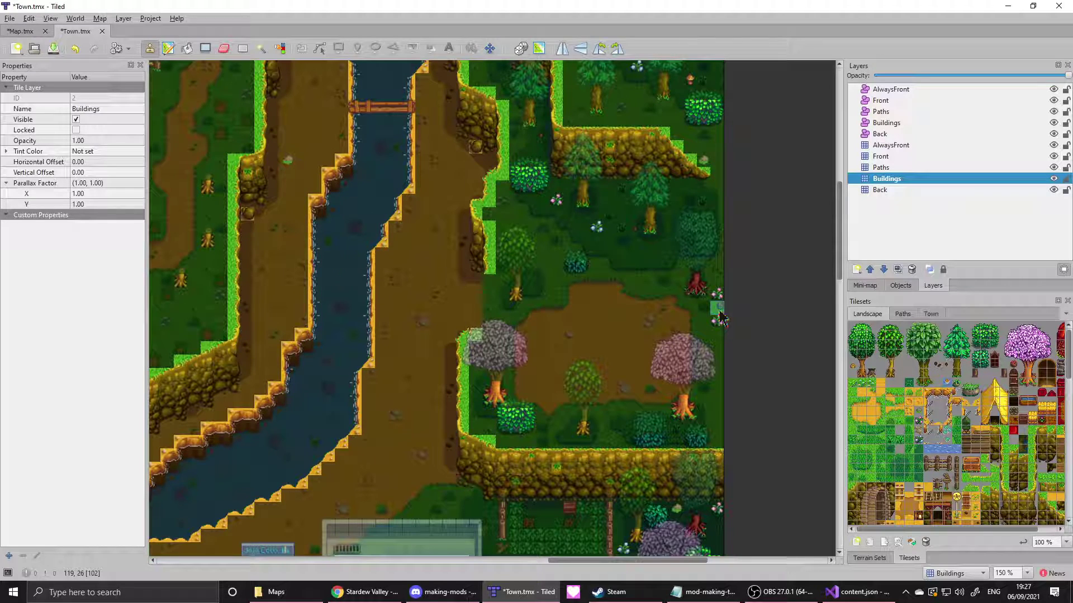
{"action": "left_click", "coordinate": [20, 32]}
{"action": "left_click", "coordinate": [124, 289]}
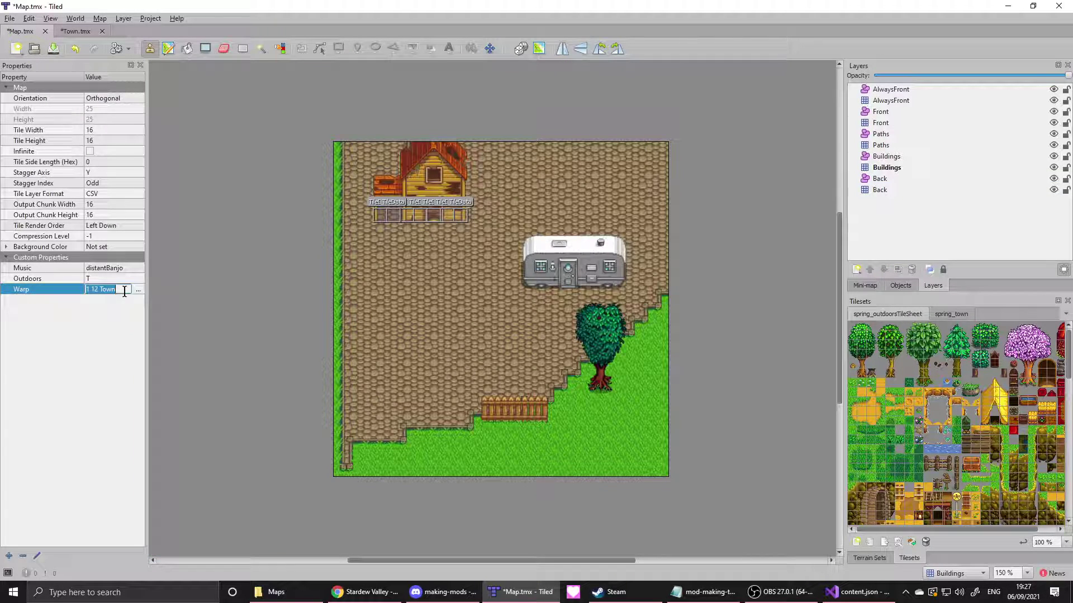
{"action": "type", "text": "9"}
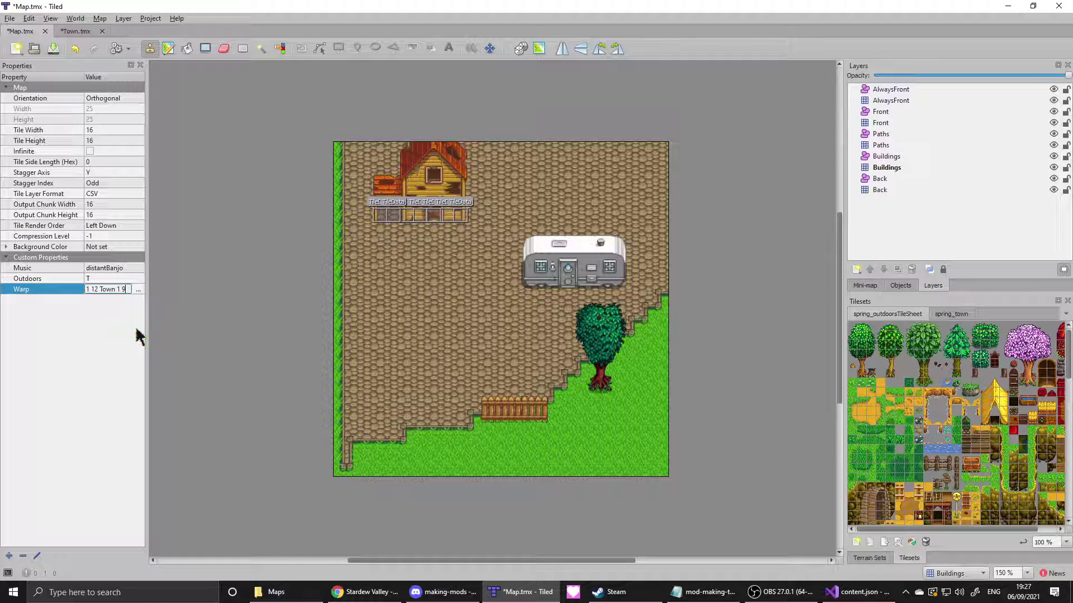
{"action": "type", "text": "9 26"}
{"action": "key", "text": "Return"}
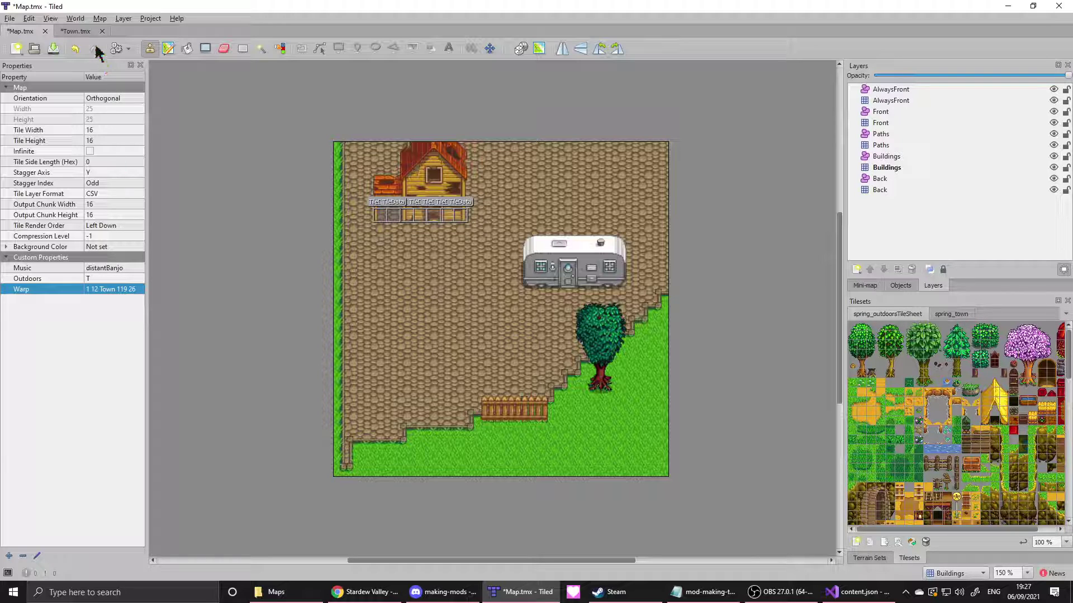
- Switch to content.json in Visual Studio and add a curly-braced Changes block with an empty nested entry after CustomLocations
{"action": "left_click", "coordinate": [70, 31]}
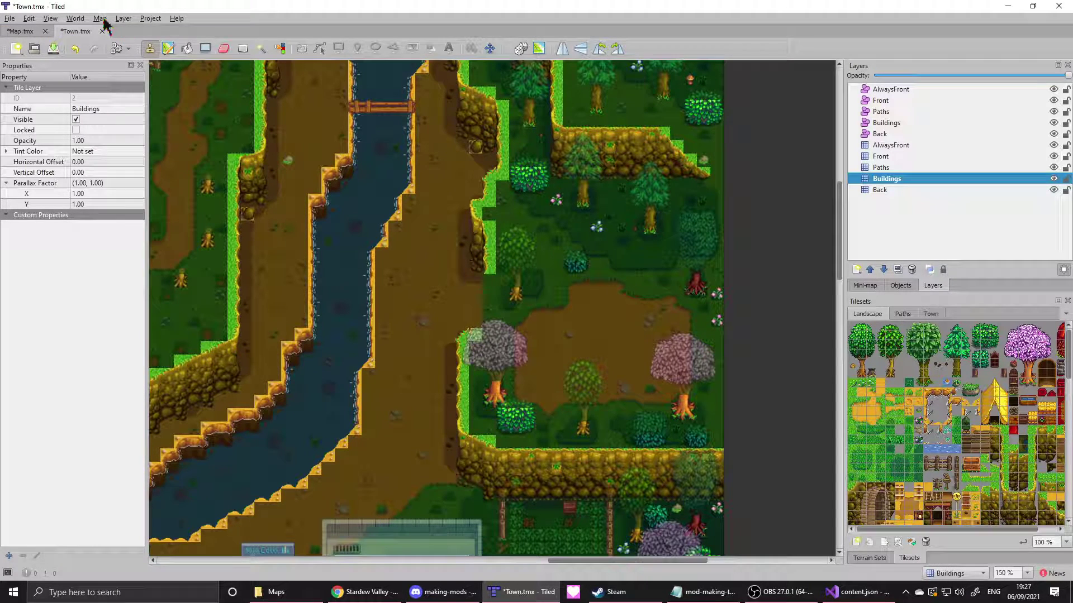
{"action": "left_click", "coordinate": [859, 591]}
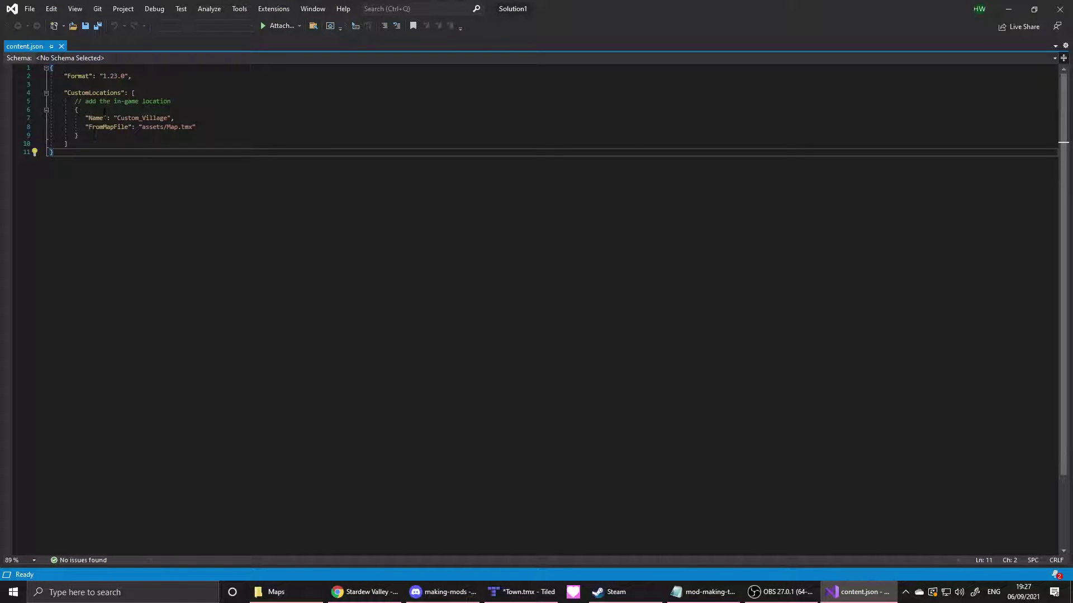
{"action": "left_click", "coordinate": [92, 136]}
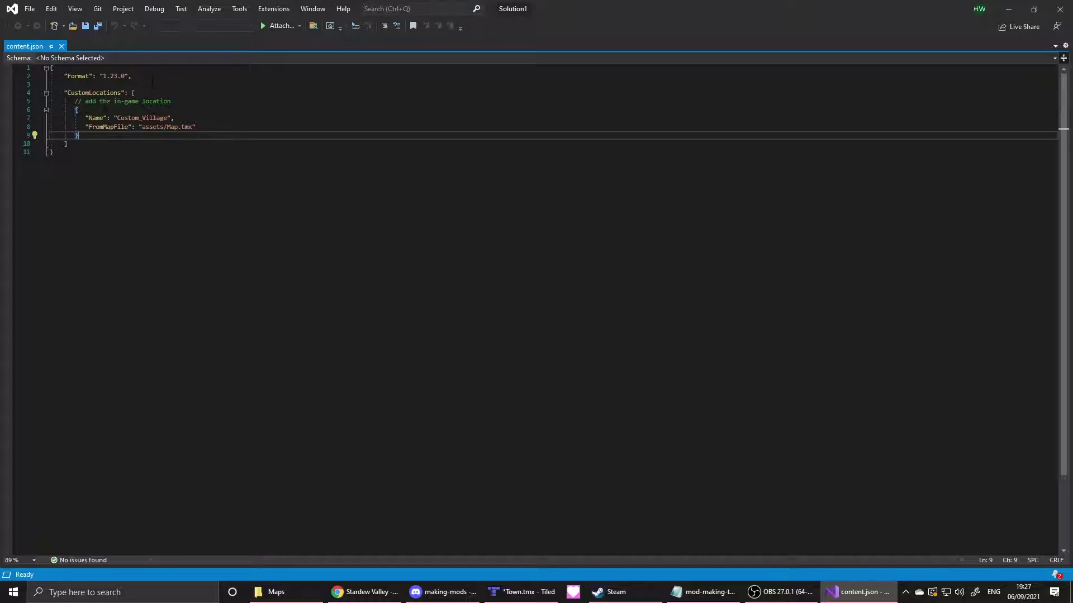
{"action": "left_click", "coordinate": [91, 144]}
{"action": "type", "text": ","}
{"action": "key", "text": "Return"}
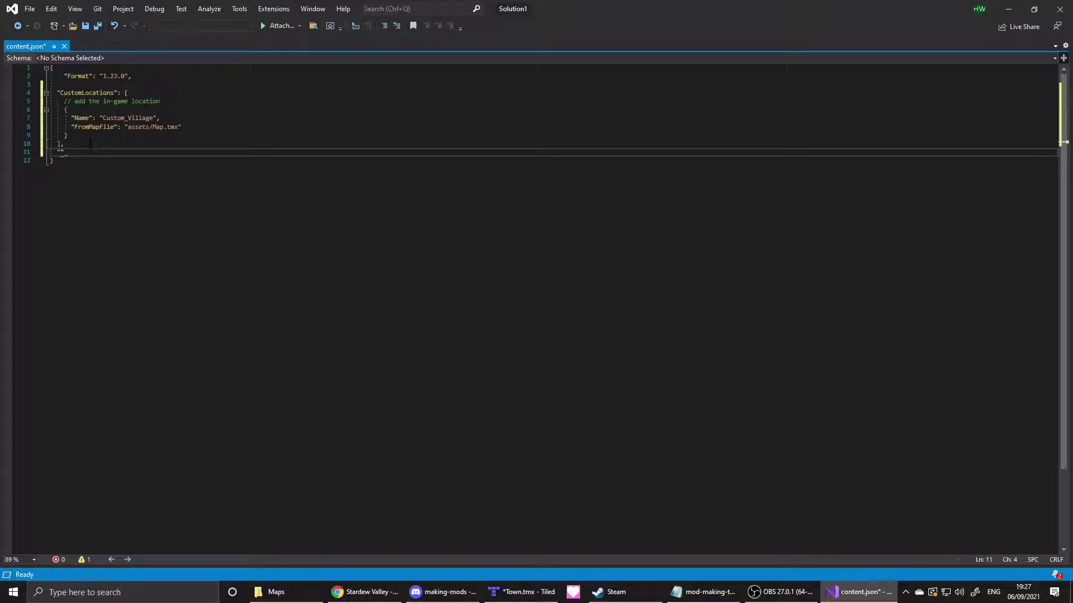
{"action": "type", "text": "\"Changes"}
{"action": "type", "text": "\""}
{"action": "type", "text": ": ["}
{"action": "key", "text": "Return"}
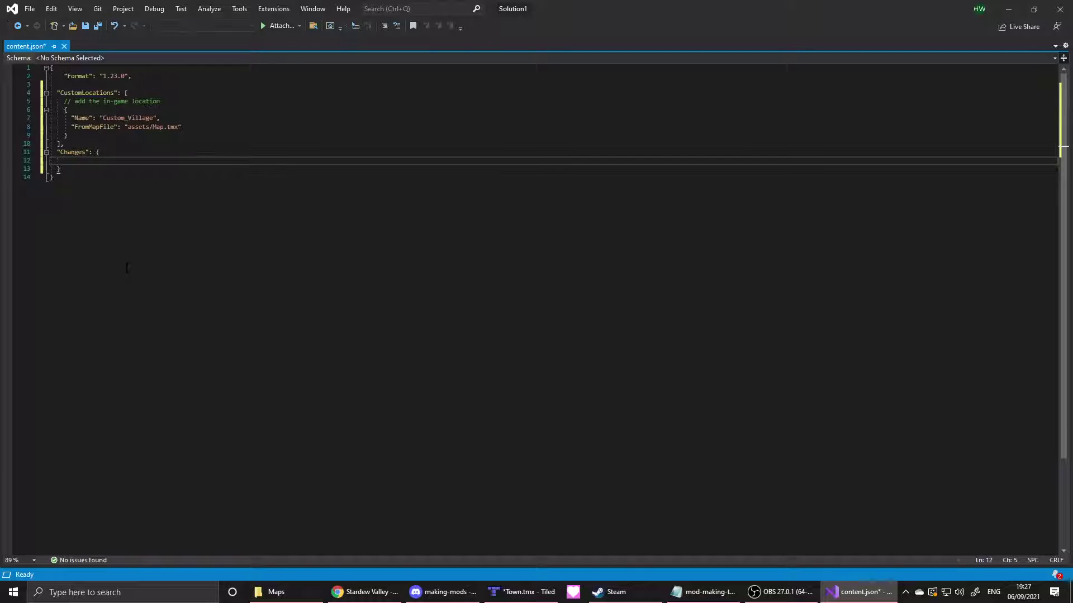
{"action": "key", "text": "Return"}
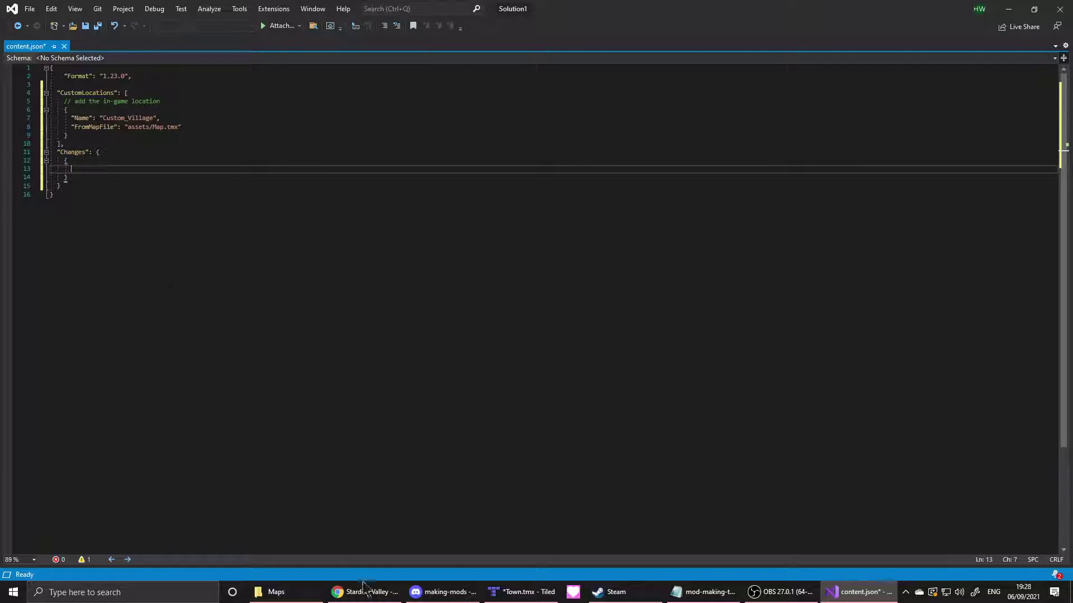
- Consult the Content Patcher guide and replace the Changes block's outer curly braces with square brackets in content.json
{"action": "left_click", "coordinate": [386, 597]}
{"action": "left_click", "coordinate": [860, 592]}
{"action": "left_click", "coordinate": [106, 152]}
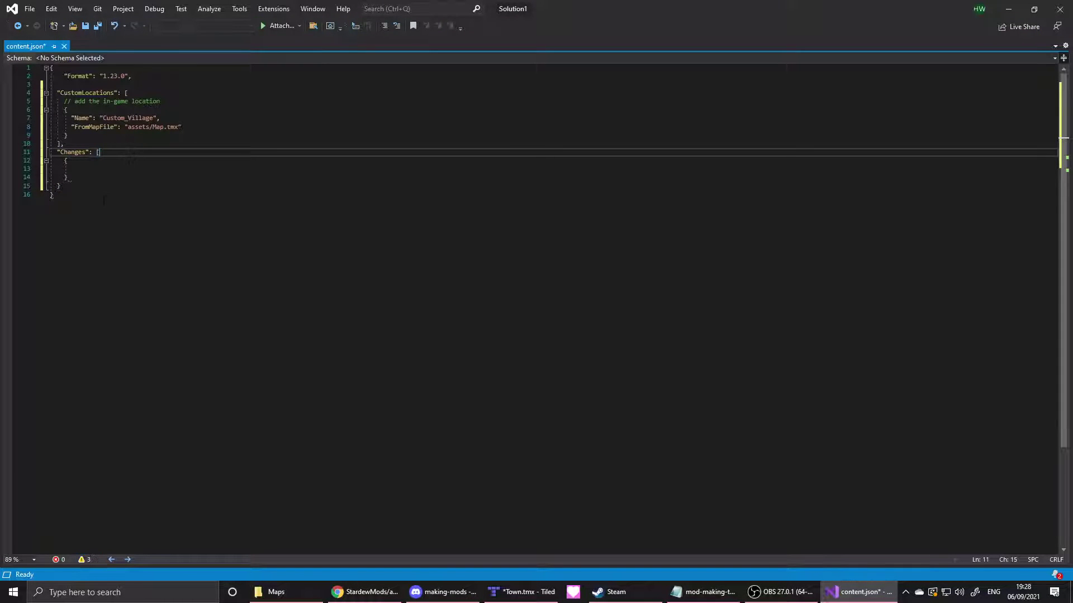
{"action": "left_click", "coordinate": [74, 185]}
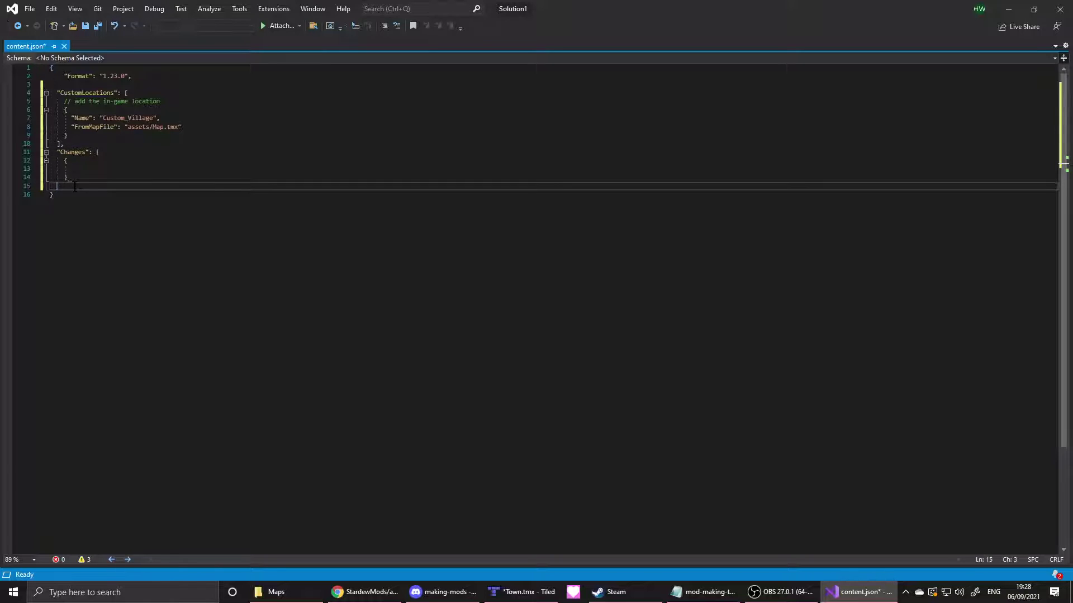
{"action": "left_click", "coordinate": [88, 168]}
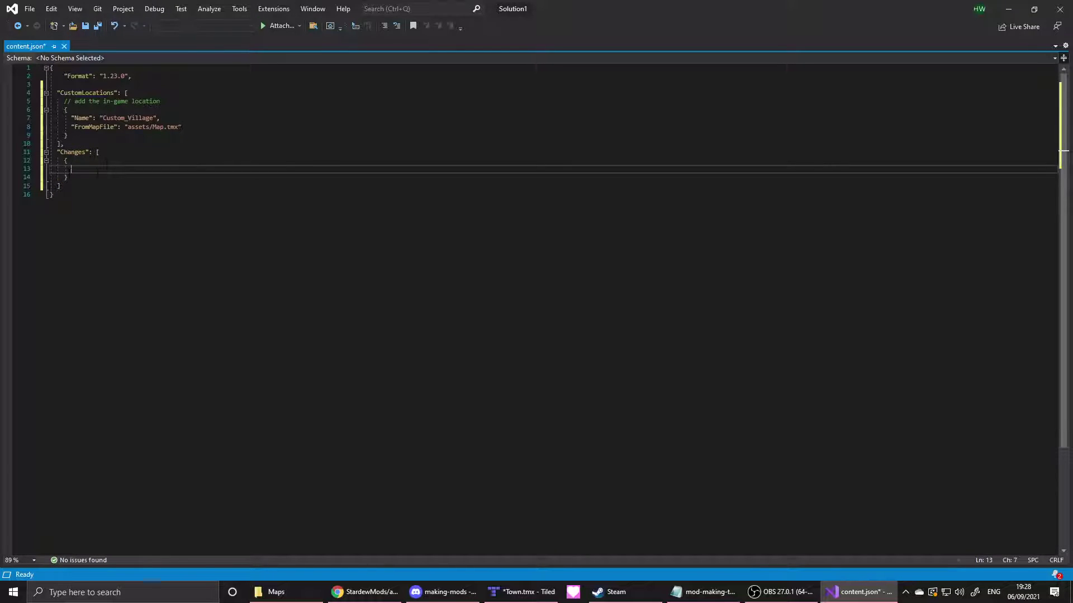
- Set the Changes entry's Action to EditMap
{"action": "type", "text": "\"Action\": "}
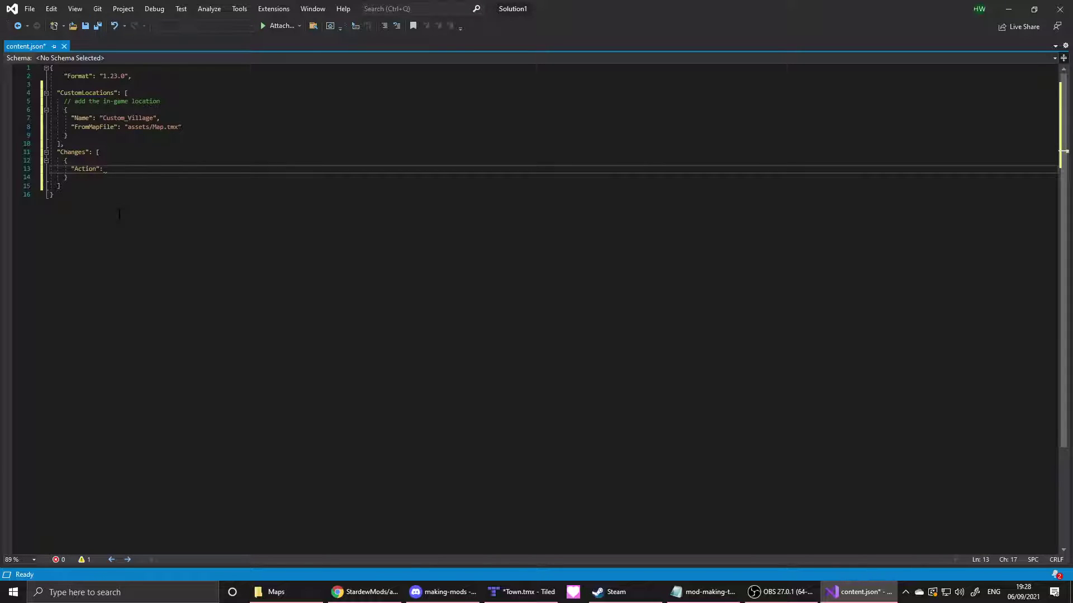
{"action": "type", "text": " \""}
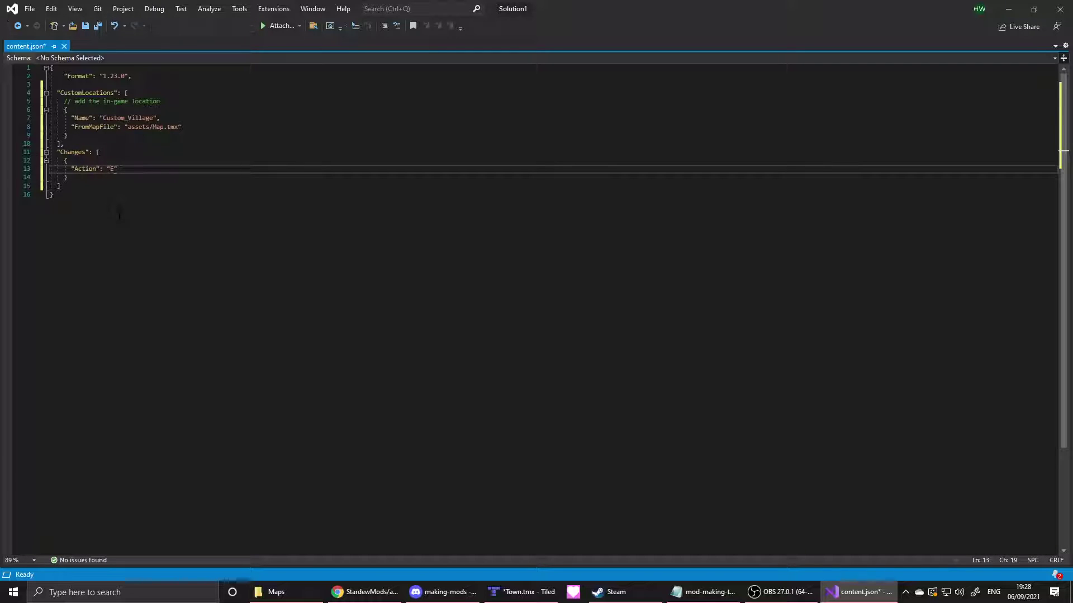
{"action": "type", "text": "EditMap\","}
{"action": "key", "text": "Return"}
- Set the entry's Target to Maps/Town and start an AddWarps field below it
{"action": "type", "text": "\"Tar"}
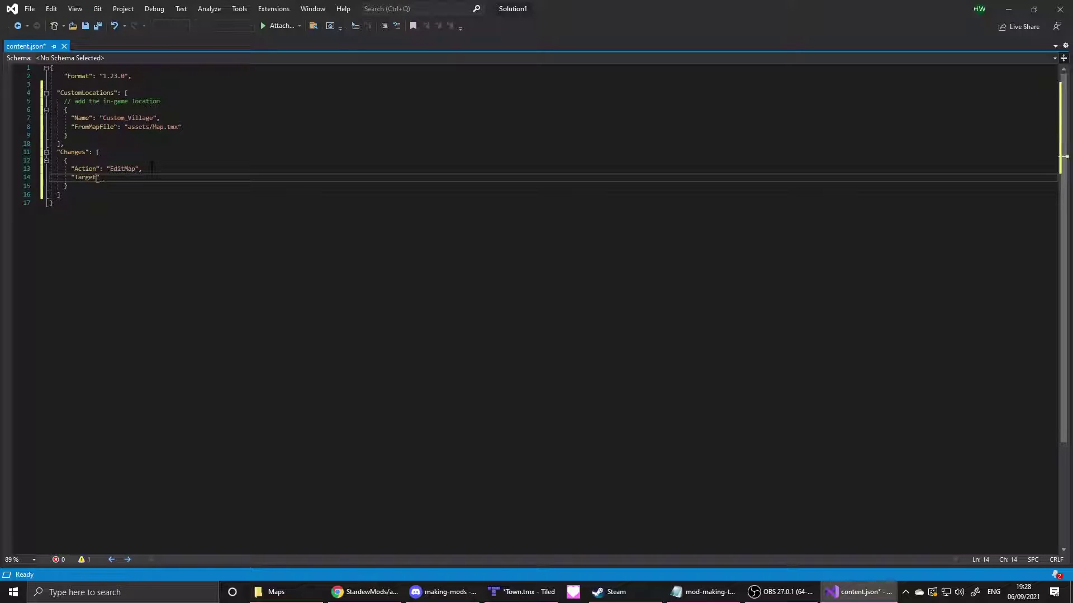
{"action": "type", "text": "get\""}
{"action": "key", "text": "BackSpace"}
{"action": "type", "text": "\""}
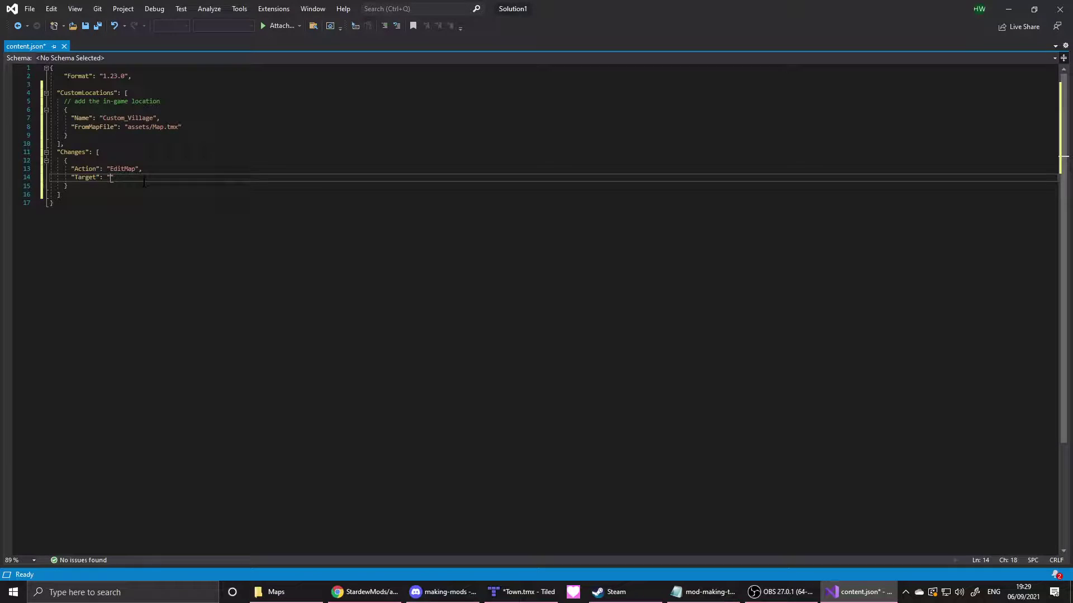
{"action": "type", "text": "Maps/Town\","}
{"action": "key", "text": "Return"}
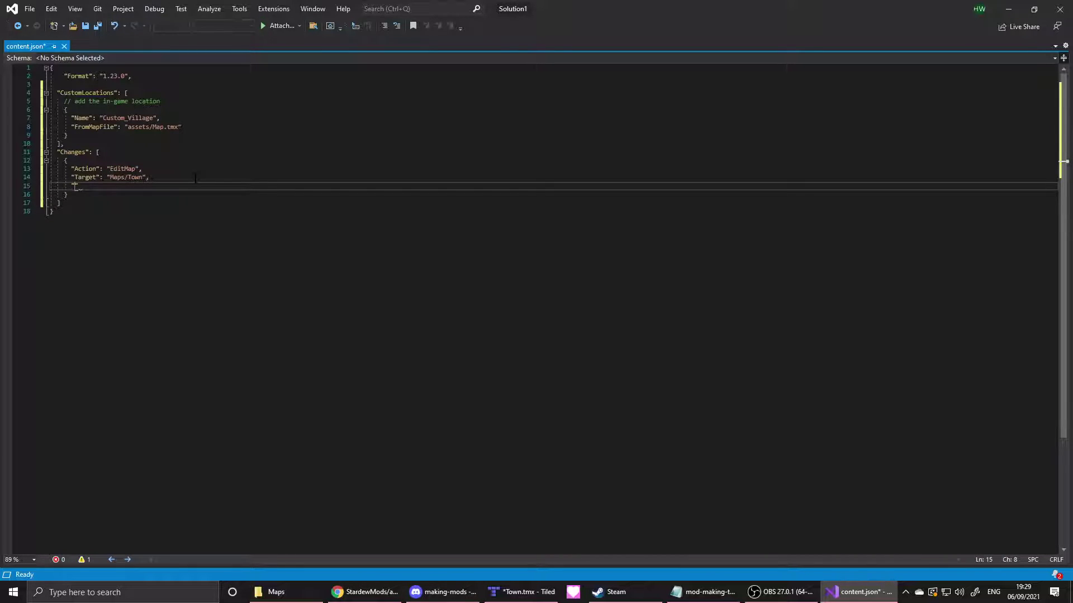
{"action": "type", "text": "\"AddWarps\":"}
- Examine the AddWarps description and example syntax in the Content Patcher author guide, and return to content.json
{"action": "left_click", "coordinate": [364, 591]}
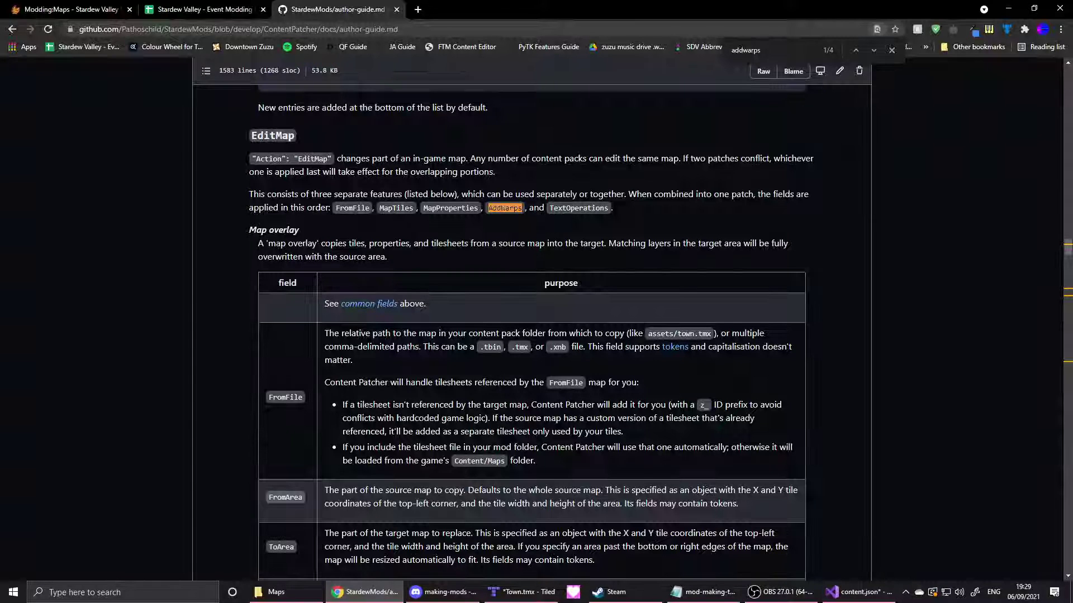
{"action": "scroll", "coordinate": [507, 283], "scroll_direction": "down", "scroll_amount": 10}
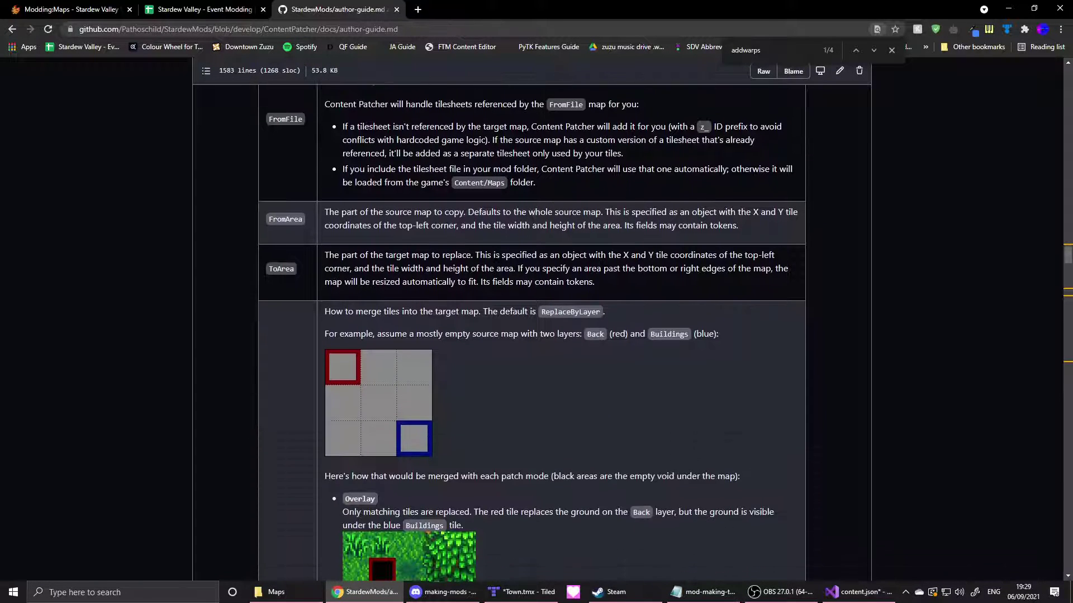
{"action": "scroll", "coordinate": [496, 255], "scroll_direction": "down", "scroll_amount": 8}
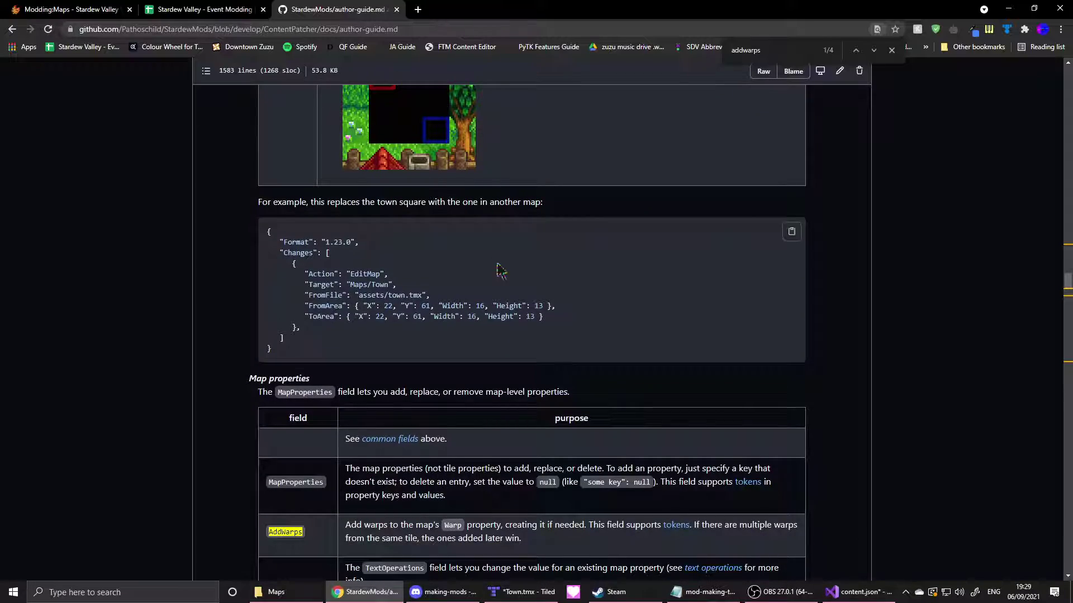
{"action": "scroll", "coordinate": [503, 268], "scroll_direction": "up", "scroll_amount": 16}
{"action": "scroll", "coordinate": [498, 307], "scroll_direction": "up", "scroll_amount": 3}
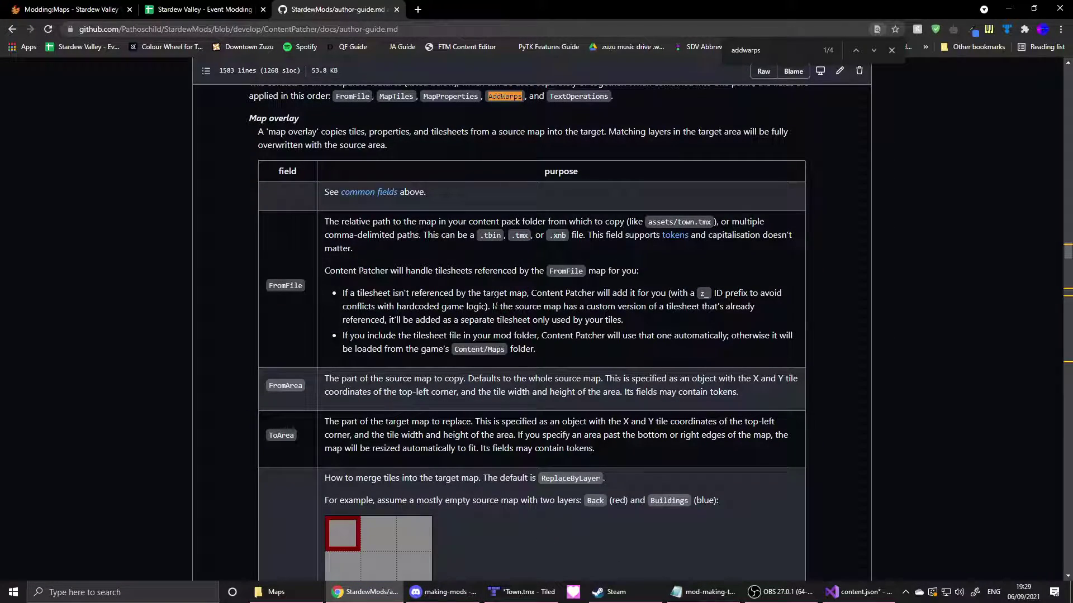
{"action": "scroll", "coordinate": [497, 309], "scroll_direction": "up", "scroll_amount": 1}
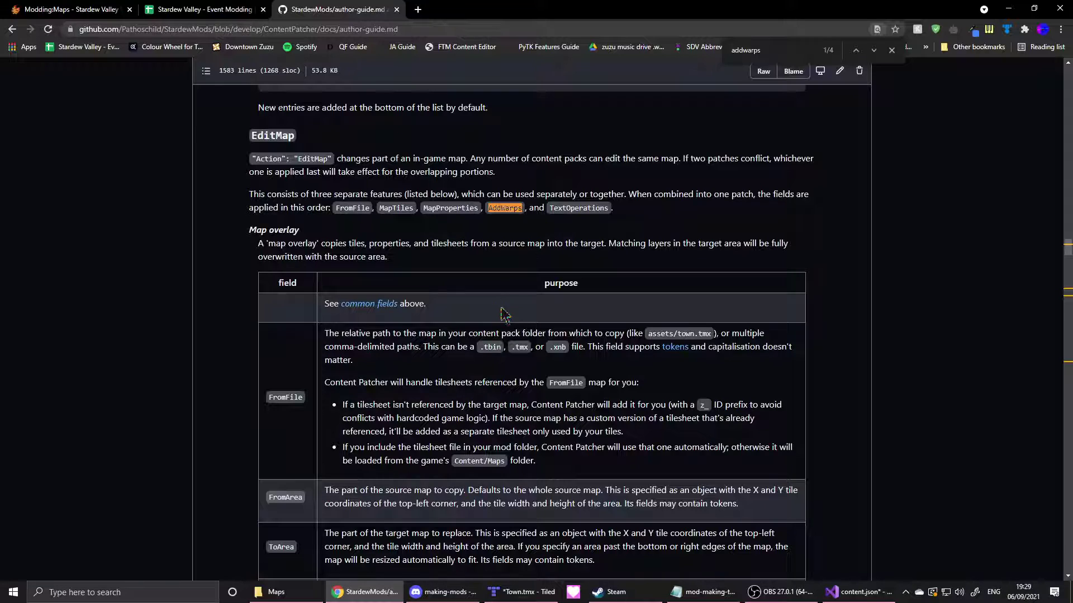
{"action": "scroll", "coordinate": [495, 310], "scroll_direction": "down", "scroll_amount": 15}
{"action": "scroll", "coordinate": [490, 467], "scroll_direction": "up", "scroll_amount": 1}
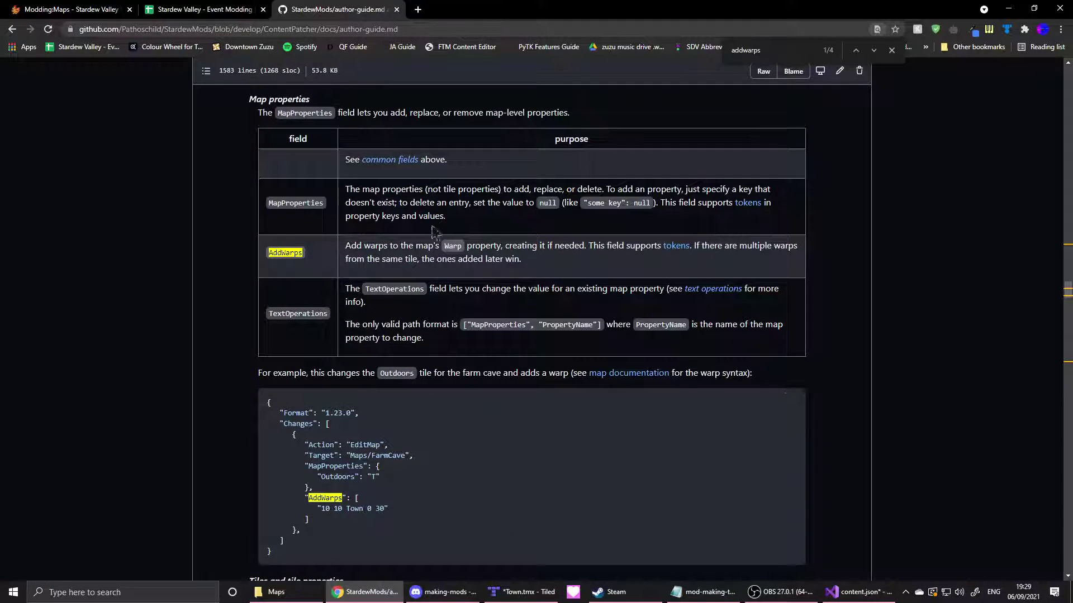
{"action": "scroll", "coordinate": [364, 476], "scroll_direction": "down", "scroll_amount": 1}
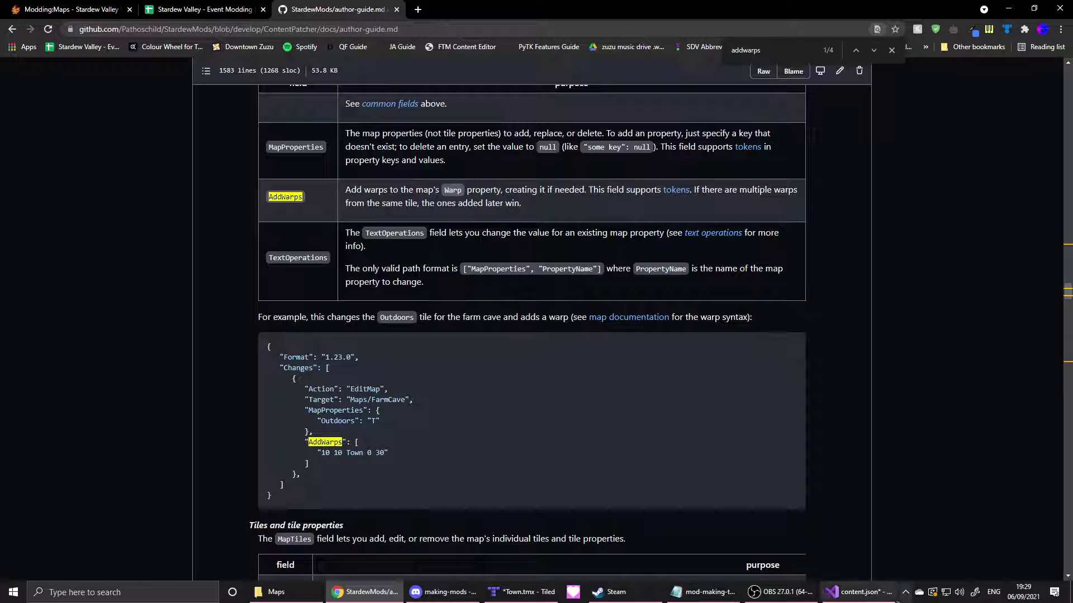
{"action": "left_click", "coordinate": [859, 592]}
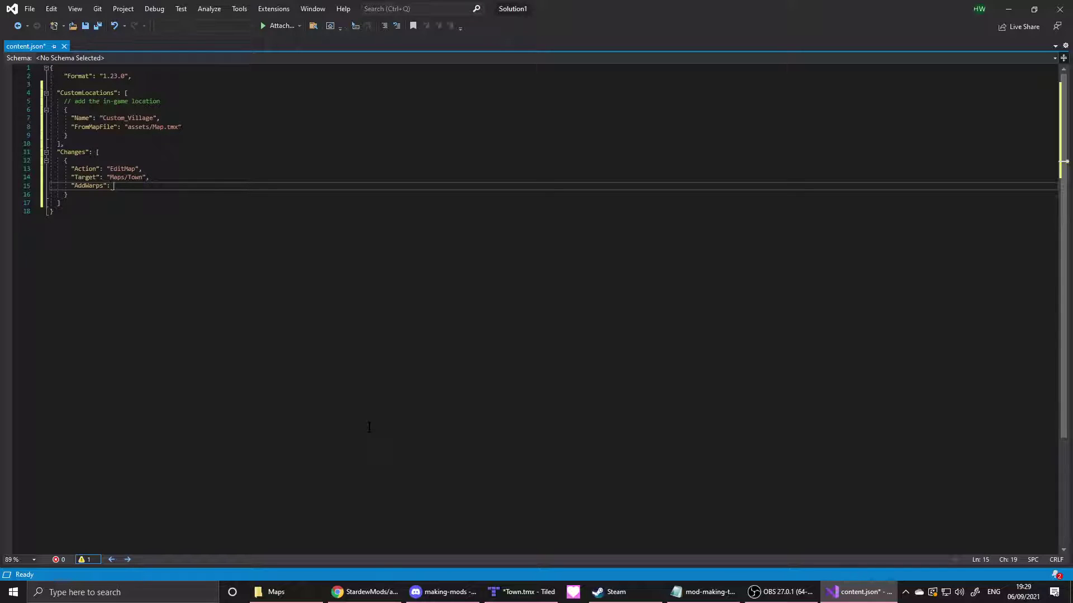
- Open a list for AddWarps in content.json and start its warp string with the Town edge tile and destination, 120 26 Custom_Village
{"action": "type", "text": "["}
{"action": "key", "text": "Return"}
{"action": "left_click", "coordinate": [373, 593]}
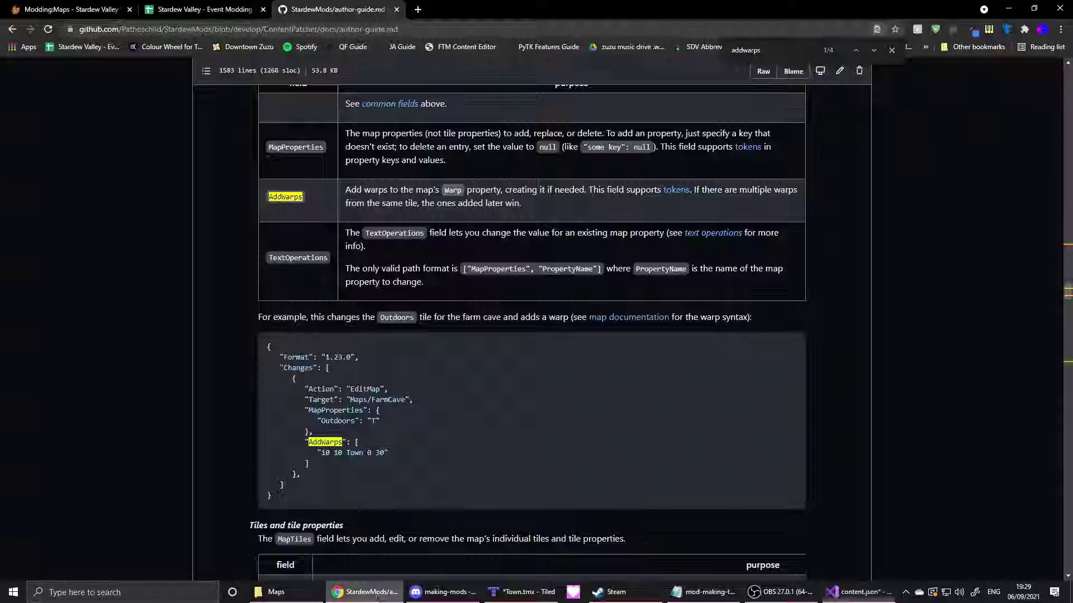
{"action": "left_click", "coordinate": [859, 593]}
{"action": "type", "text": "\""}
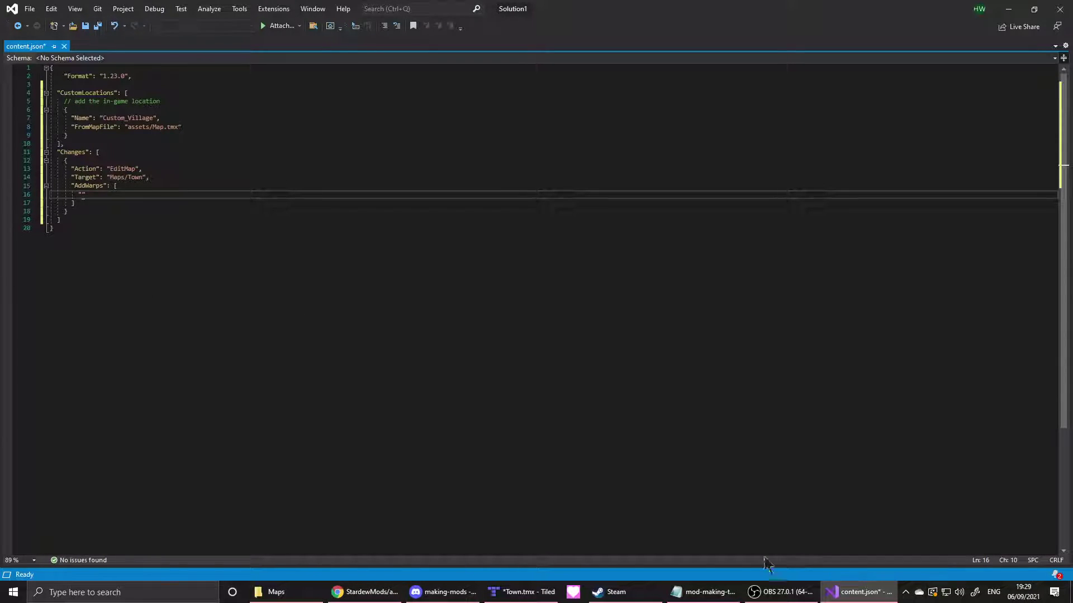
{"action": "left_click", "coordinate": [519, 592]}
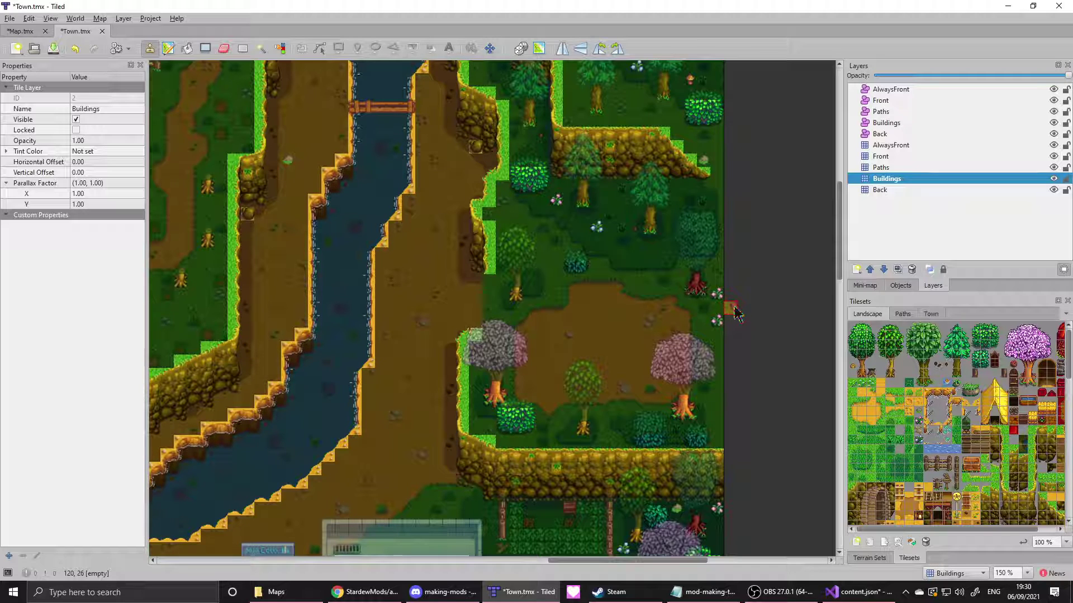
{"action": "left_click", "coordinate": [859, 592]}
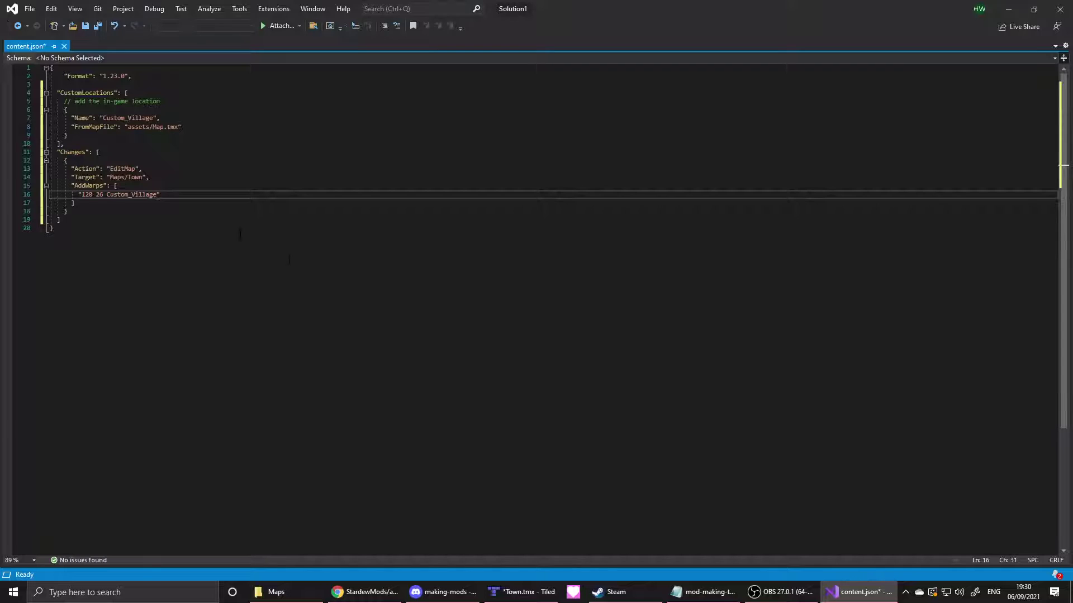
- Check the Warp property of Map.tmx, complete the AddWarps string with arrival tile 2 12, and save content.json
{"action": "left_click", "coordinate": [511, 596]}
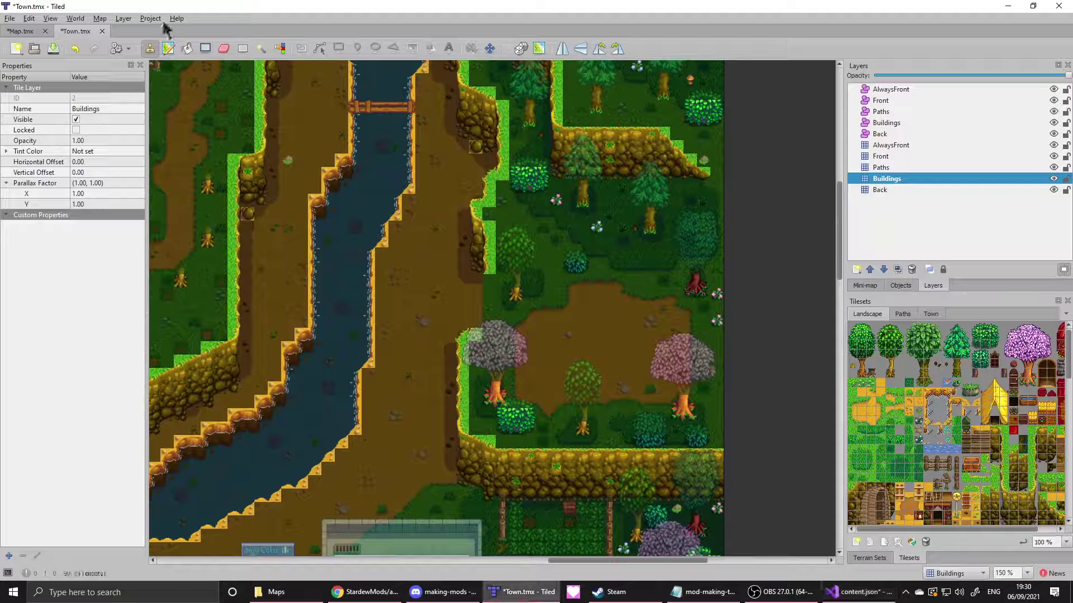
{"action": "left_click", "coordinate": [30, 35]}
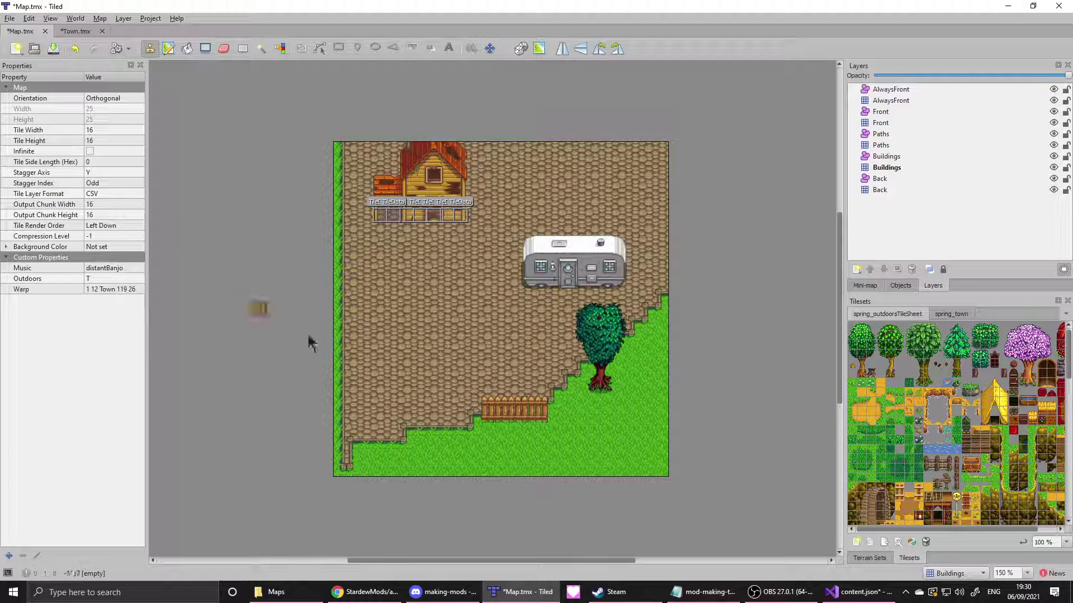
{"action": "left_click", "coordinate": [895, 168]}
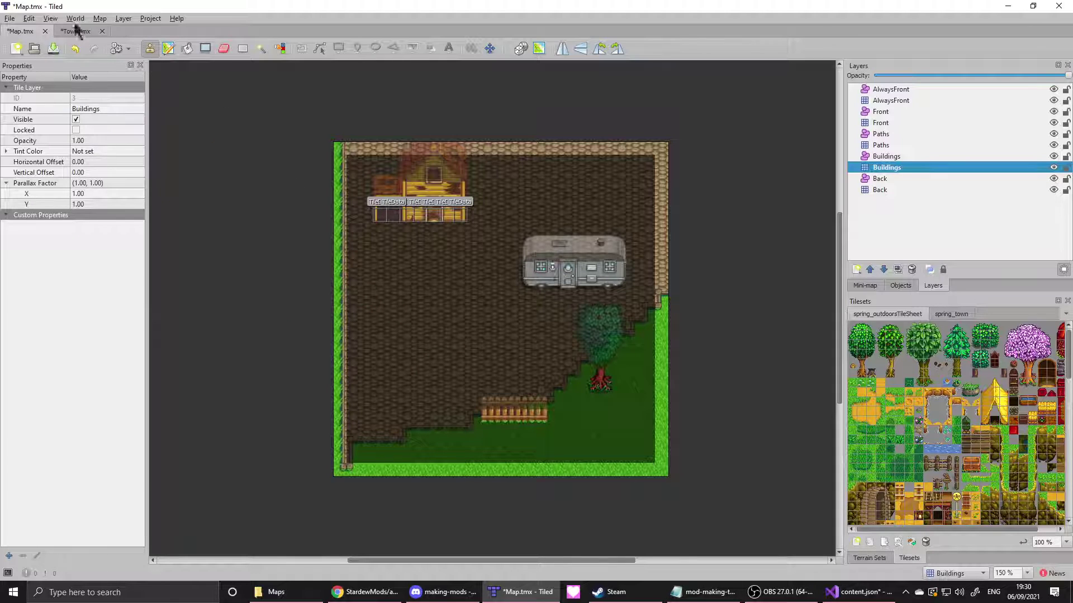
{"action": "left_click", "coordinate": [100, 19]}
{"action": "left_click", "coordinate": [168, 184]}
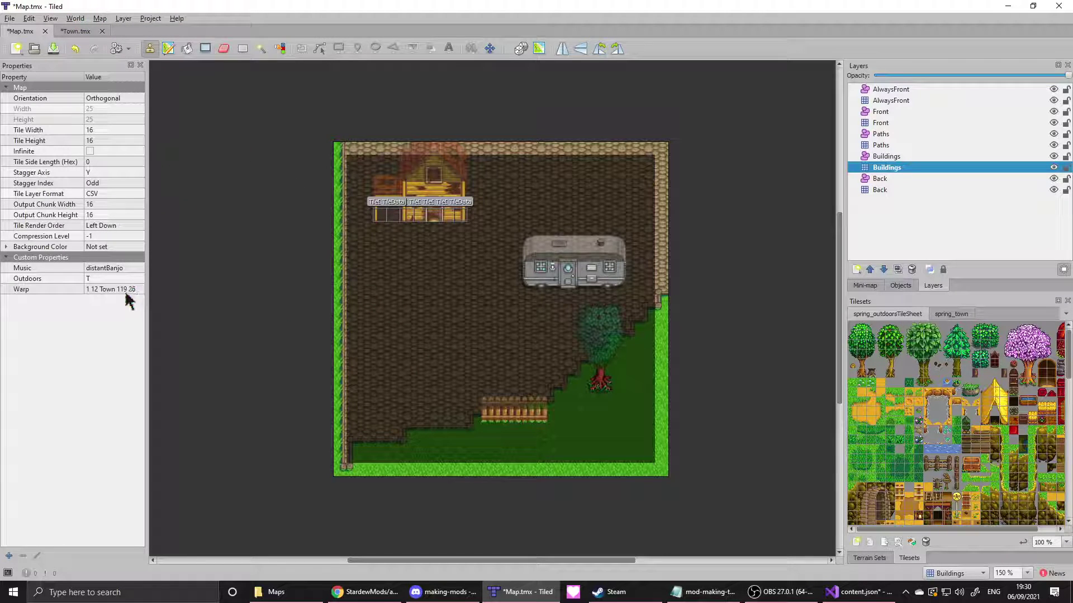
{"action": "double_click", "coordinate": [124, 290]}
{"action": "left_click", "coordinate": [130, 314]}
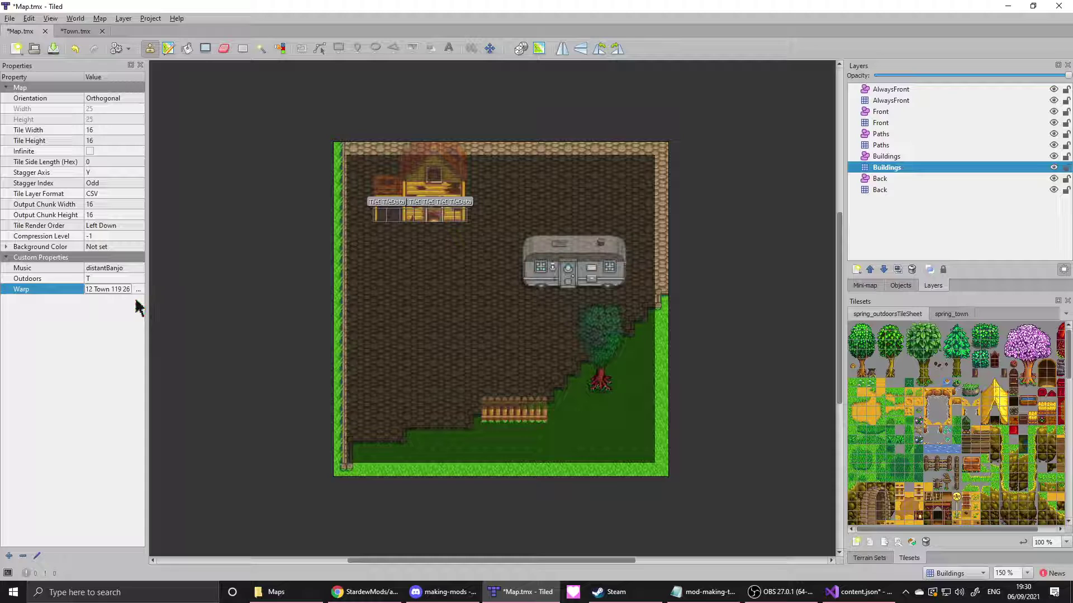
{"action": "key", "text": "Return"}
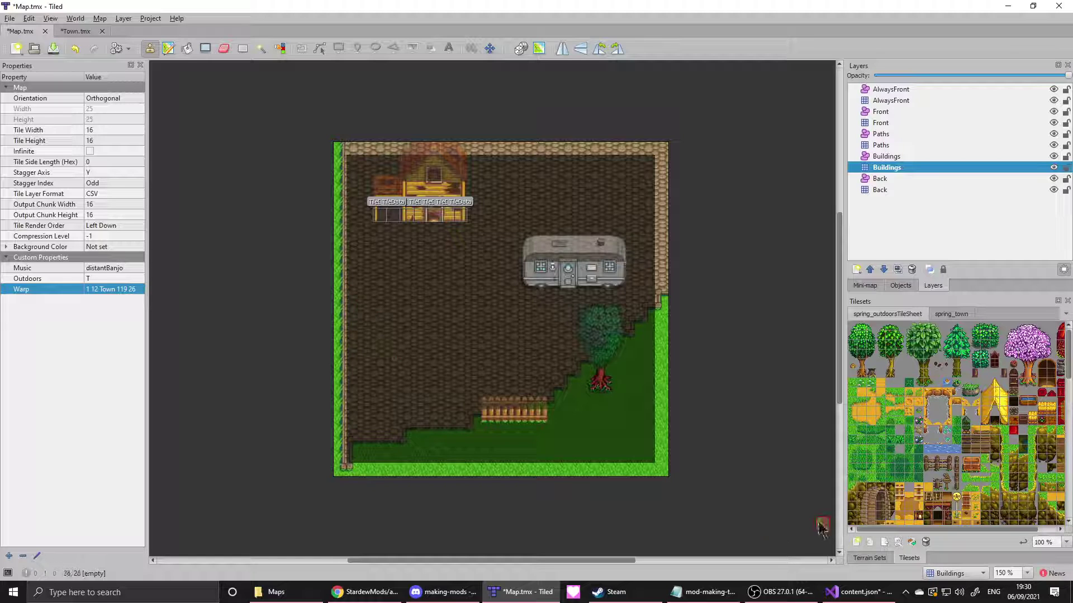
{"action": "left_click", "coordinate": [859, 593]}
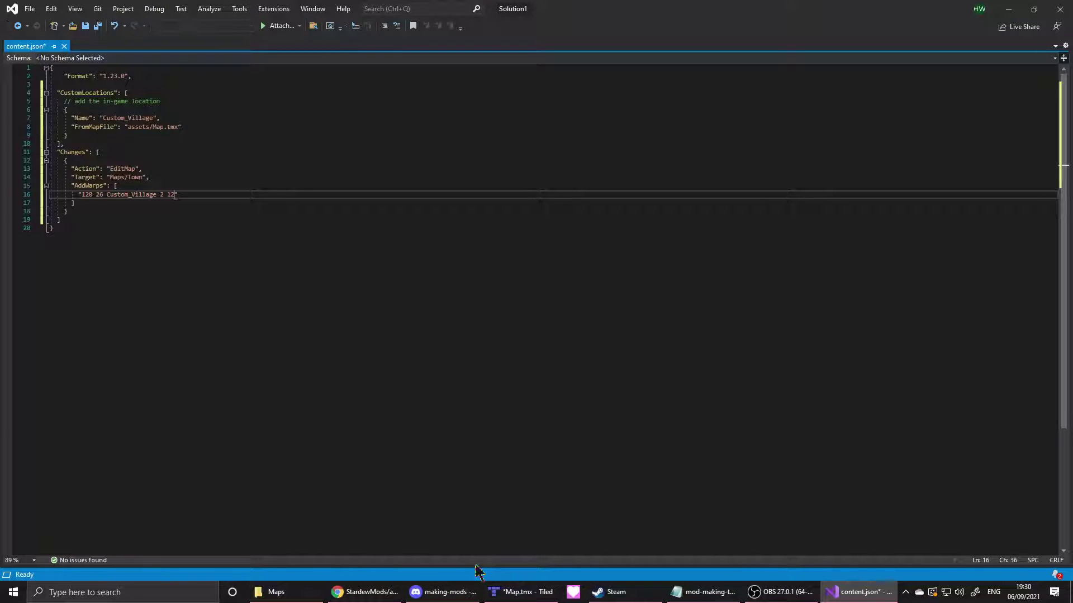
{"action": "left_click", "coordinate": [86, 26]}
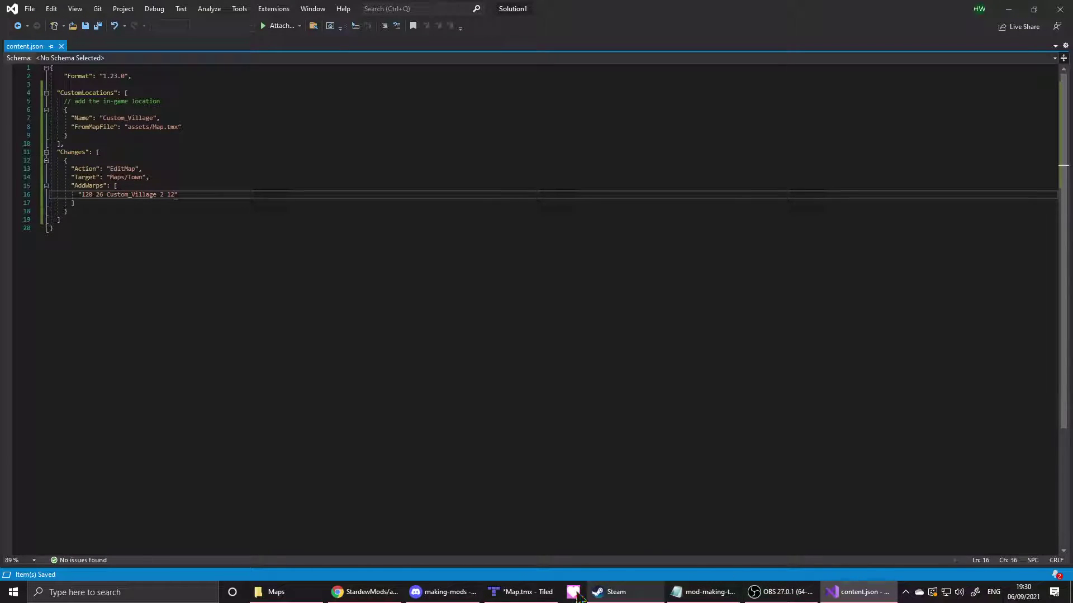
- Return to Tiled and save Map.tmx
{"action": "left_click", "coordinate": [520, 592]}
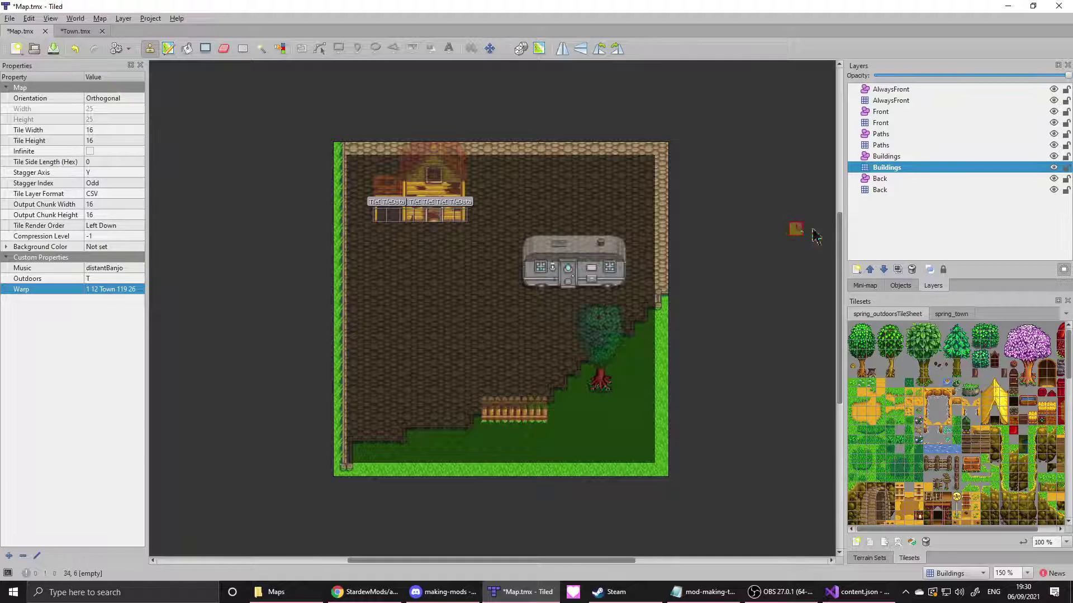
{"action": "left_click", "coordinate": [867, 221]}
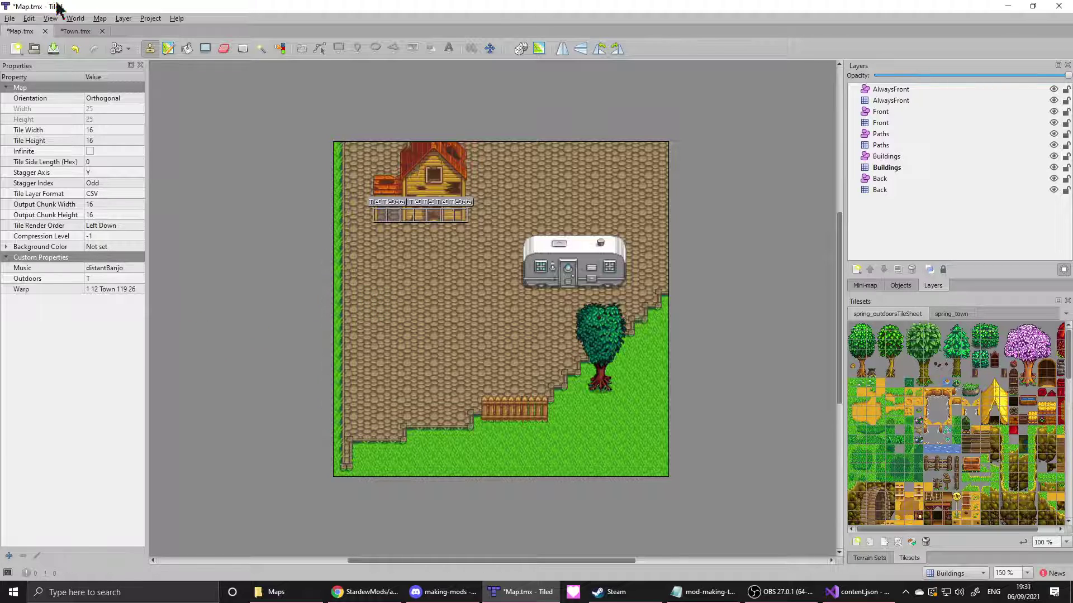
{"action": "left_click", "coordinate": [10, 18]}
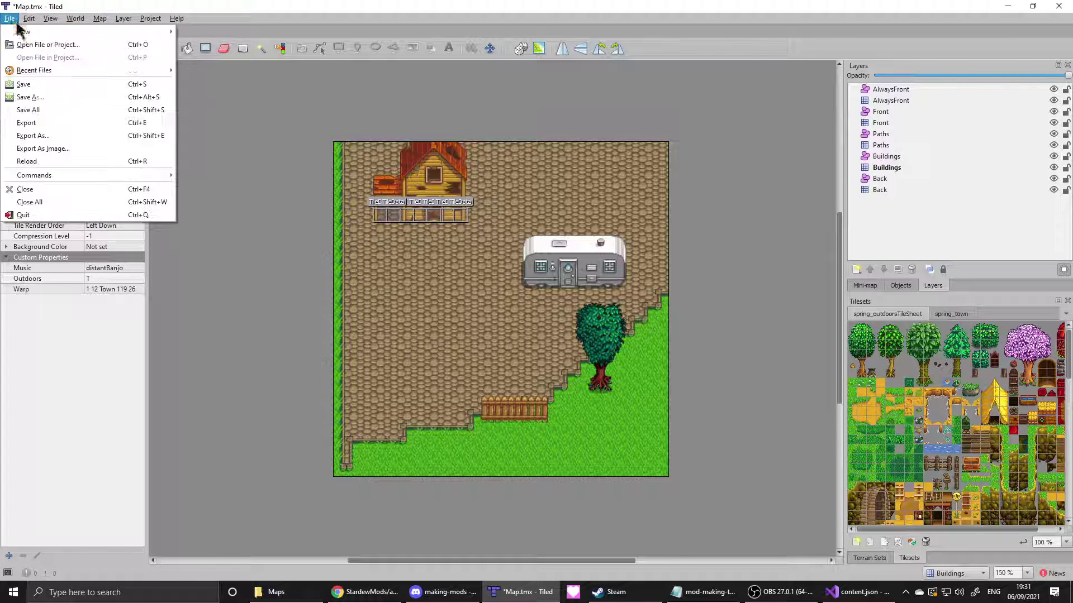
{"action": "left_click", "coordinate": [24, 84]}
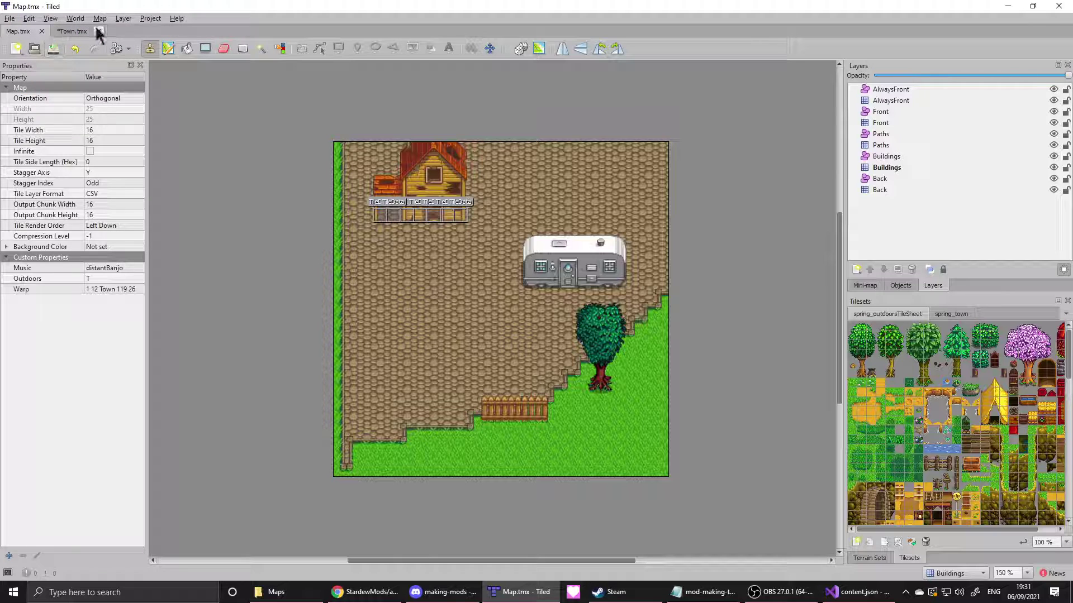
- Close Town.tmx, discarding its unsaved changes, and quit Tiled
{"action": "left_click", "coordinate": [97, 33]}
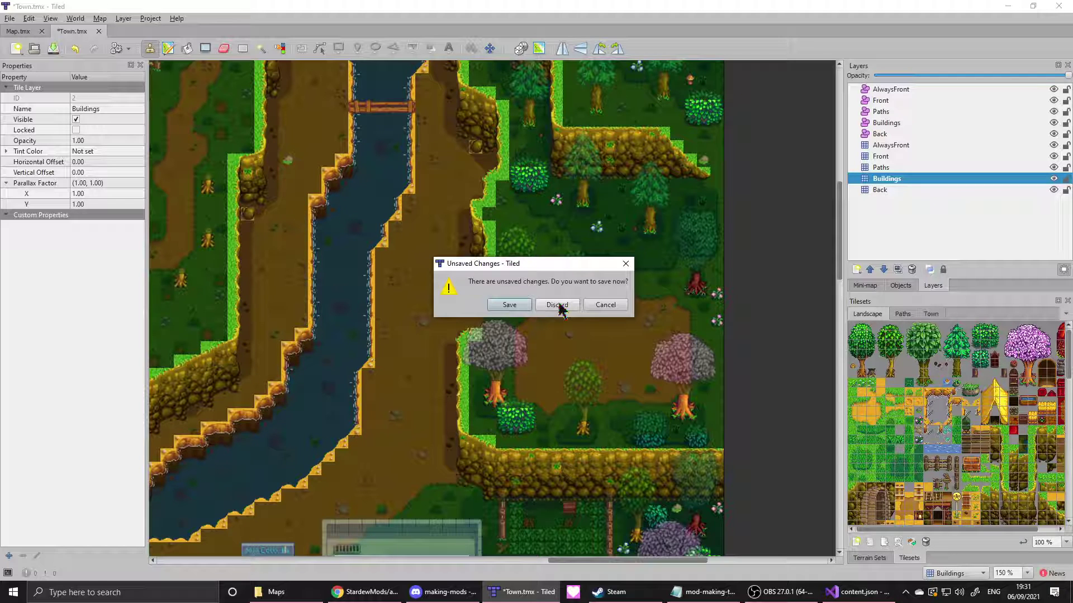
{"action": "left_click", "coordinate": [558, 306]}
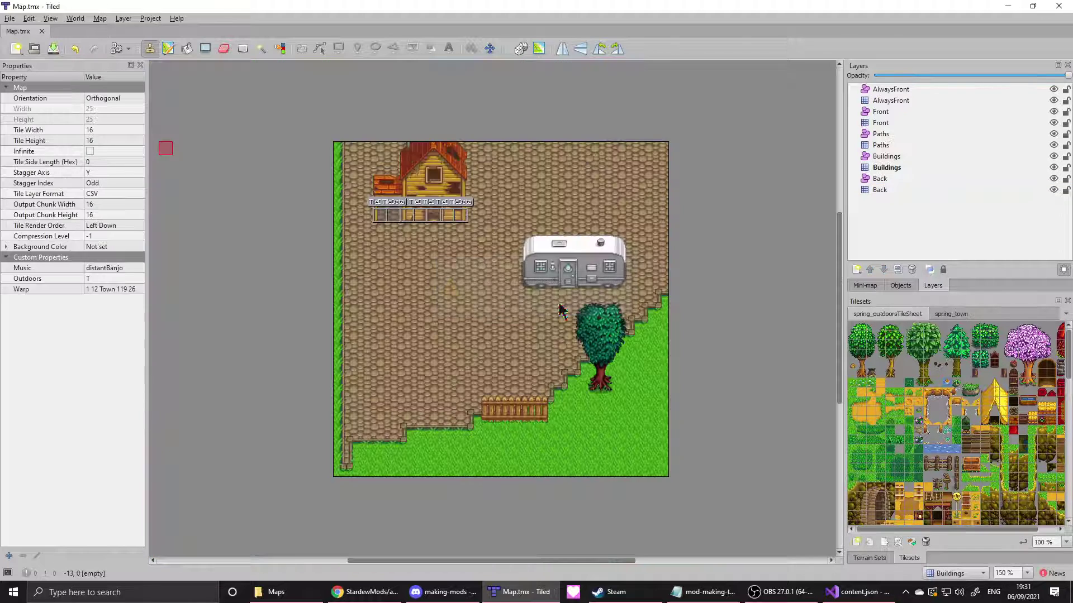
{"action": "left_click", "coordinate": [893, 225]}
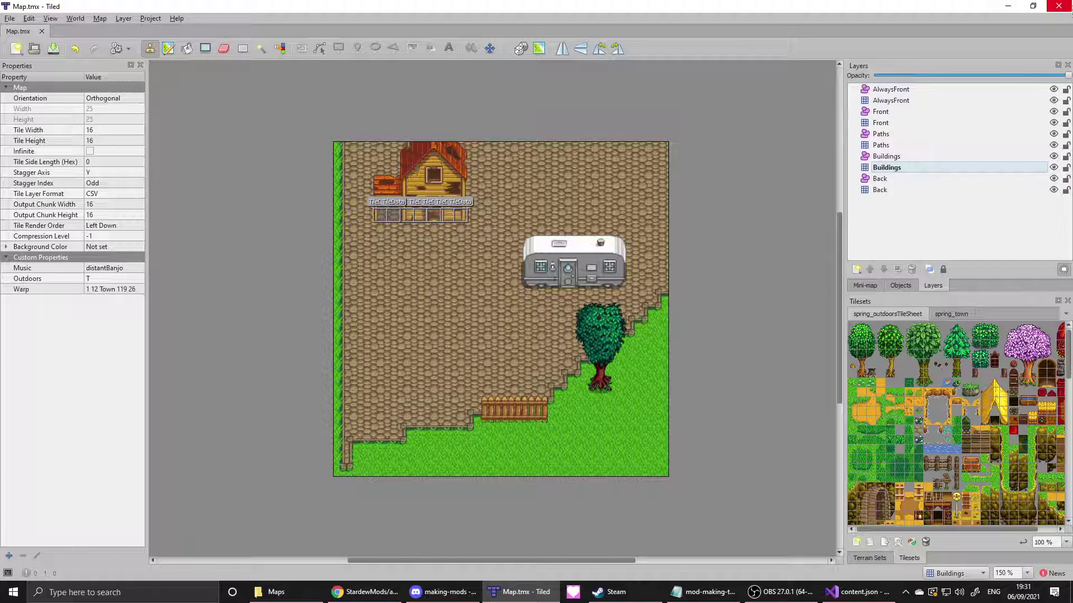
{"action": "left_click", "coordinate": [1059, 6]}
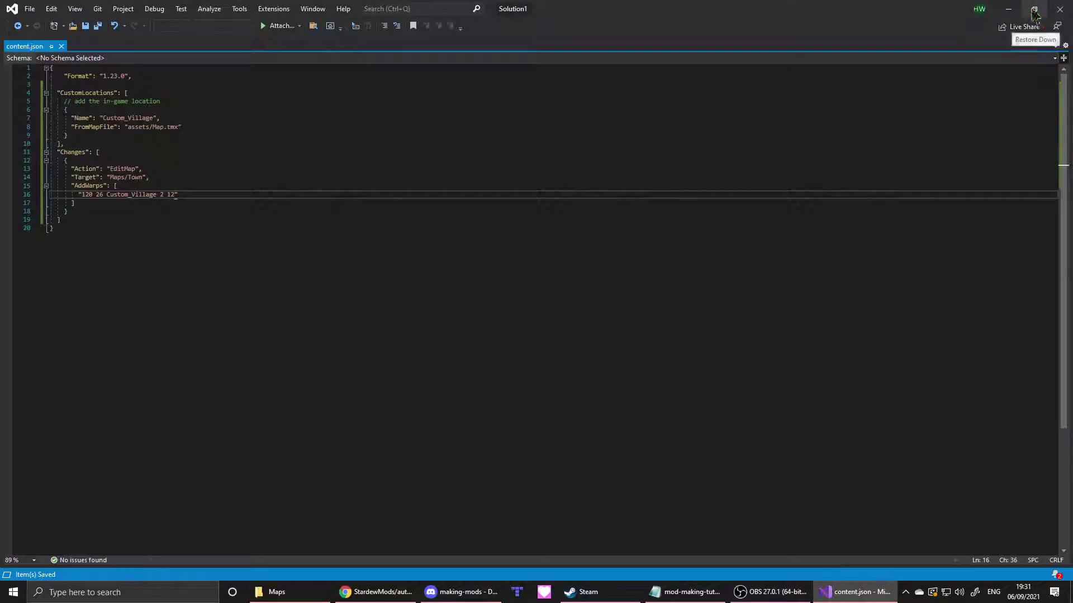
- Clear the desktop by closing the code editor, the author guide browser and the file explorer windows
{"action": "key", "text": "alt+Tab"}
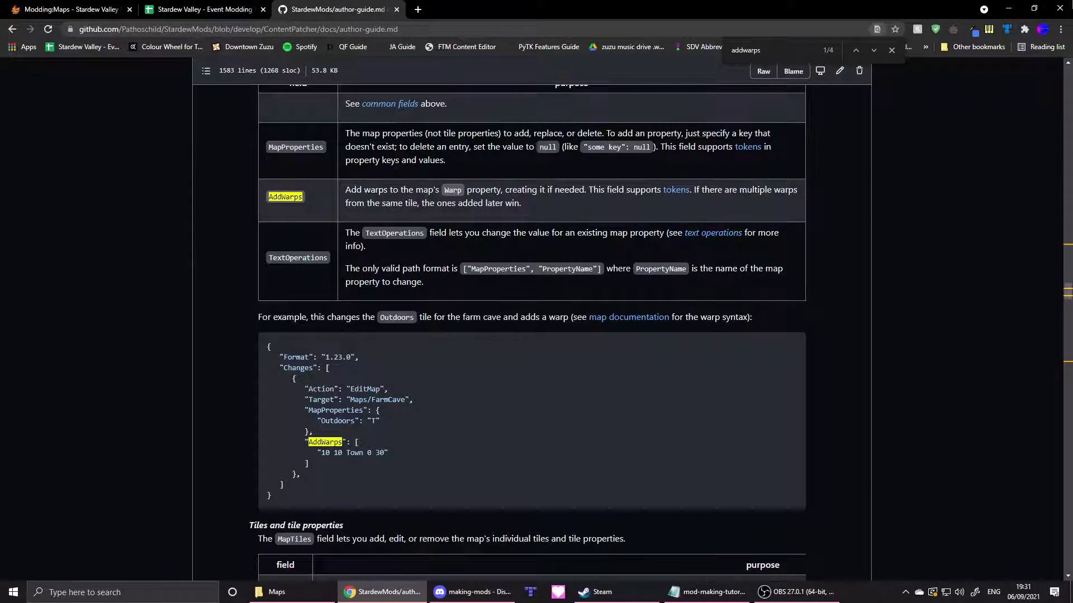
{"action": "left_click", "coordinate": [1060, 9]}
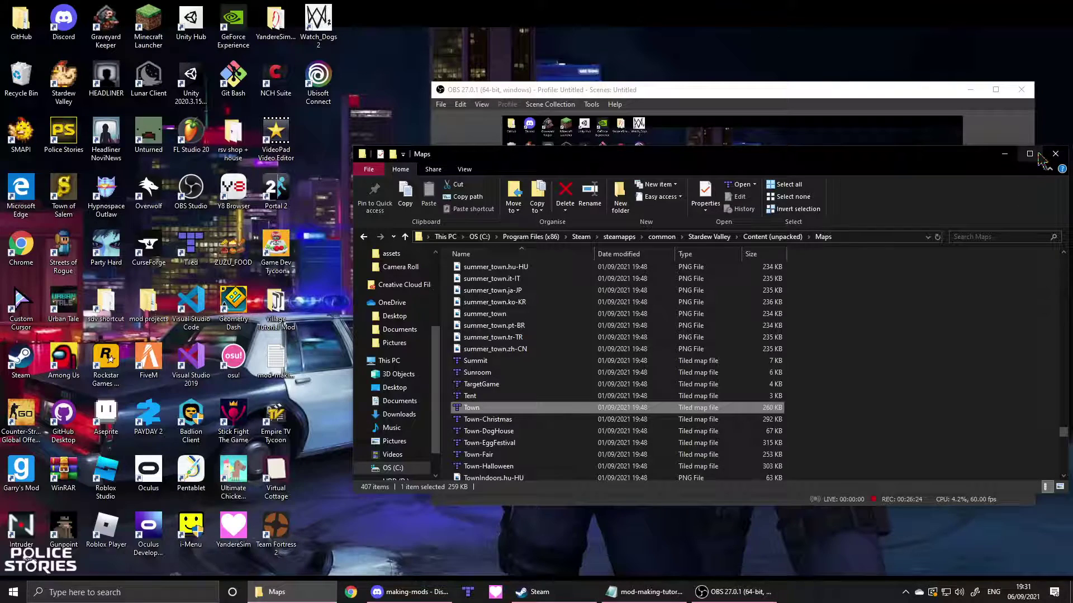
{"action": "left_click", "coordinate": [971, 89]}
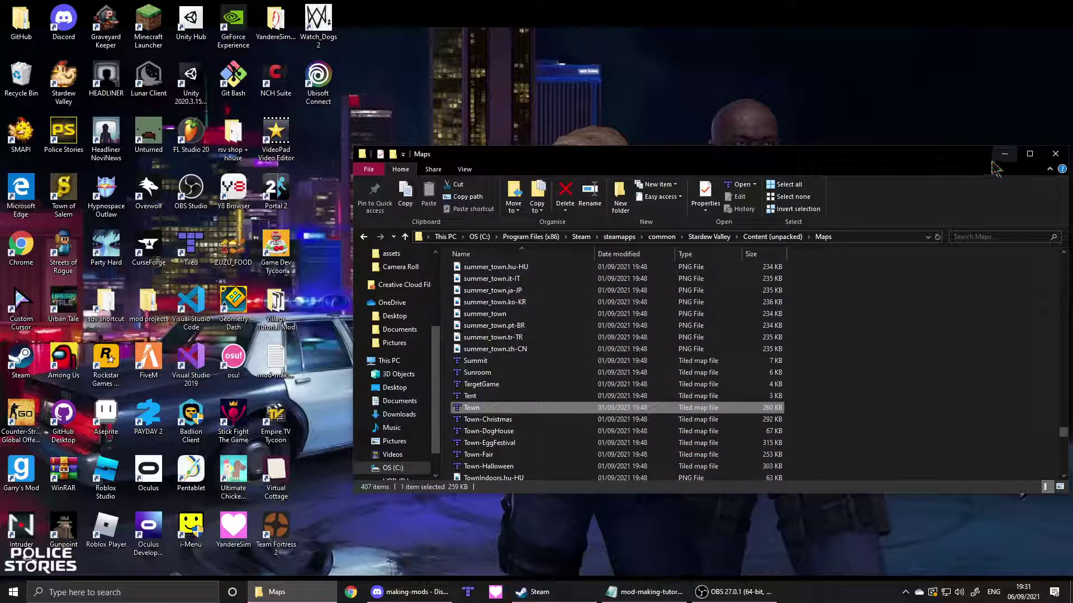
{"action": "left_click", "coordinate": [1055, 153]}
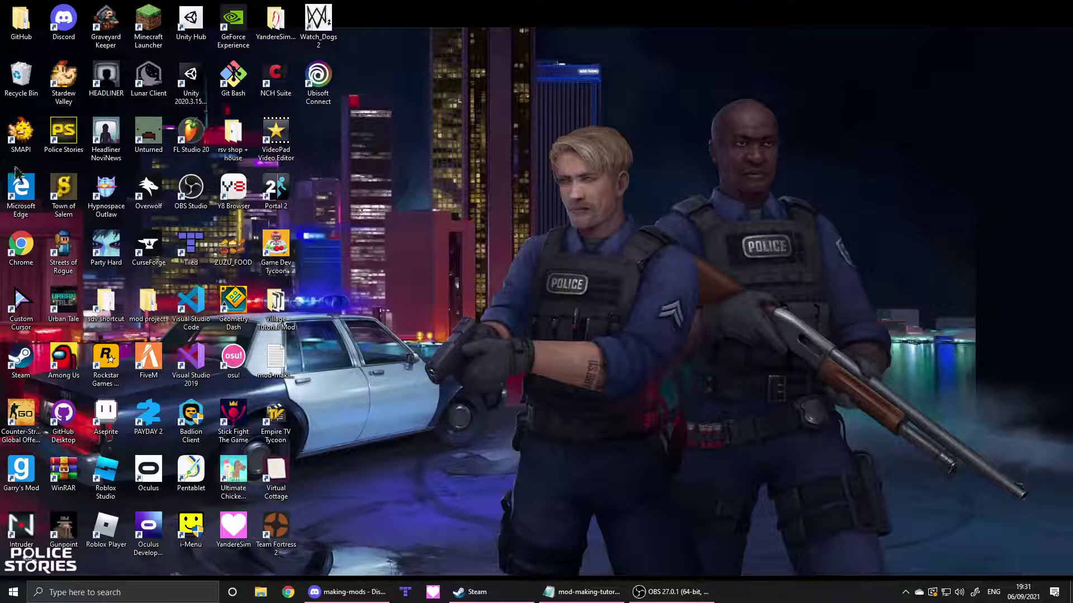
{"action": "left_click", "coordinate": [265, 594]}
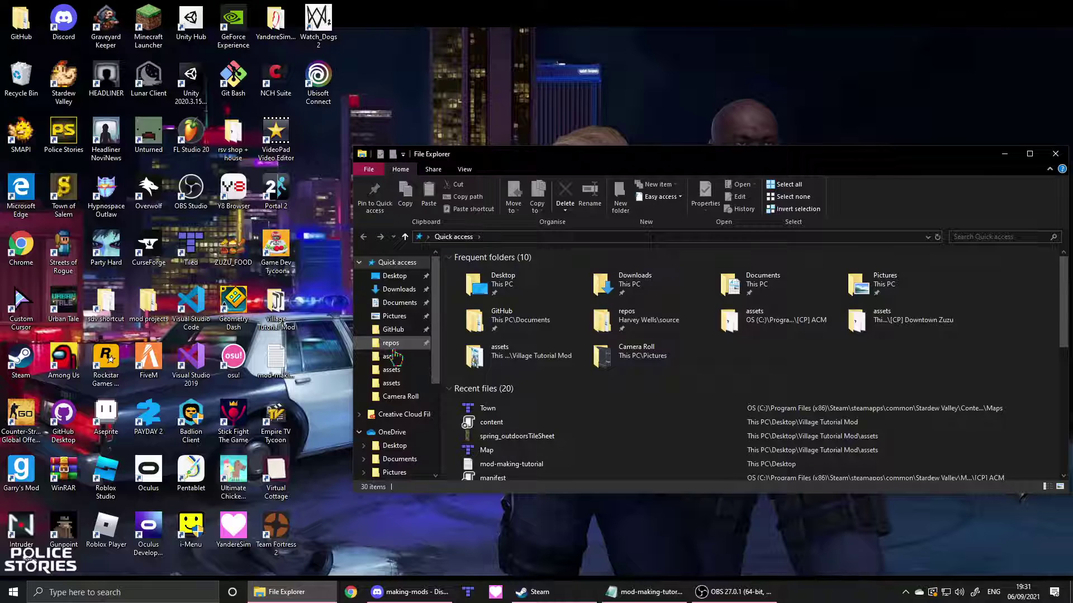
{"action": "left_click", "coordinate": [1055, 154]}
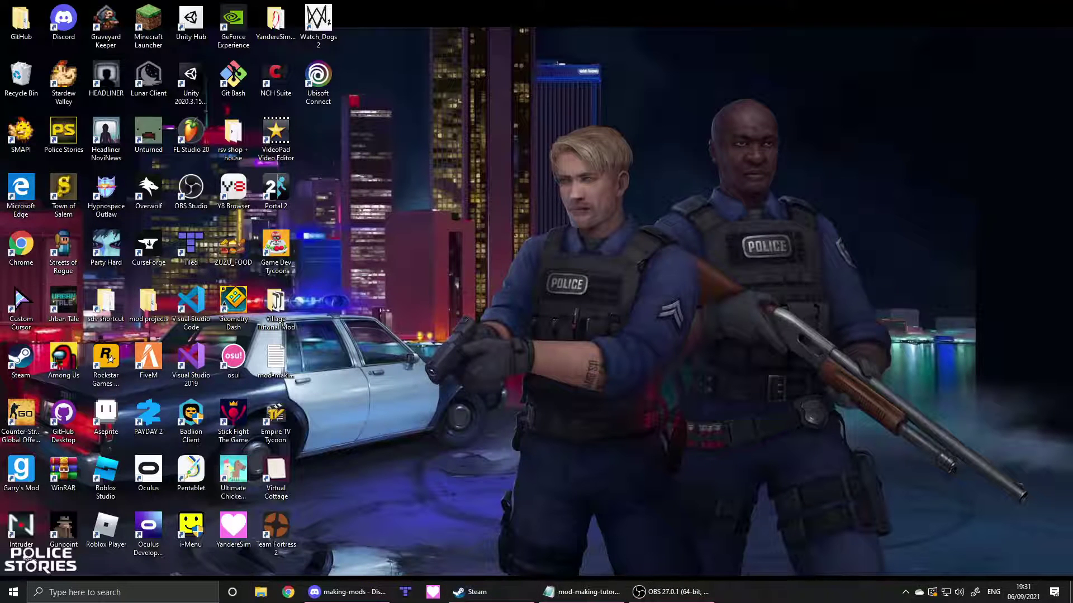
- Launch Stardew Valley through SMAPI, load a save and move the character out of bed
{"action": "double_click", "coordinate": [21, 136]}
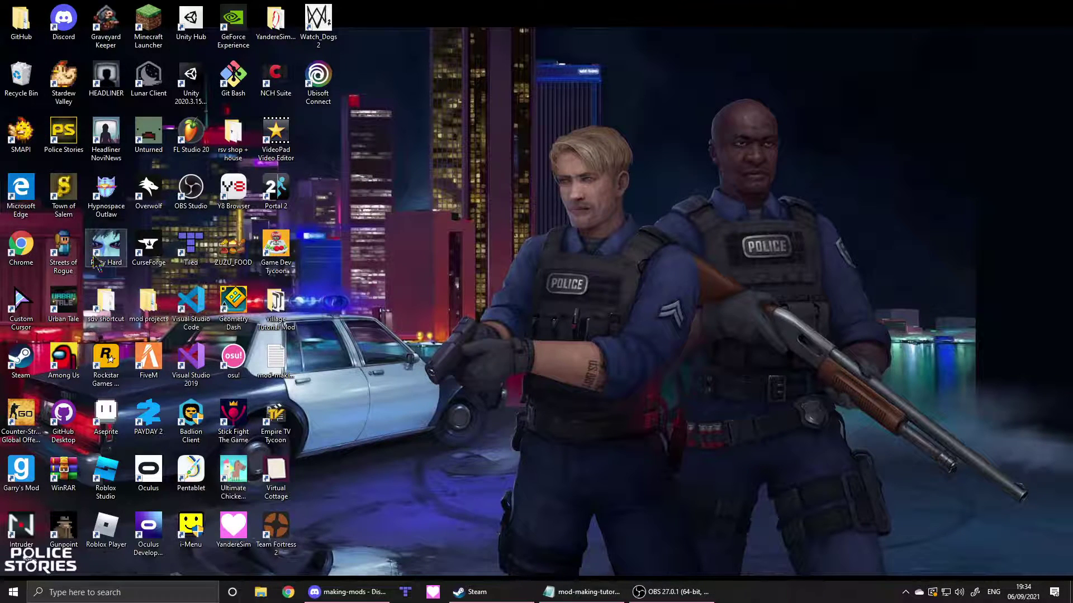
{"action": "double_click", "coordinate": [31, 144]}
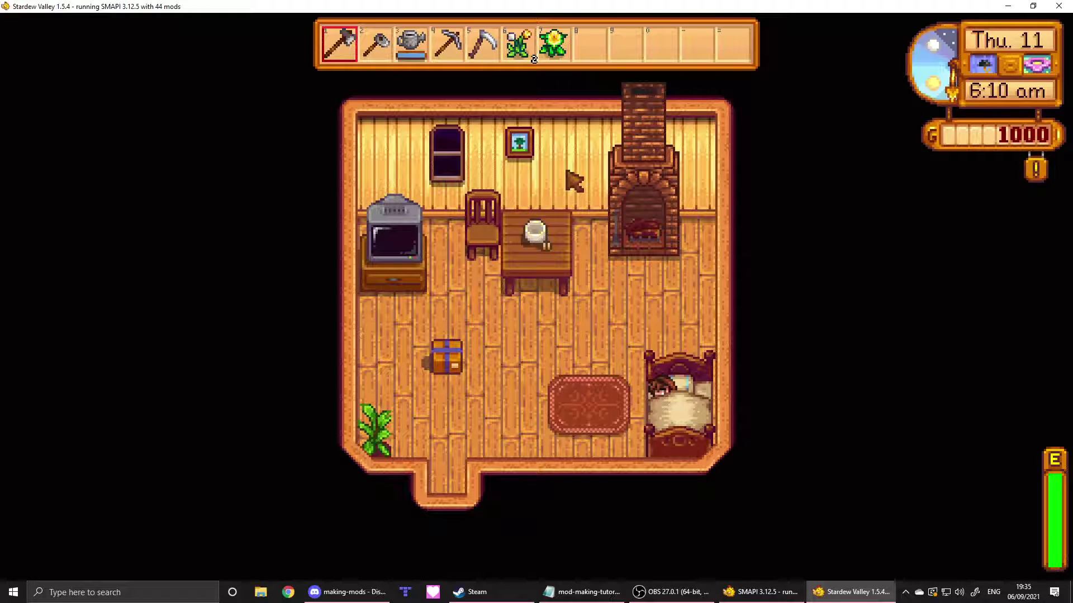
{"action": "key", "text": "a"}
{"action": "key", "text": "w"}
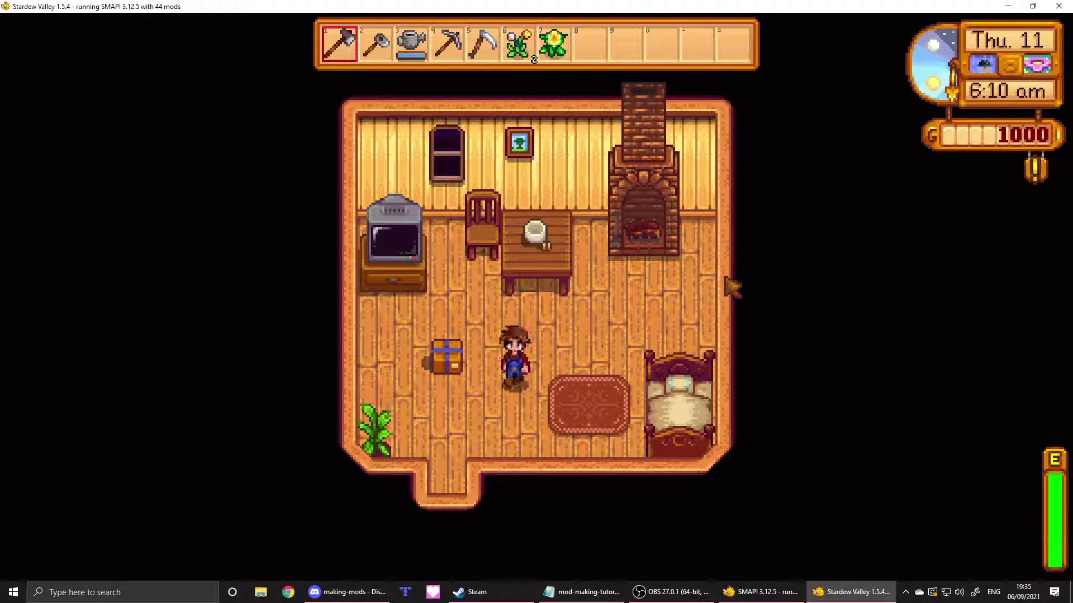
- Run debug warp Custom_Village 10 10 in the SMAPI console and return to the game
{"action": "left_click", "coordinate": [760, 592]}
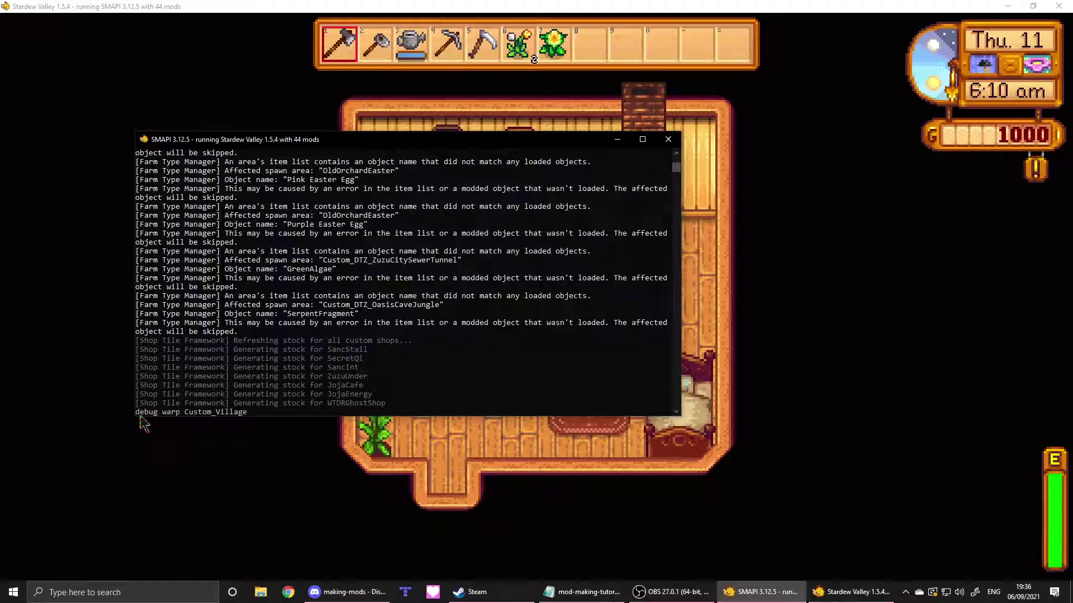
{"action": "key", "text": "Return"}
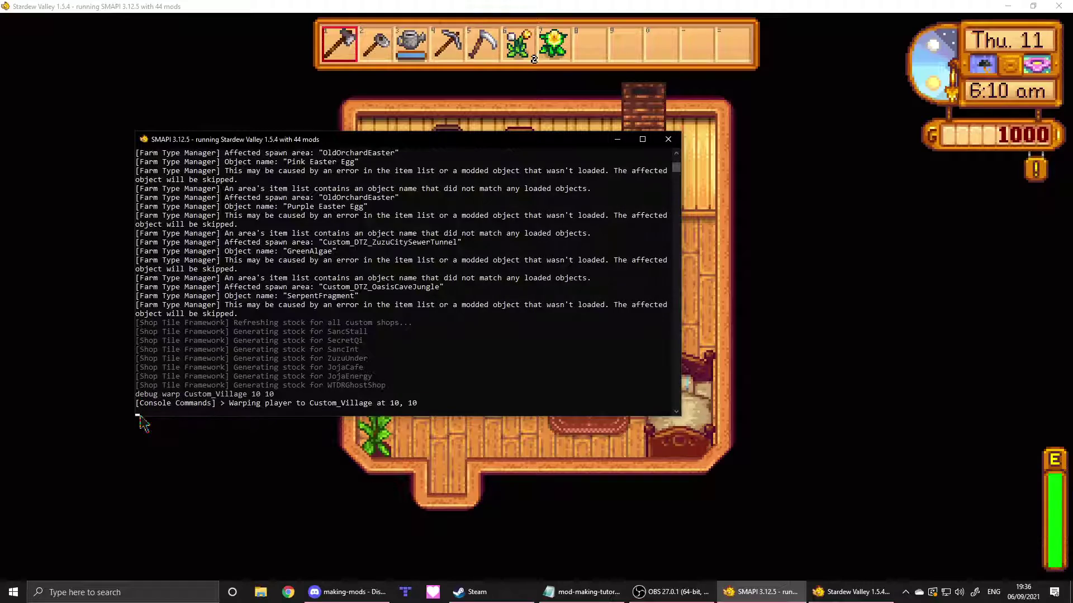
{"action": "left_click", "coordinate": [883, 258]}
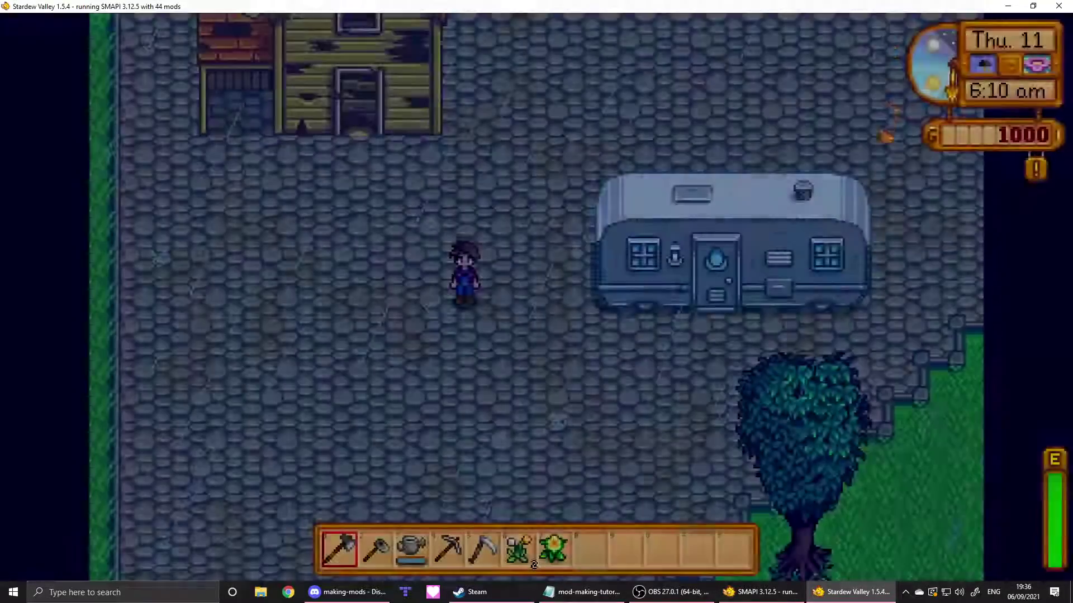
- Walk the character around the village between the house and the trailer to inspect the map in game
{"action": "key", "text": "w"}
{"action": "key", "text": "d"}
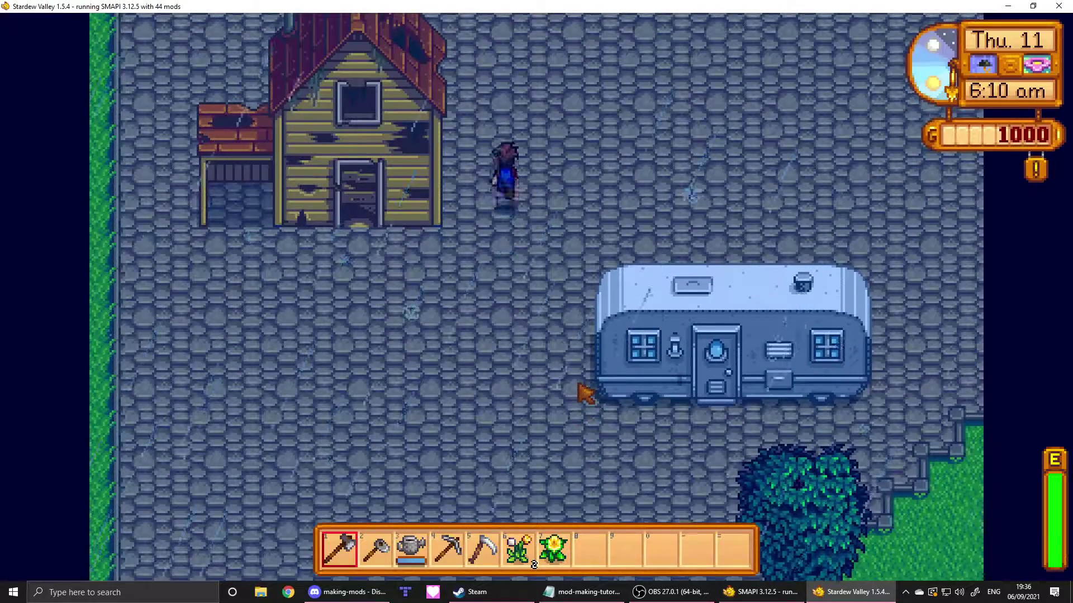
{"action": "key", "text": "s"}
{"action": "key", "text": "d"}
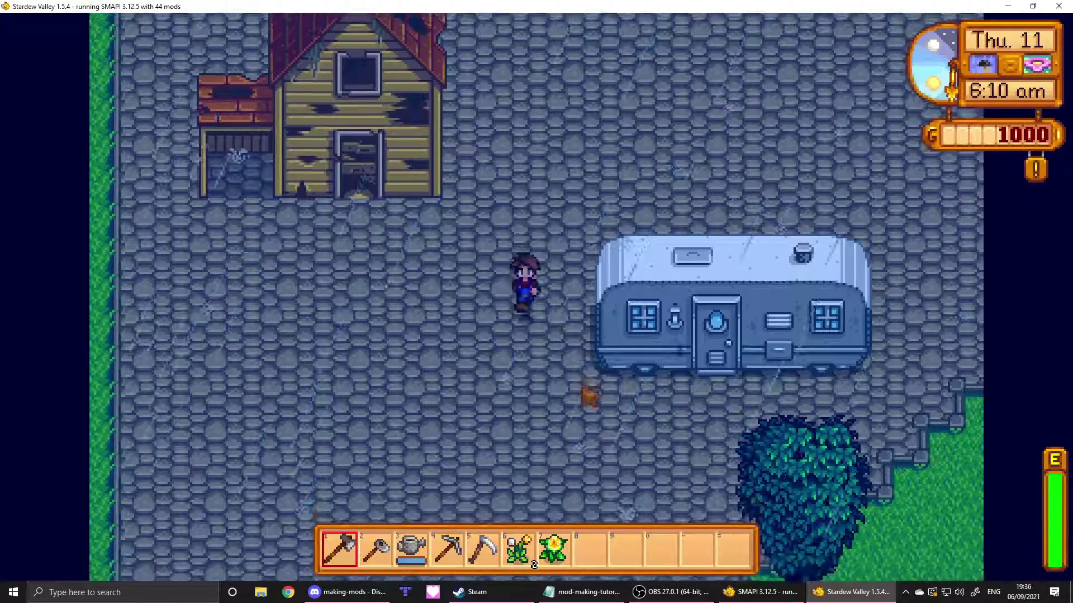
{"action": "key", "text": "w"}
{"action": "key", "text": "a"}
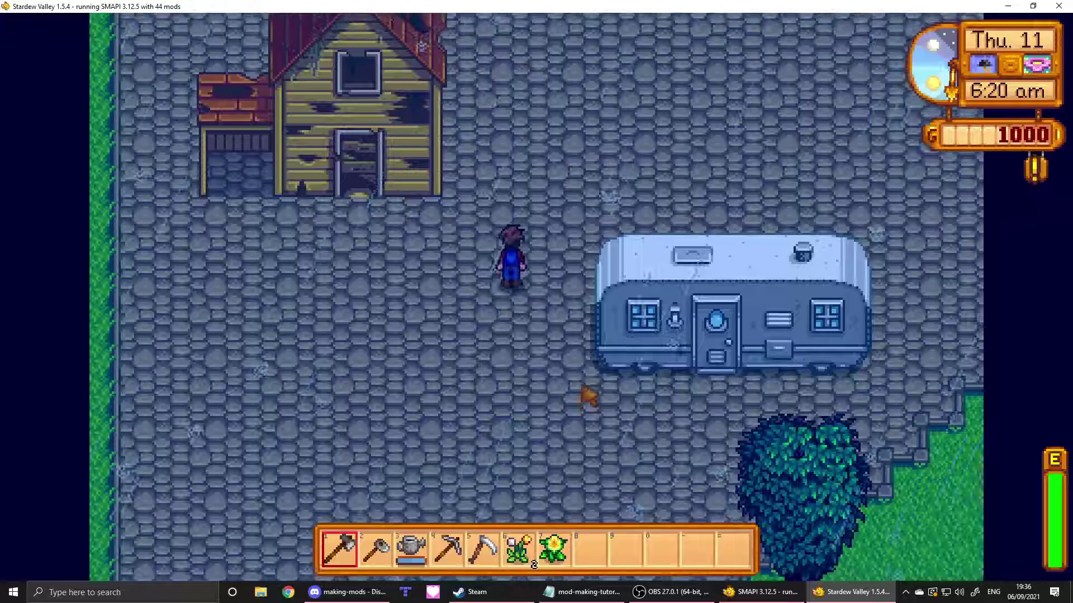
- Walk the character to the abandoned house and interact with its door to test the building's message
{"action": "key", "text": "w"}
{"action": "key", "text": "a"}
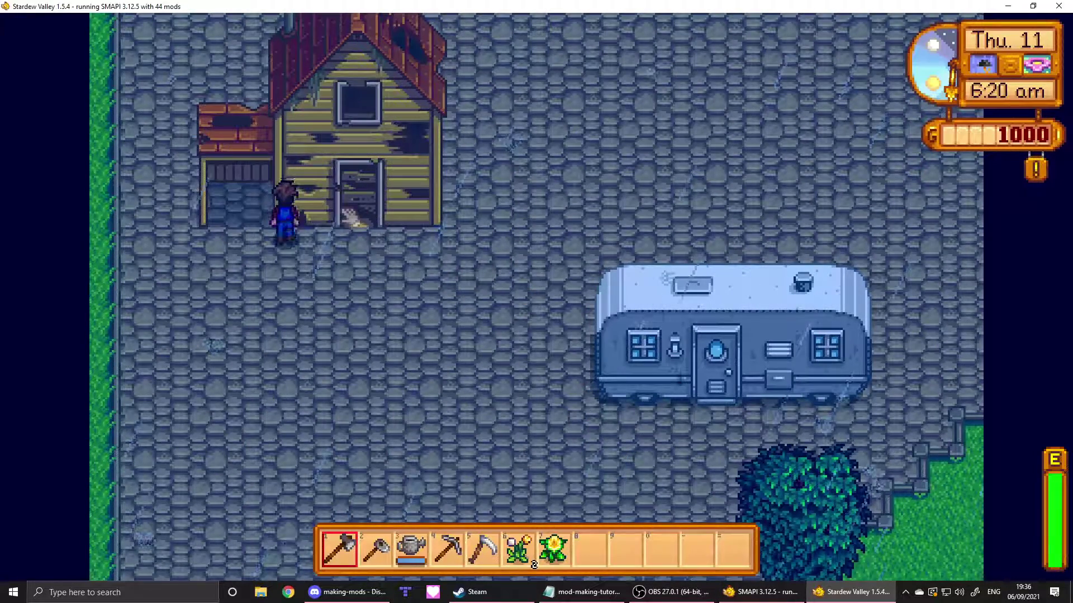
{"action": "right_click", "coordinate": [351, 218]}
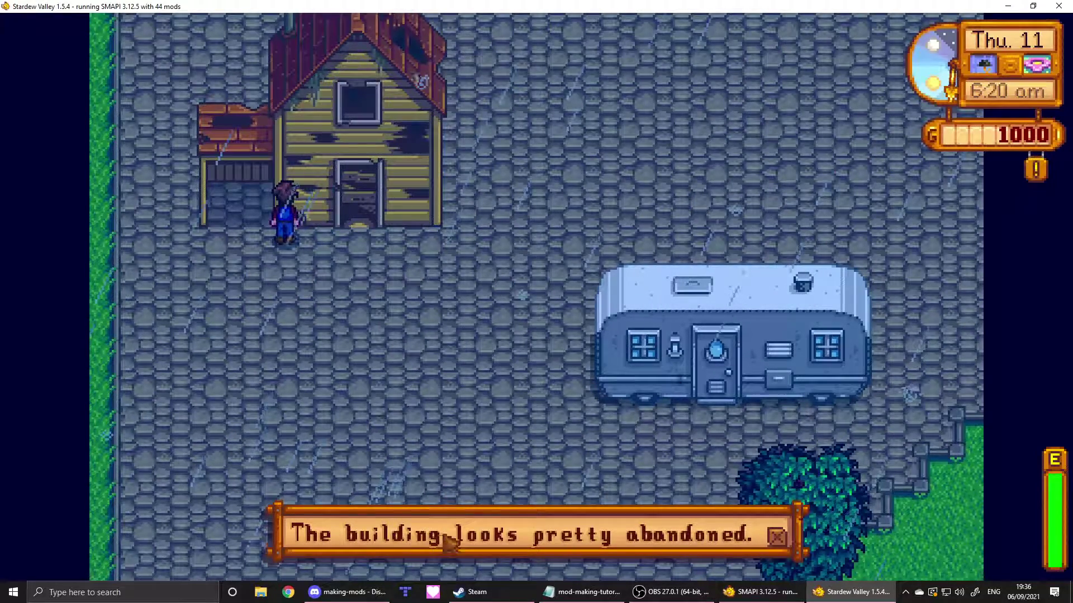
- Walk the character around the fence and behind the tree, then back to the house, to check collisions and layering
{"action": "key", "text": "s+d"}
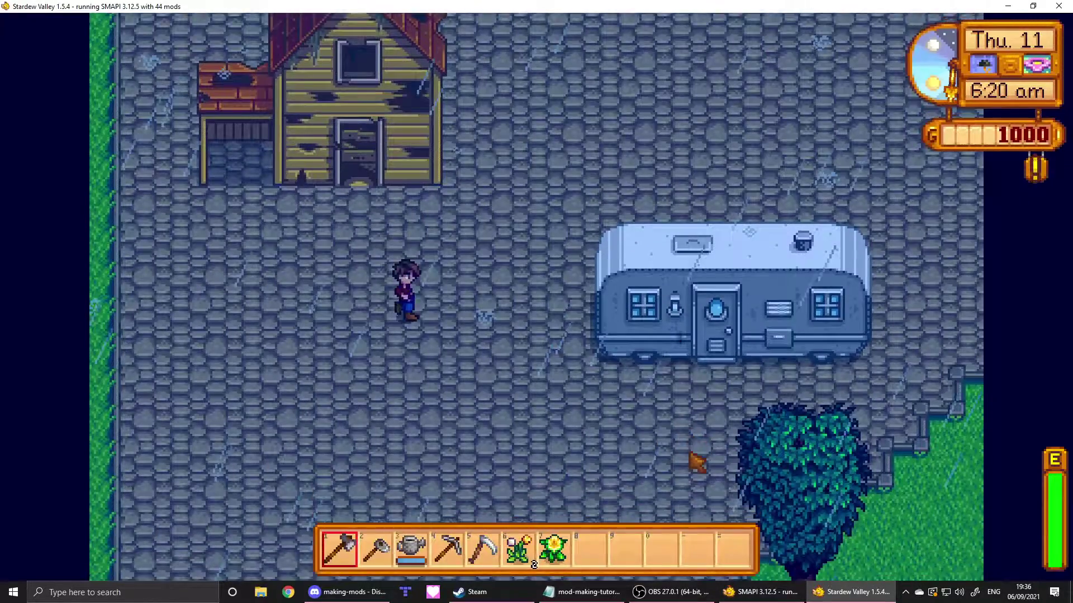
{"action": "key", "text": "s+d"}
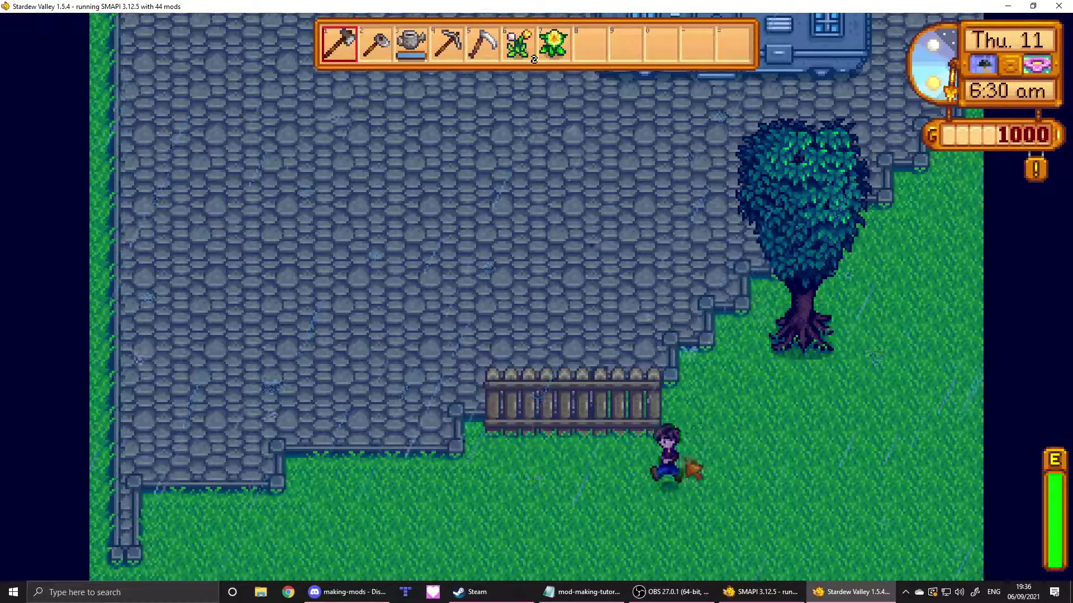
{"action": "key", "text": "w+d"}
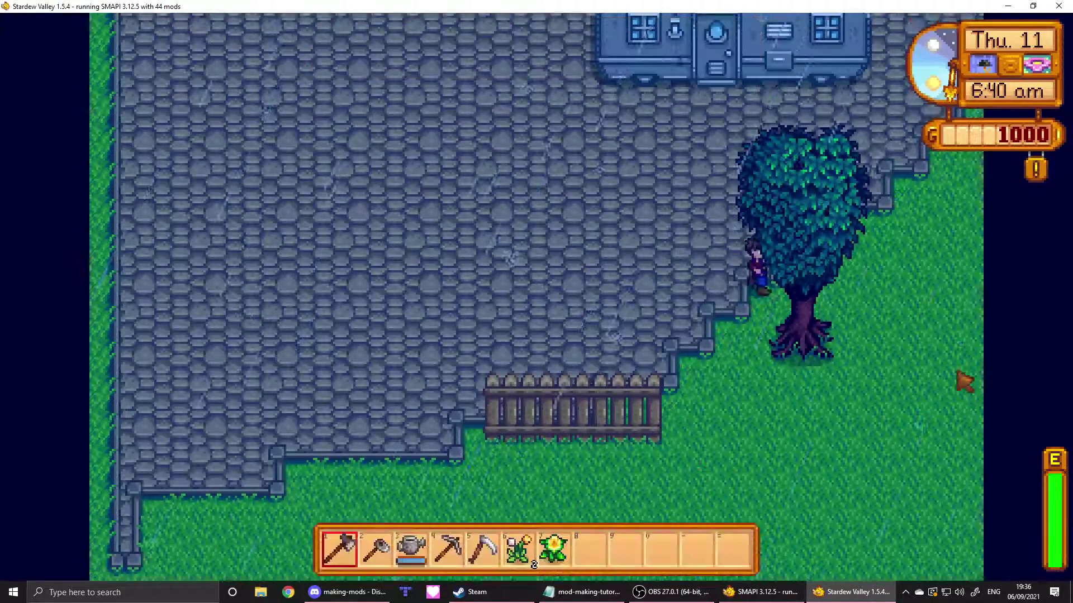
{"action": "key", "text": "w"}
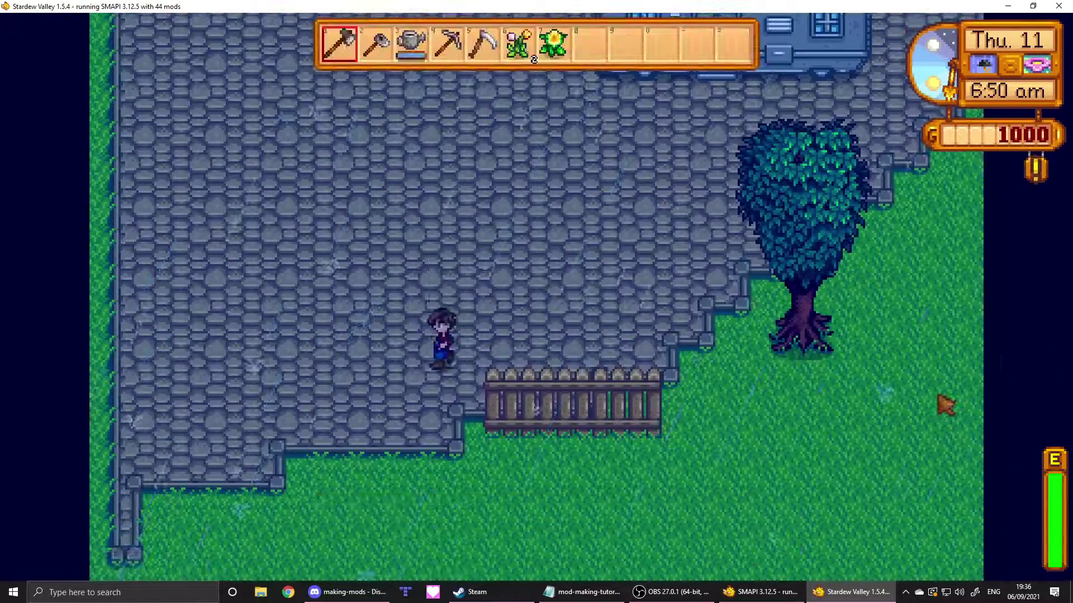
{"action": "key", "text": "w"}
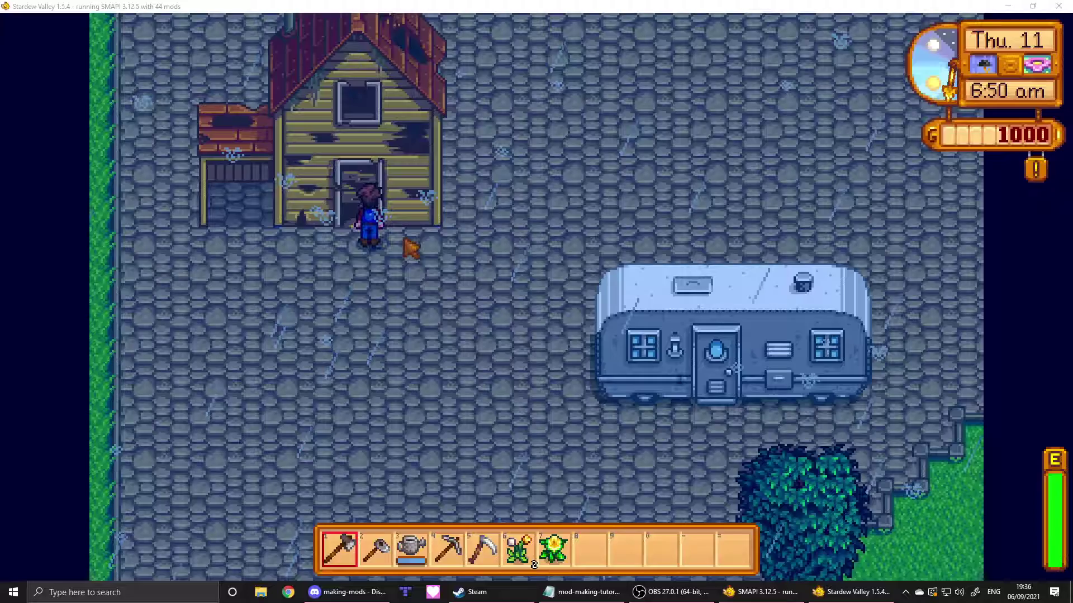
- Walk the character from the house out through the village's exit to test the warp to Town
{"action": "key", "text": "s"}
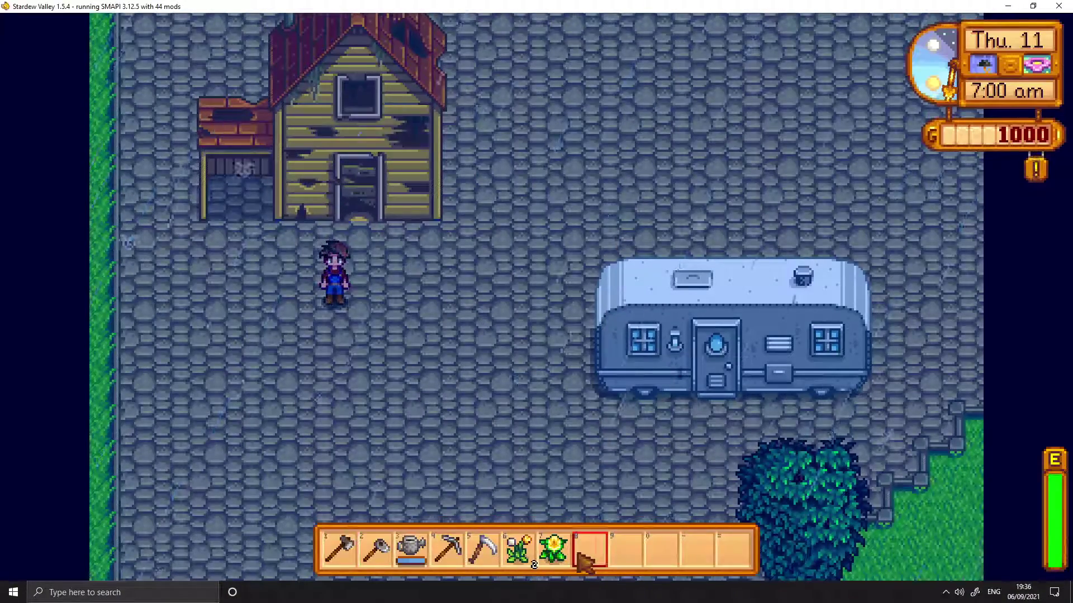
{"action": "key", "text": "s"}
{"action": "key", "text": "a"}
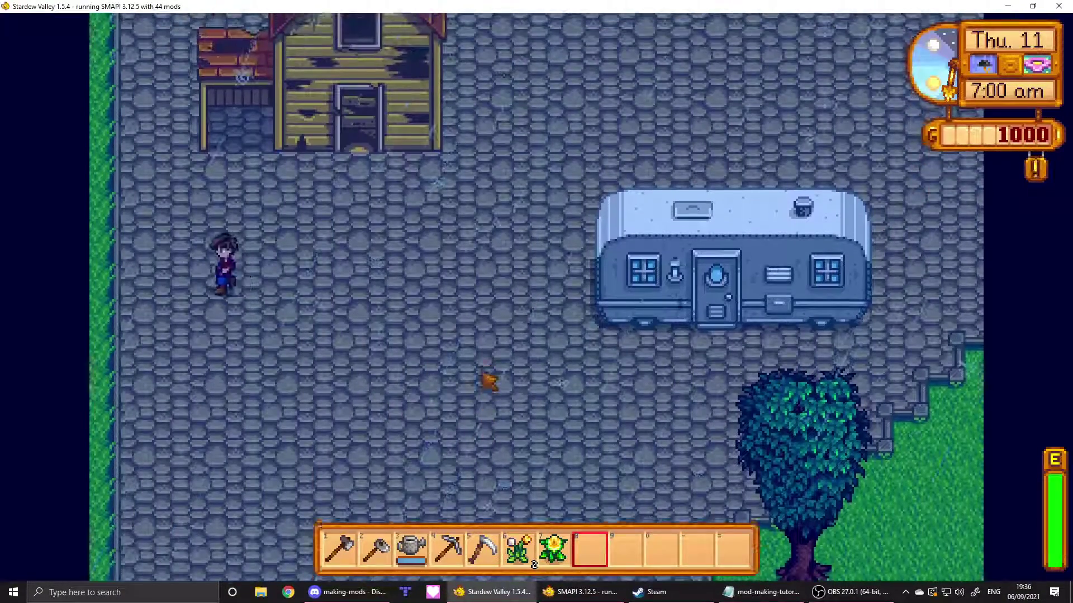
{"action": "key", "text": "s"}
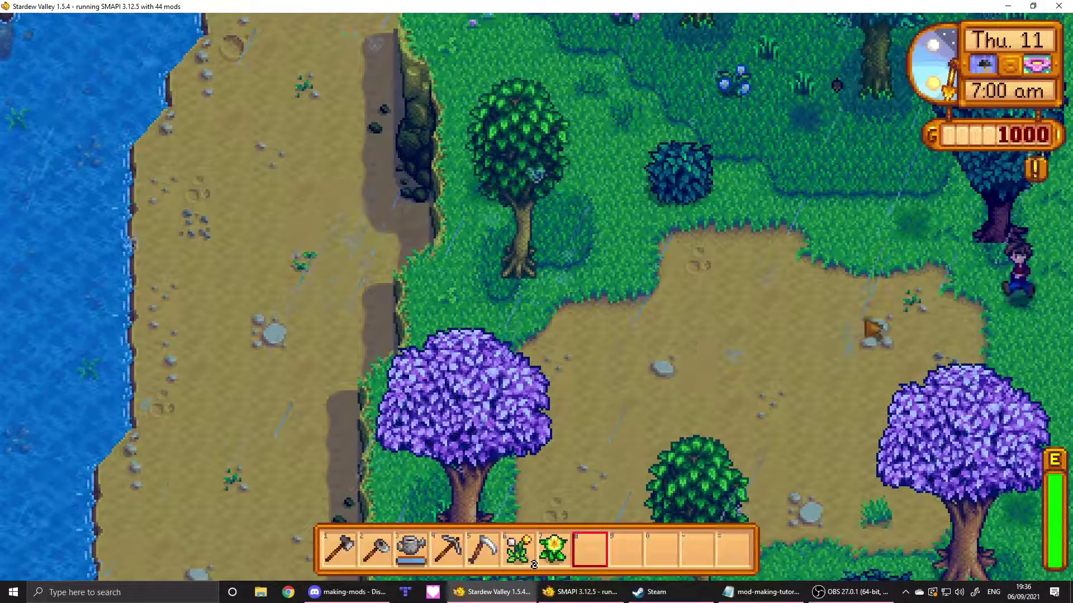
- Try to walk the character away from the arrival point near the trees outside the village
{"action": "key", "text": "a"}
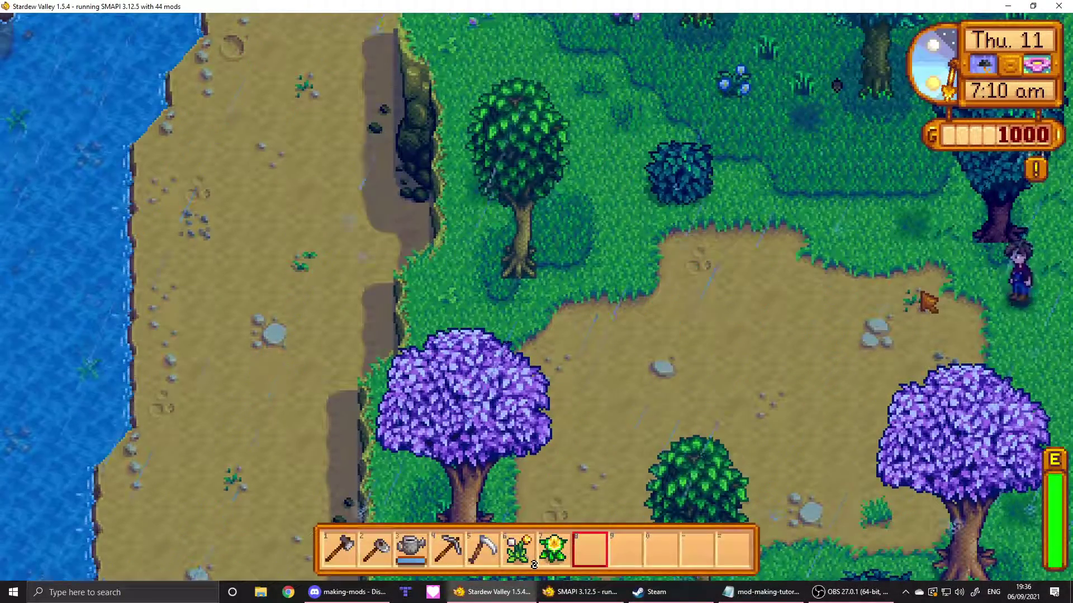
{"action": "key", "text": "s"}
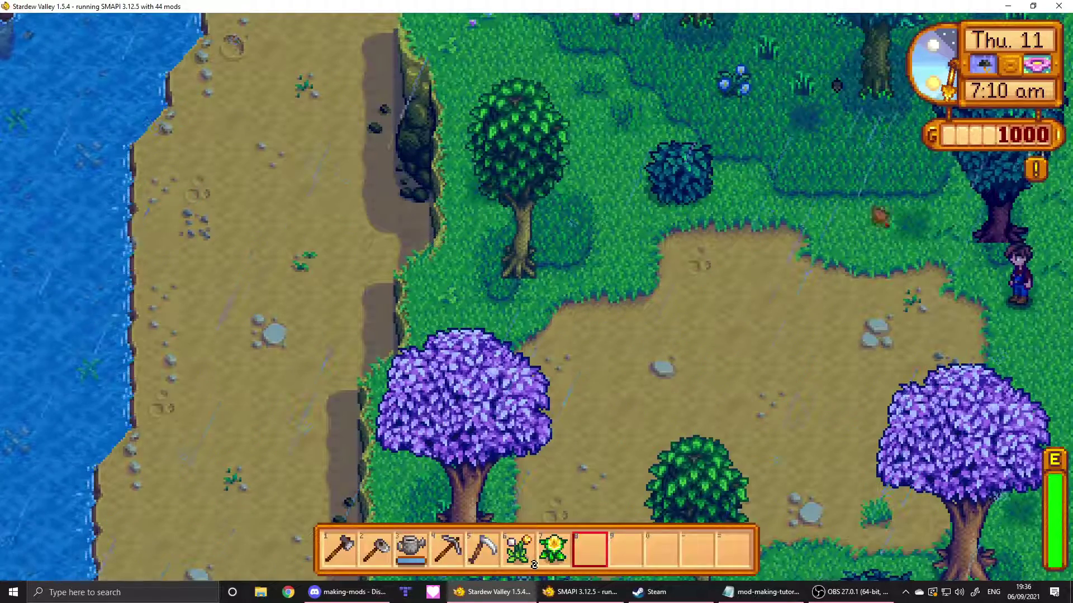
{"action": "key", "text": "s"}
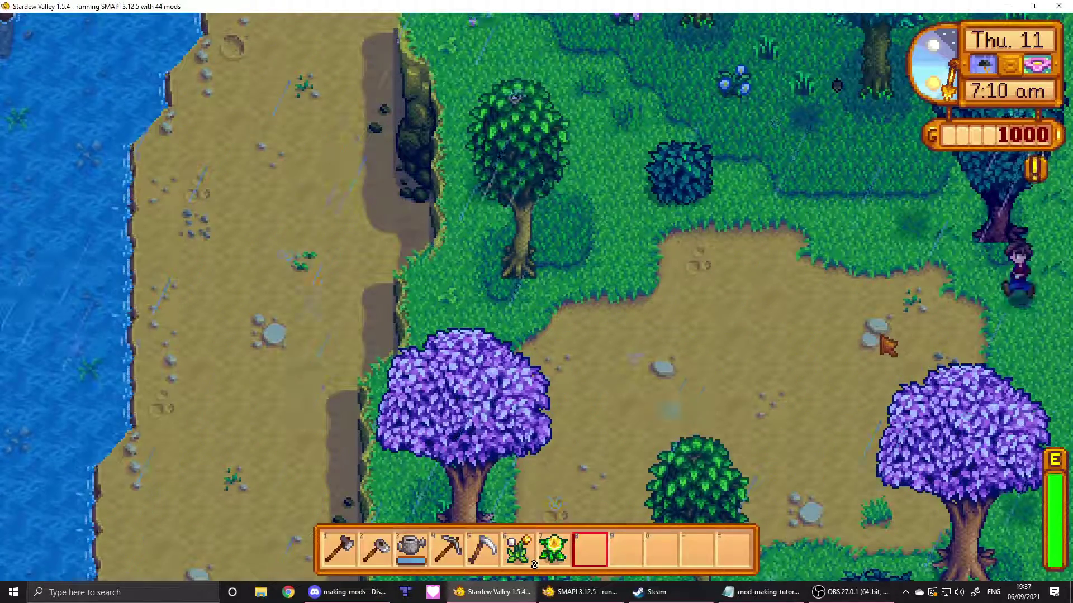